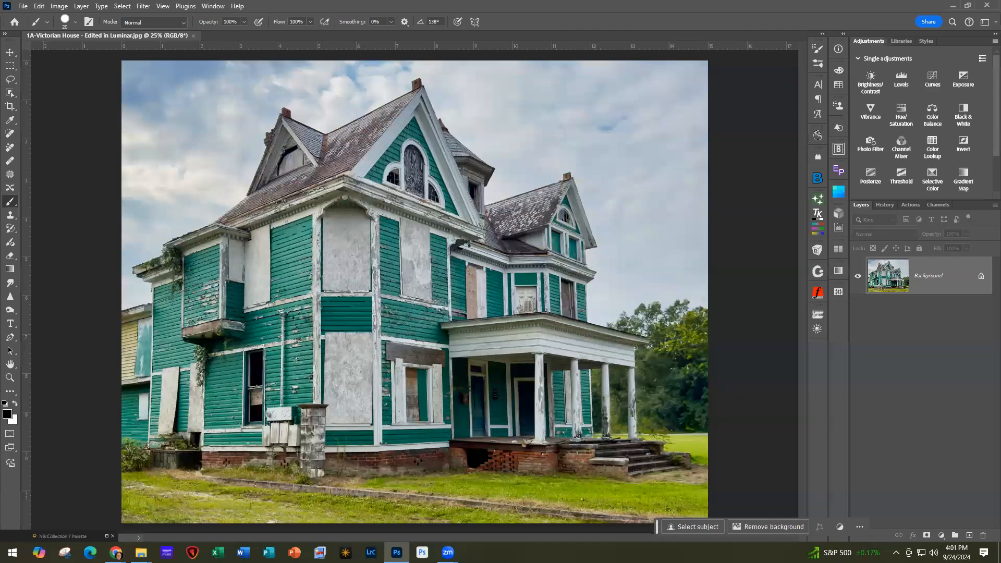
Step: Switch to the File Explorer window showing the textures folder and narrow it so part of the house photo is uncovered
click(141, 552)
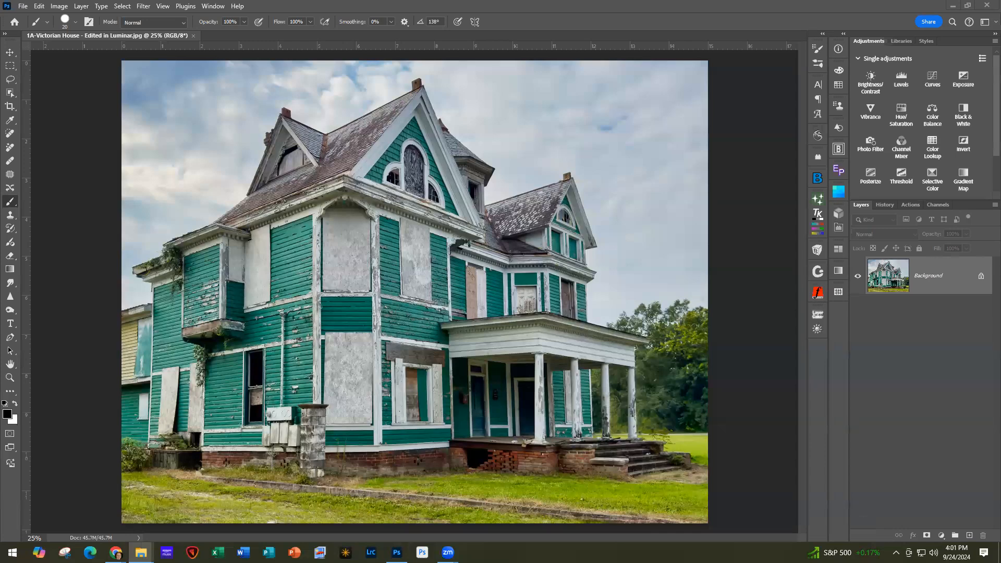
drag(0, 67, 307, 69)
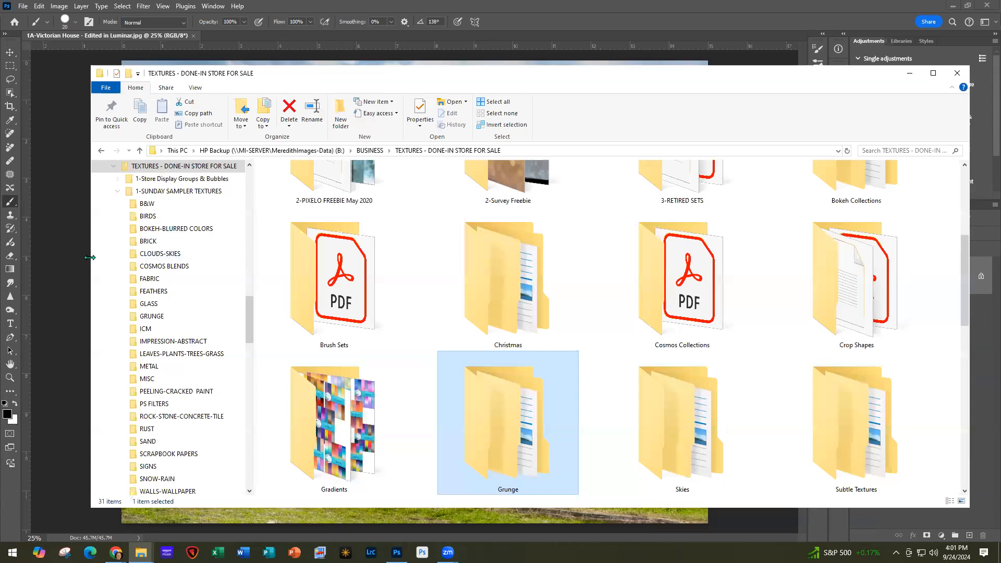
drag(90, 257, 286, 258)
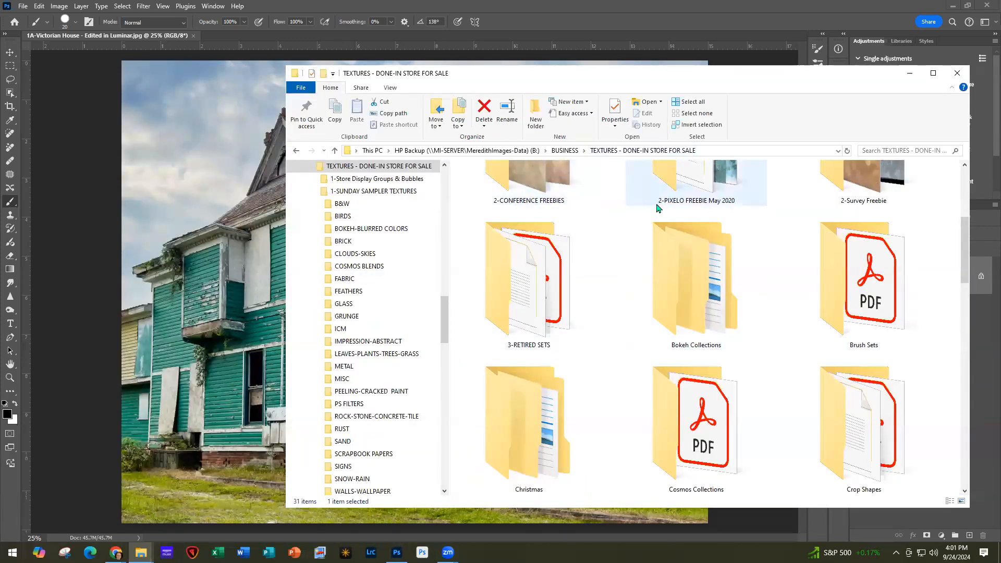
Step: Browse the textures collection, looking into the 1-SUNDAY SAMPLER TEXTURES and 2-BONUS TEXTURES FROM WEBINARS folders
scroll(603, 285, up, 3)
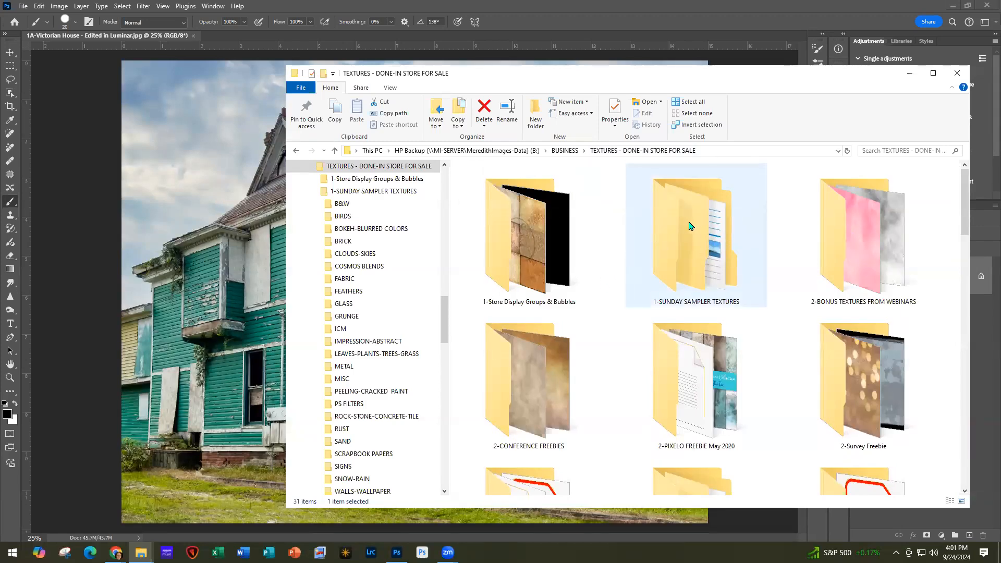
mouse_move(691, 225)
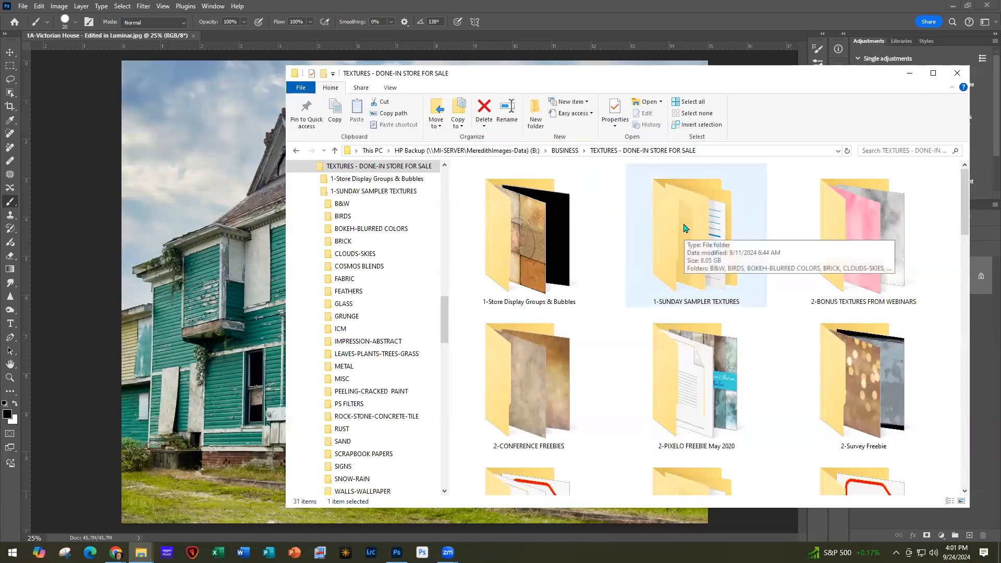
double_click(669, 249)
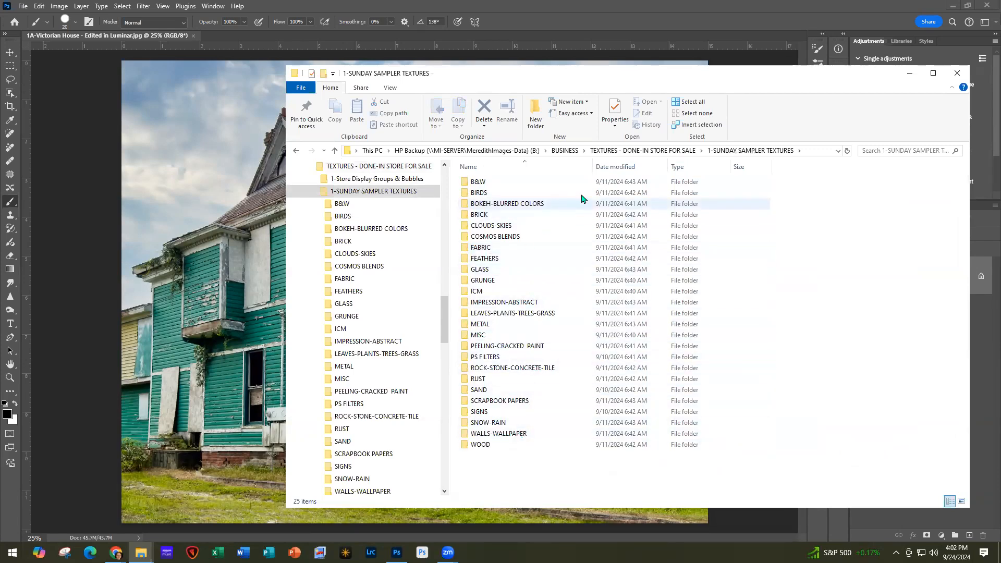
click(643, 150)
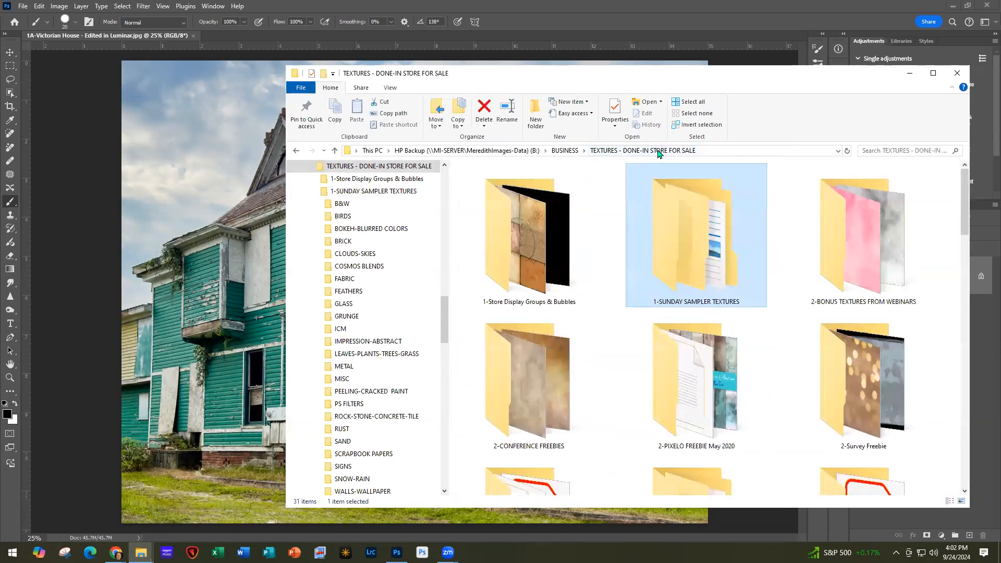
double_click(862, 254)
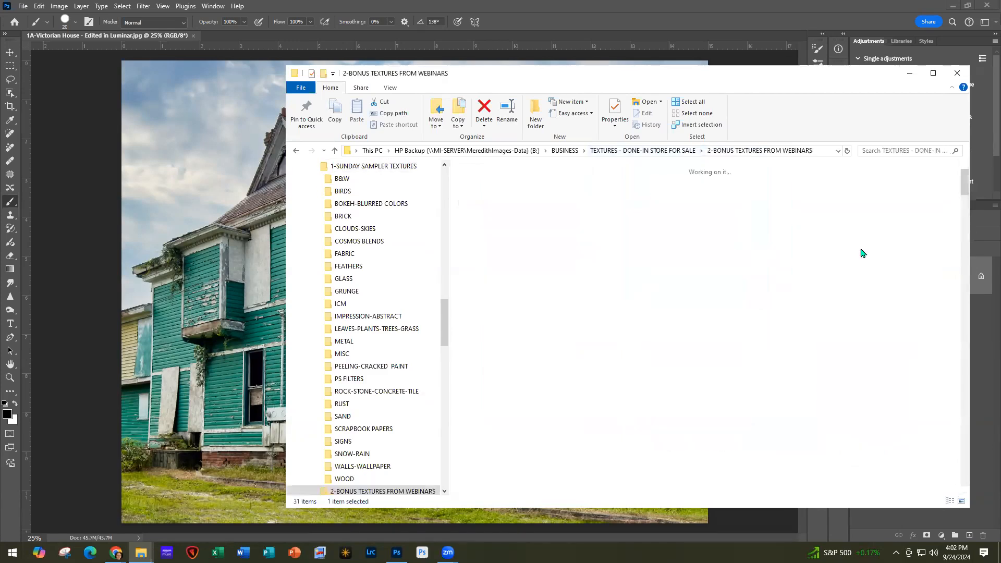
scroll(862, 253, down, 15)
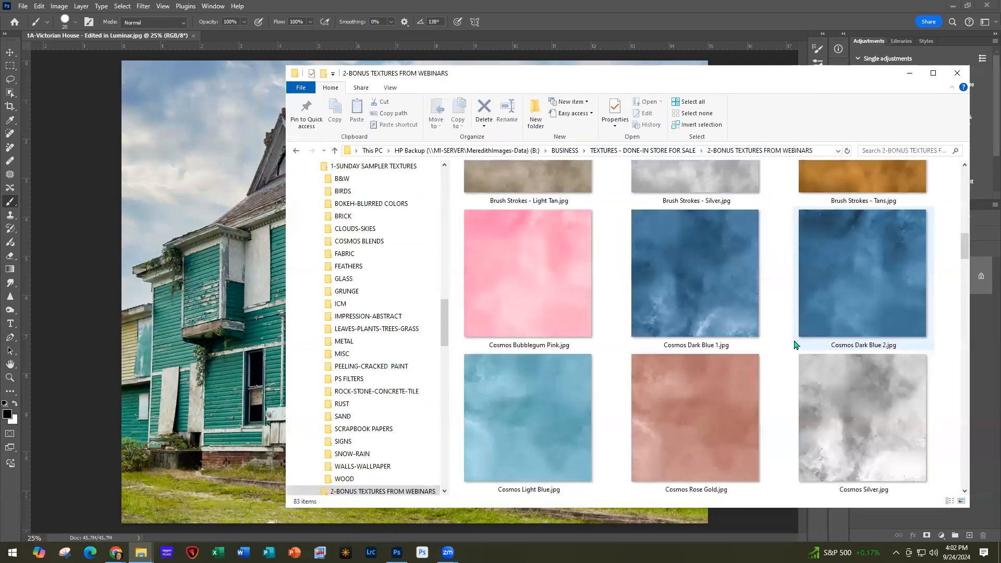
click(651, 151)
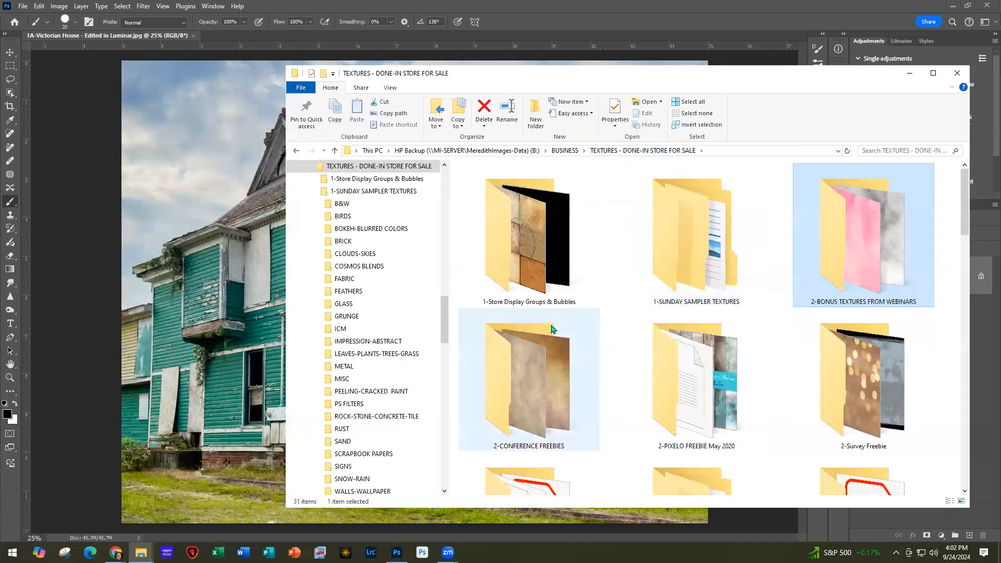
scroll(532, 393, down, 4)
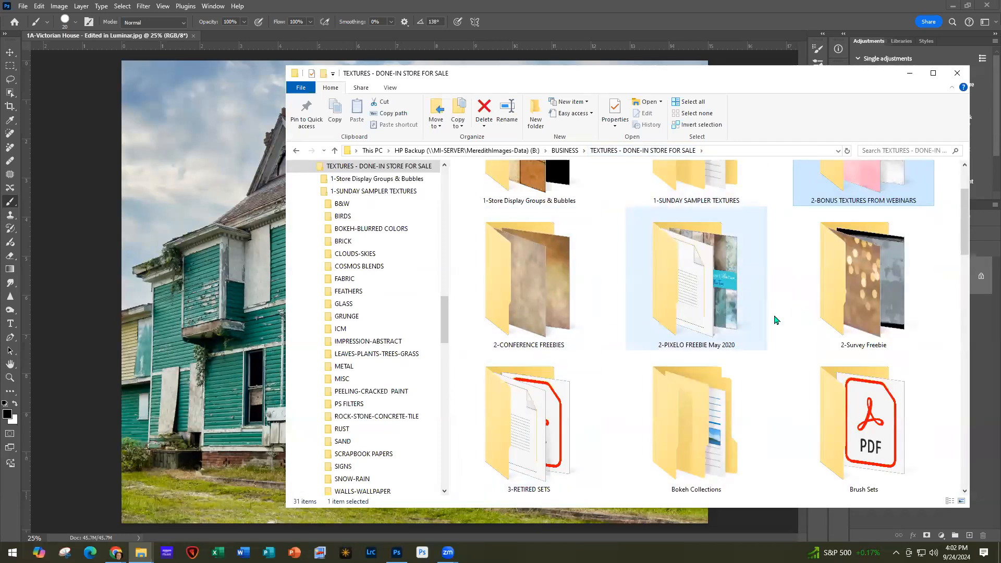
scroll(791, 392, down, 2)
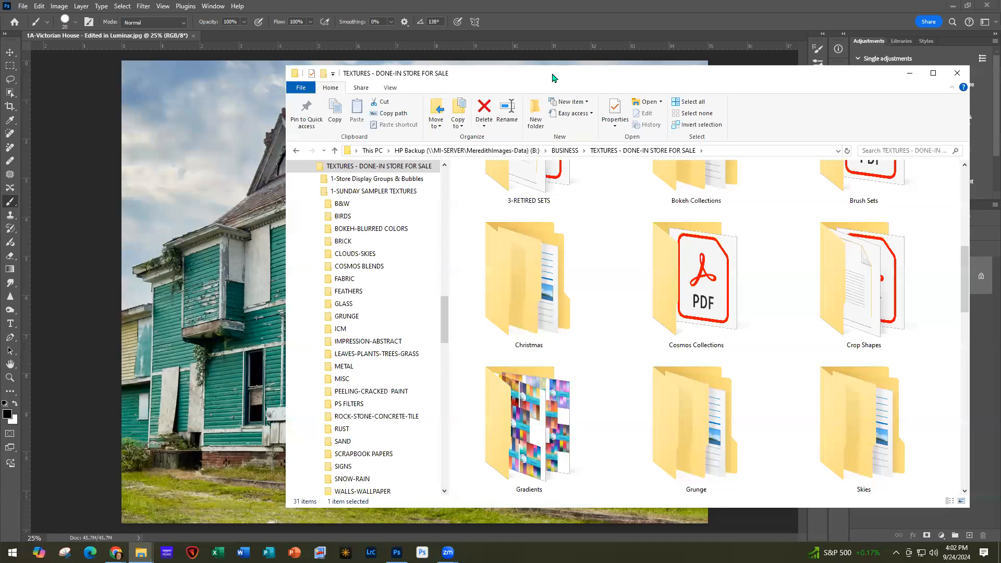
Step: Move the File Explorer window aside to view the whole house photo, and bring it back over the canvas
drag(553, 78, 629, 69)
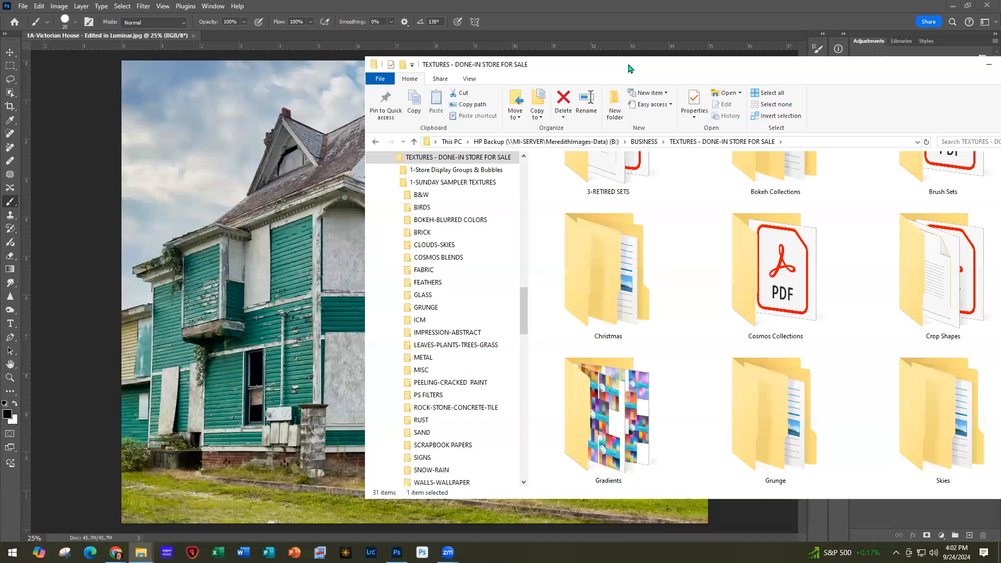
drag(628, 68, 1000, 93)
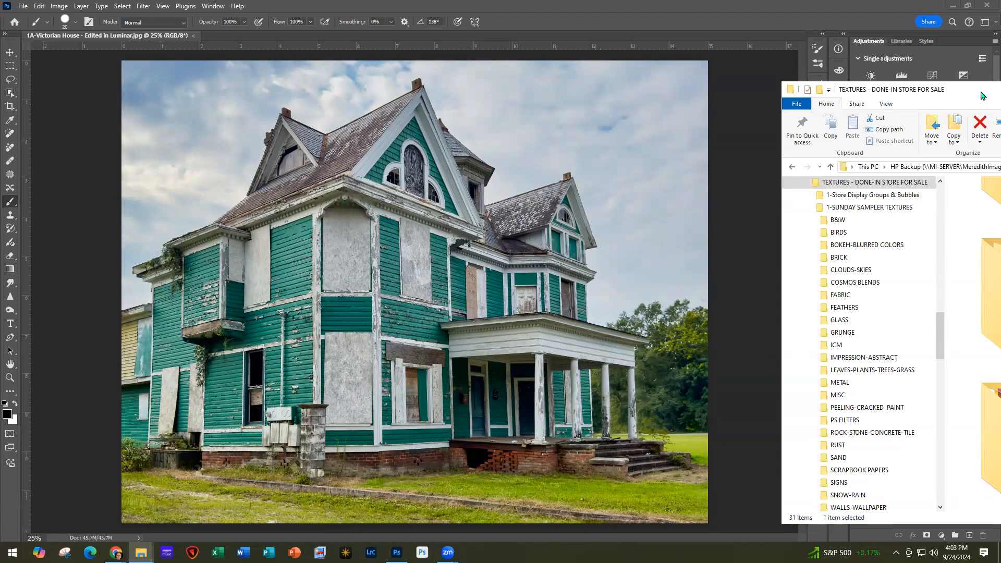
drag(981, 93, 478, 69)
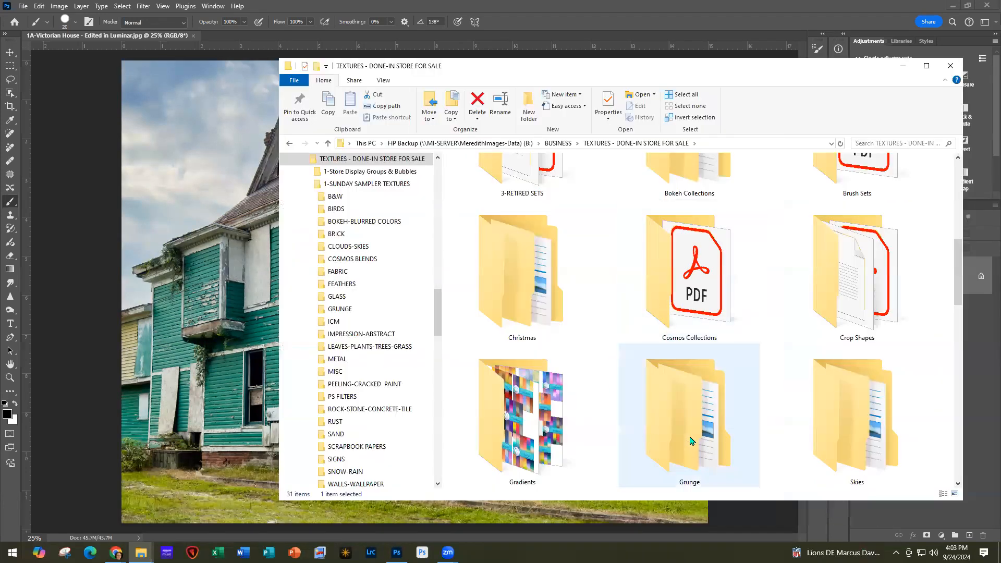
Step: Open the Grunge 8 folder inside Grunge and find the Grunge 8 Grey texture
double_click(668, 425)
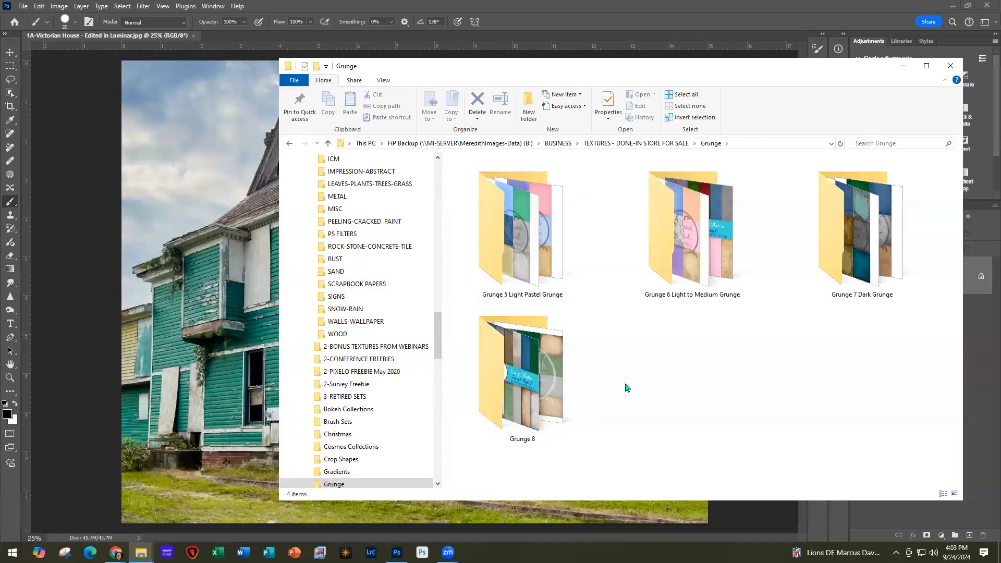
double_click(522, 384)
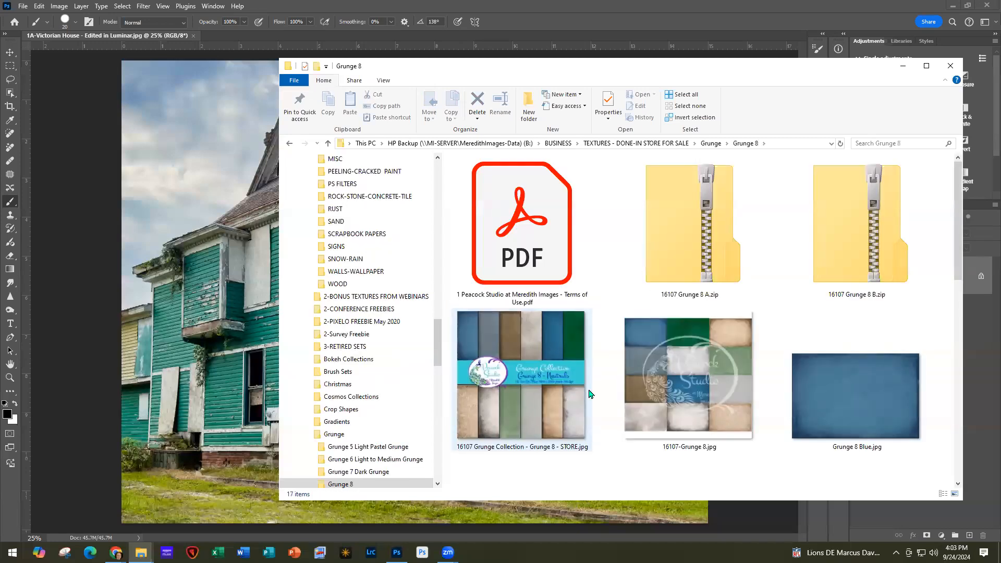
scroll(782, 374, down, 5)
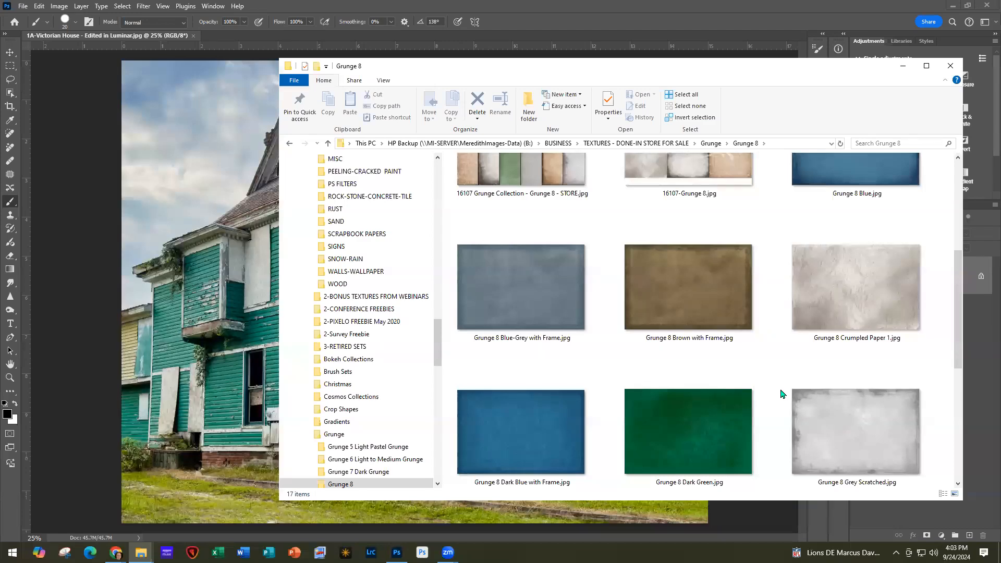
scroll(781, 393, down, 4)
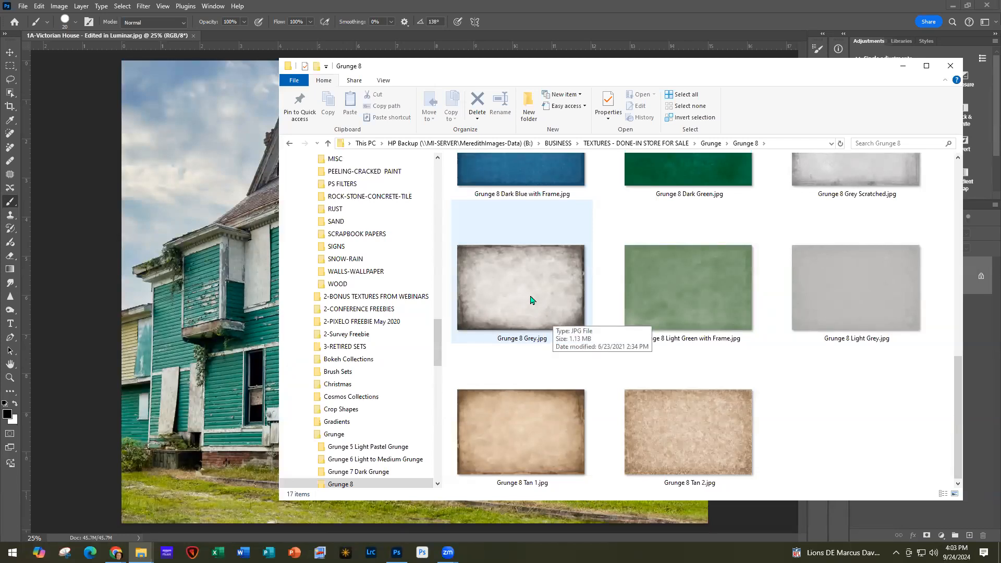
Step: Place Grunge 8 Grey.jpg over the house photo, stretch it vertically to cover the whole canvas, and hide its layer
drag(527, 296, 183, 173)
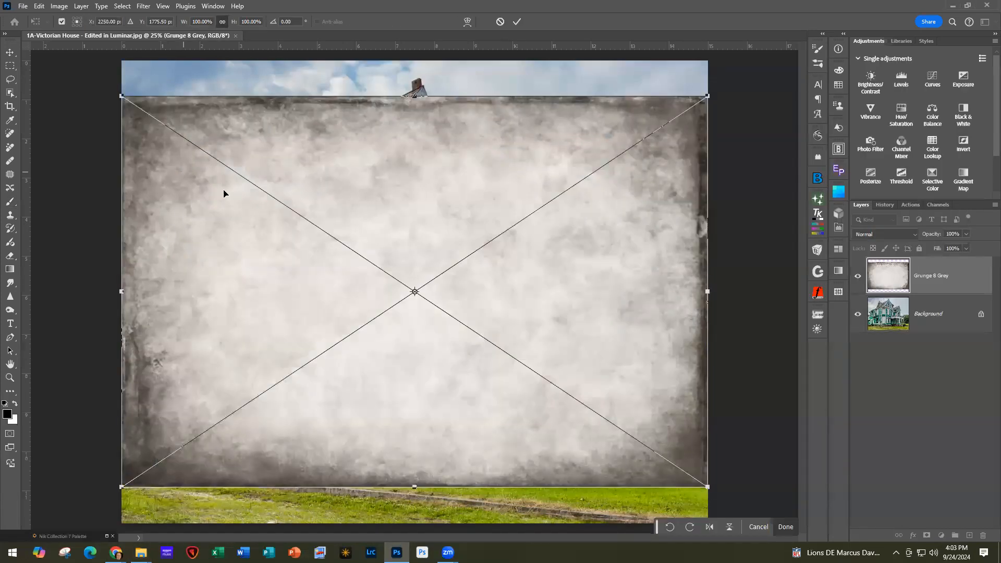
drag(413, 216, 415, 181)
drag(414, 452, 414, 529)
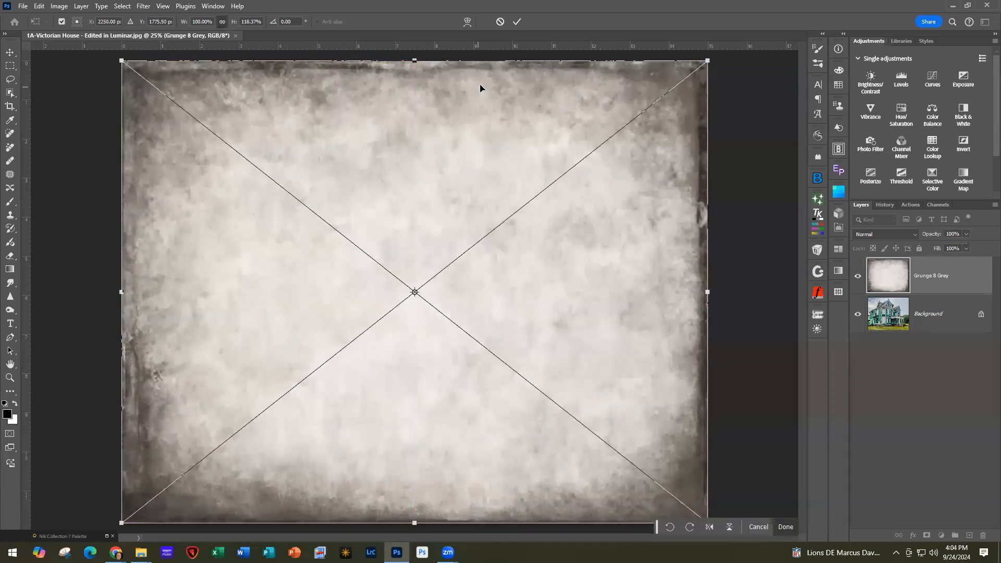
click(517, 23)
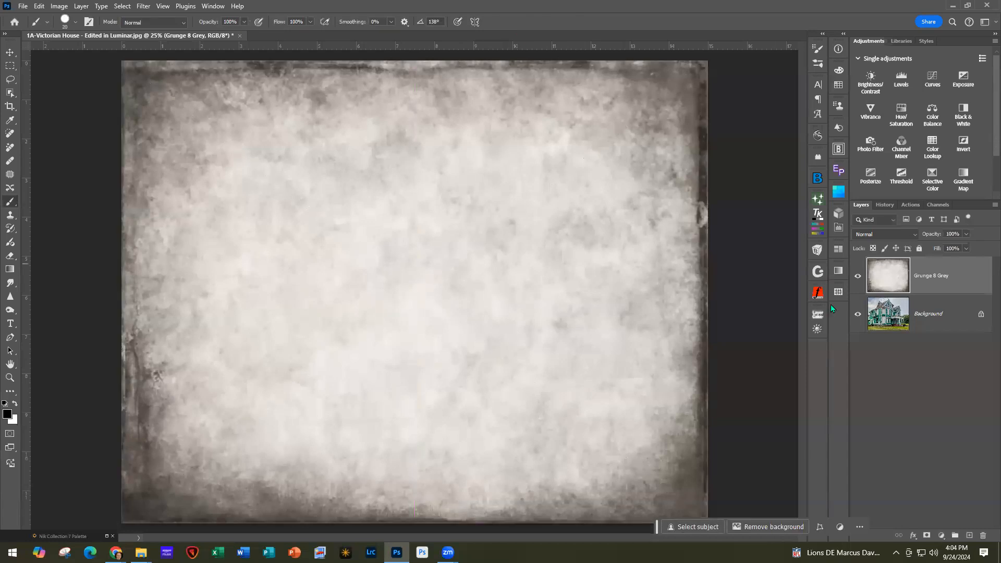
click(857, 276)
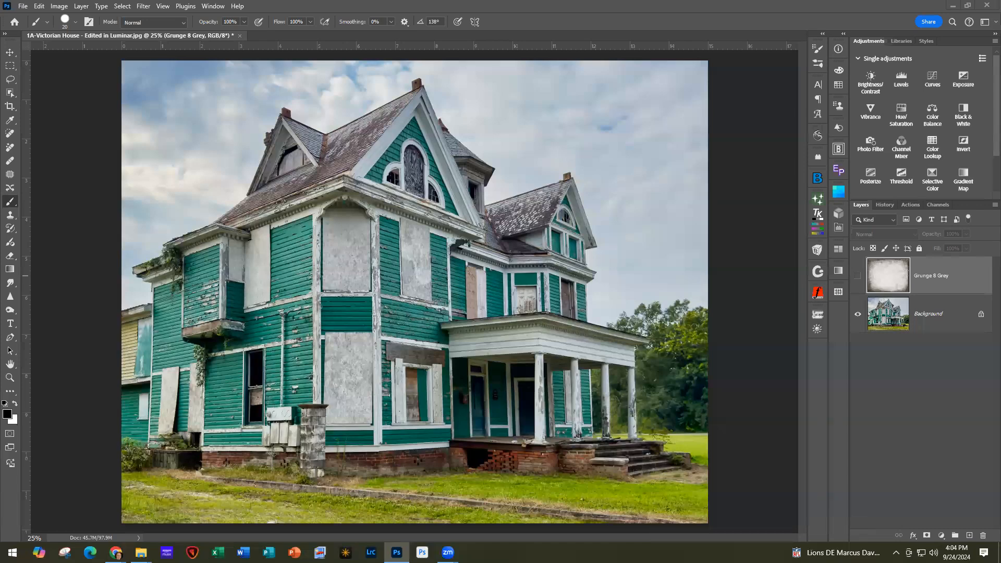
Step: Place Grunge 8 Light Green with Frame.jpg from the Grunge 8 folder above the other layers, stretched vertically to cover the canvas
key(alt+Tab)
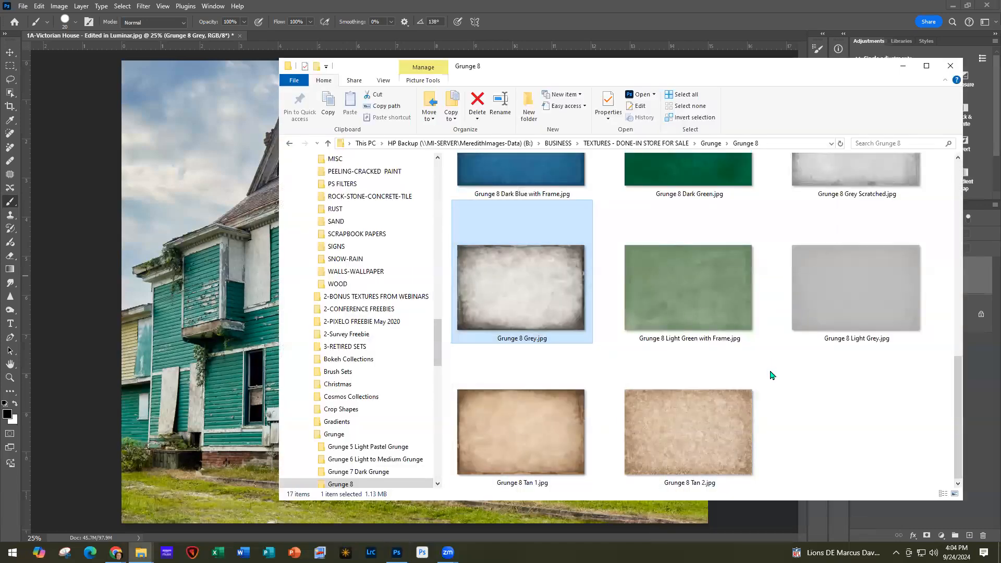
scroll(772, 375, up, 2)
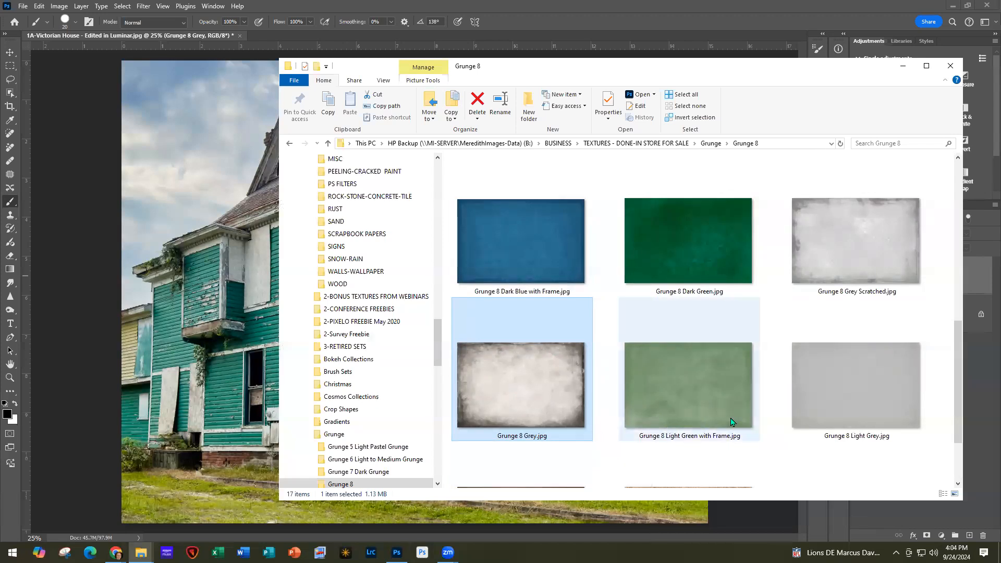
drag(699, 401, 222, 160)
drag(527, 302, 527, 267)
drag(415, 451, 415, 523)
key(Return)
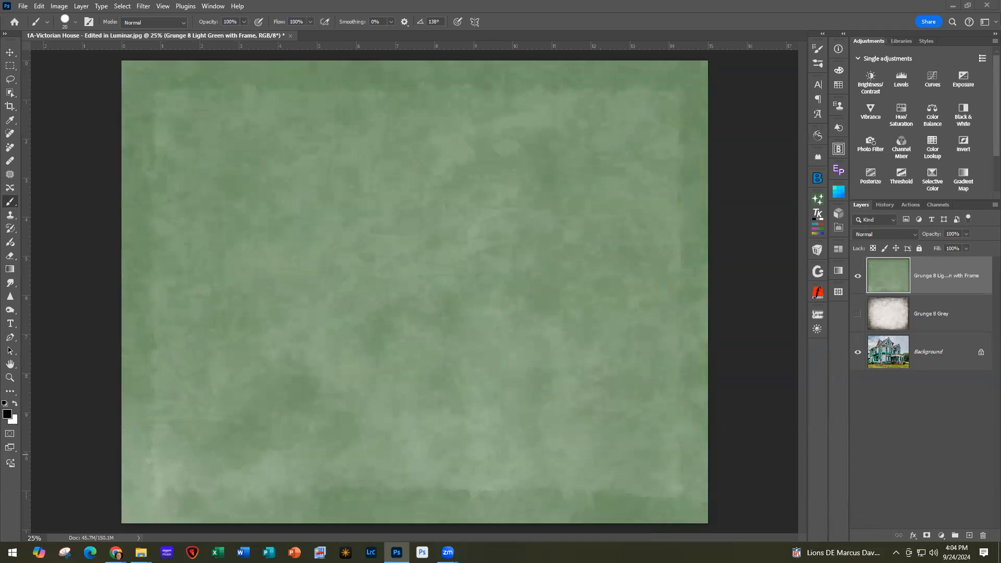
Step: Return to the texture files and look through the Grunge 7 Dark Grunge folder for another texture
key(alt+Tab)
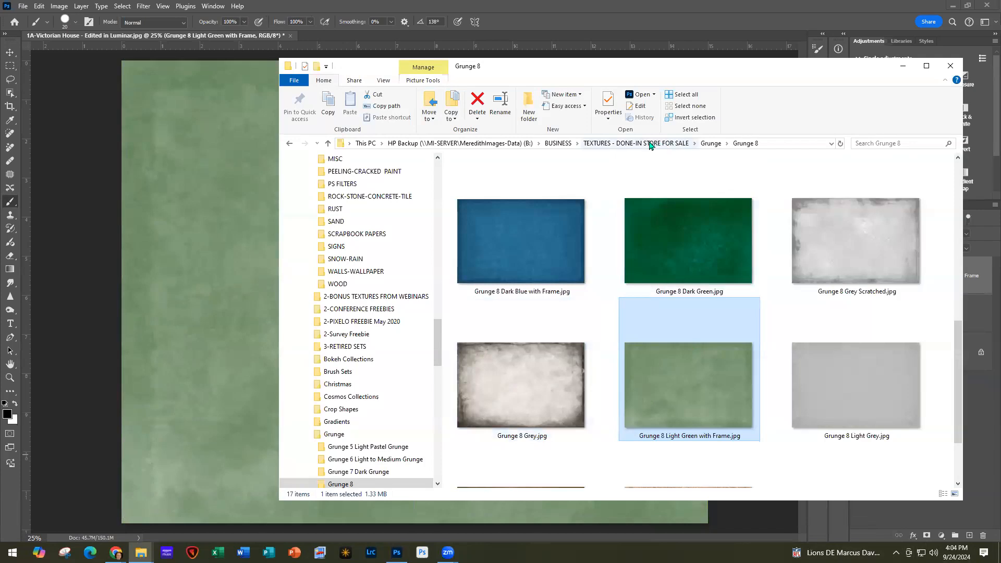
click(649, 144)
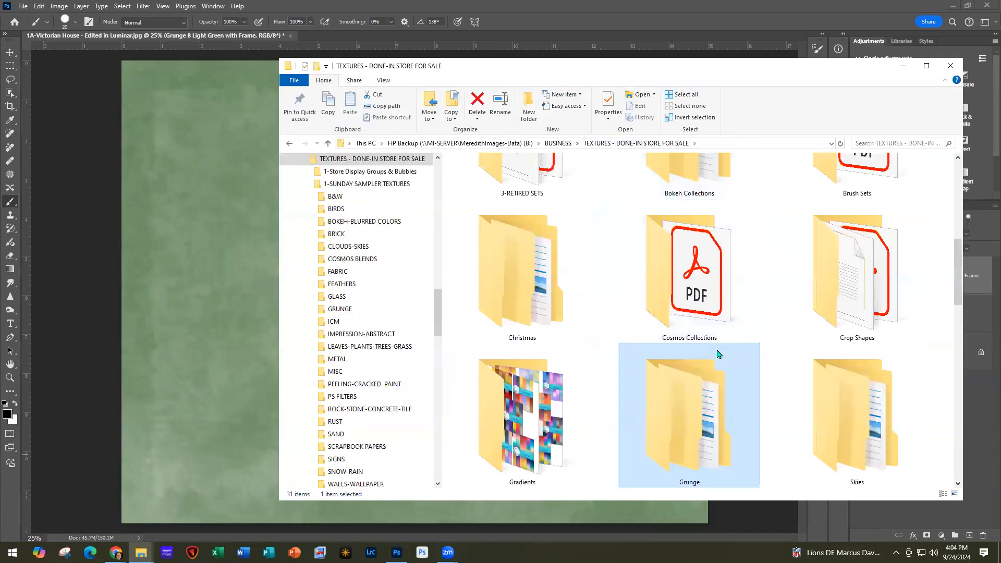
double_click(714, 406)
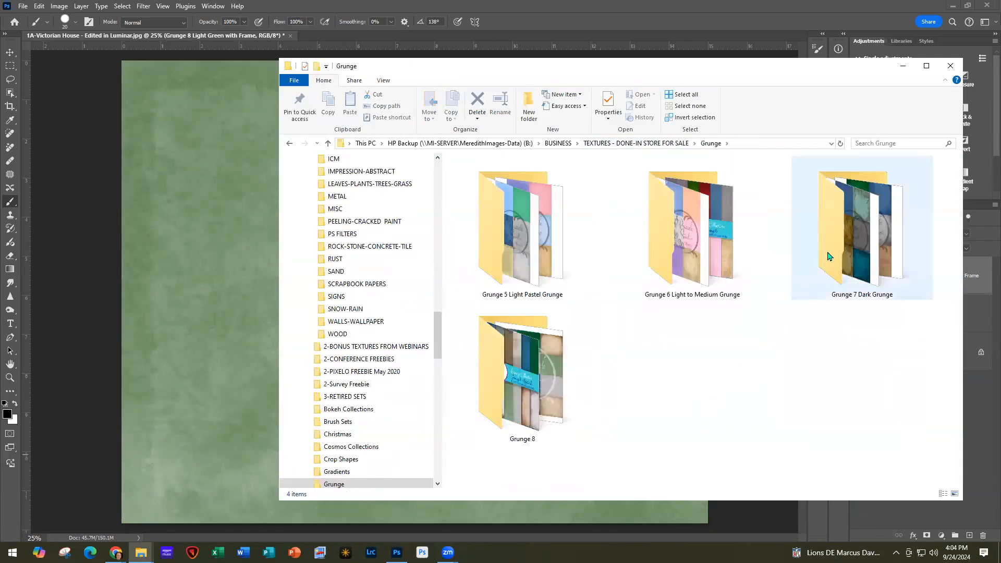
double_click(830, 257)
scroll(749, 397, down, 2)
scroll(750, 398, down, 4)
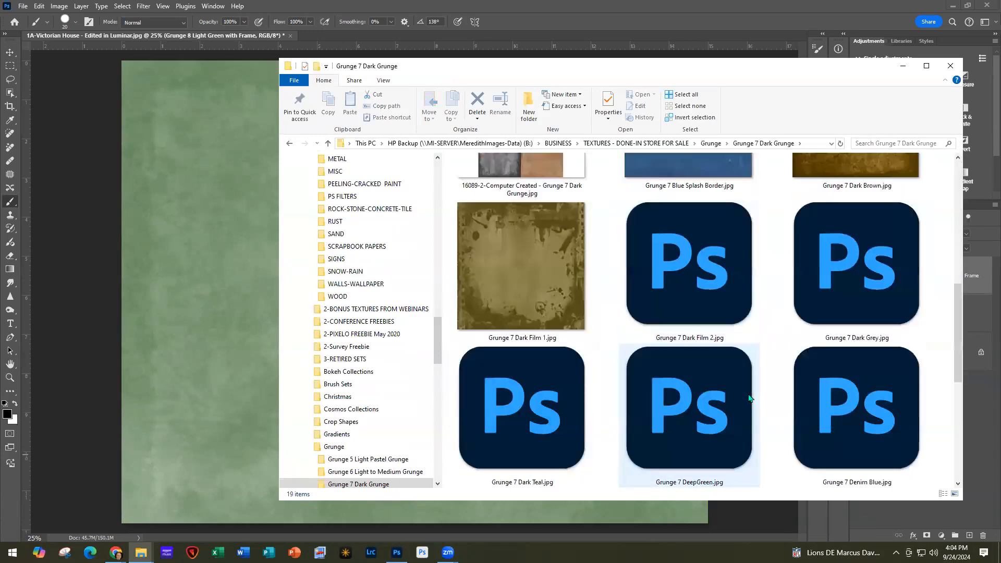
scroll(749, 397, down, 2)
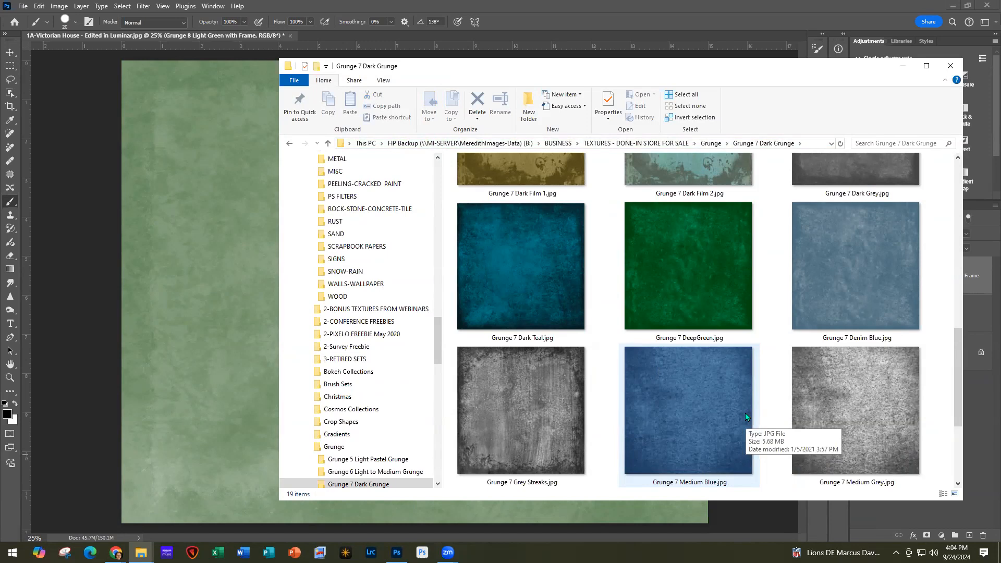
scroll(745, 414, down, 2)
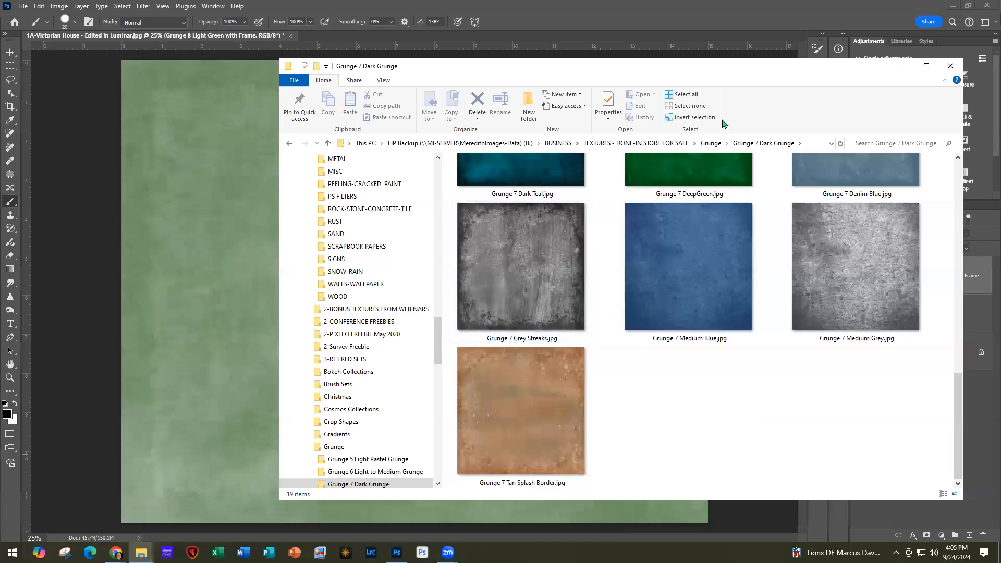
Step: Go back to the Grunge folder and look through the textures in Grunge 6 Light to Medium Grunge
click(711, 144)
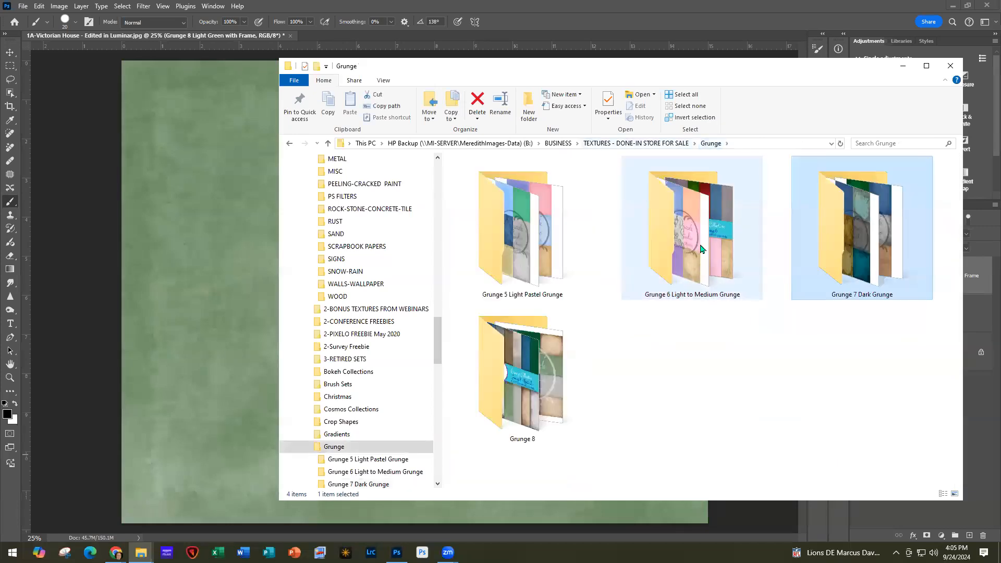
click(701, 246)
double_click(701, 246)
scroll(712, 365, down, 5)
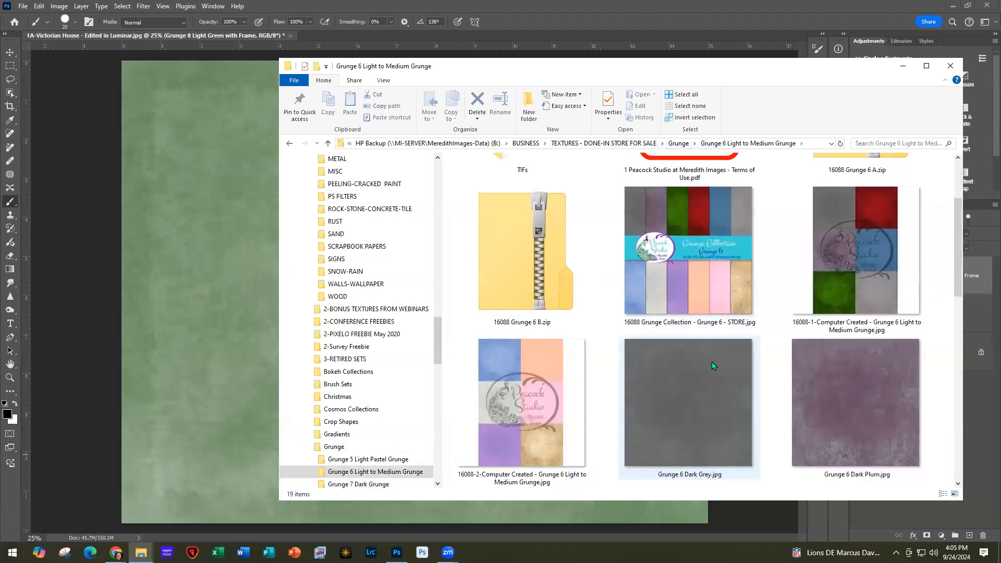
scroll(713, 366, down, 5)
scroll(712, 366, down, 3)
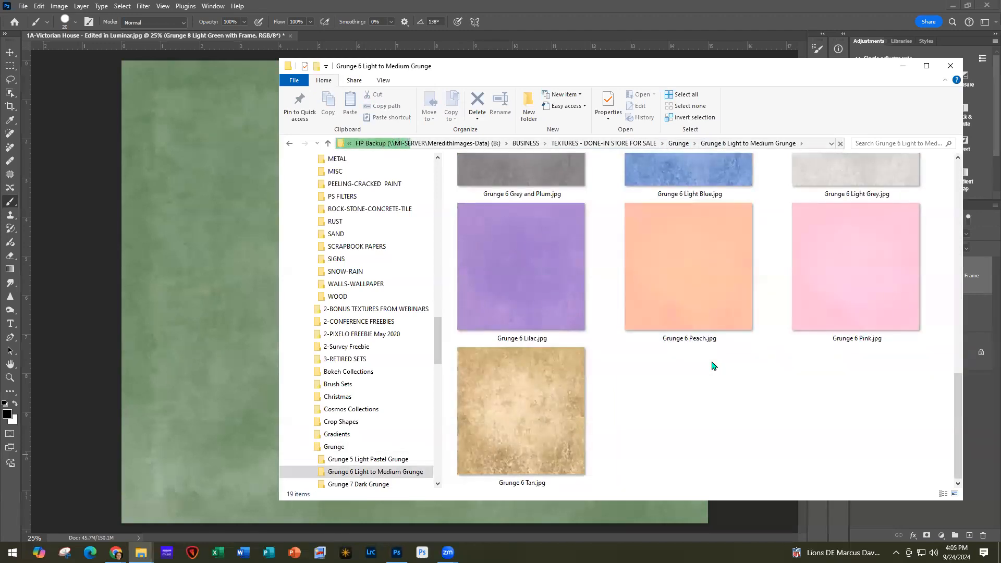
Step: Return to the store textures folder and open 16059 Brushes & PNGs - Grunge Borders inside Brush Sets
scroll(712, 366, up, 5)
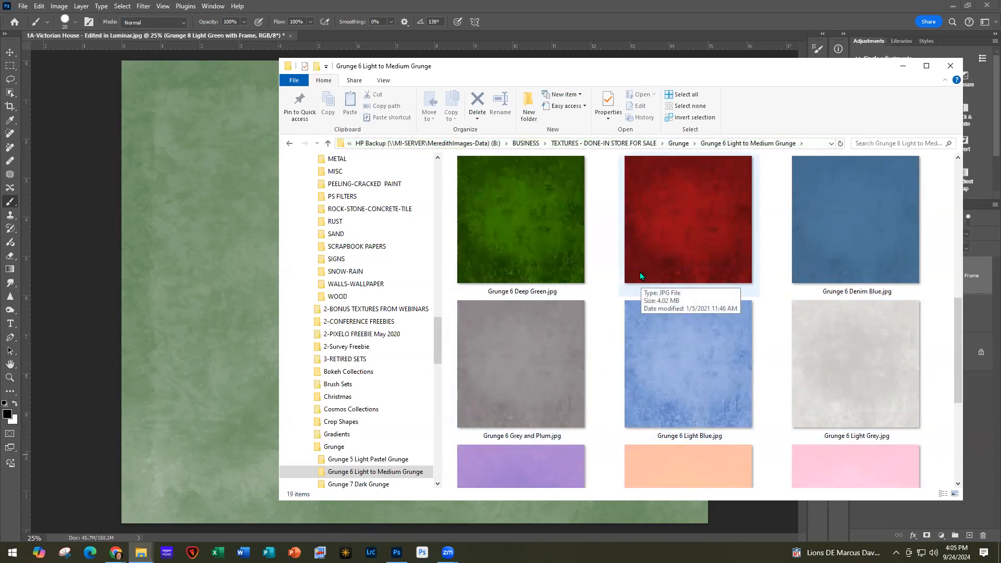
click(606, 144)
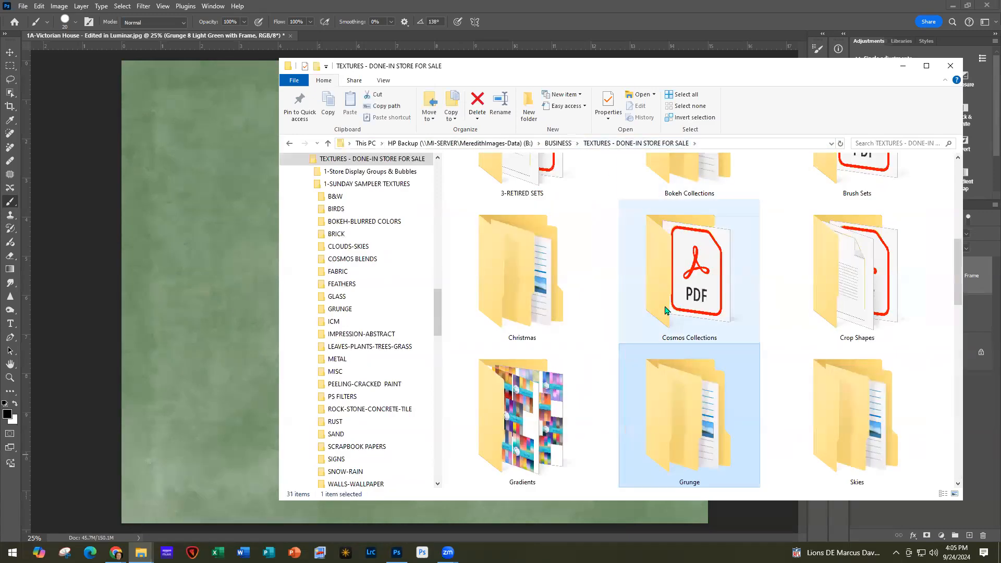
scroll(665, 310, up, 2)
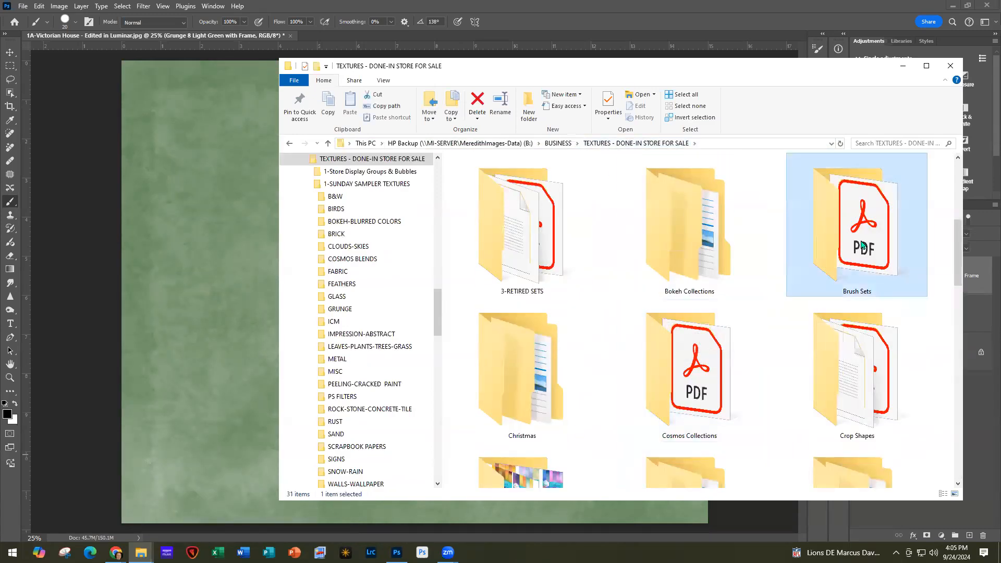
double_click(863, 245)
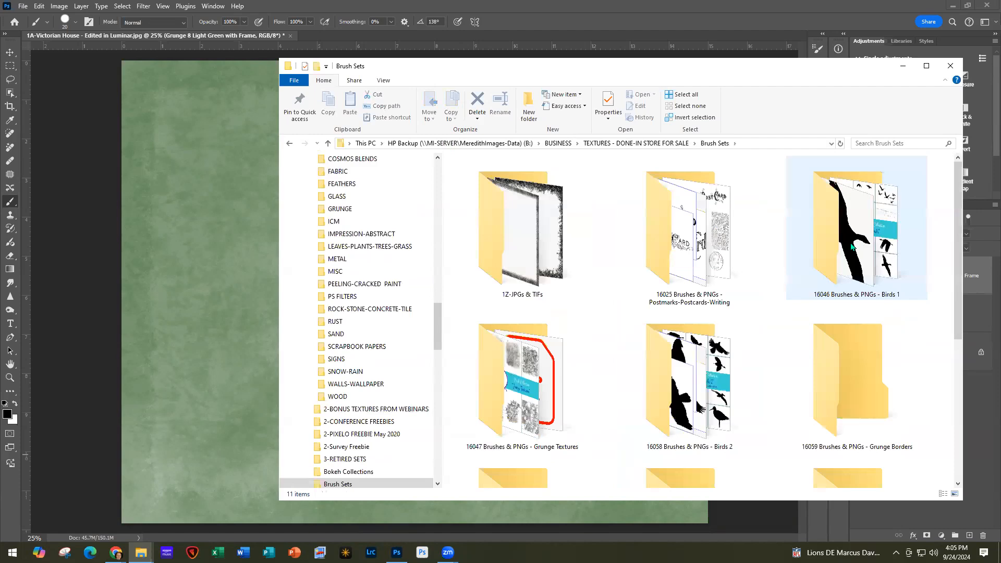
scroll(856, 320, down, 2)
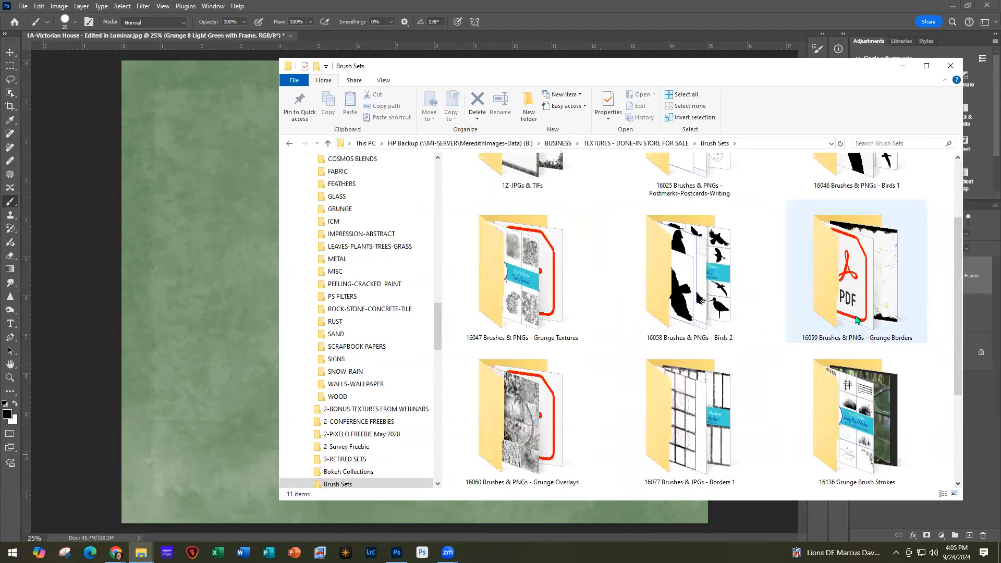
double_click(856, 319)
Step: Place Dark Frame Grunge 4.png above the other layers, align and stretch it horizontally to cover the canvas, and hide all texture layers
scroll(773, 360, down, 2)
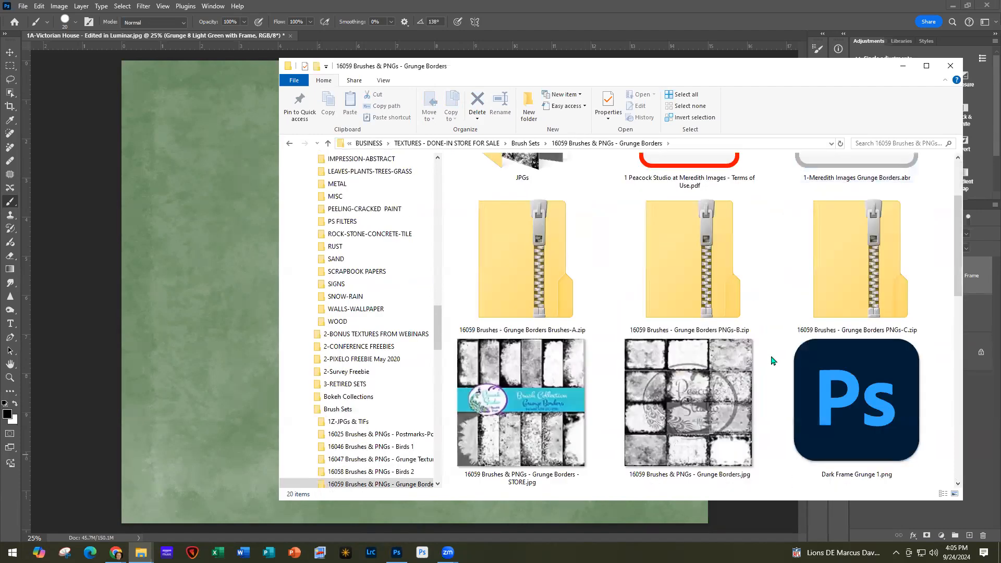
scroll(773, 360, down, 5)
scroll(773, 359, down, 2)
scroll(773, 359, up, 8)
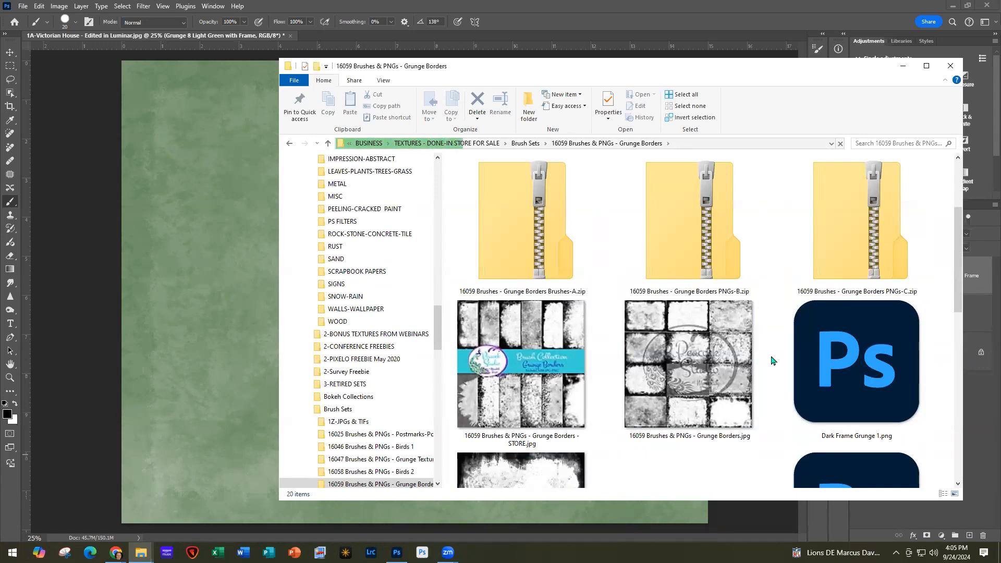
scroll(772, 361, down, 2)
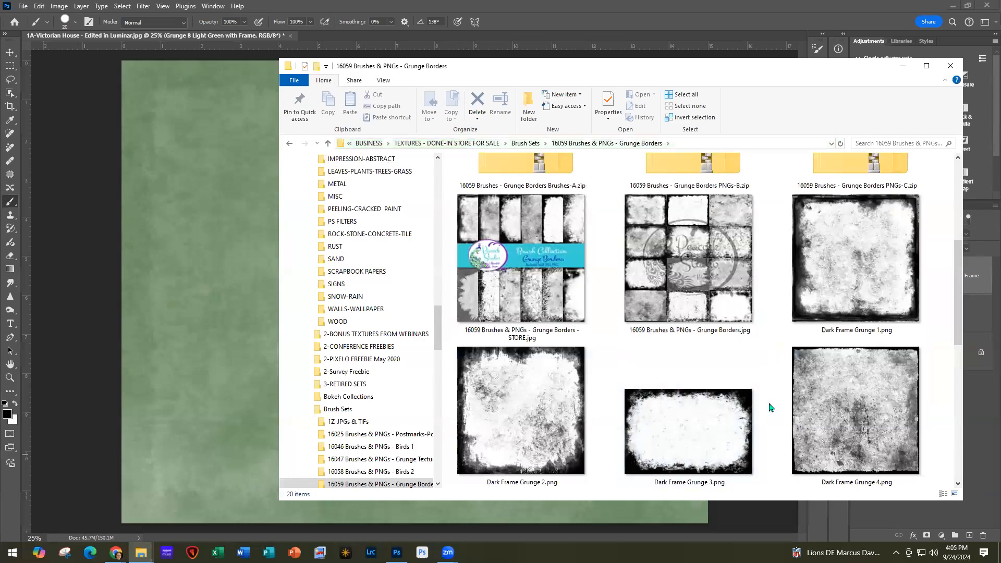
scroll(760, 380, down, 3)
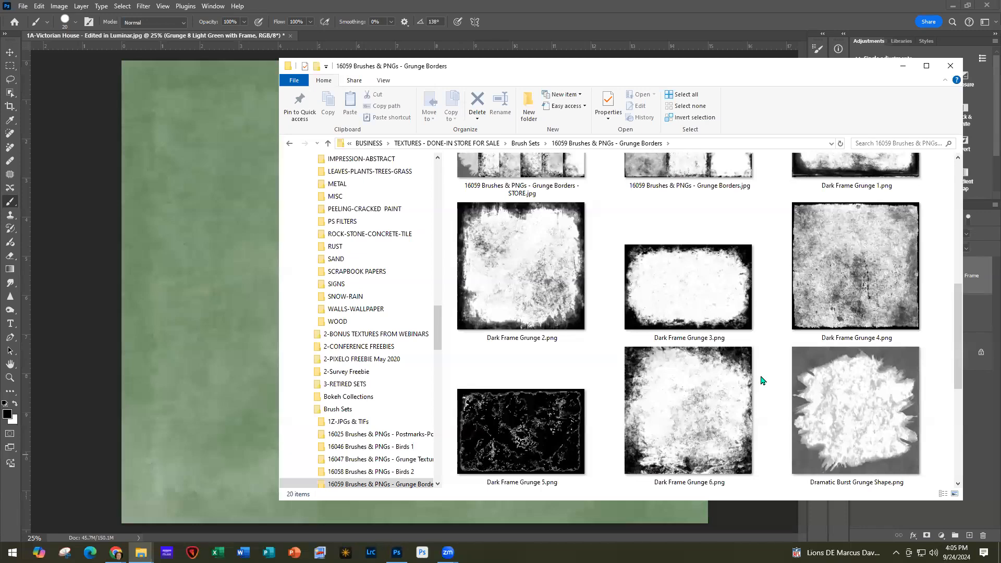
drag(875, 284, 209, 279)
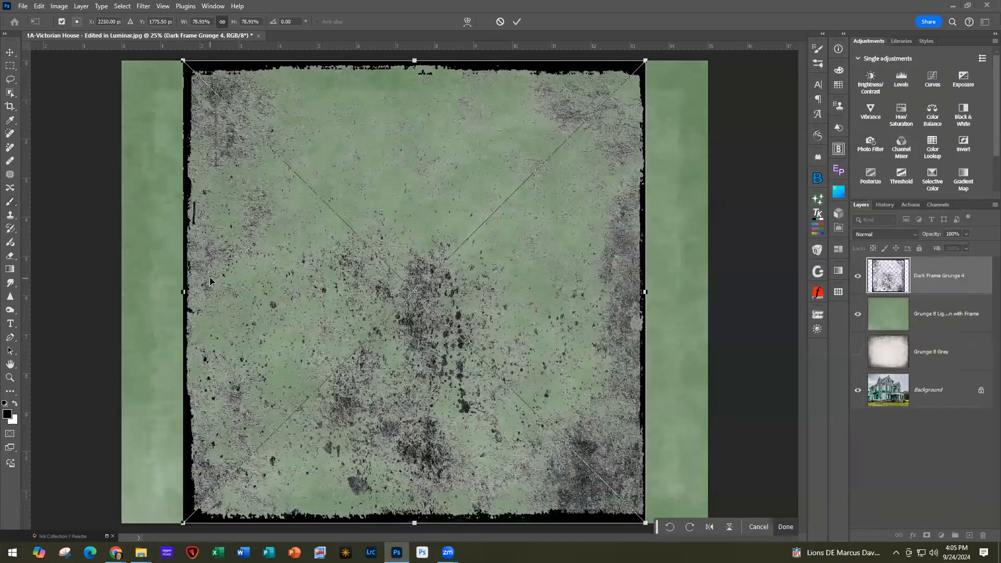
drag(565, 304, 503, 298)
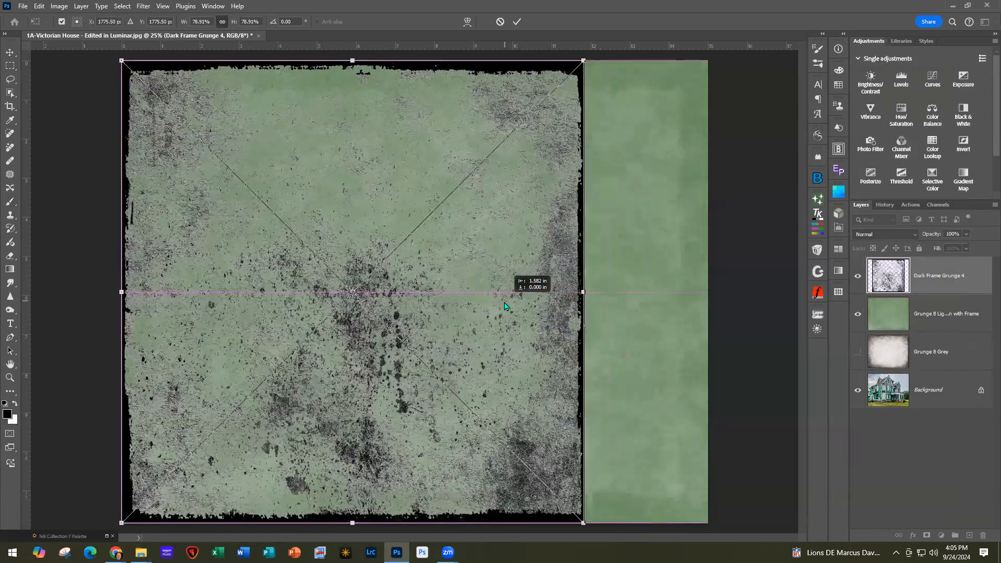
drag(589, 294, 707, 292)
click(517, 21)
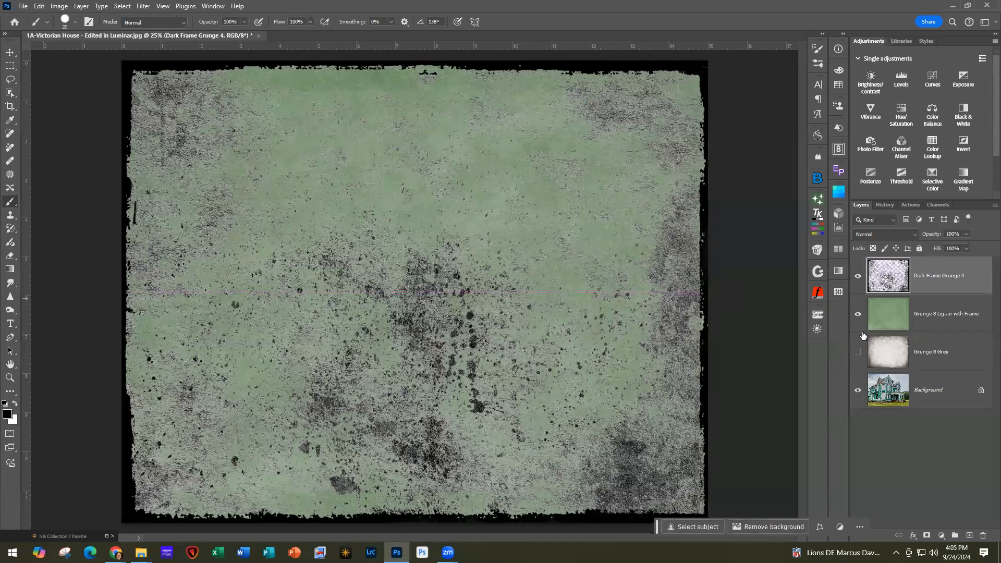
click(857, 314)
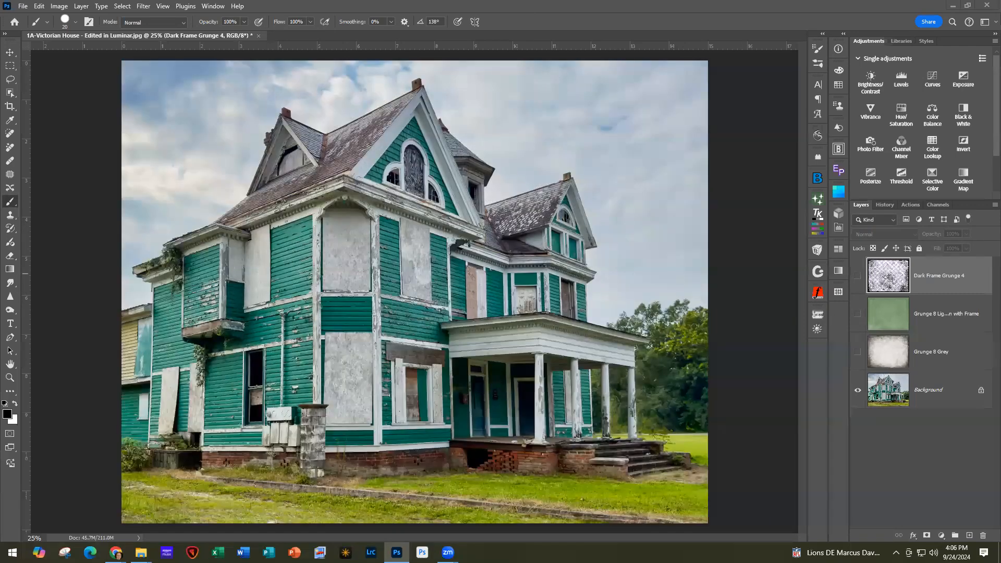
Step: Place Grunge Border 1.png from the Grunge Borders folder, align it with the canvas's upper edge and stretch it vertically to cover the canvas
key(alt+Tab)
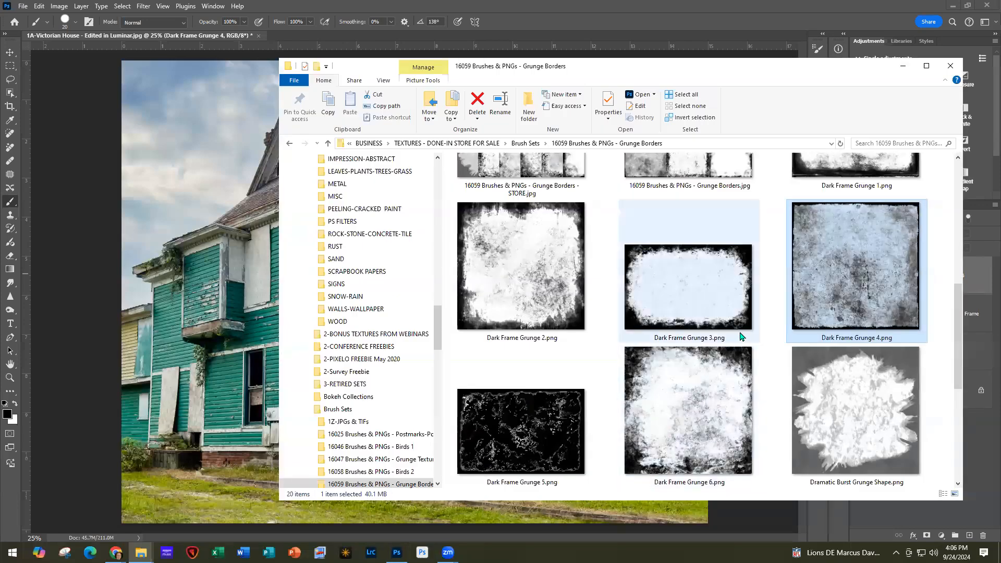
scroll(742, 337, down, 1)
scroll(738, 337, down, 1)
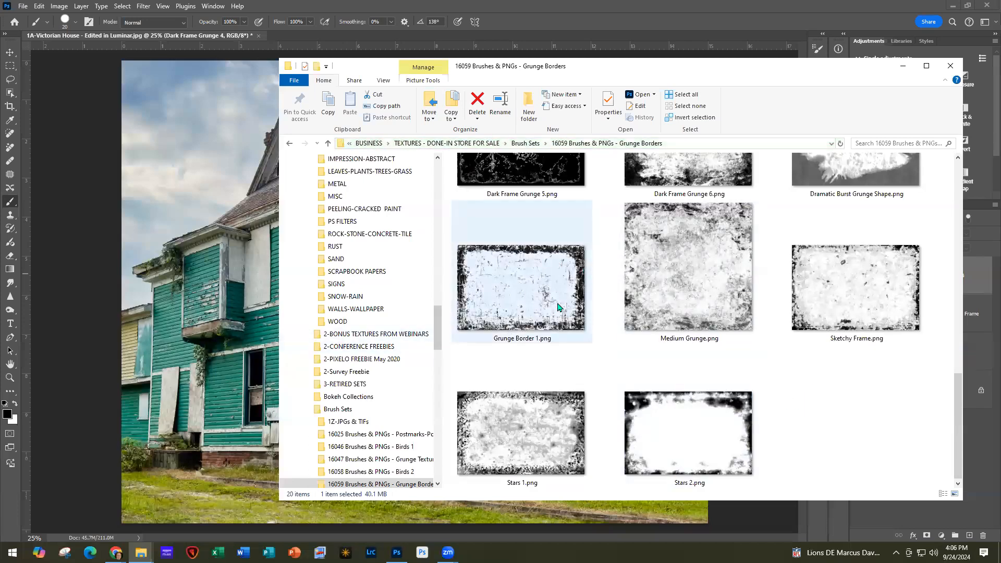
click(526, 284)
drag(526, 284, 208, 209)
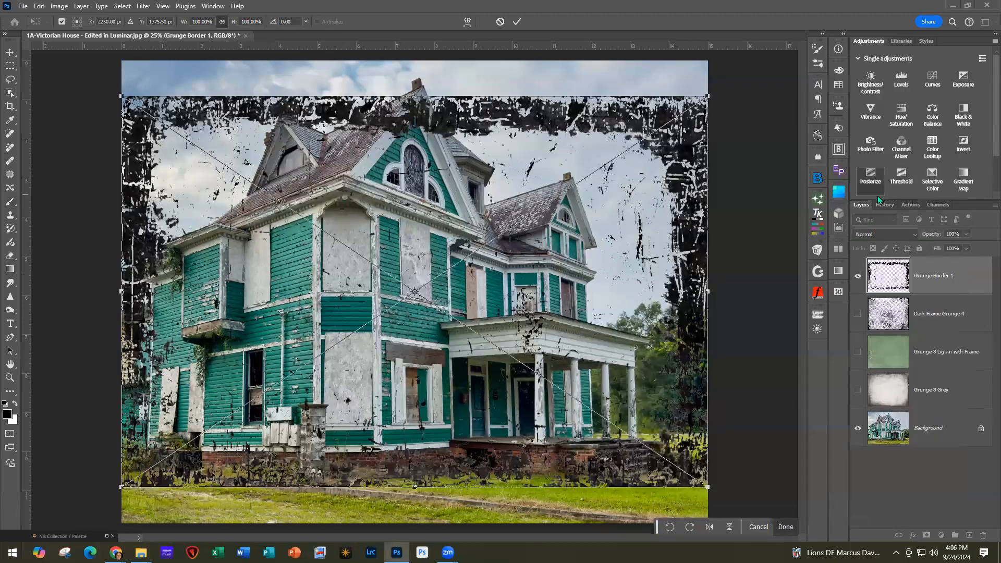
drag(425, 120, 426, 89)
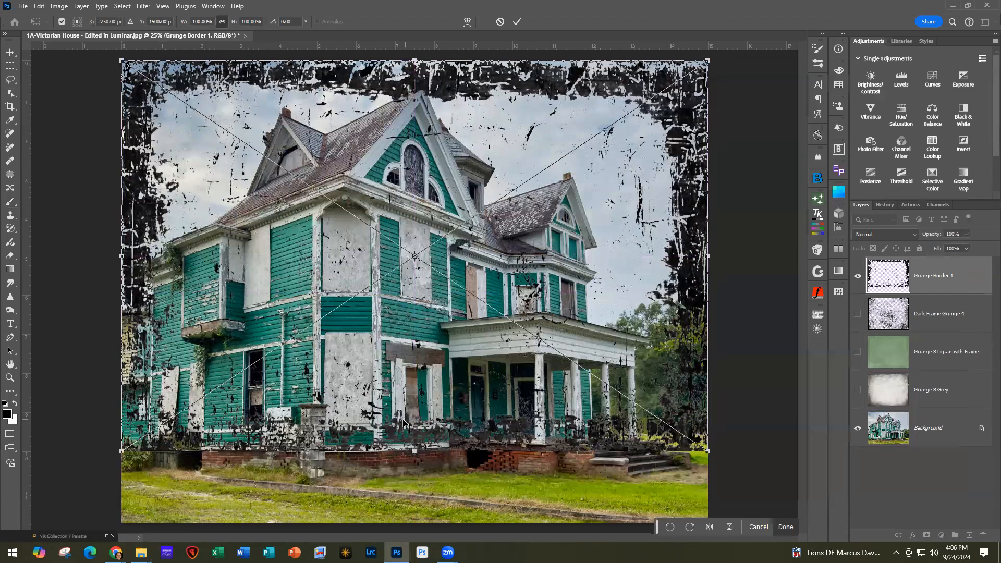
drag(414, 451, 411, 525)
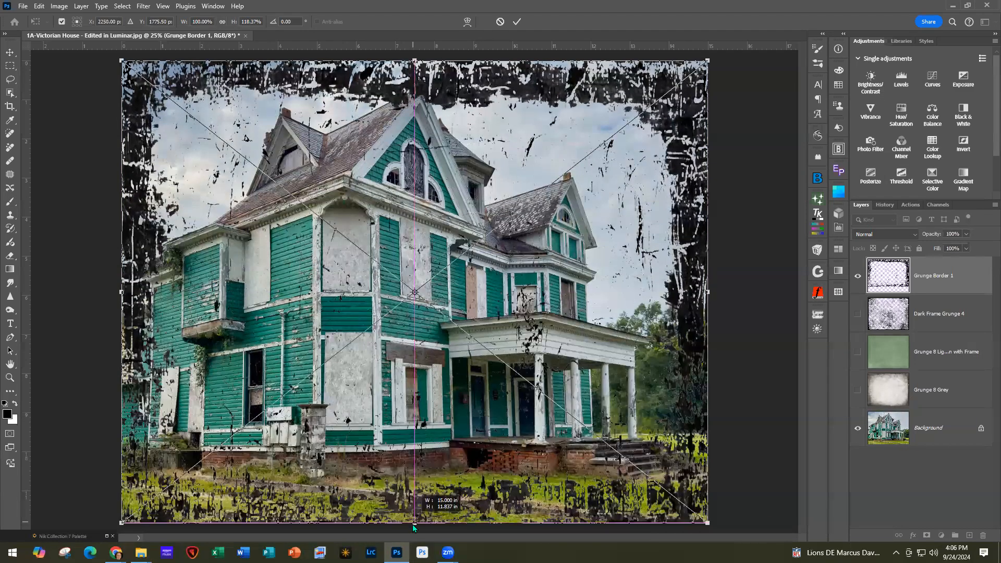
click(516, 21)
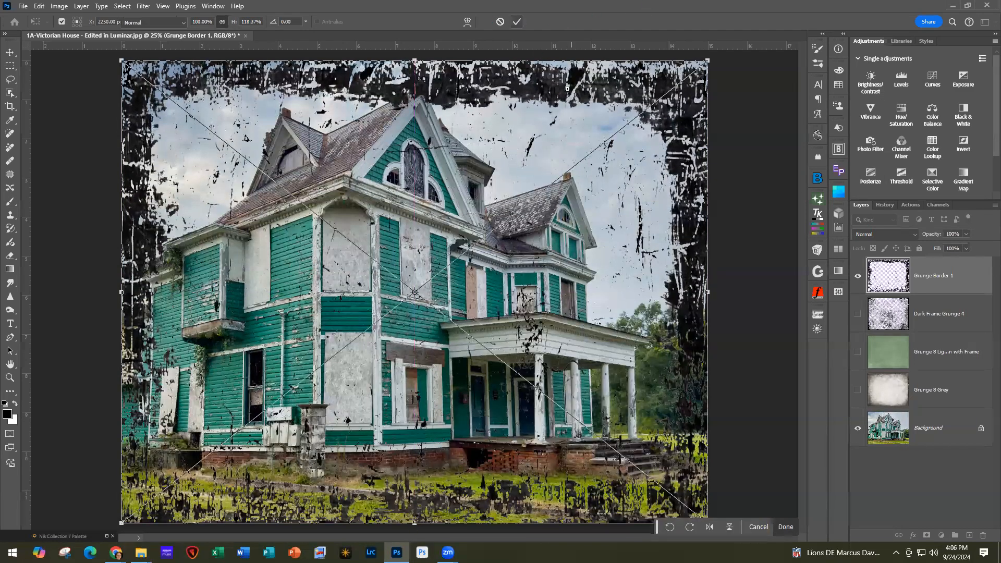
Step: View Dark Frame Grunge 4 over the house photo on its own and together with Grunge Border 1
click(859, 279)
click(858, 314)
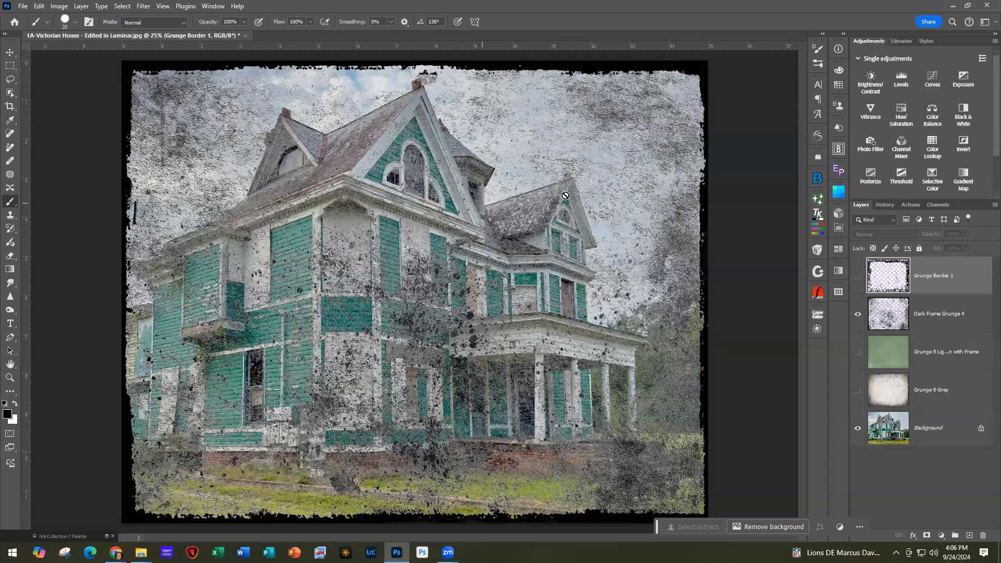
click(857, 276)
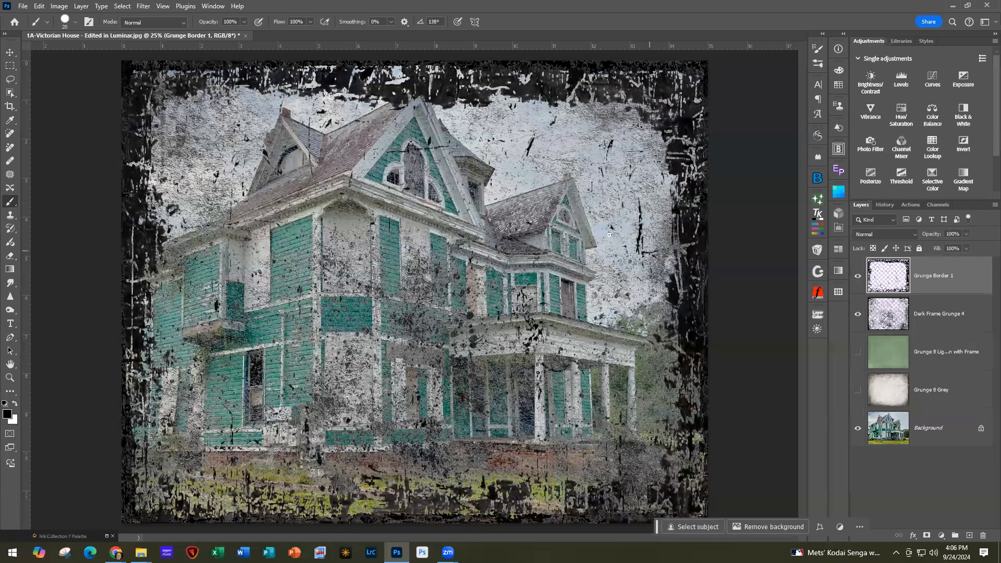
Step: Enlarge Grunge Border 1 beyond the canvas edges to about 109% width and 110% height, and rotate it 180°
key(ctrl+t)
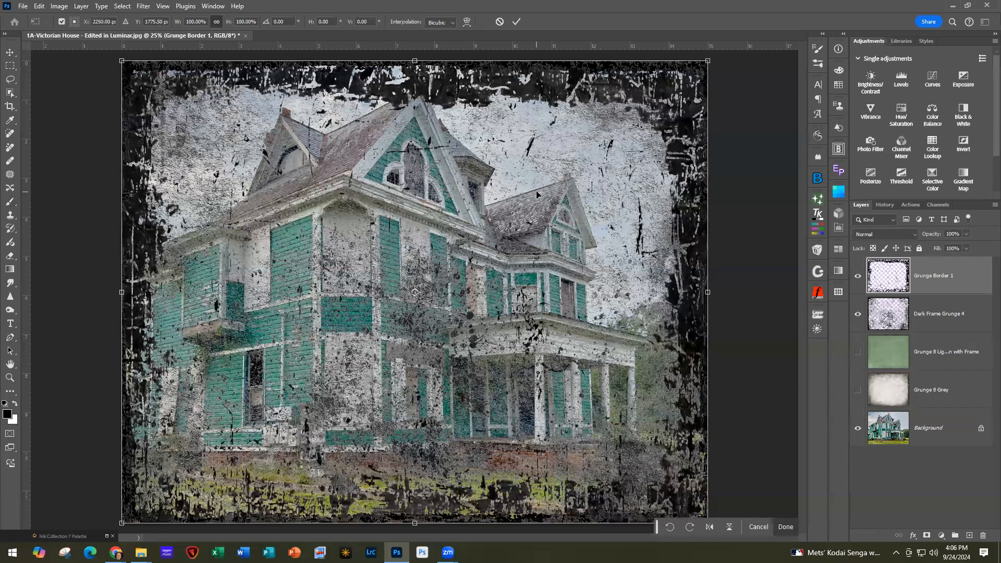
key(ctrl+0)
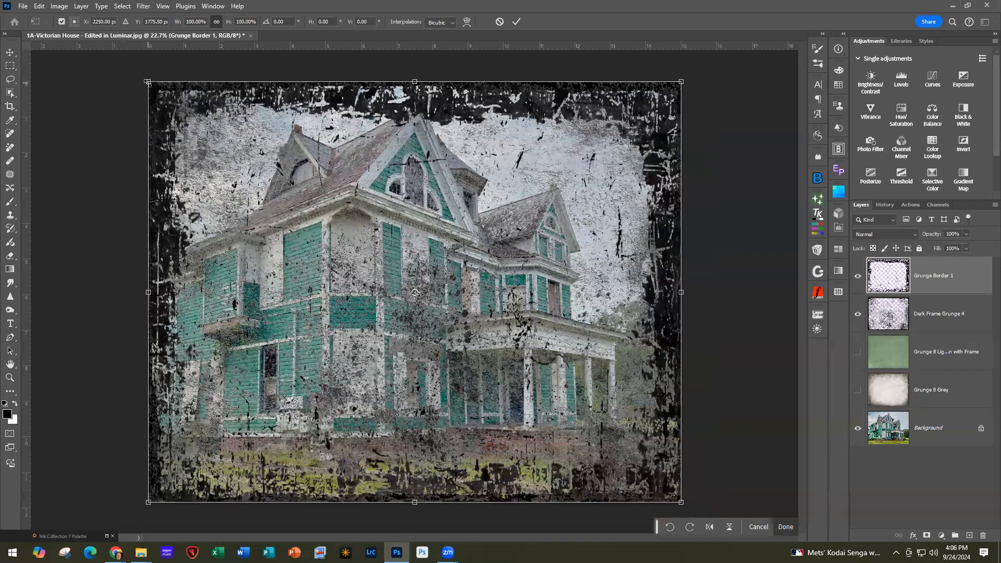
drag(148, 82, 130, 62)
drag(681, 502, 710, 526)
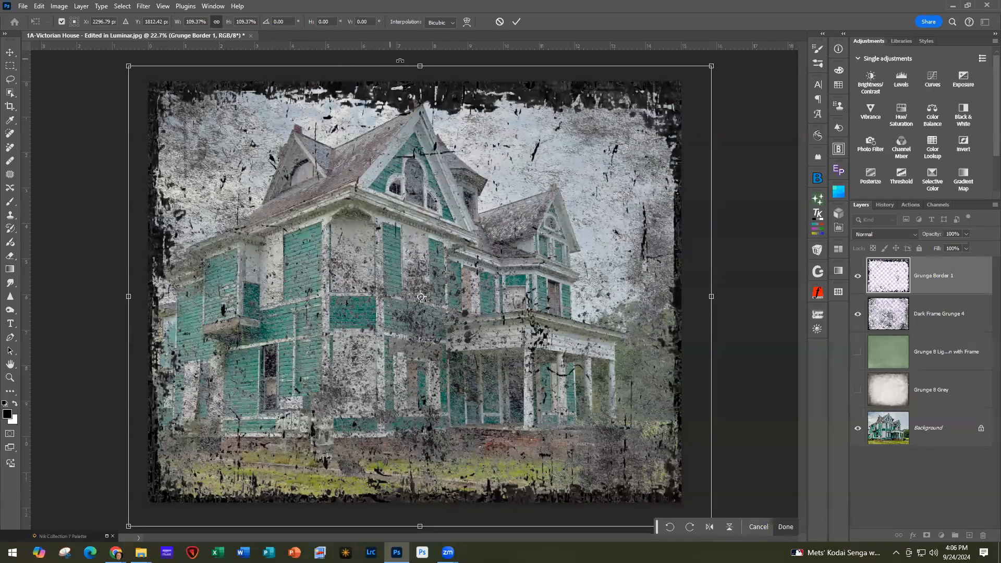
drag(420, 66, 420, 63)
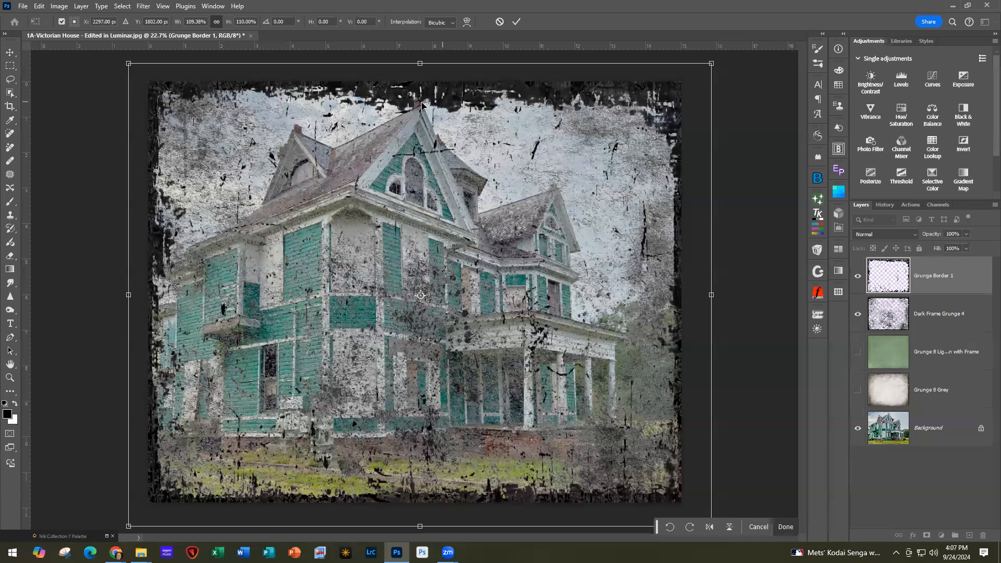
click(517, 22)
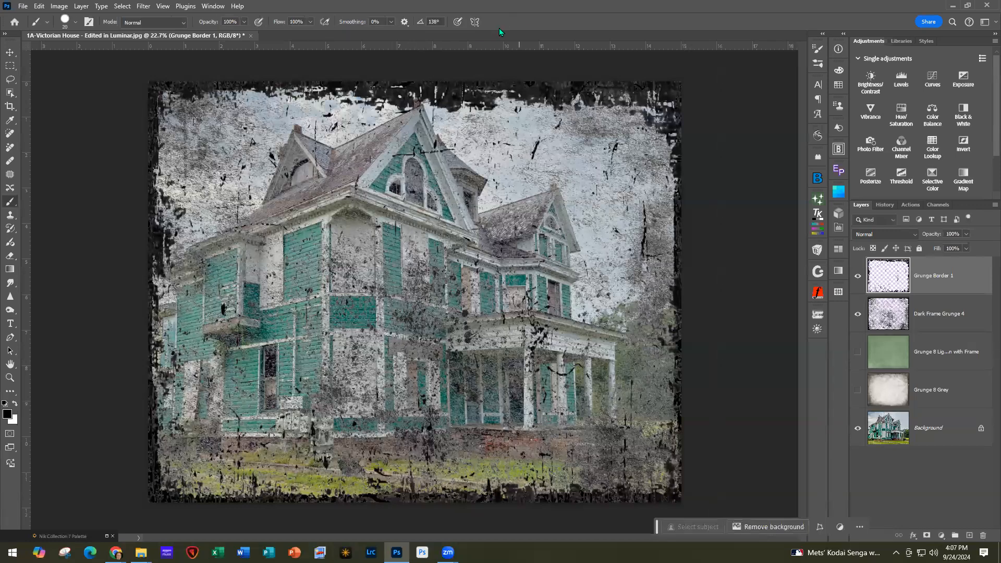
click(39, 7)
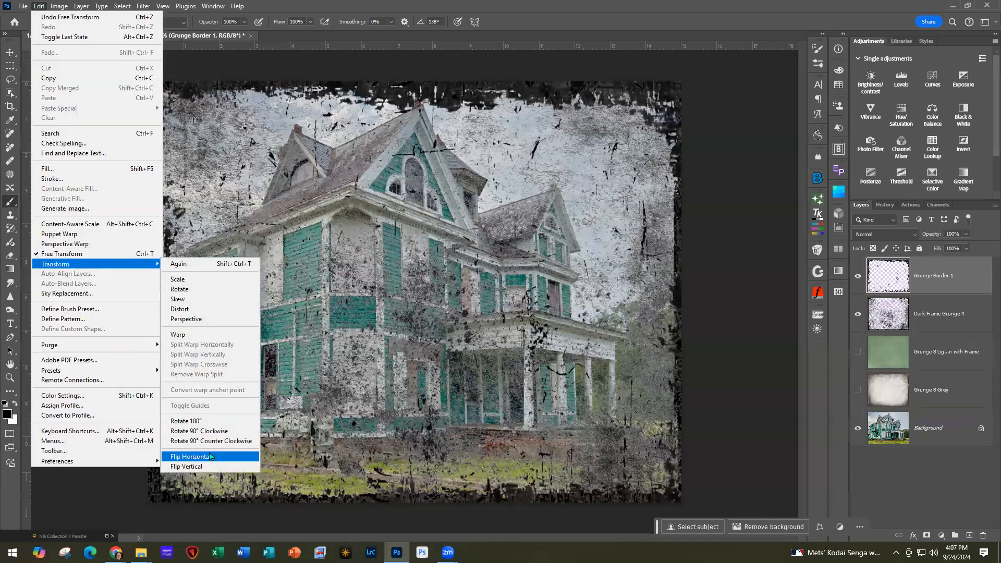
click(201, 421)
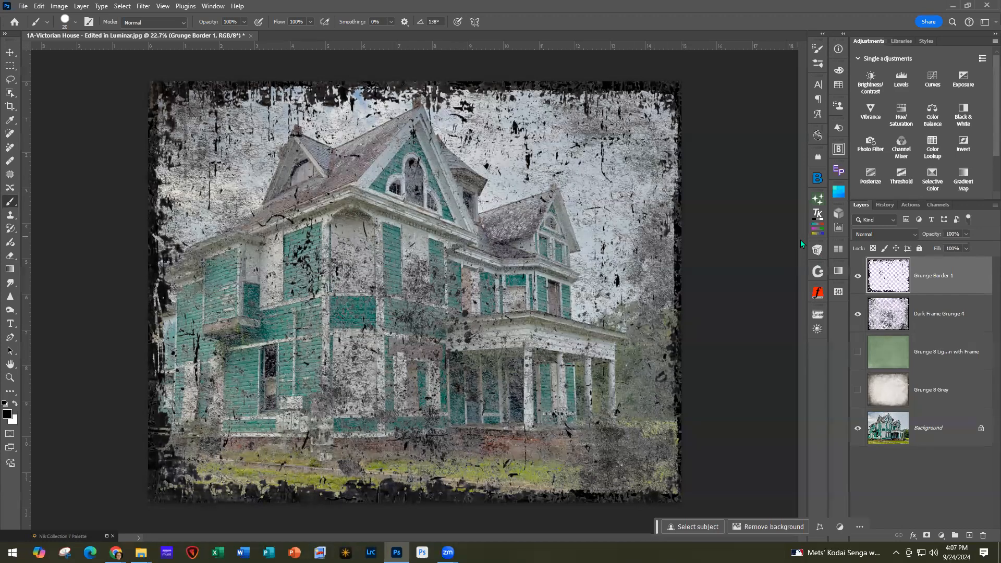
Step: Hide the Grunge Border 1 and Dark Frame Grunge 4 layers and show the Grunge 8 Grey layer
click(857, 276)
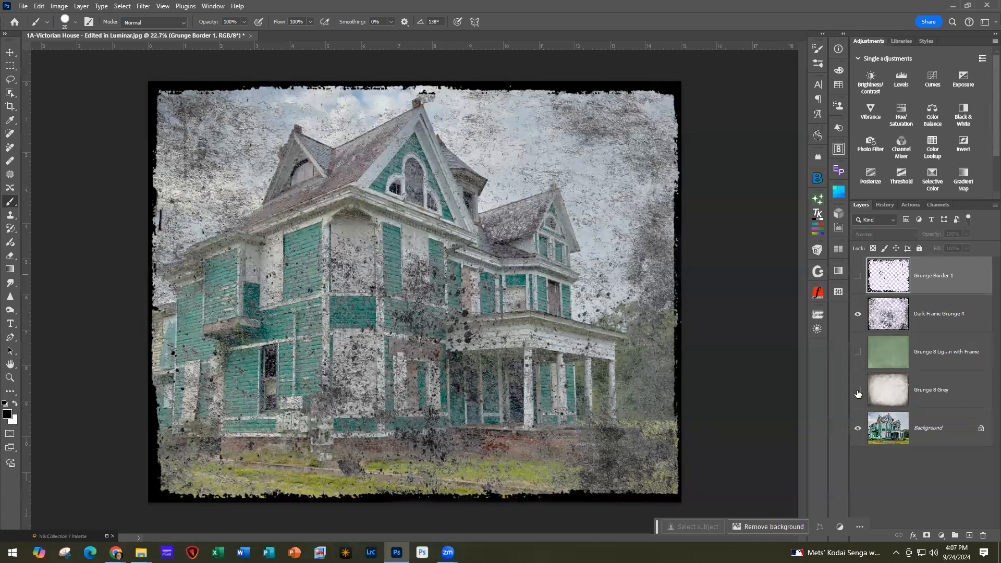
click(858, 314)
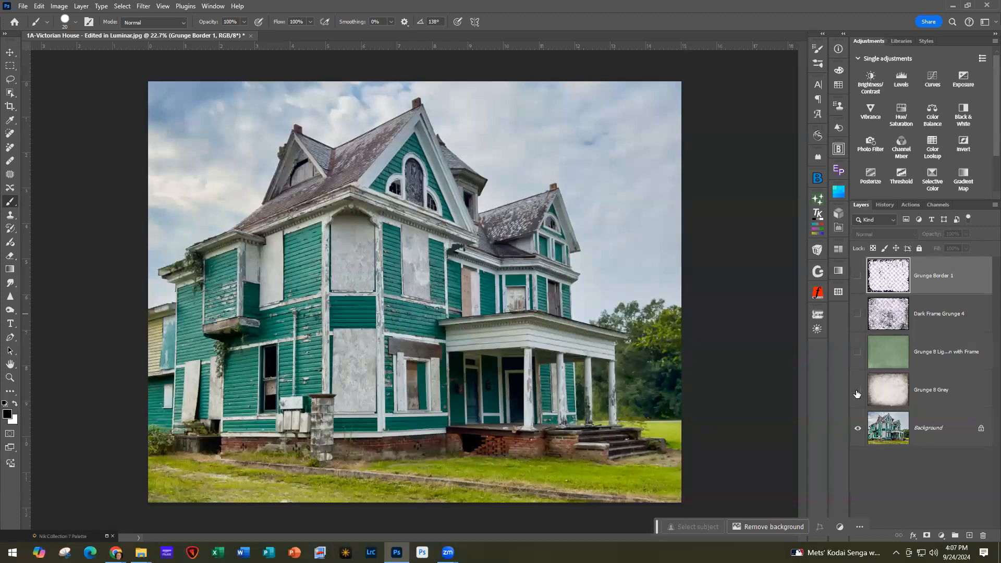
click(858, 391)
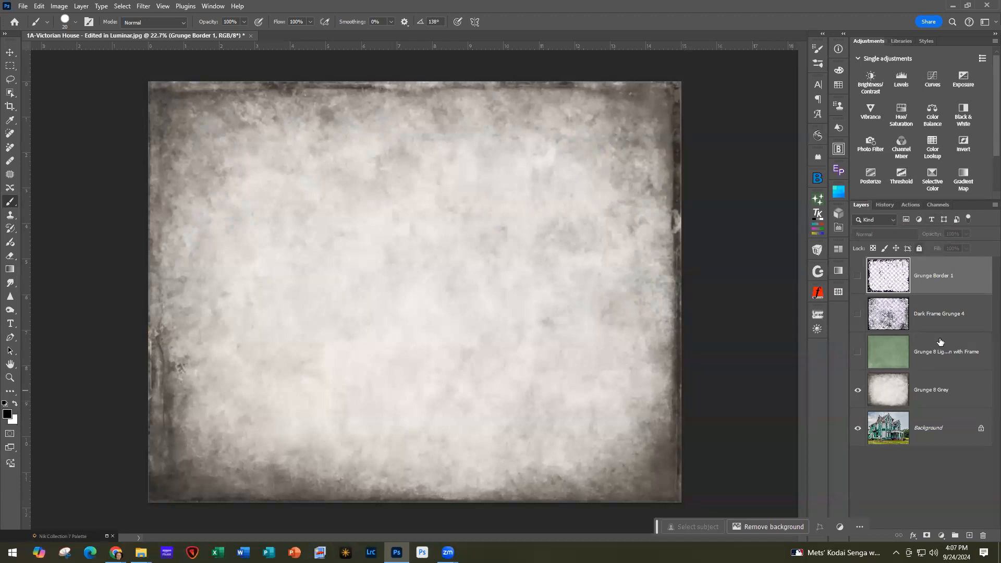
Step: Set the Grunge 8 Grey layer's blend mode to Multiply and its opacity to 85%
click(944, 396)
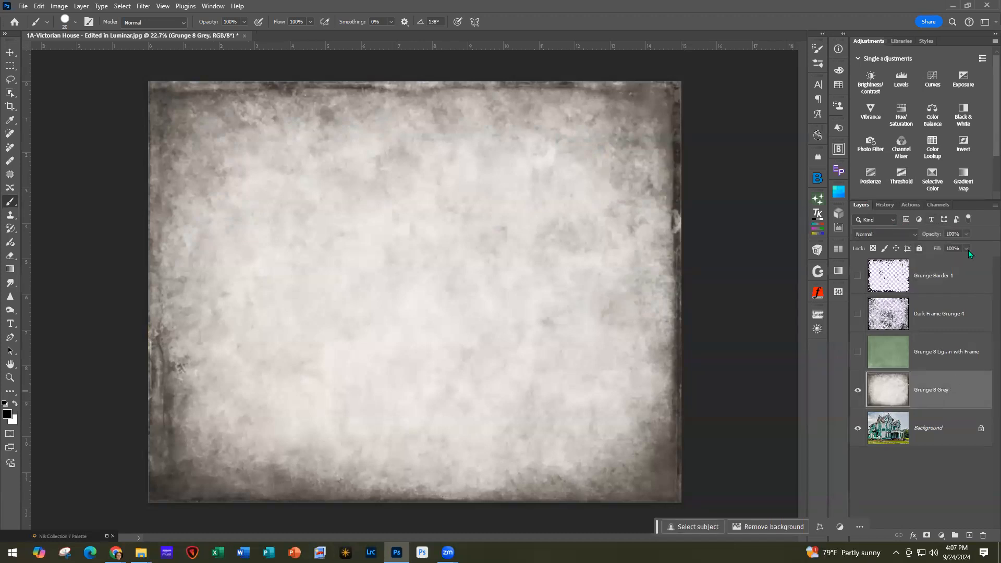
click(886, 235)
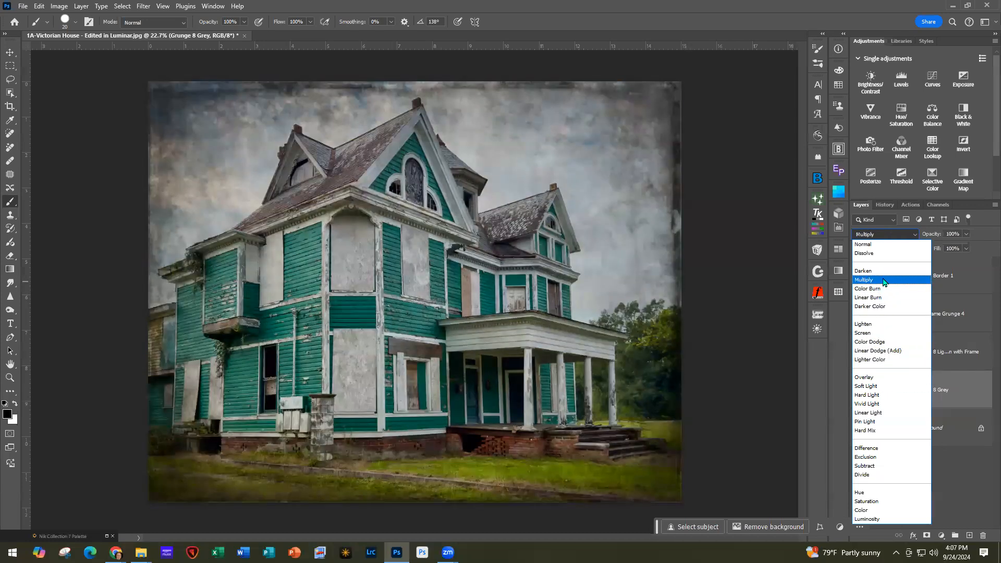
click(880, 281)
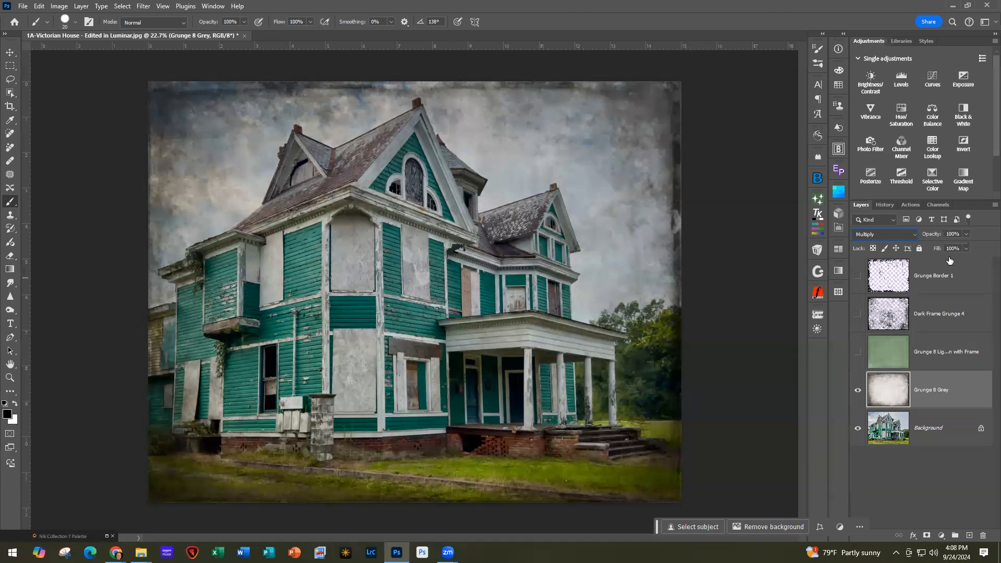
click(967, 235)
drag(967, 250, 960, 251)
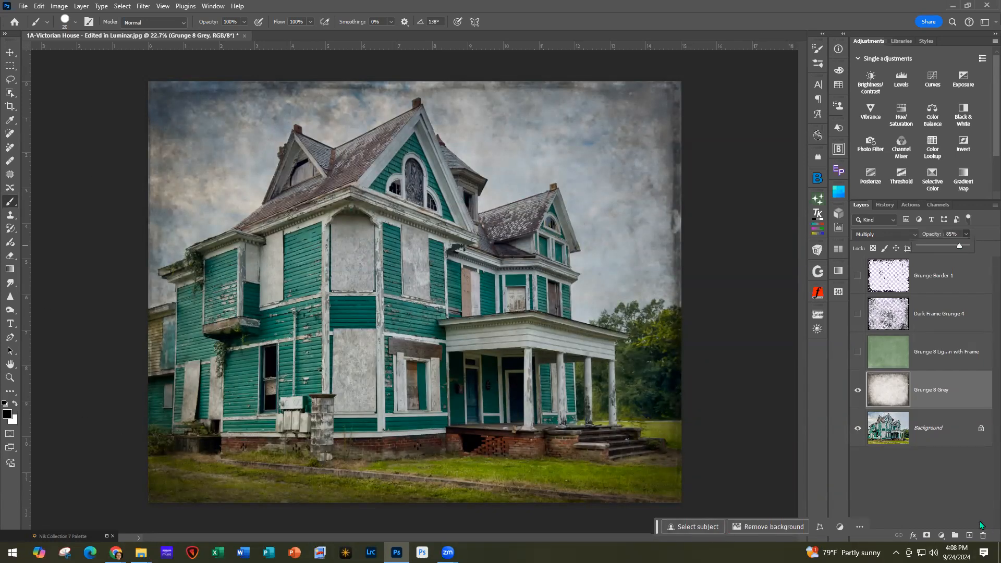
Step: Show the Grunge 8 Light Green with Frame layer and set its blend mode to Soft Light
click(858, 352)
click(955, 352)
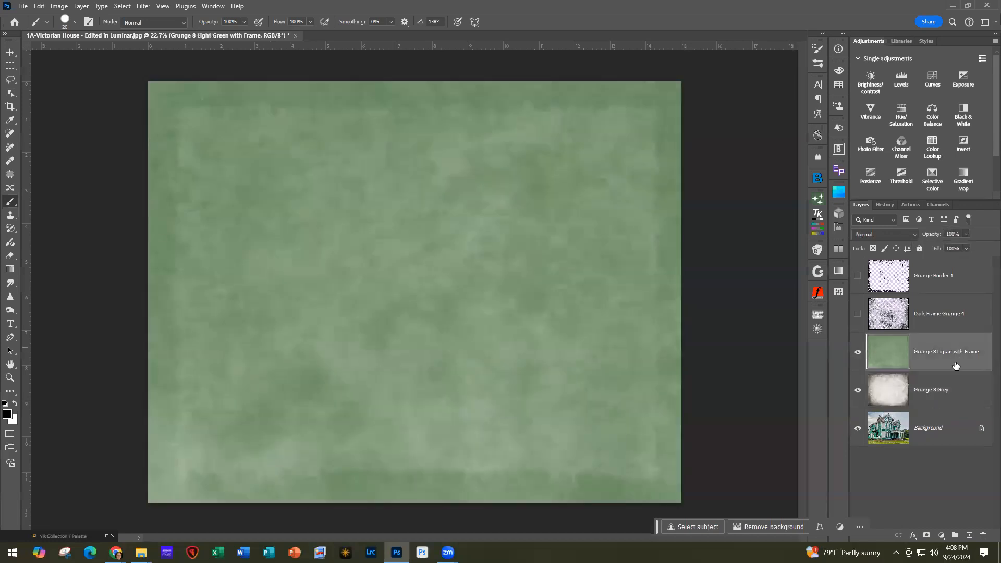
click(882, 237)
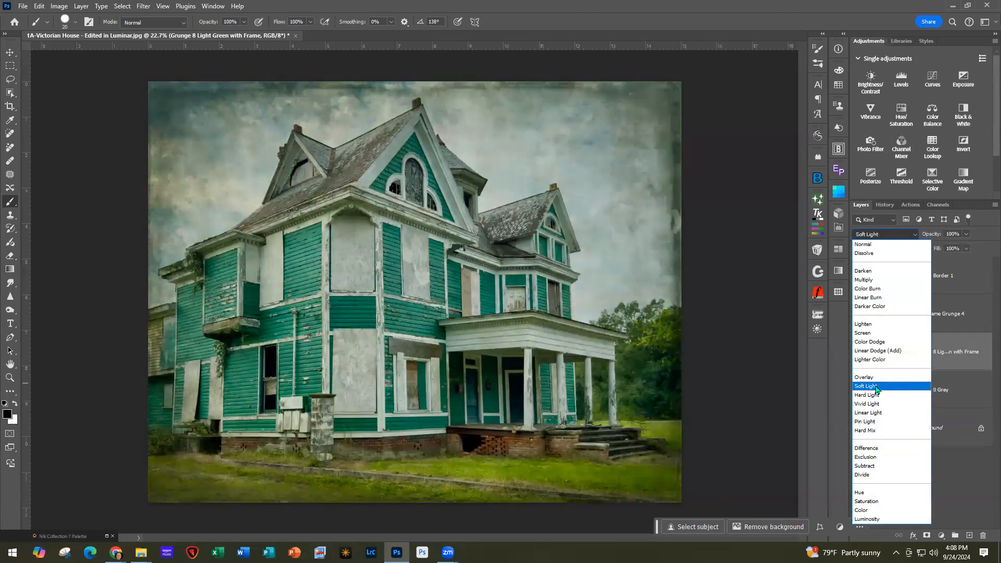
click(876, 387)
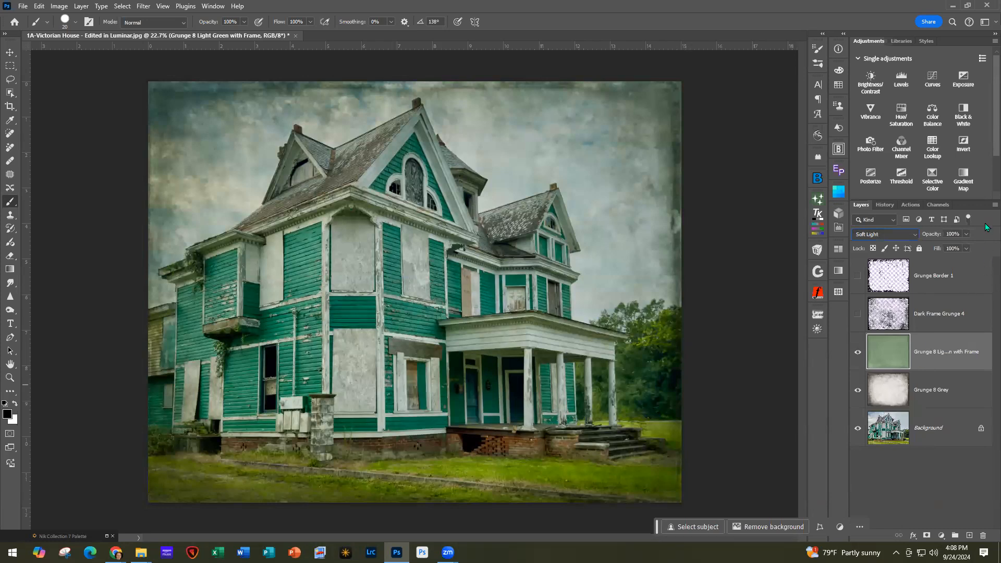
Step: Lower the light green texture's opacity to 71% and compare the image with that layer hidden and shown
click(965, 234)
drag(953, 247, 952, 245)
click(857, 355)
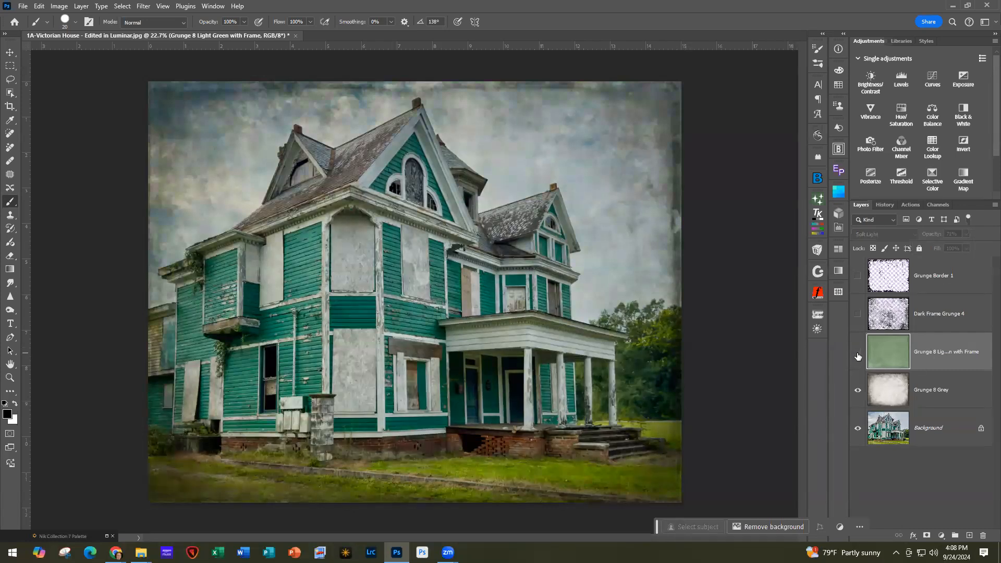
click(857, 354)
click(857, 355)
click(857, 355)
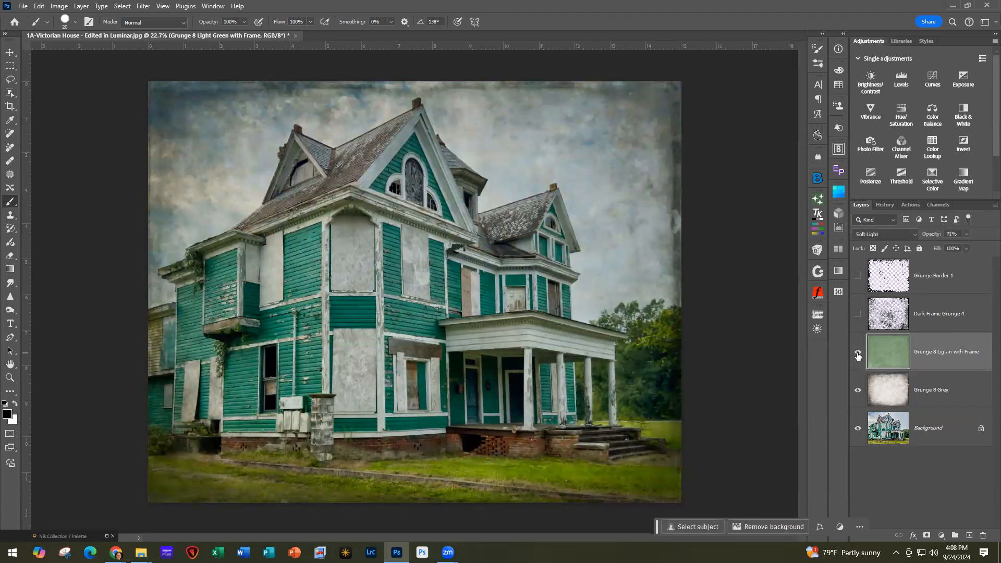
Step: Set the light green texture's opacity to 51% and compare the image with and without it
click(966, 234)
drag(968, 246, 957, 250)
click(858, 355)
click(857, 355)
Step: Show the Grunge Border 1 layer and set its opacity to 46%
click(857, 276)
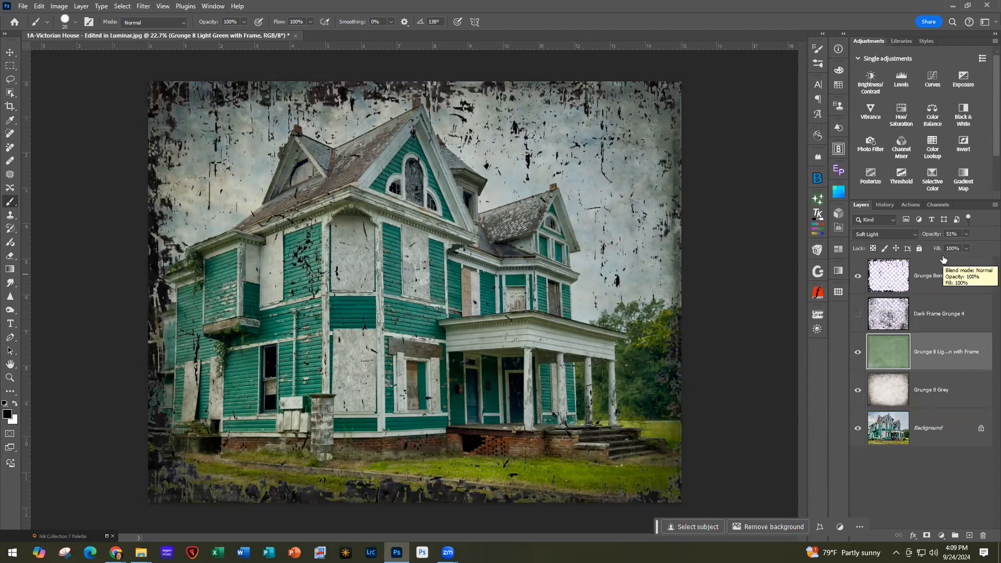
click(934, 285)
click(966, 234)
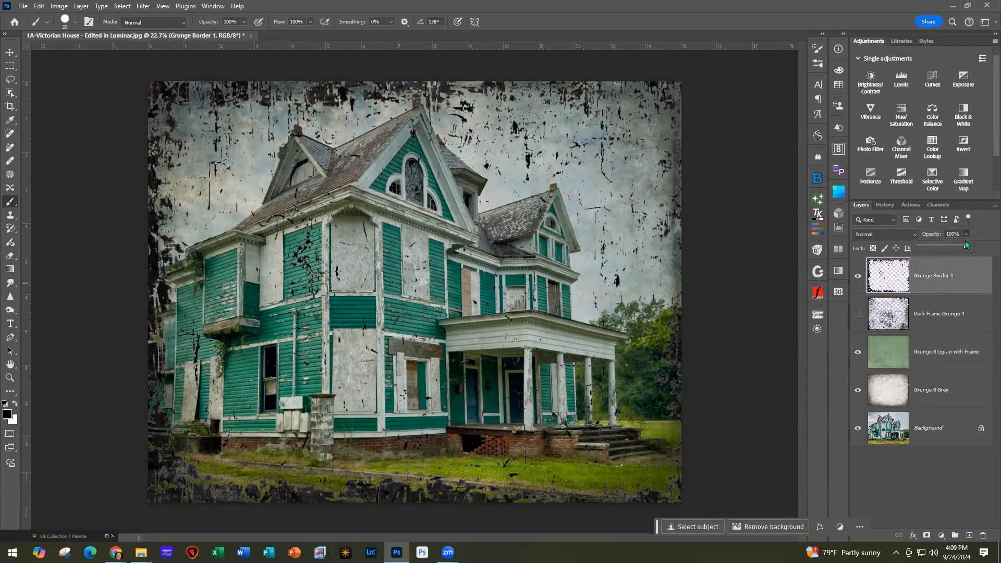
drag(968, 246, 941, 249)
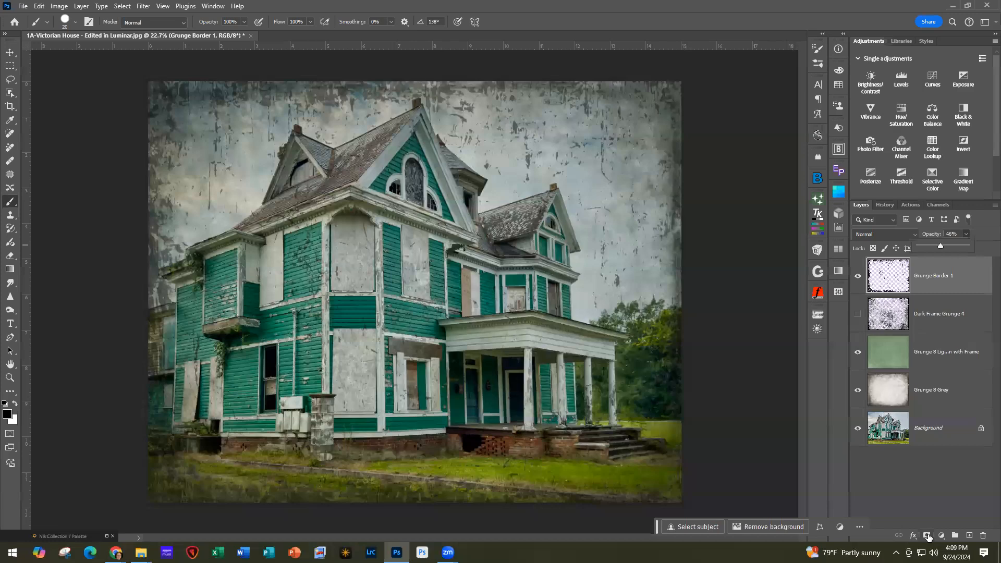
Step: Add a layer mask to Grunge Border 1 and choose a soft round brush for painting on it
click(927, 536)
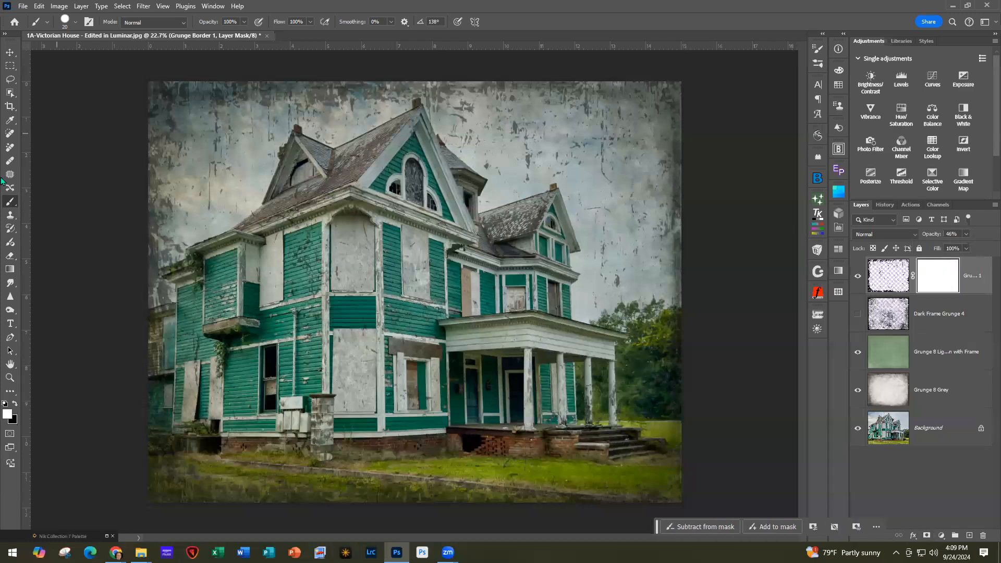
click(76, 22)
click(39, 121)
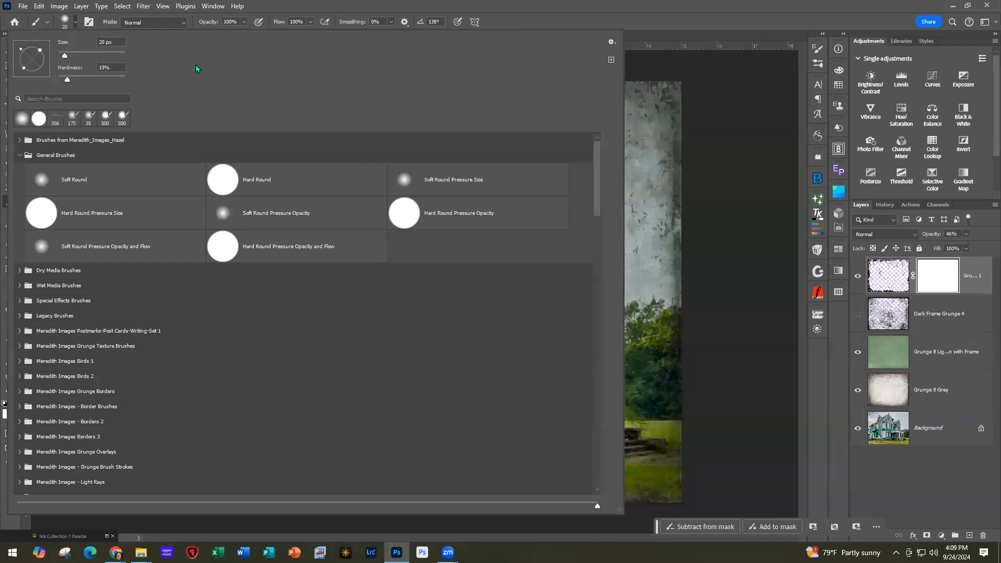
click(275, 7)
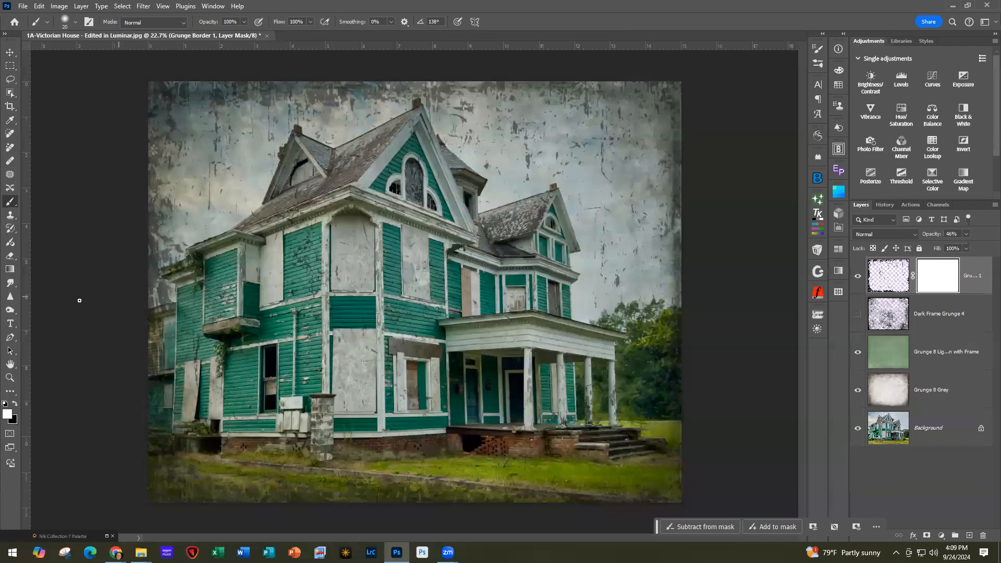
Step: Paint the Grunge Border 1 mask black with a 700 px brush over the house and the central sky to remove the grunge marks
key(x)
key(bracketright)
key(bracketright)
key(bracketright)
key(bracketright)
key(bracketright)
key(bracketright)
key(bracketright)
key(bracketright)
key(bracketright)
key(bracketright)
key(bracketright)
key(bracketright)
key(bracketright)
key(bracketright)
key(bracketright)
key(bracketright)
key(bracketright)
key(bracketright)
key(bracketright)
key(bracketright)
key(bracketright)
key(bracketleft)
key(bracketleft)
key(bracketleft)
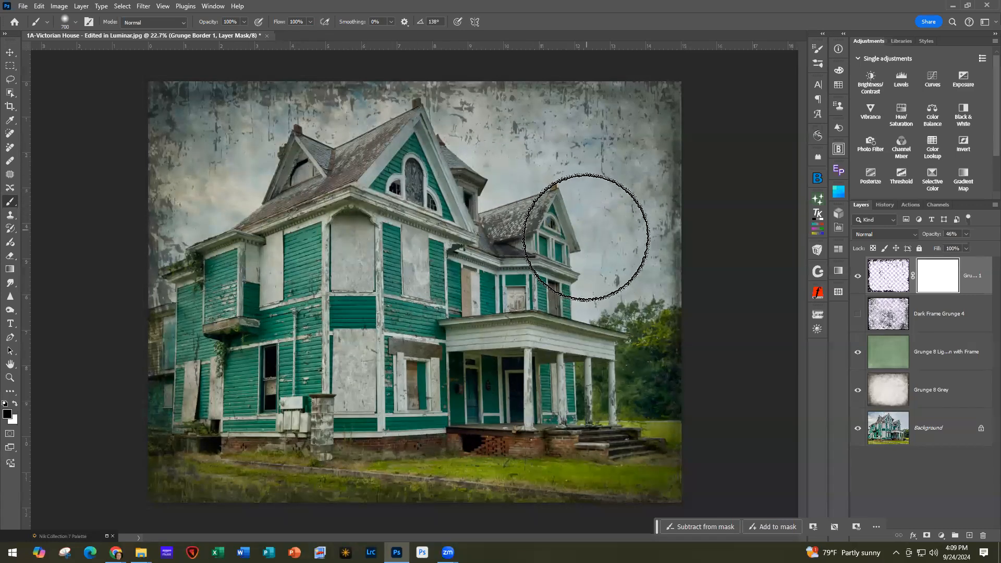
mouse_move(549, 172)
mouse_down()
mouse_move(517, 190)
mouse_move(532, 255)
mouse_move(560, 279)
mouse_move(561, 318)
mouse_move(574, 297)
mouse_move(578, 396)
mouse_move(568, 416)
mouse_move(521, 419)
mouse_move(526, 407)
mouse_move(352, 341)
mouse_up()
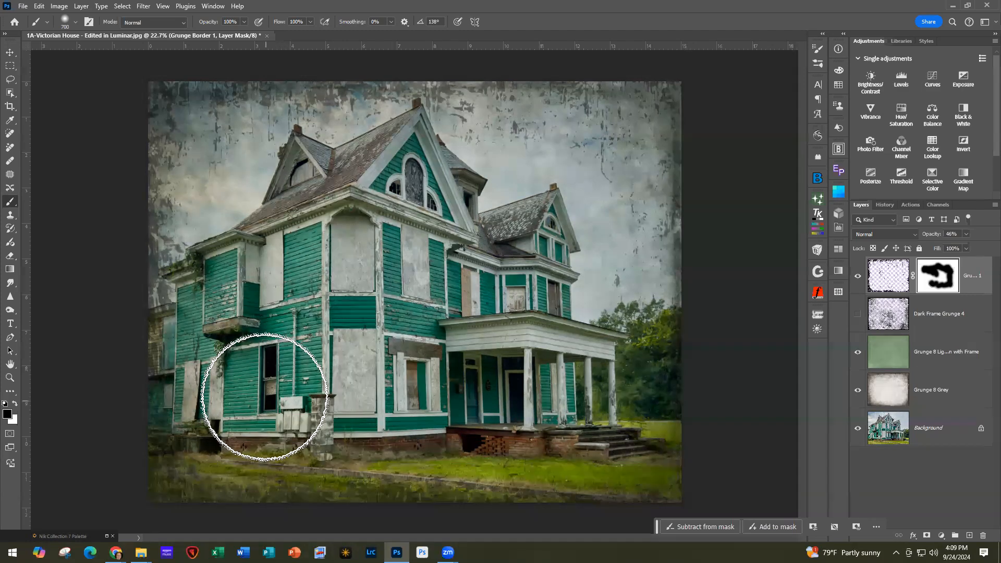
mouse_move(258, 407)
mouse_down()
mouse_move(248, 333)
mouse_move(229, 380)
mouse_move(241, 336)
mouse_move(241, 376)
mouse_move(249, 271)
mouse_move(249, 207)
mouse_move(242, 189)
mouse_move(237, 226)
mouse_move(235, 188)
mouse_move(235, 209)
mouse_up()
Step: Mask out the remaining grunge marks around the house's sides, the porch steps and the nearby sky with a 250 px black brush
key(bracketleft)
key(bracketleft)
key(bracketleft)
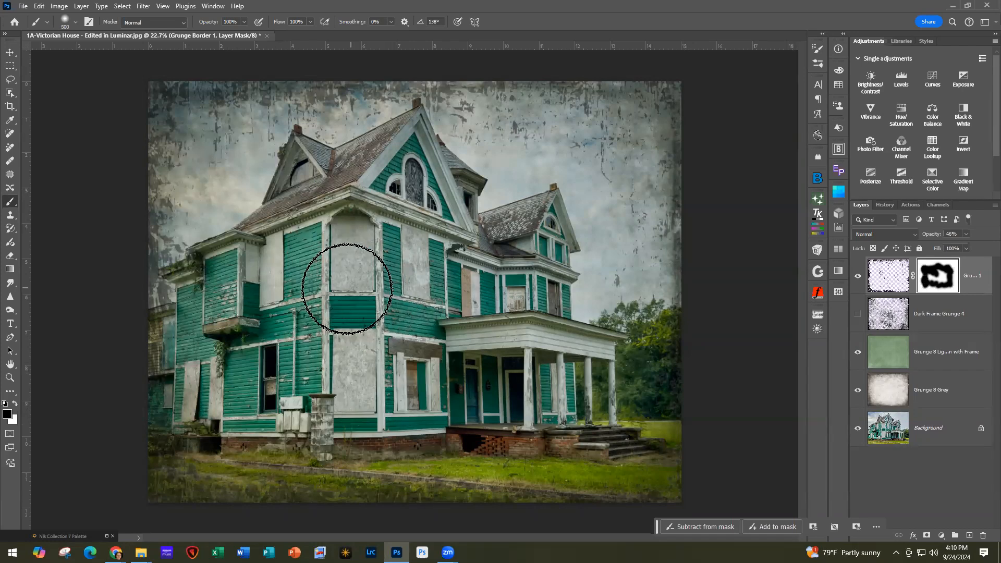
key(bracketleft)
key(bracketleft)
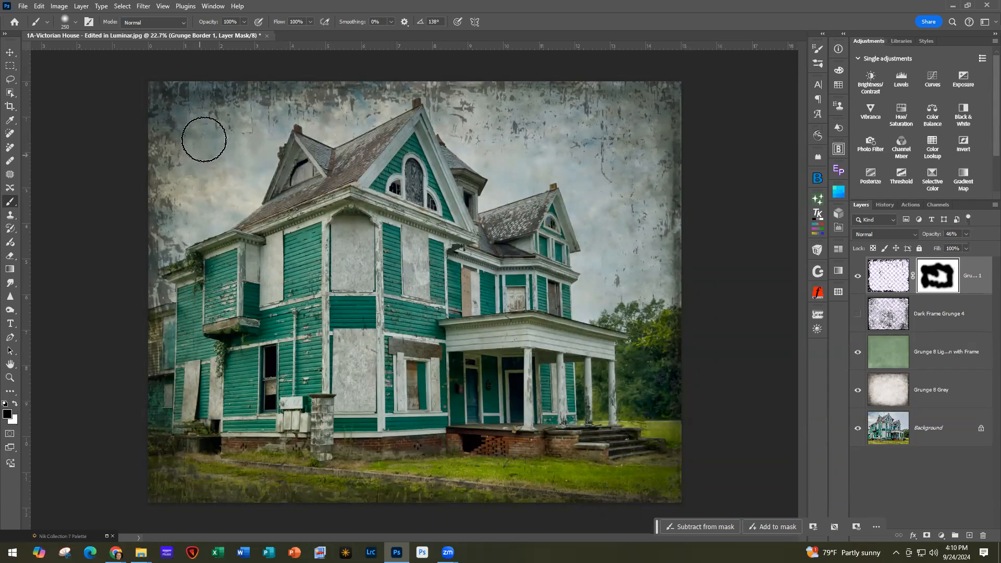
mouse_move(203, 224)
mouse_down()
mouse_move(214, 299)
mouse_move(215, 255)
mouse_move(202, 235)
mouse_move(190, 283)
mouse_move(193, 256)
mouse_move(203, 439)
mouse_up()
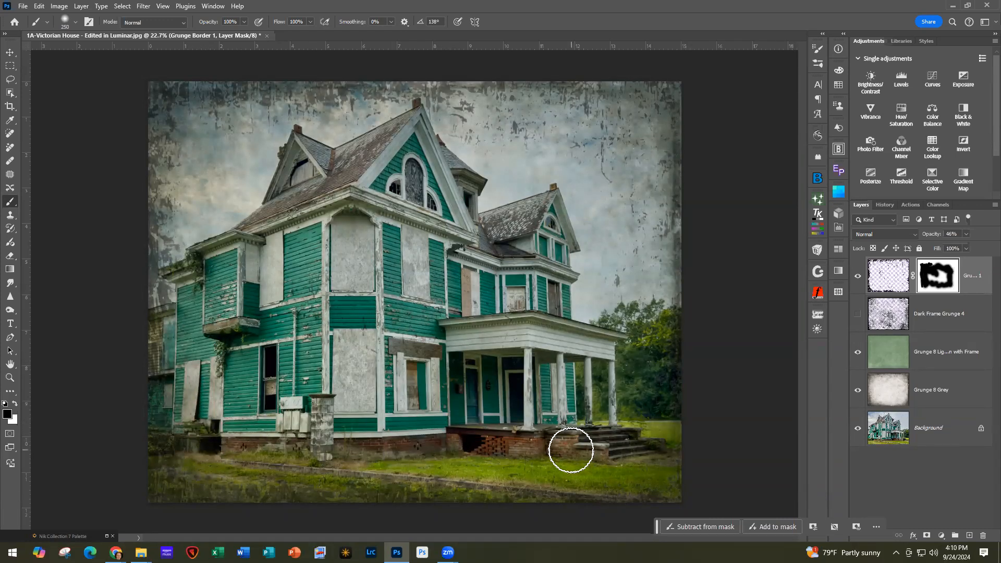
mouse_move(616, 466)
mouse_down()
mouse_move(624, 255)
mouse_move(618, 298)
mouse_up()
mouse_move(626, 216)
mouse_down()
mouse_move(627, 248)
mouse_move(636, 202)
mouse_move(623, 175)
mouse_move(609, 222)
mouse_up()
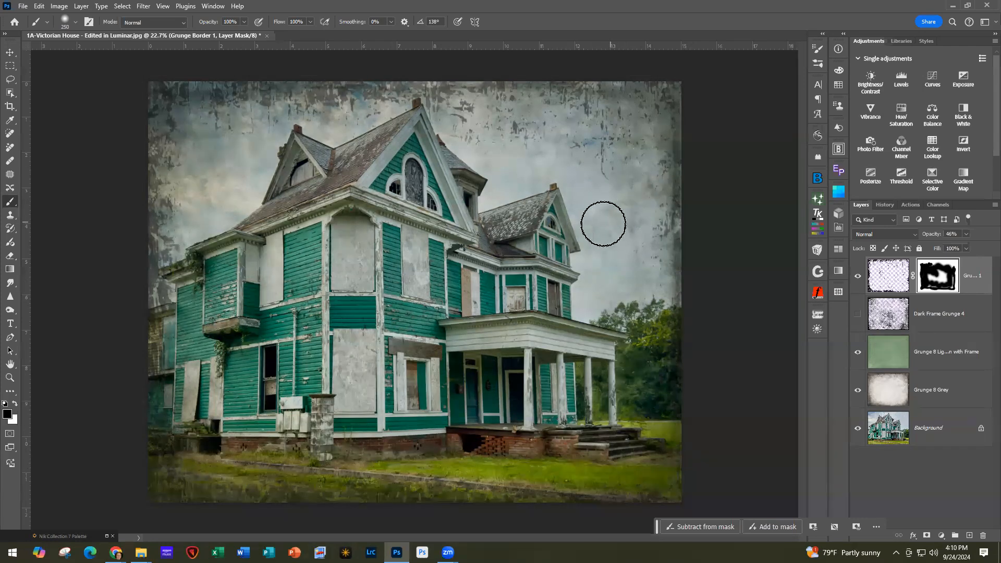
mouse_move(587, 245)
mouse_down()
mouse_move(608, 143)
mouse_move(630, 178)
mouse_move(590, 140)
mouse_move(568, 150)
mouse_move(536, 127)
mouse_move(529, 138)
mouse_move(505, 128)
mouse_move(495, 142)
mouse_move(448, 138)
mouse_move(431, 149)
mouse_move(445, 162)
mouse_move(457, 123)
mouse_move(350, 189)
mouse_move(308, 144)
mouse_move(229, 135)
mouse_move(237, 249)
mouse_up()
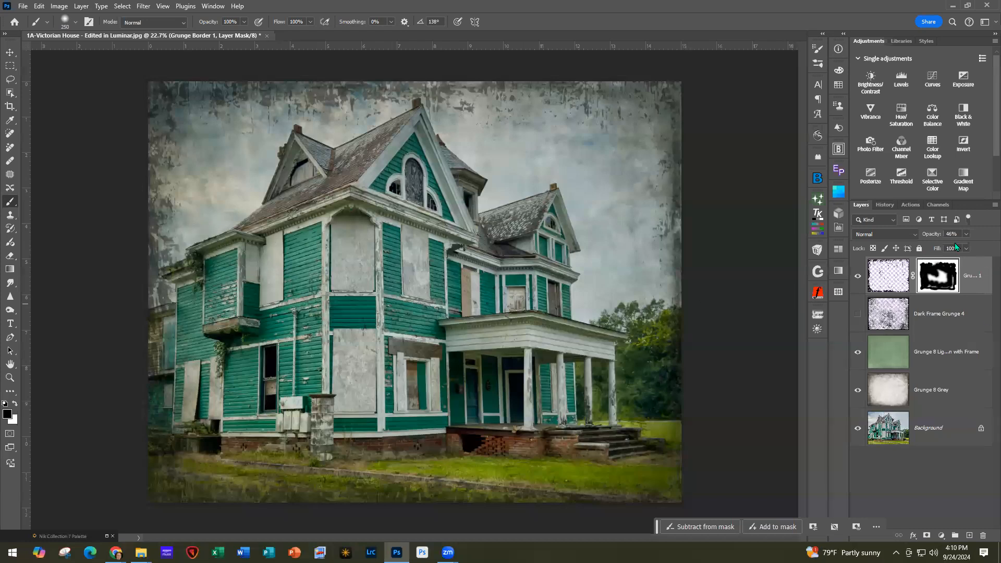
Step: Set Grunge Border 1's opacity to 29% and move the Grunge 8 Light Green with Frame layer to the top of the layer stack
click(966, 234)
drag(966, 248, 960, 249)
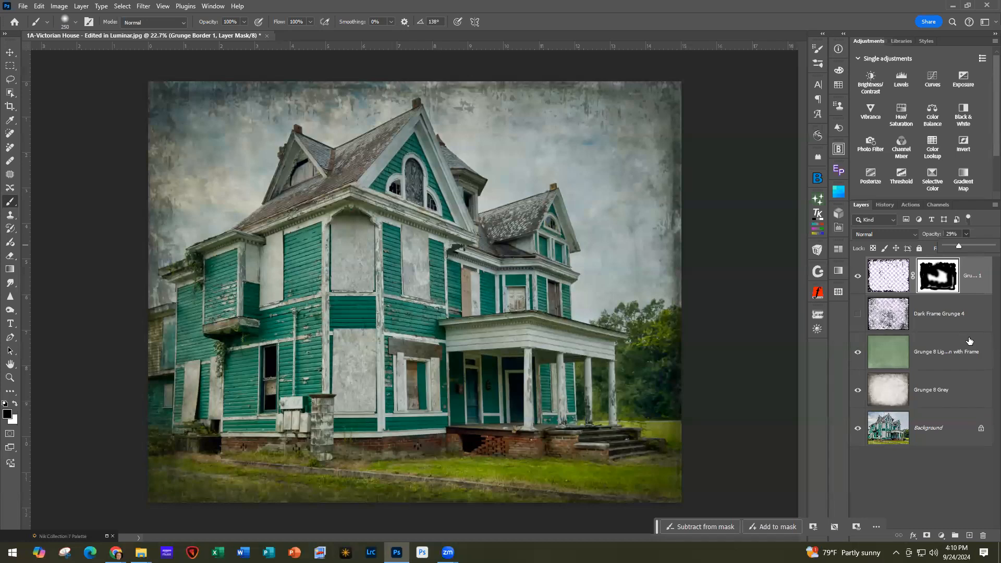
click(858, 356)
drag(982, 351, 980, 271)
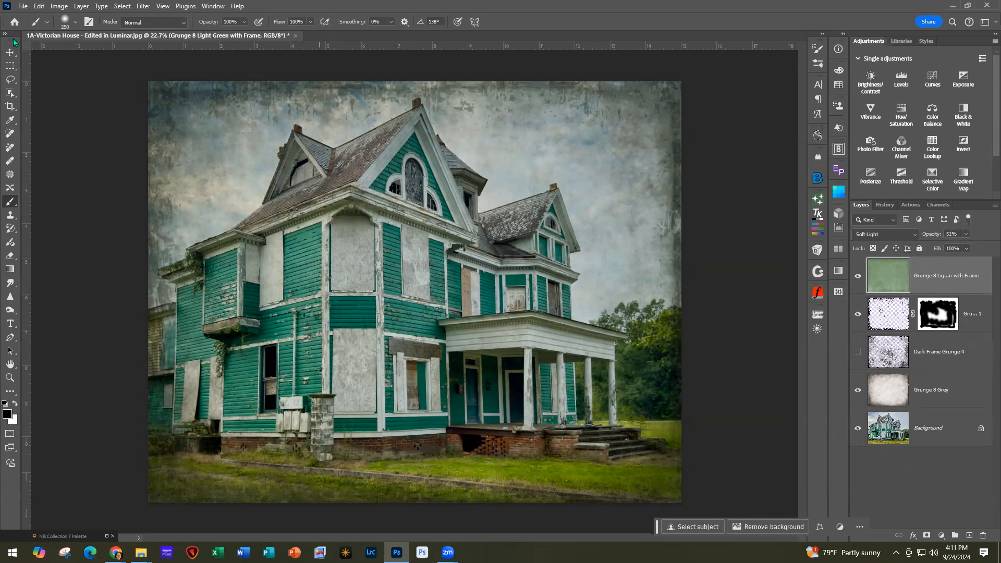
Step: Save the layered image as the TIFF "1A-Victorian House - Edited in Luminar-FINISHED.tif" with LZW compression
click(23, 6)
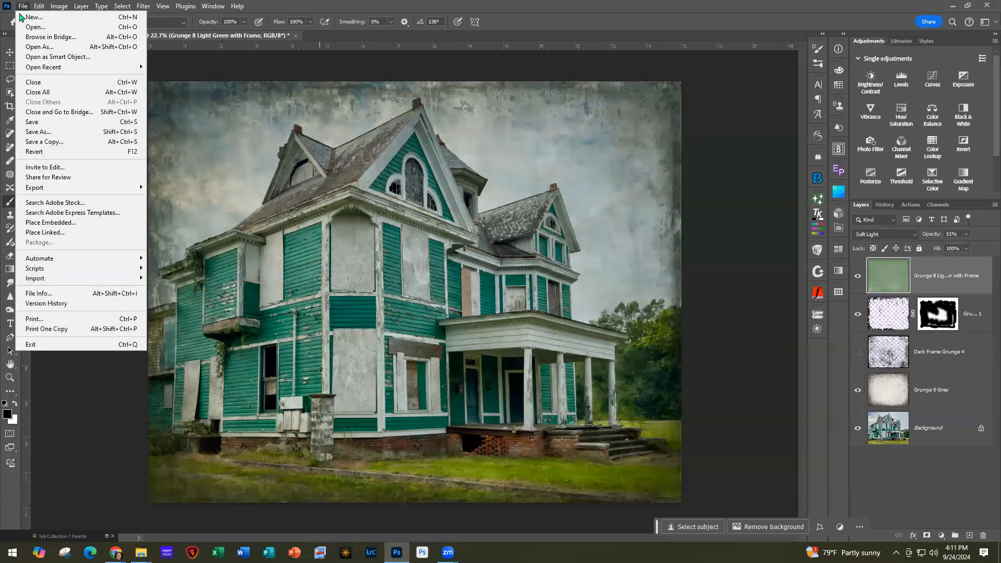
click(35, 135)
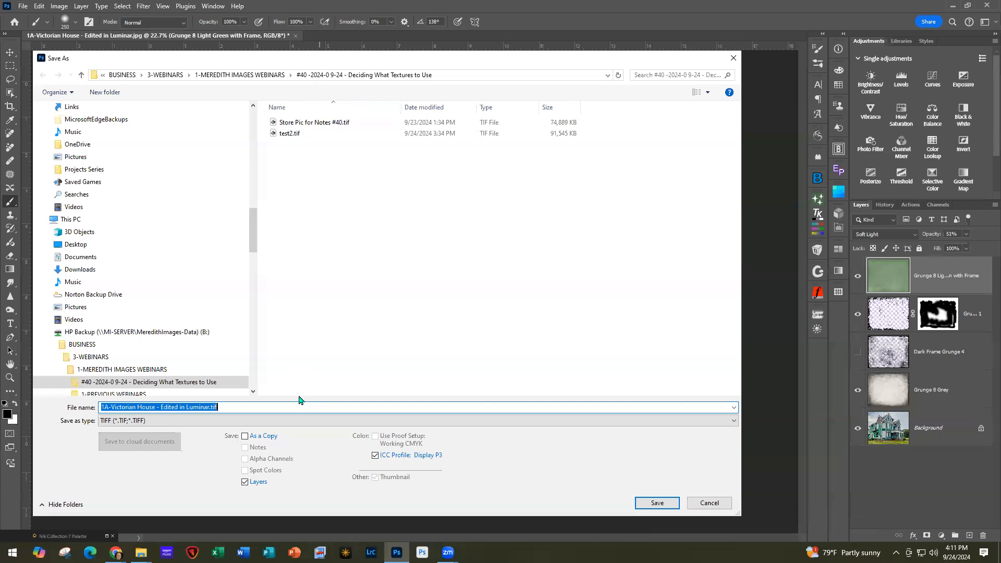
key(Right)
key(Left)
key(Left)
key(Left)
key(Left)
text(-FINISHED)
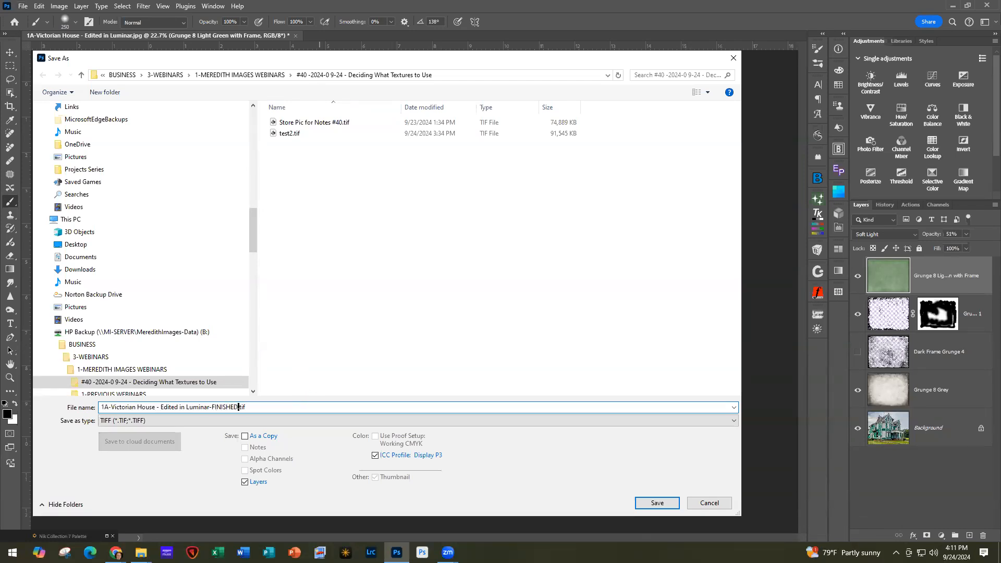
key(Return)
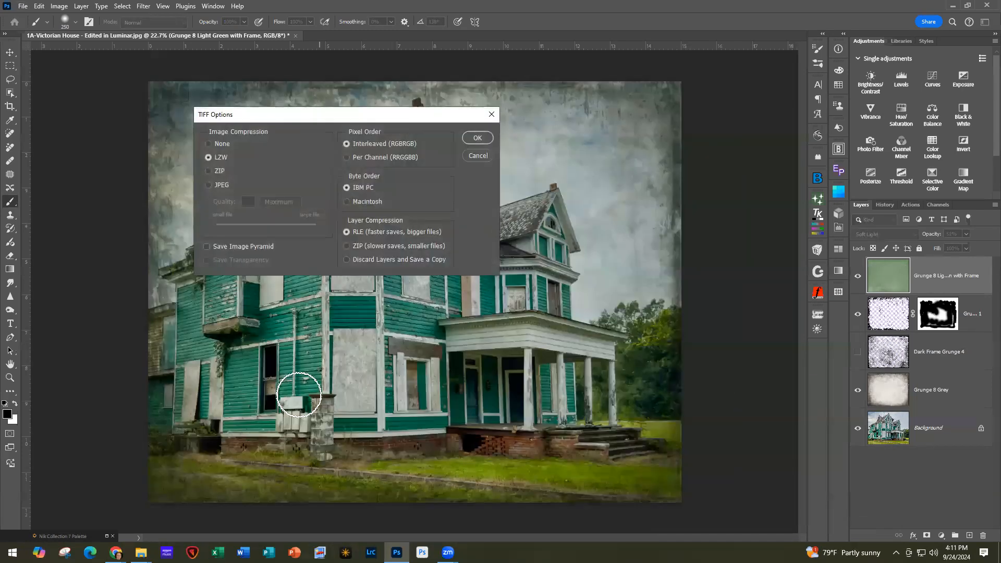
click(486, 137)
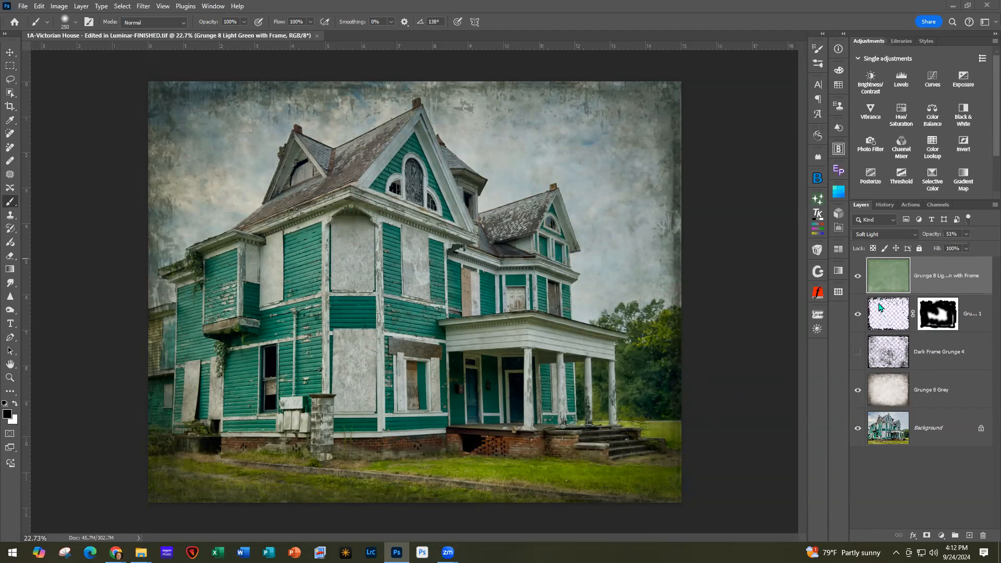
Step: Compare the image with the Grunge Border 1 layer mask disabled and enabled
click(941, 320)
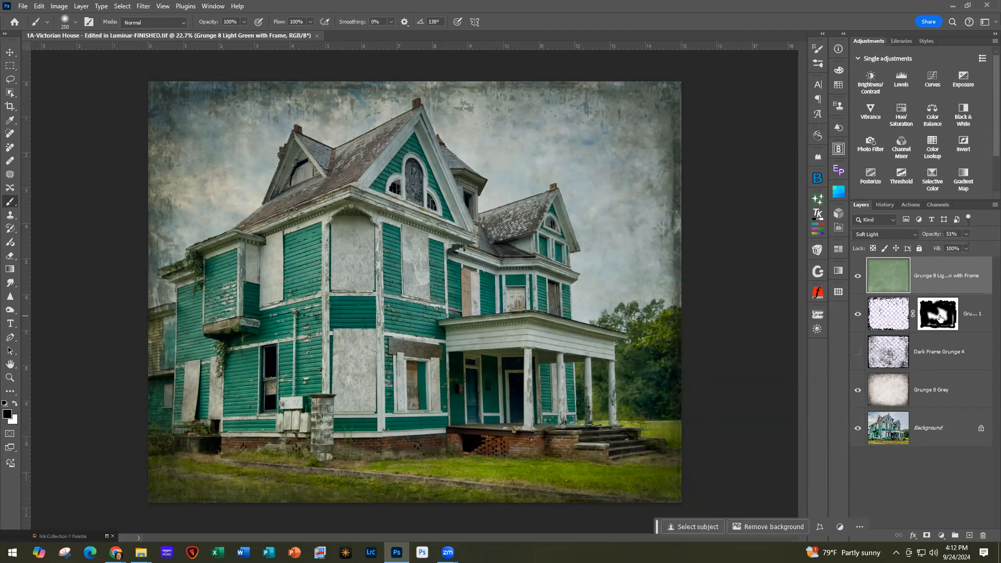
right_click(933, 316)
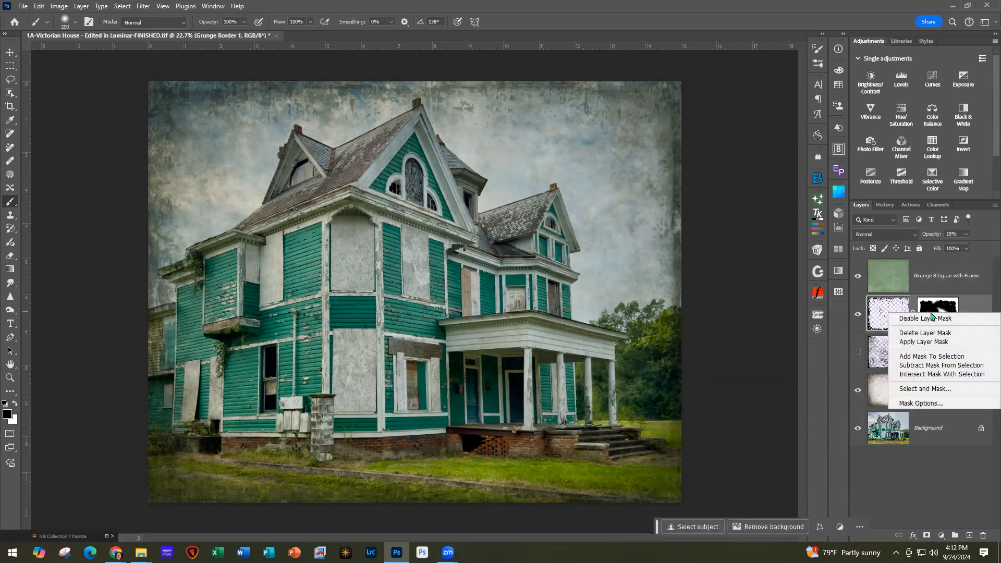
click(916, 319)
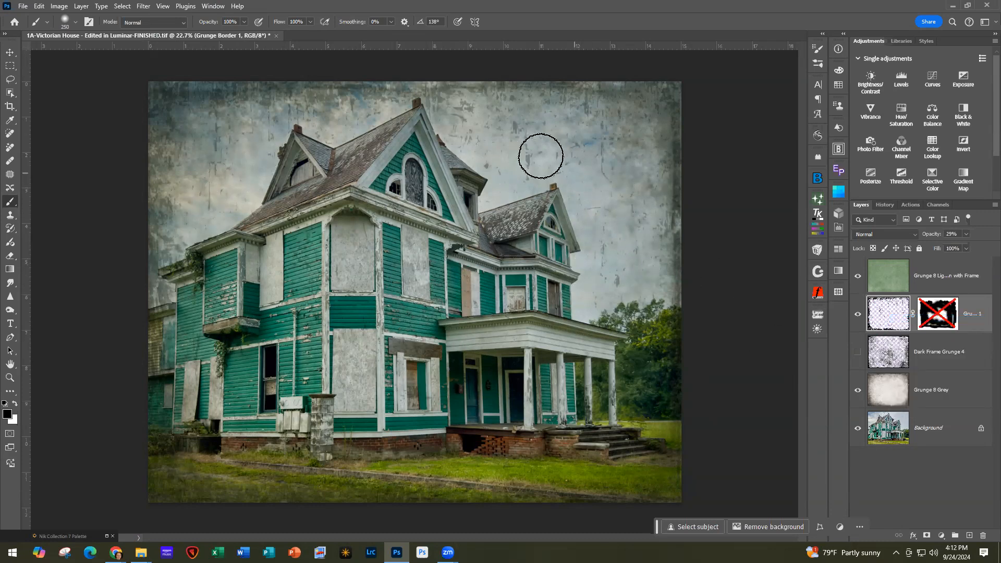
right_click(932, 319)
click(932, 320)
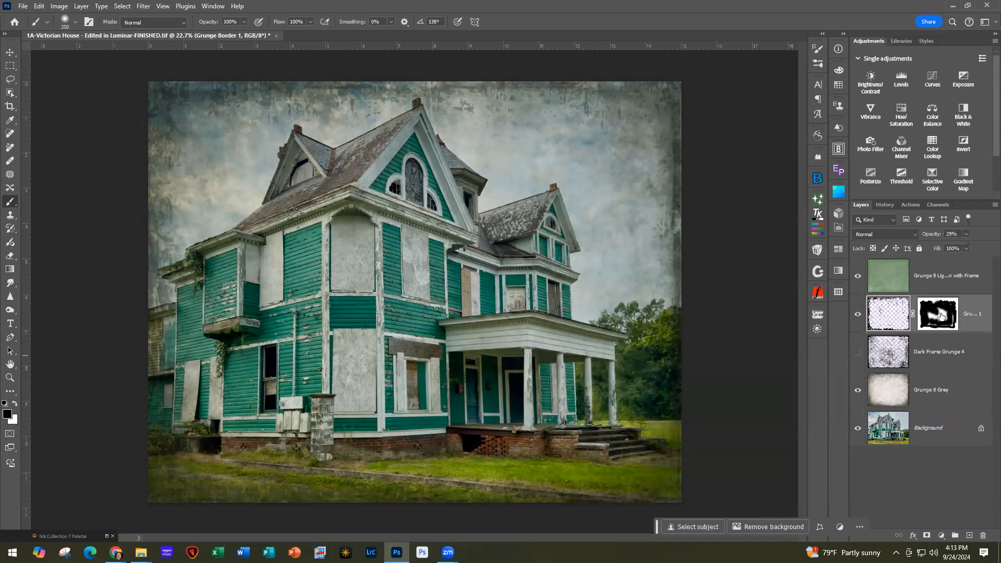
Step: Try a density of 60% on the Grunge Border 1 layer mask and restore it to full density
double_click(940, 316)
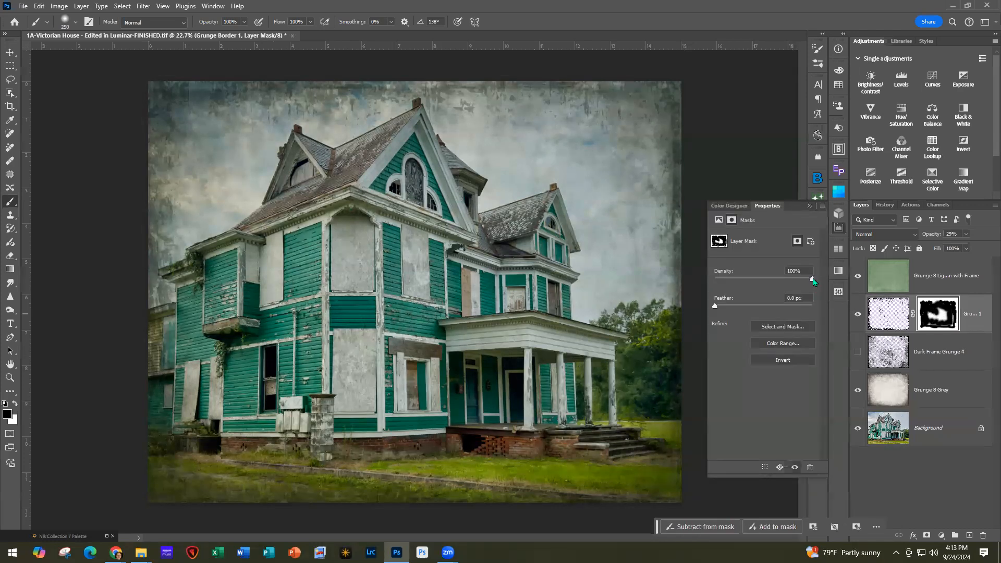
drag(808, 278, 772, 278)
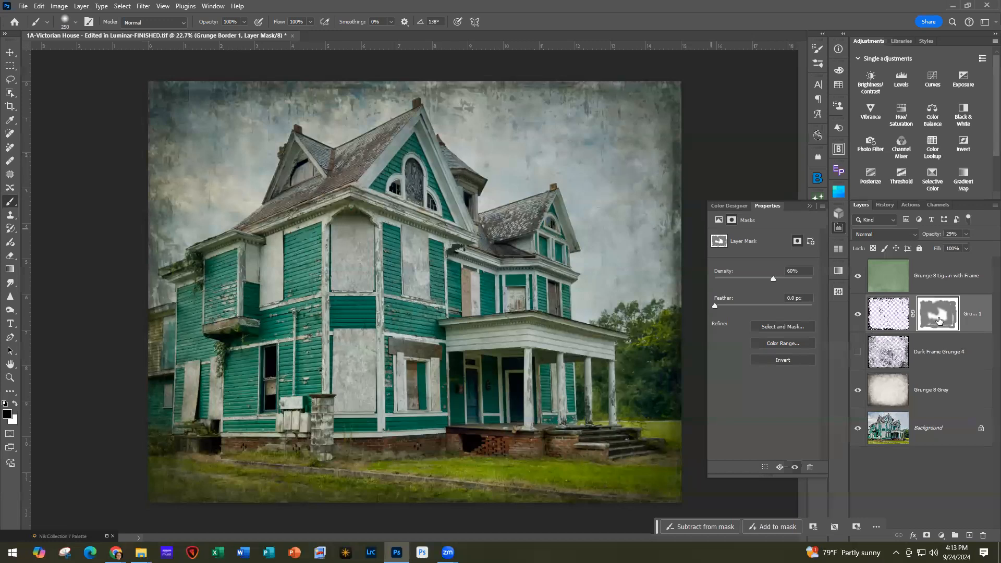
drag(773, 283, 790, 282)
click(809, 205)
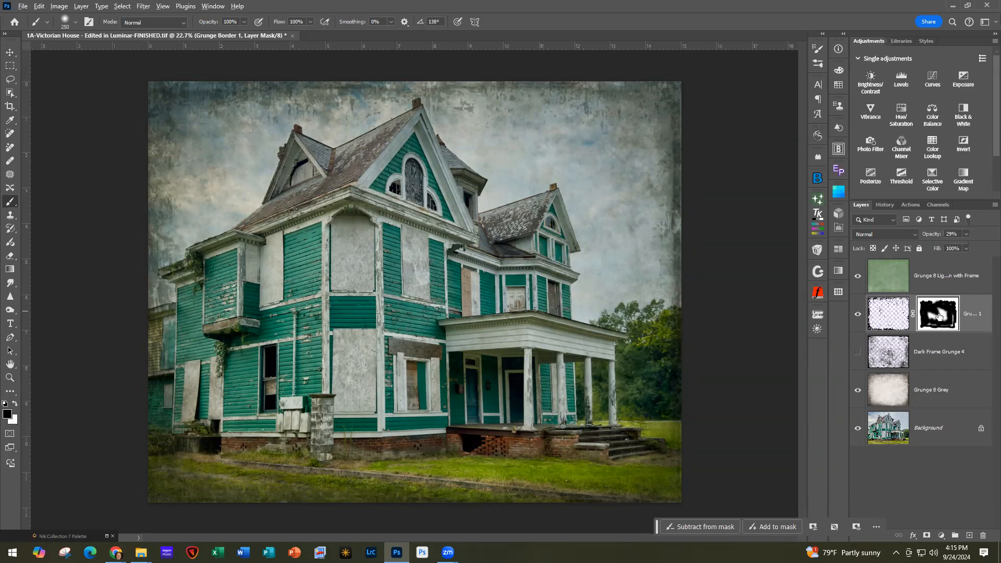
Step: Try a copy of the Grunge Border 1 mask on the Grunge 8 Grey layer and delete that copy
drag(938, 312, 943, 391)
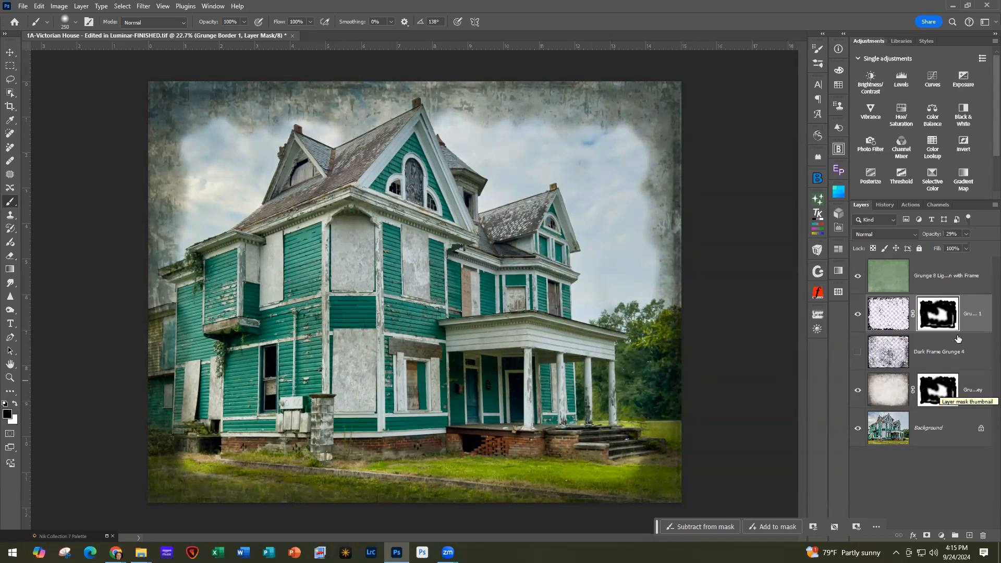
right_click(939, 392)
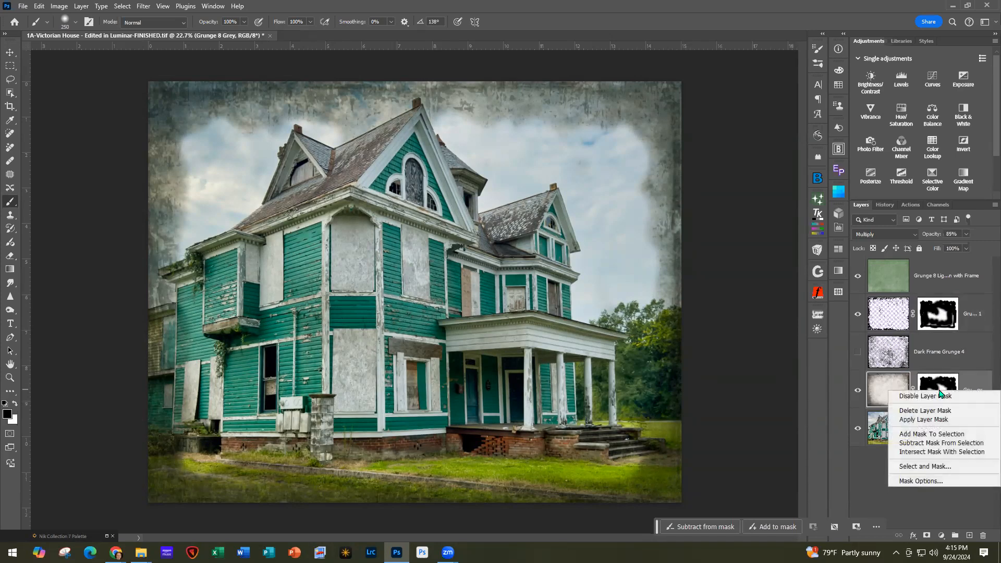
click(930, 413)
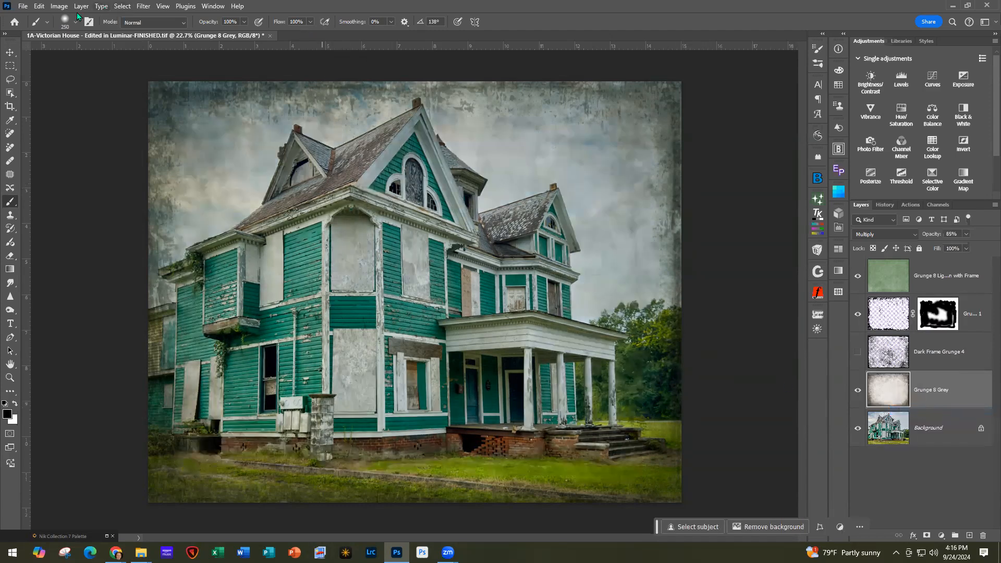
Step: Close the Victorian house image without saving its changes and open 2A-Rose Textured.jpg from File Explorer
click(23, 6)
click(34, 82)
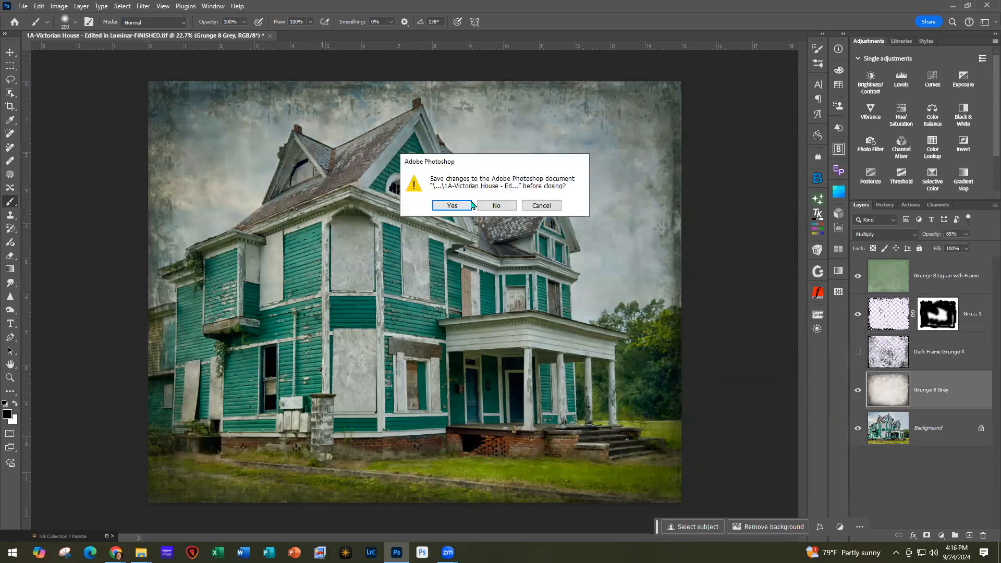
click(495, 206)
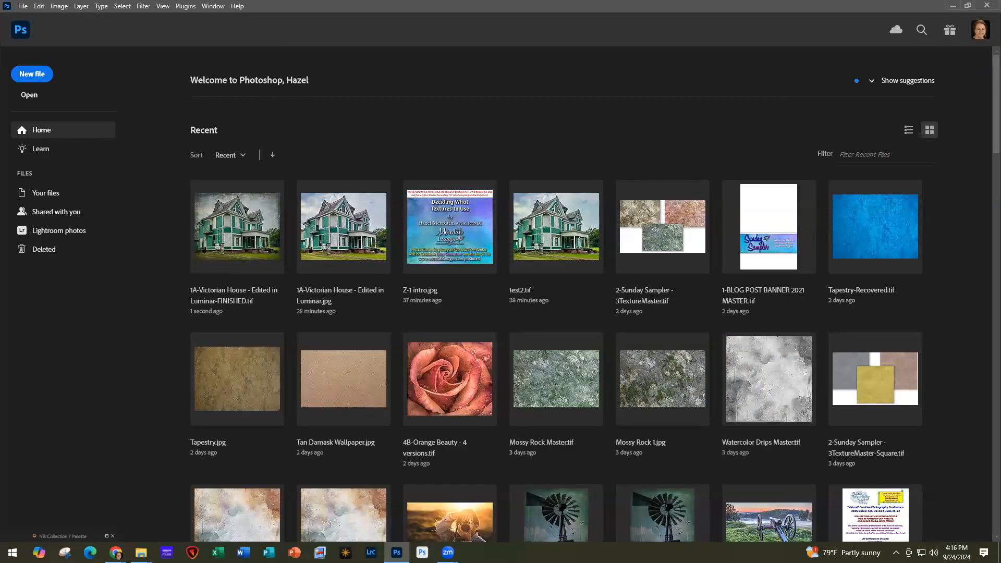
click(141, 553)
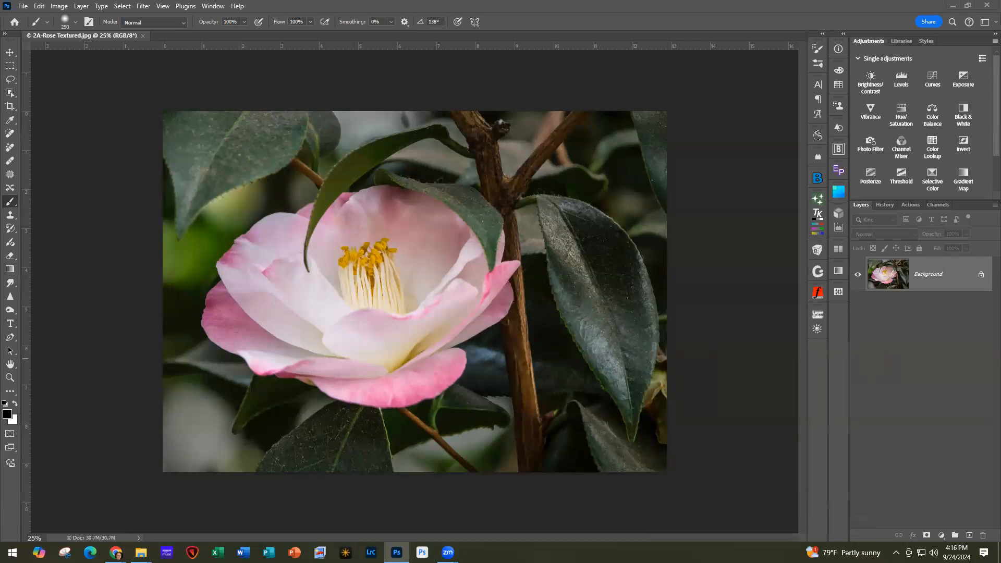
Step: Switch to File Explorer, go up to the TEXTURES - DONE-IN STORE FOR SALE folder and look through its texture collections
key(alt+Tab)
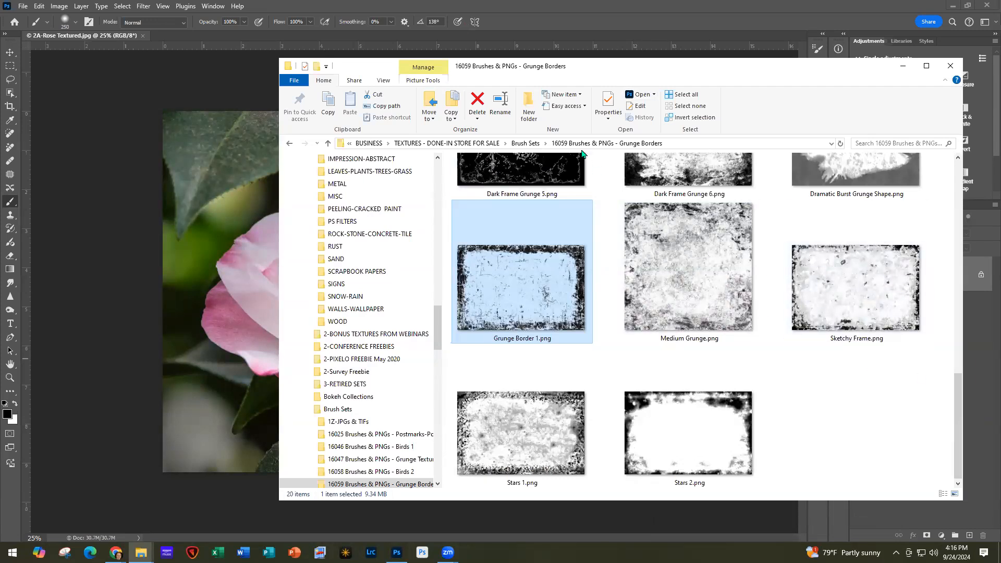
click(519, 144)
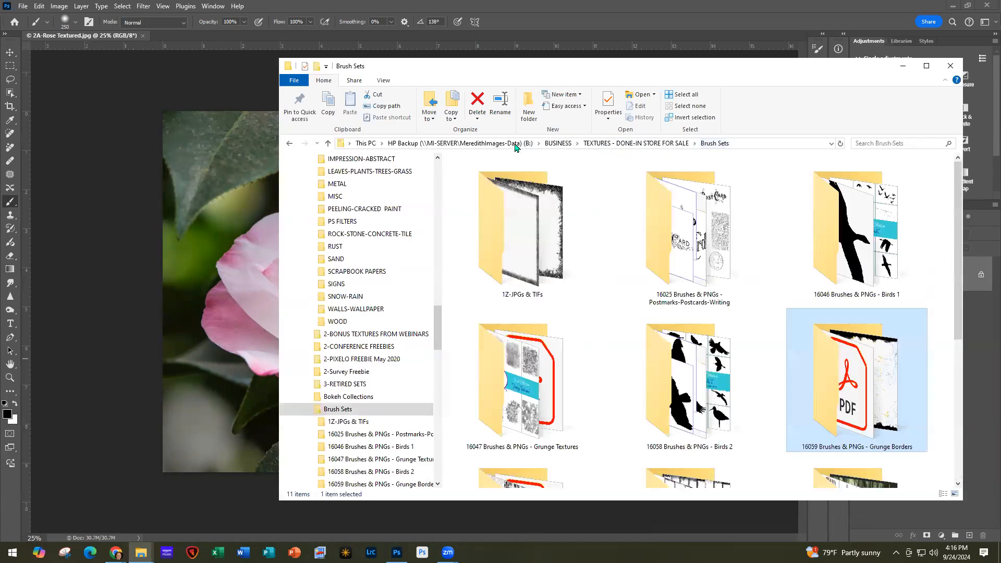
click(602, 144)
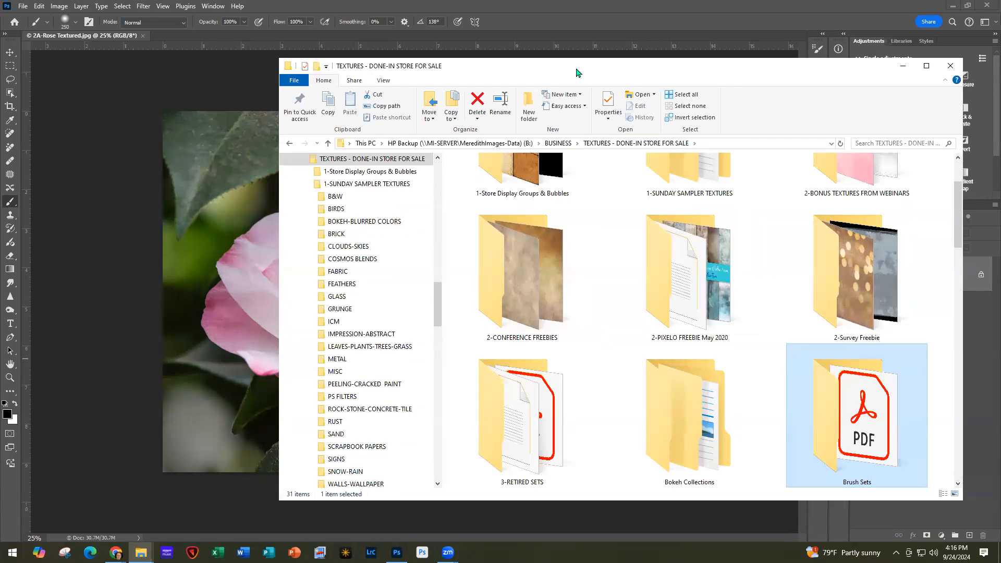
drag(576, 72, 598, 73)
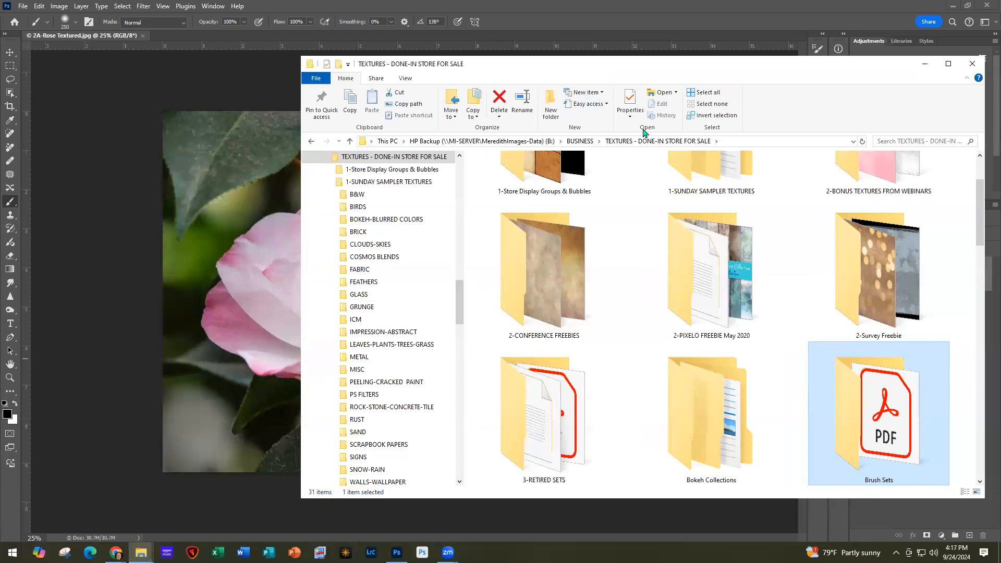
scroll(686, 287, down, 2)
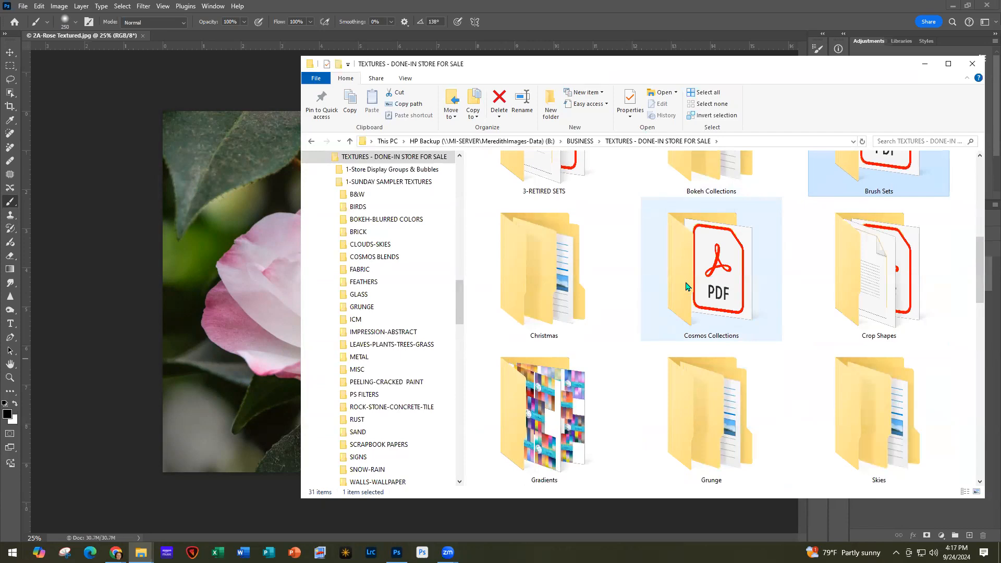
scroll(686, 286, down, 2)
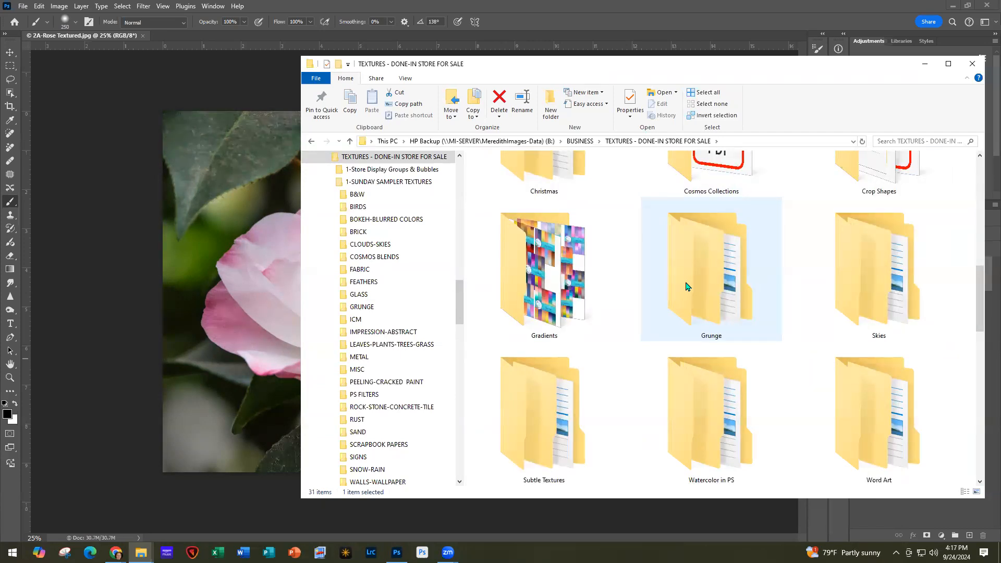
scroll(686, 286, up, 2)
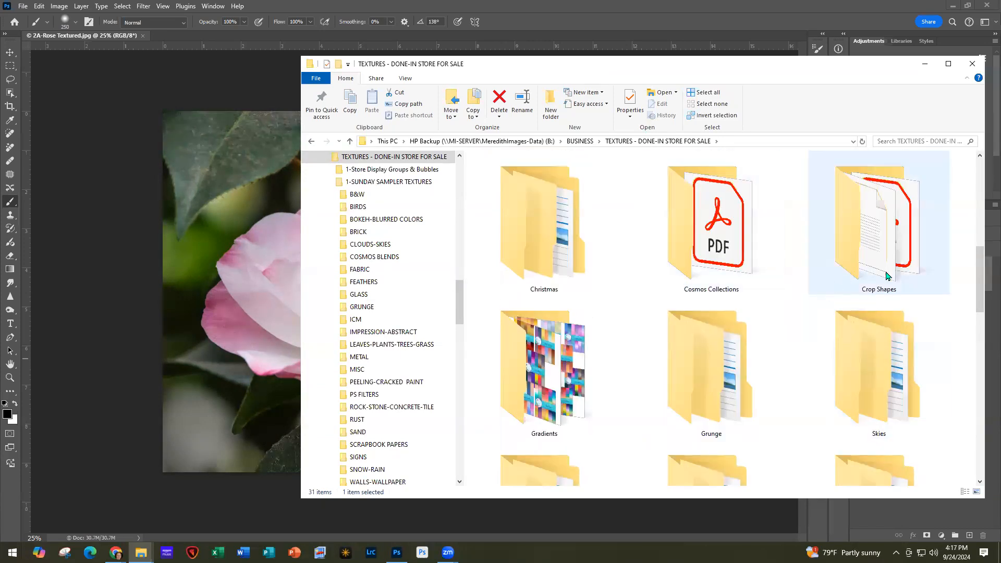
scroll(932, 372, down, 2)
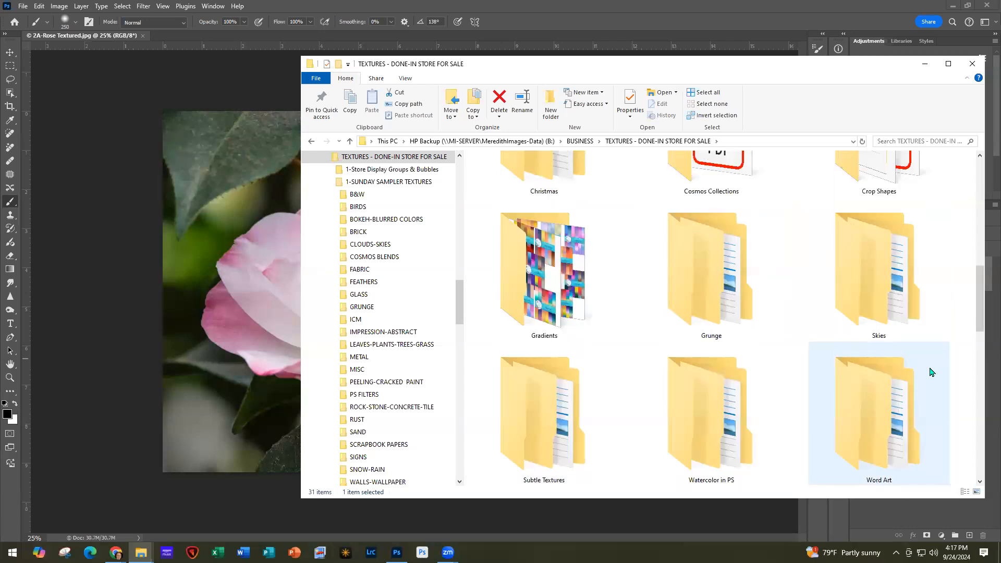
scroll(931, 371, down, 2)
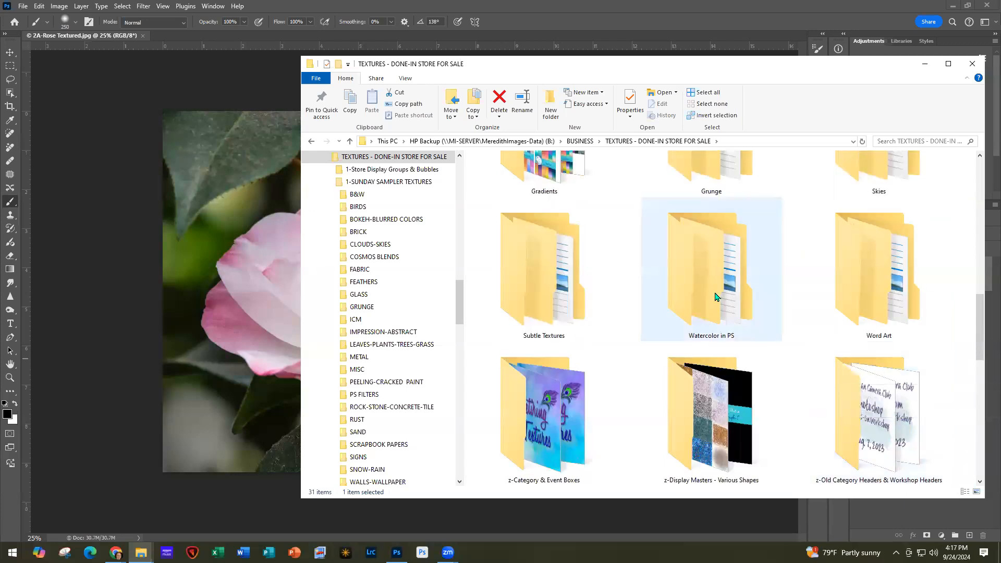
Step: Open the WC SET 5 - Grunged folder inside Watercolor in PS, 2021 6 New Sets
double_click(703, 271)
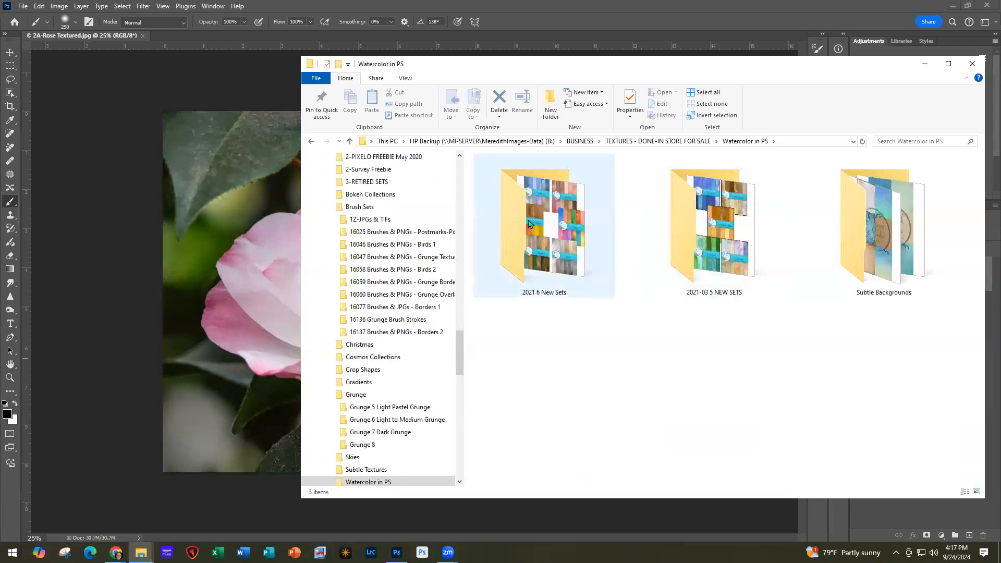
click(544, 232)
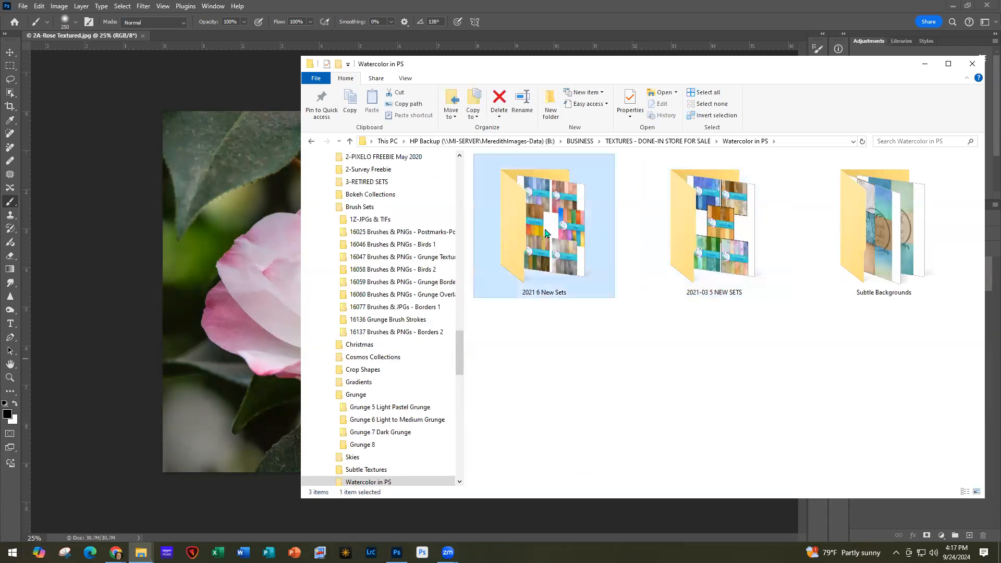
double_click(545, 232)
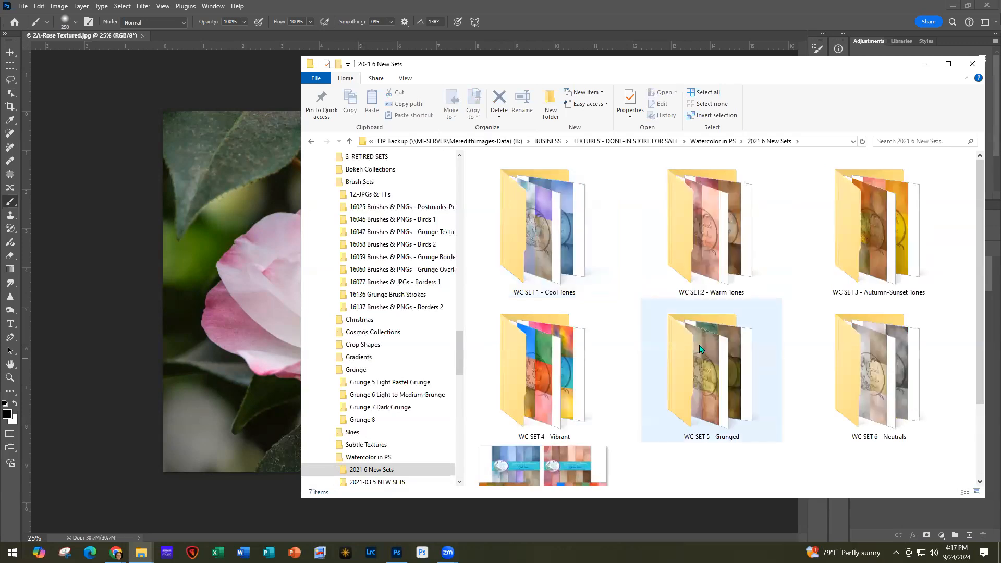
double_click(745, 375)
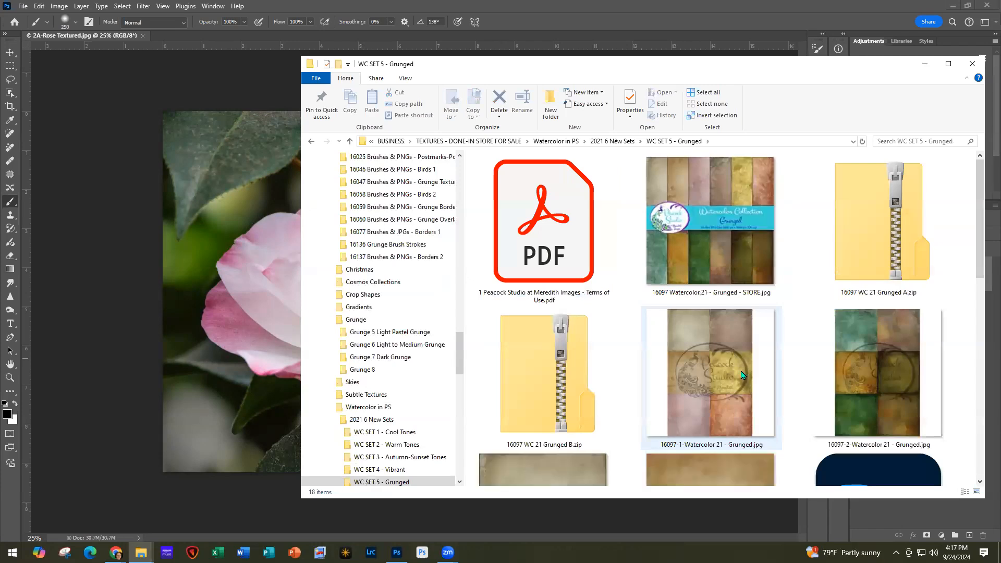
Step: Place WC Grunge 9.jpg on the rose image, stretched to cover the whole canvas, and hide its layer
scroll(741, 374, down, 3)
scroll(741, 374, down, 2)
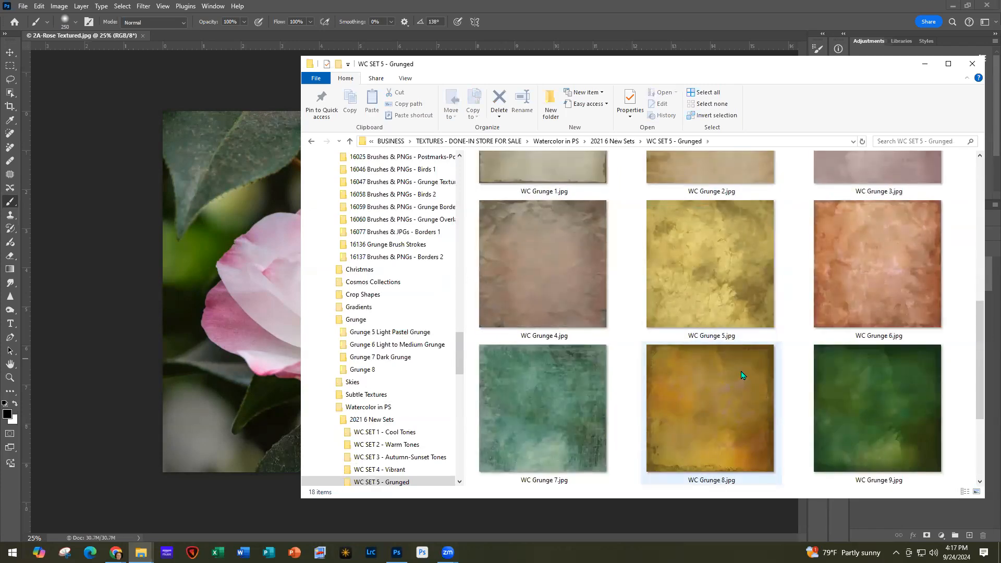
scroll(742, 375, down, 2)
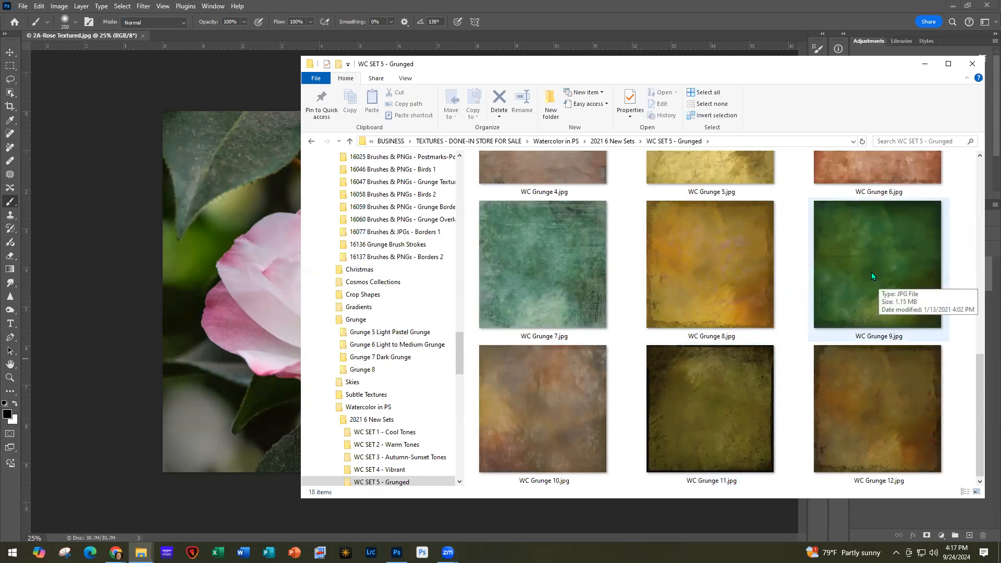
drag(909, 251, 218, 217)
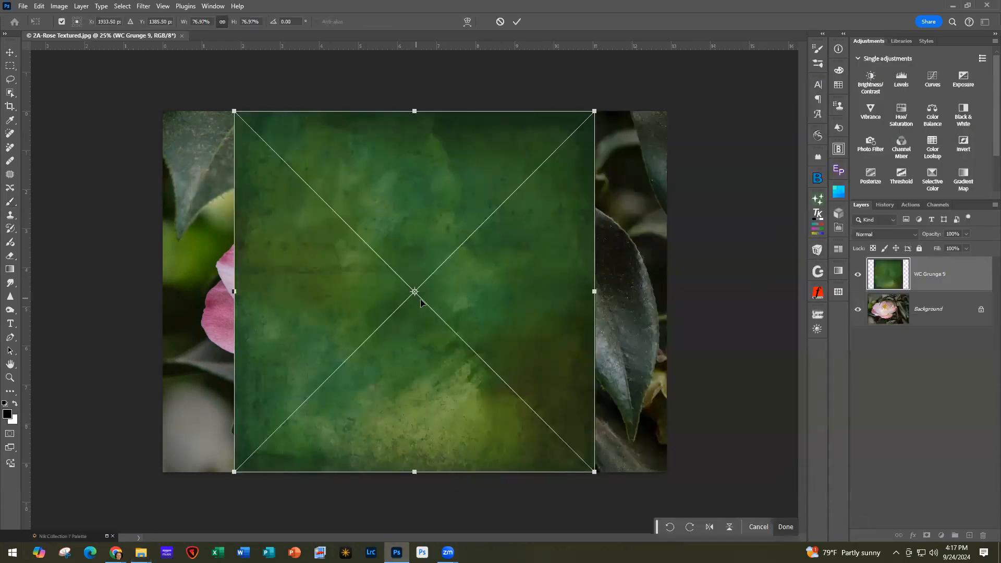
drag(524, 302, 452, 301)
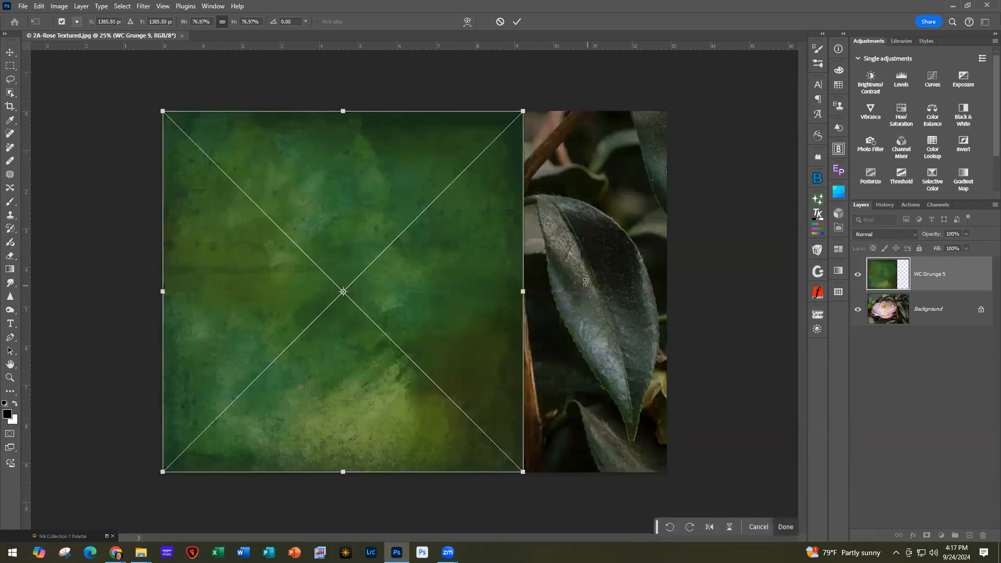
drag(526, 297, 667, 300)
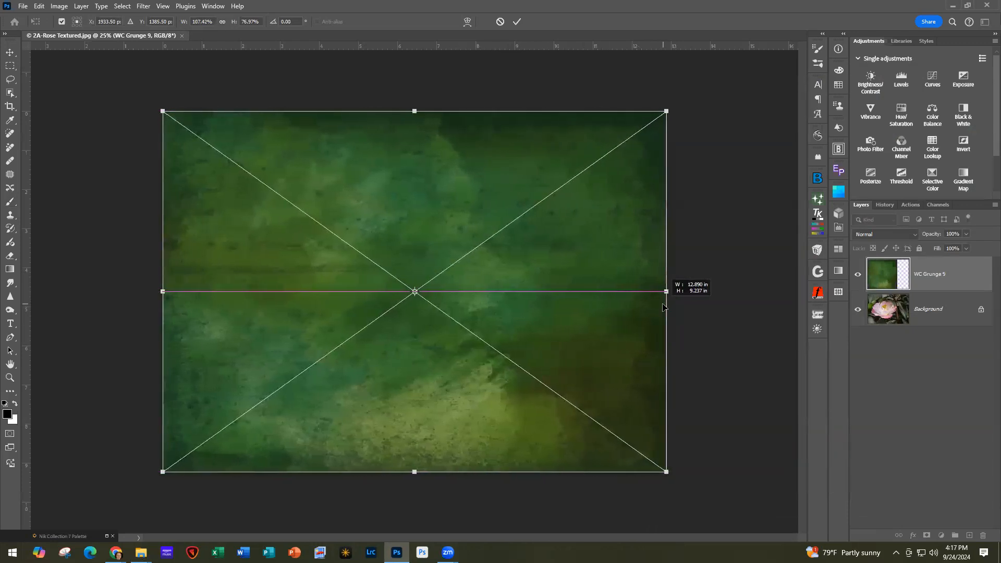
key(Return)
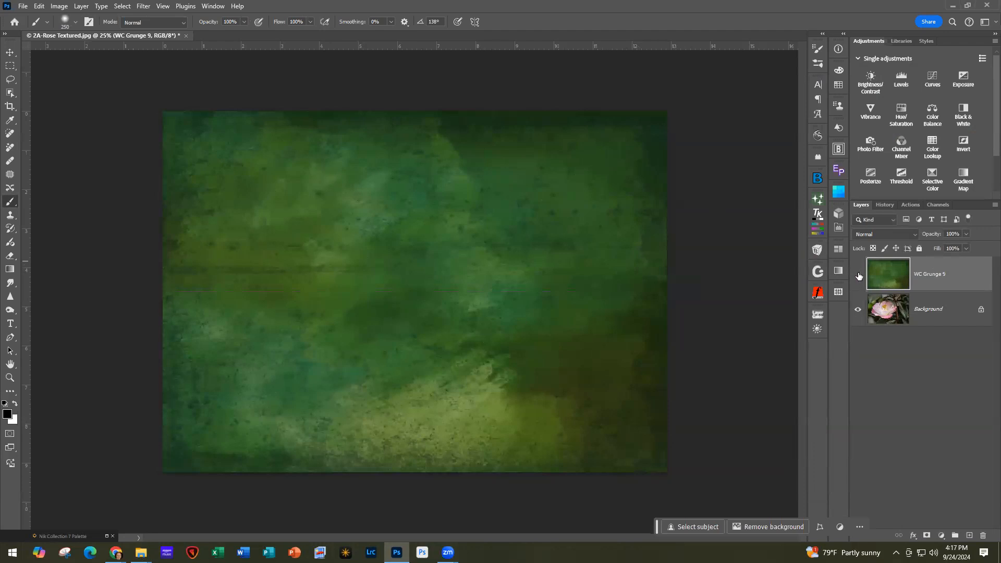
click(857, 274)
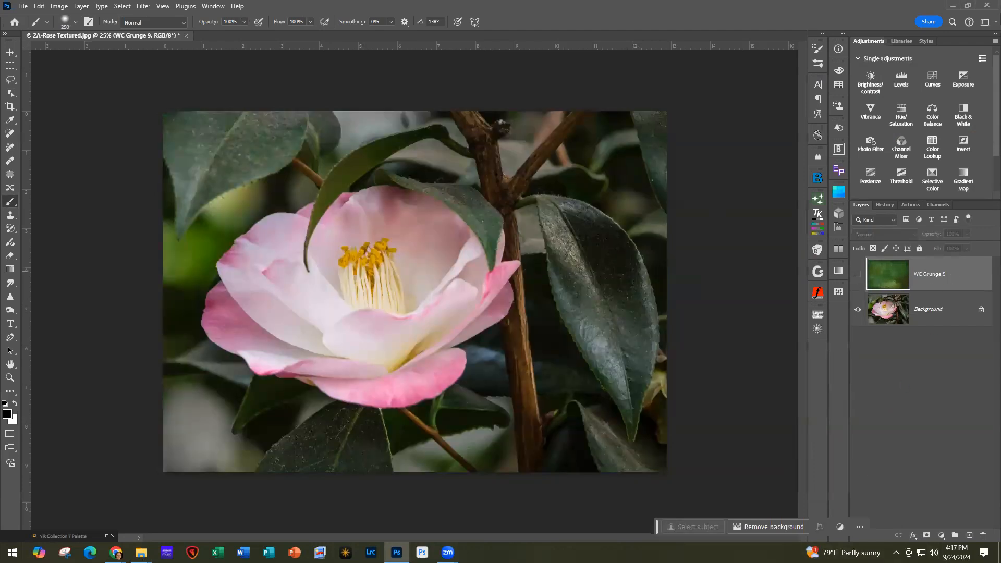
Step: Return to File Explorer and examine the textures in the WC SET 6 - Neutrals folder
click(141, 552)
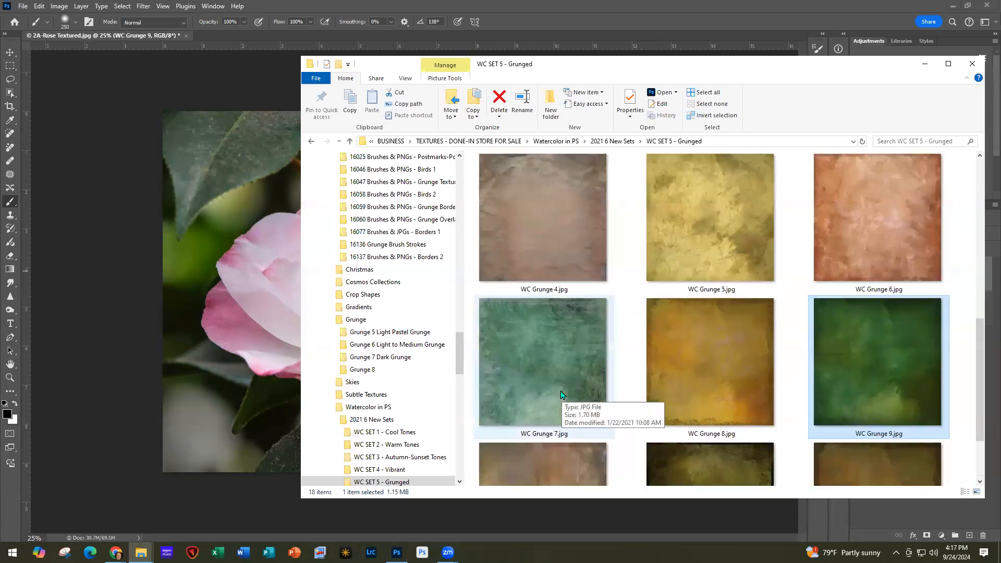
scroll(558, 399, up, 6)
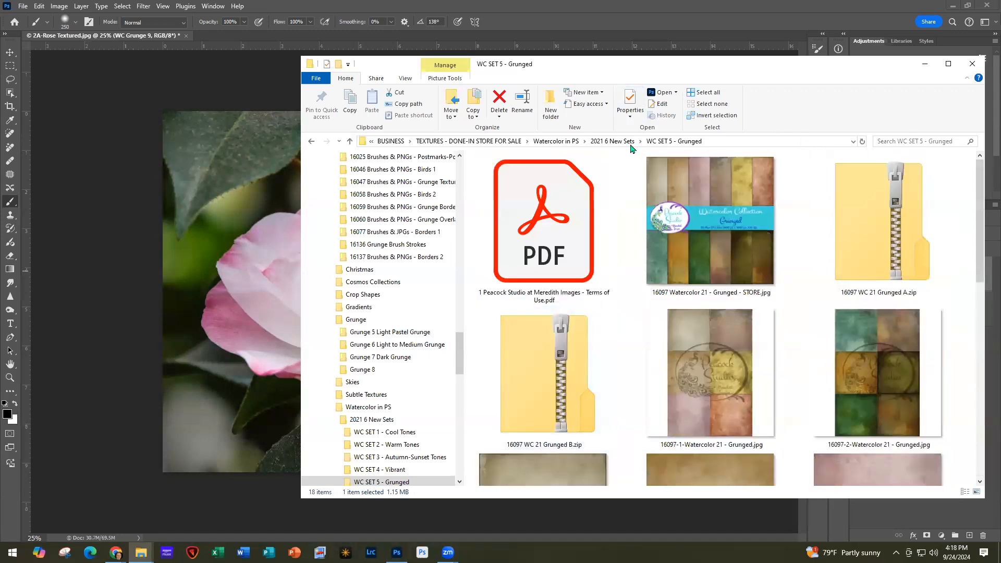
click(613, 141)
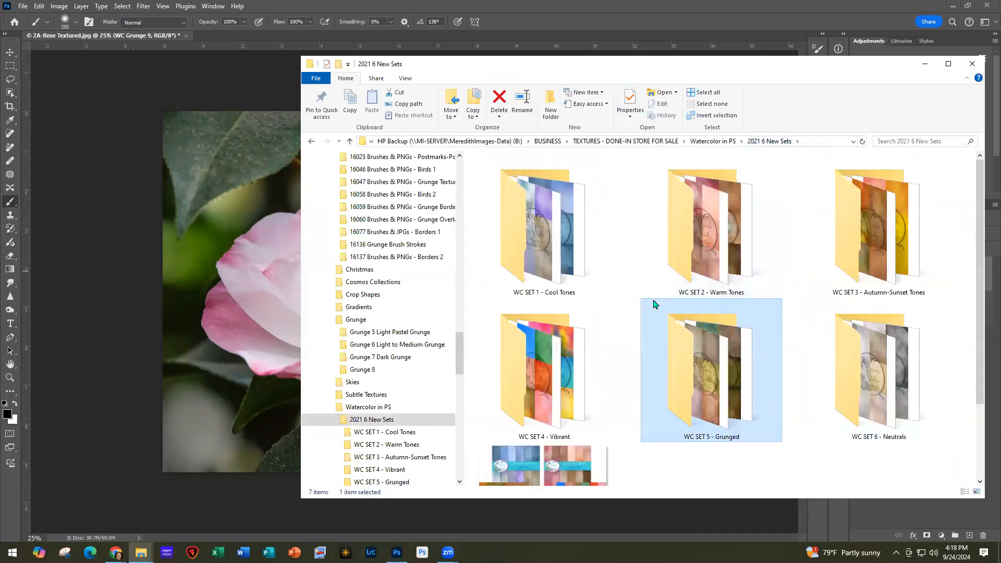
click(883, 369)
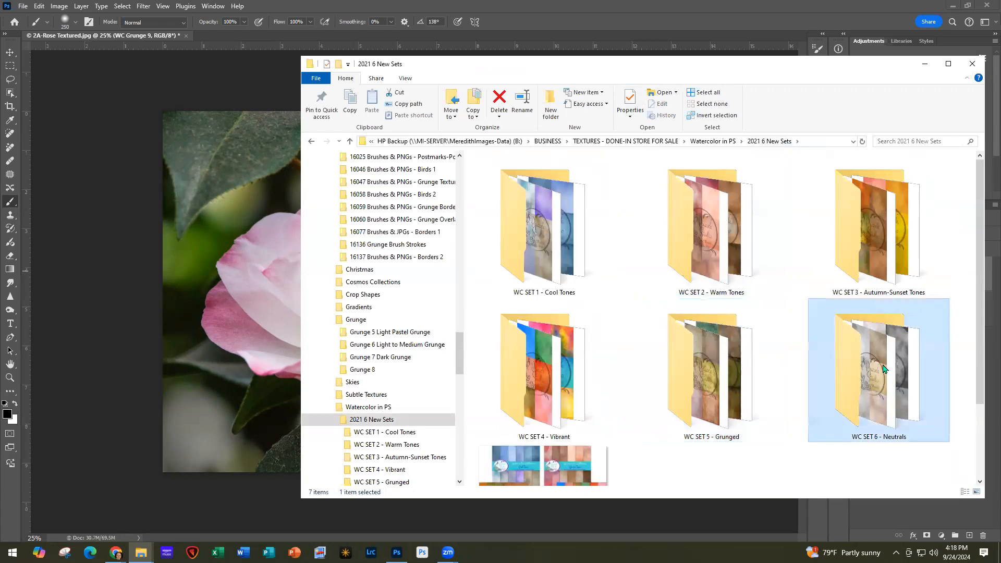
double_click(883, 369)
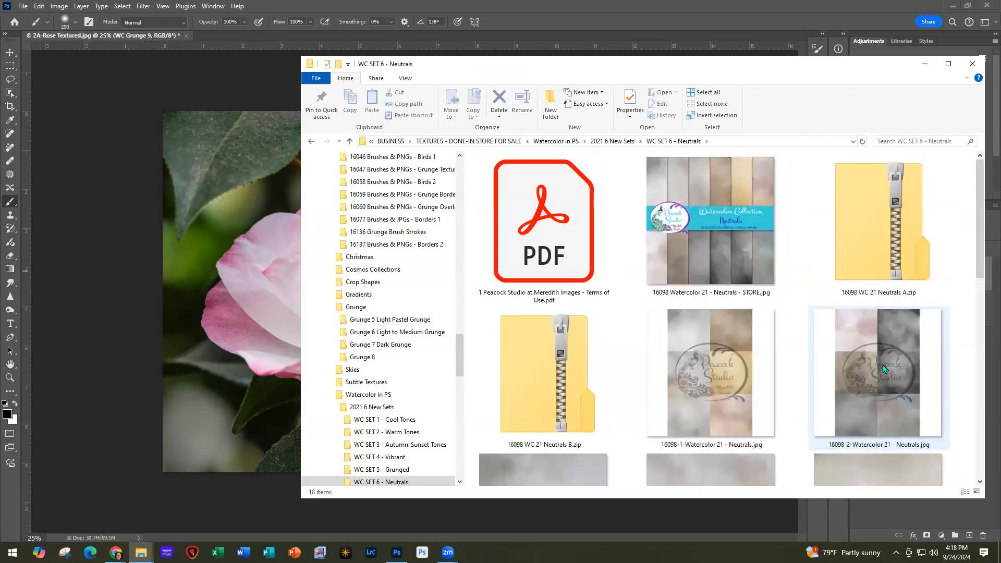
scroll(884, 369, down, 5)
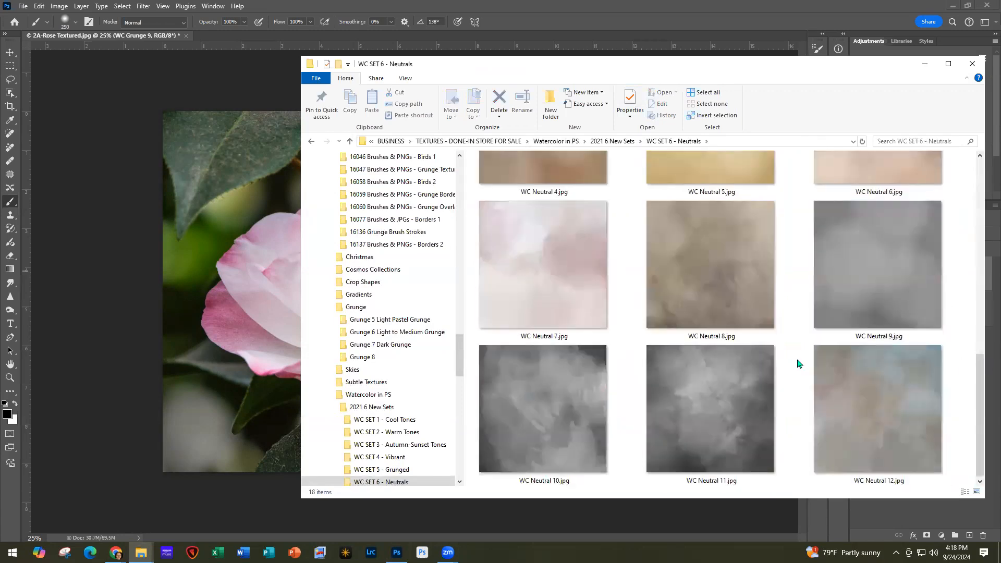
scroll(797, 364, up, 5)
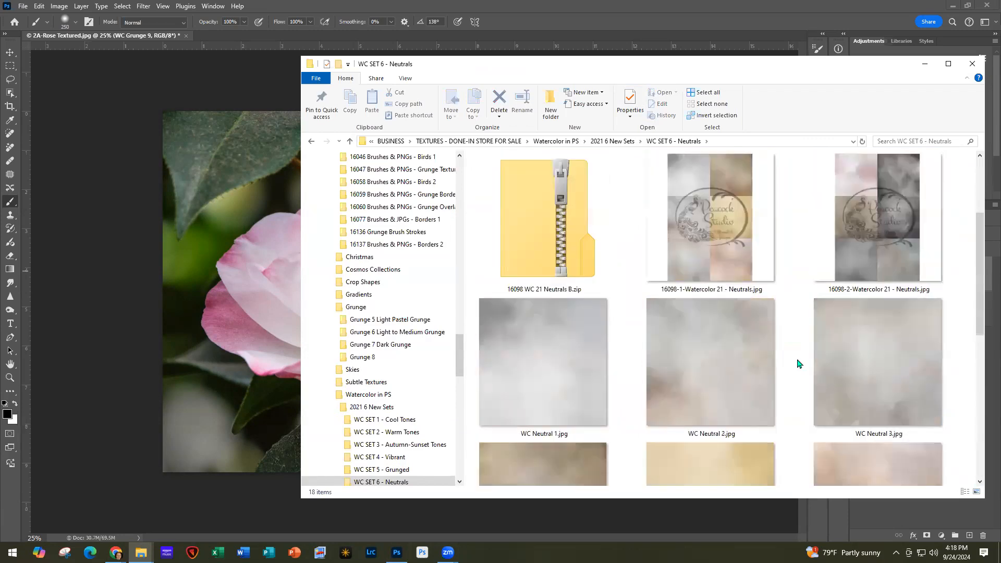
Step: Place WC Golden 2.jpg from WC SET 3 - Autumn-Sunset Tones, stretched over the whole rose image, and hide its layer
click(607, 142)
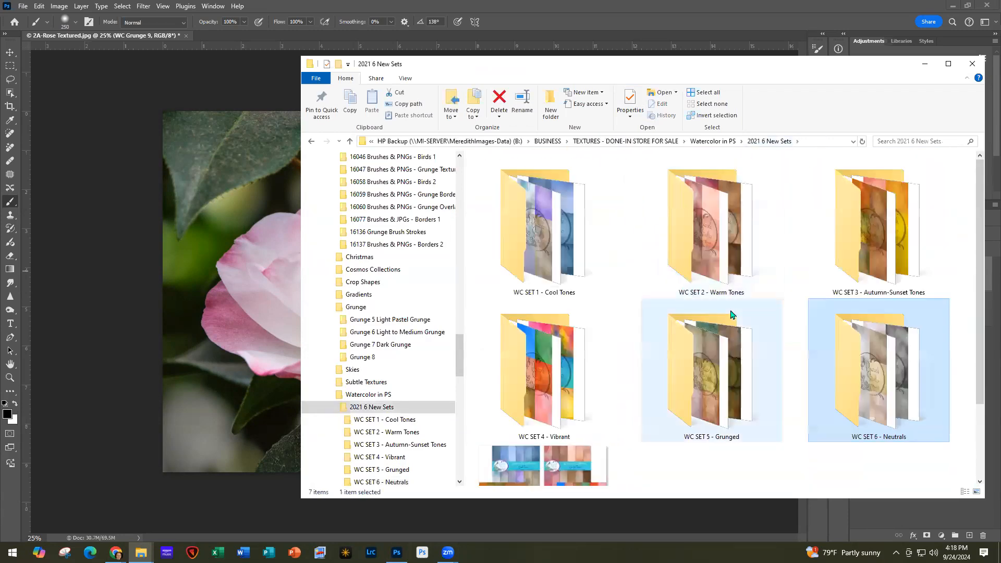
double_click(865, 254)
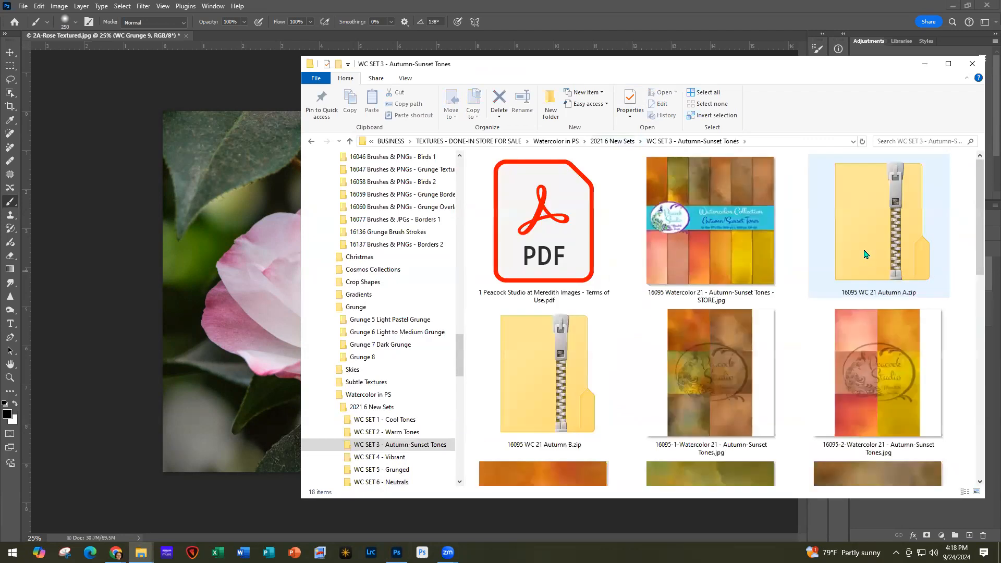
scroll(855, 292, down, 5)
scroll(849, 309, down, 2)
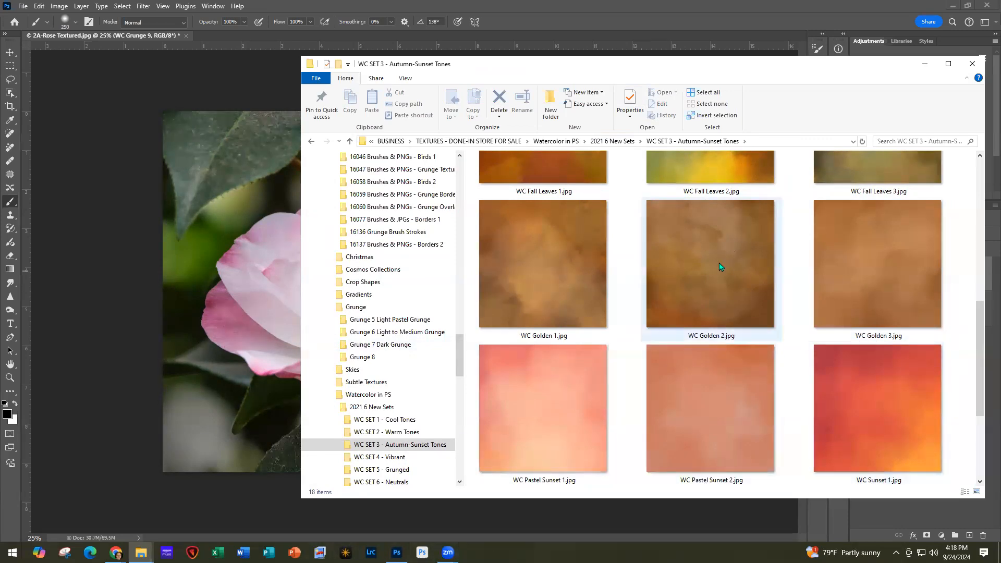
drag(731, 282, 173, 223)
drag(549, 287, 666, 303)
click(515, 23)
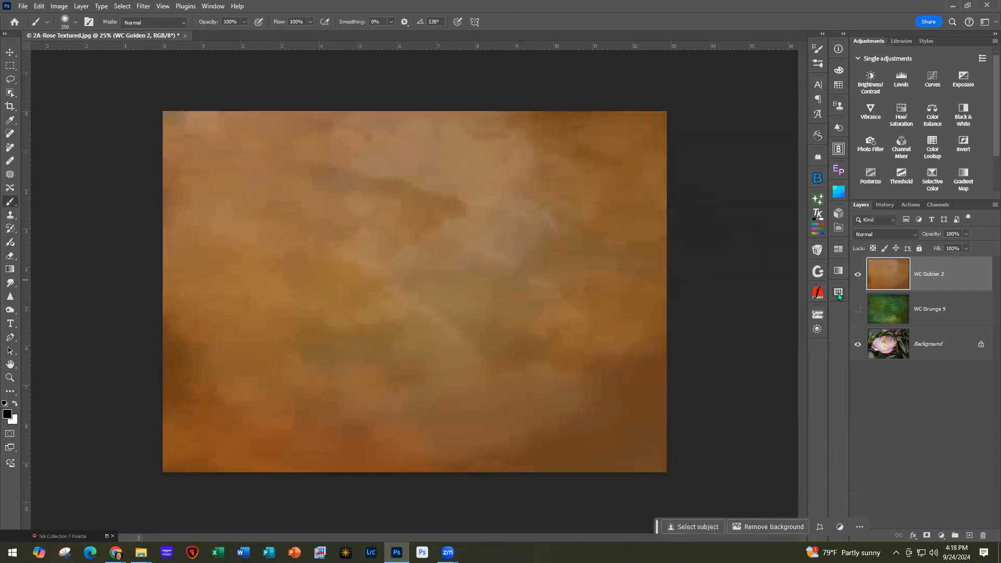
click(858, 275)
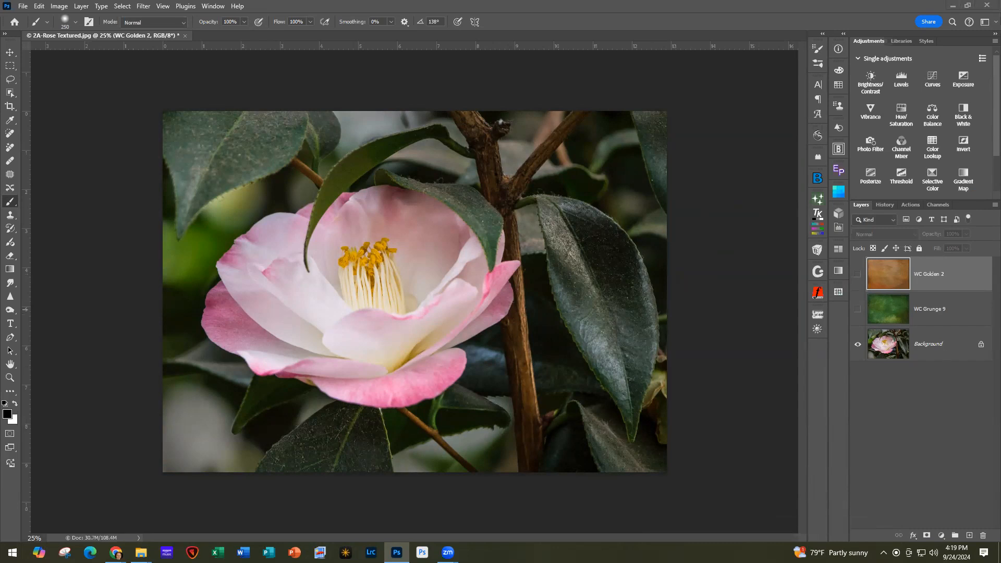
Step: Switch to File Explorer and open the Grunge 5 Light Pastel Grunge folder inside TEXTURES - DONE-IN STORE FOR SALE > Grunge
key(alt+Tab)
scroll(730, 293, up, 5)
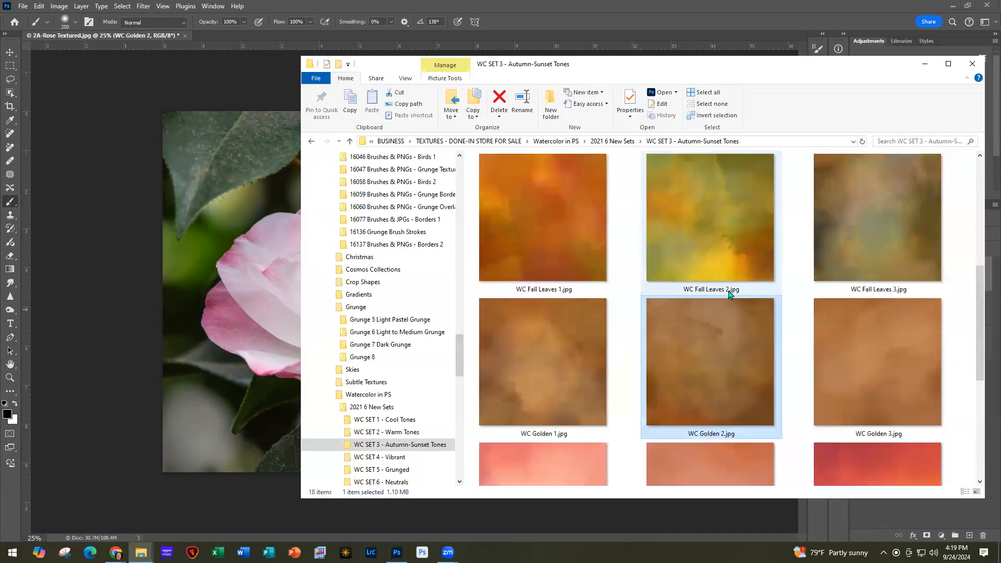
click(607, 142)
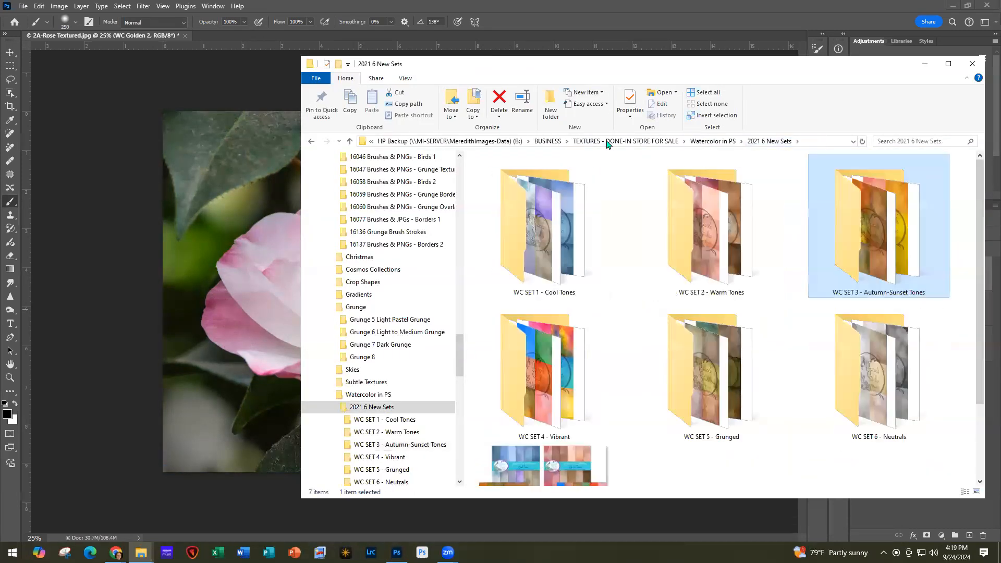
click(652, 142)
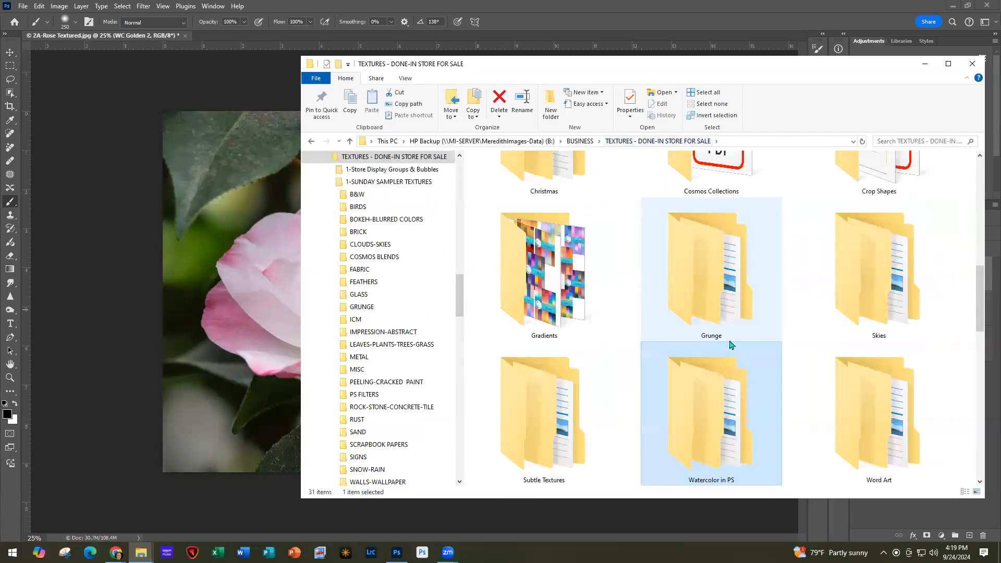
double_click(698, 271)
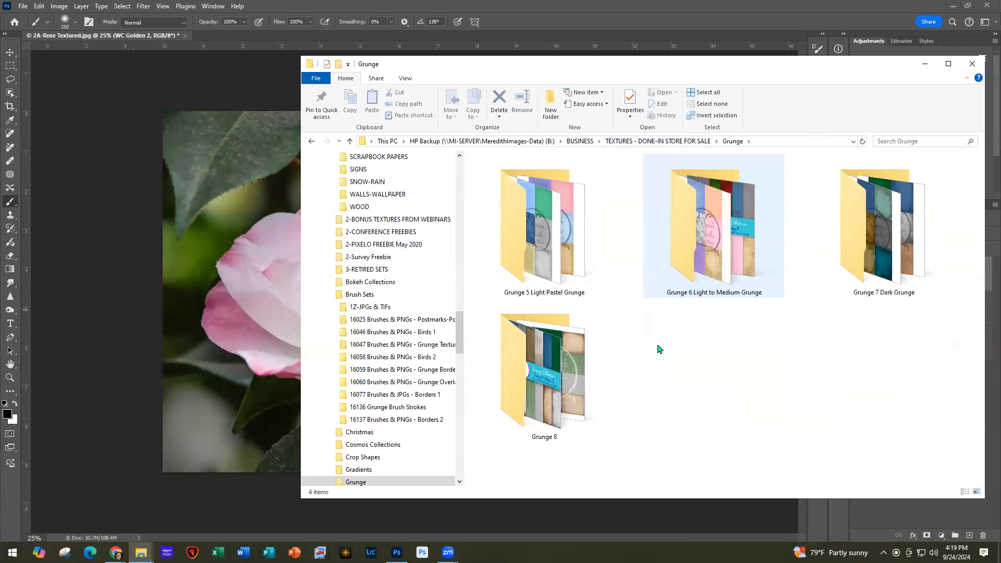
double_click(556, 222)
Step: Place Grunge 5 Light Grey 2.jpg on the rose image, stretched to cover the whole canvas, and hide its layer
scroll(636, 319, down, 10)
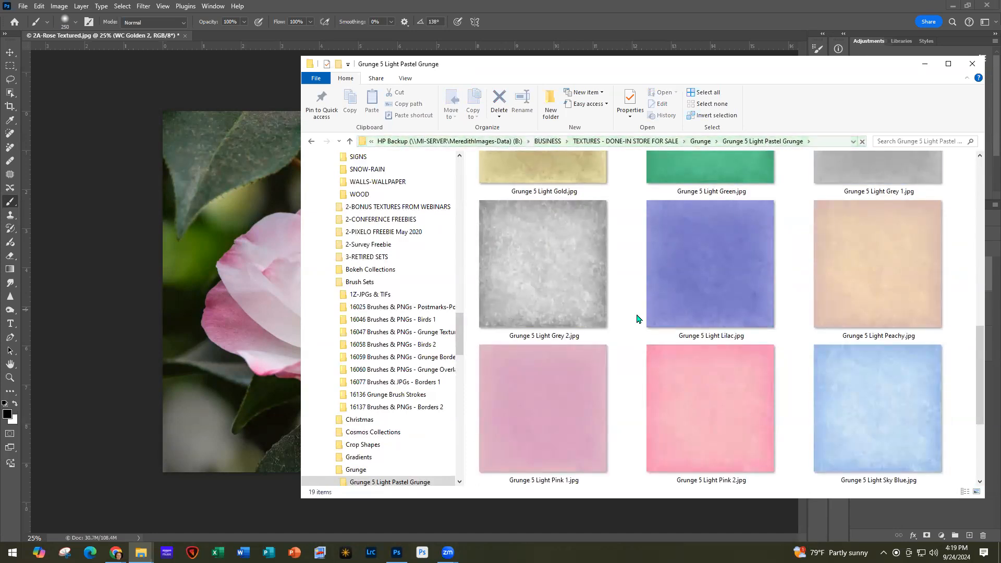
scroll(636, 319, down, 2)
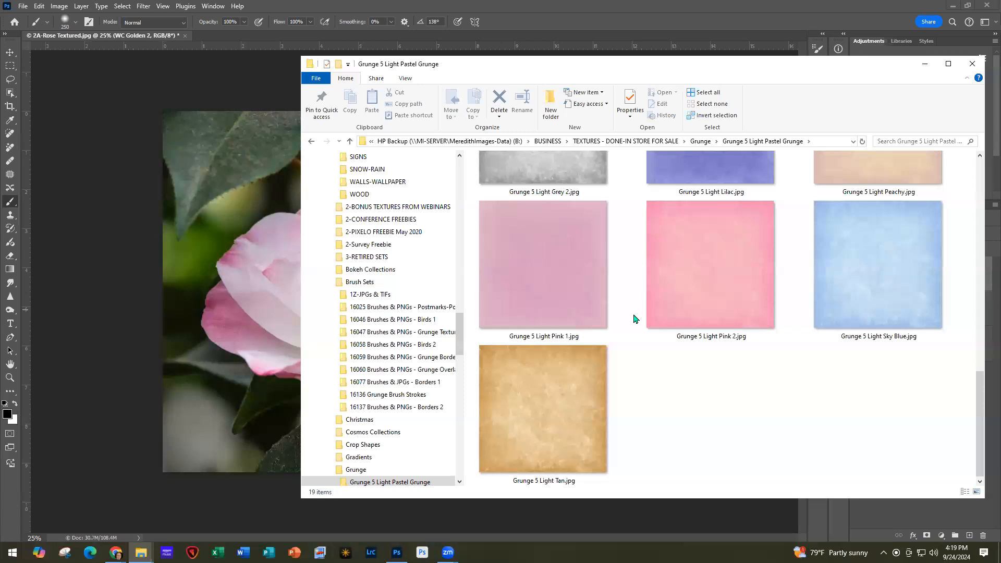
scroll(542, 310, up, 2)
drag(552, 227, 208, 224)
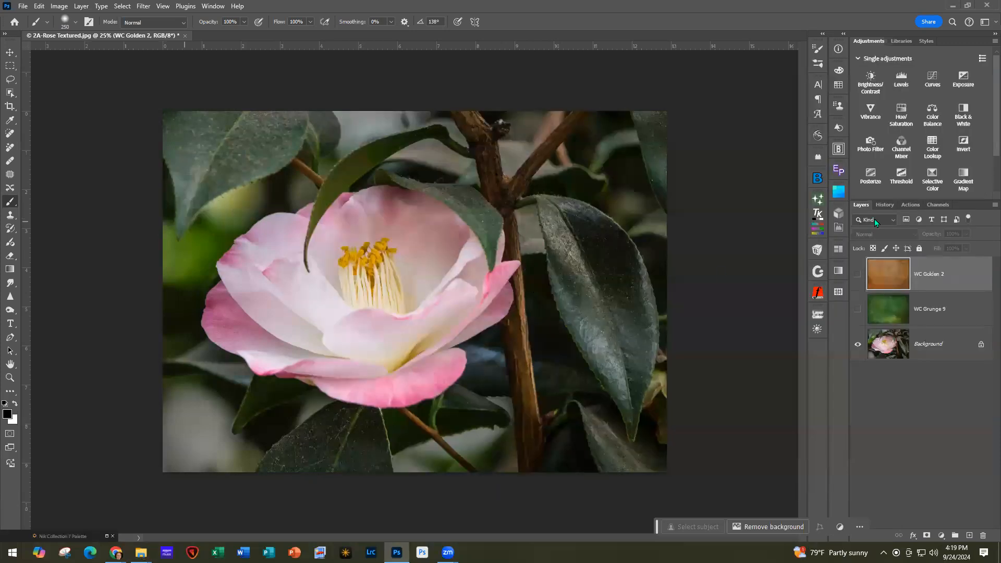
drag(518, 295, 448, 296)
drag(522, 293, 667, 291)
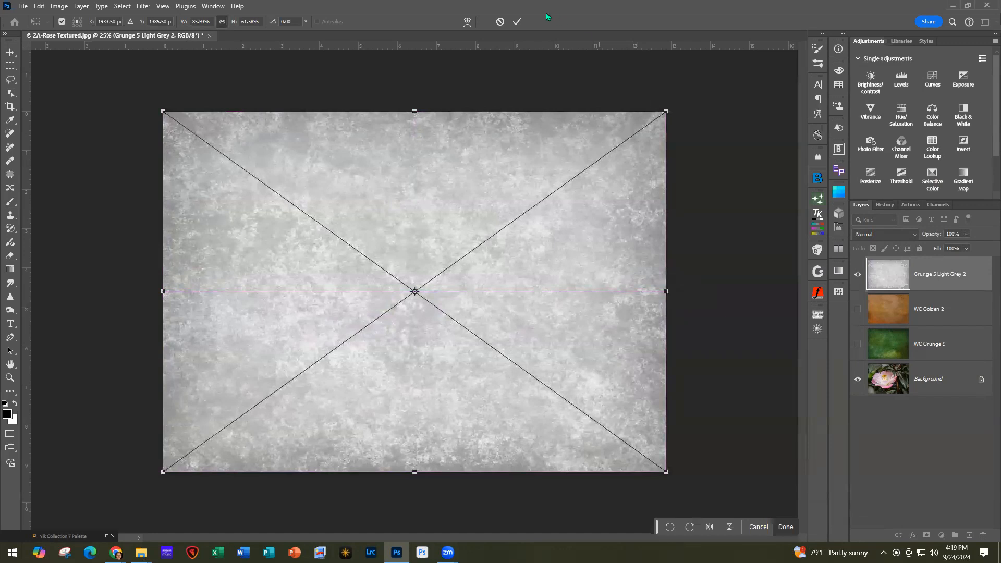
click(516, 22)
click(857, 274)
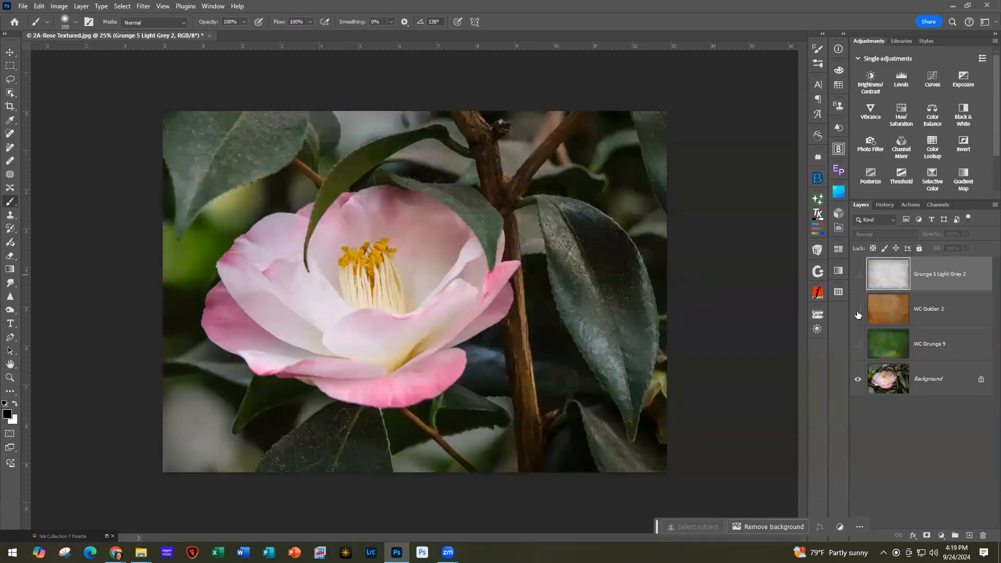
Step: Show the WC Grunge 9 layer, set its blending mode to Multiply, and hide it again
click(961, 350)
click(856, 344)
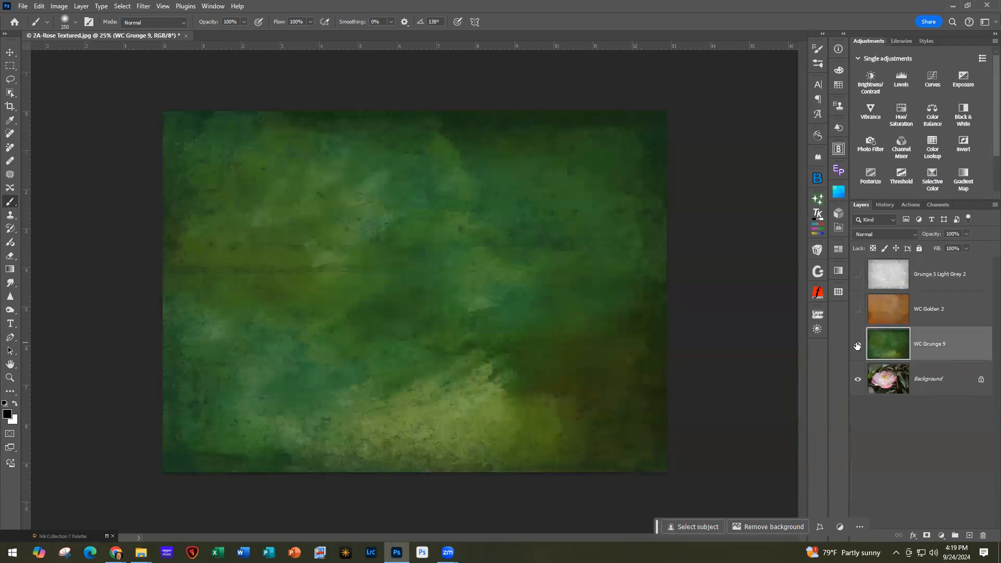
click(877, 233)
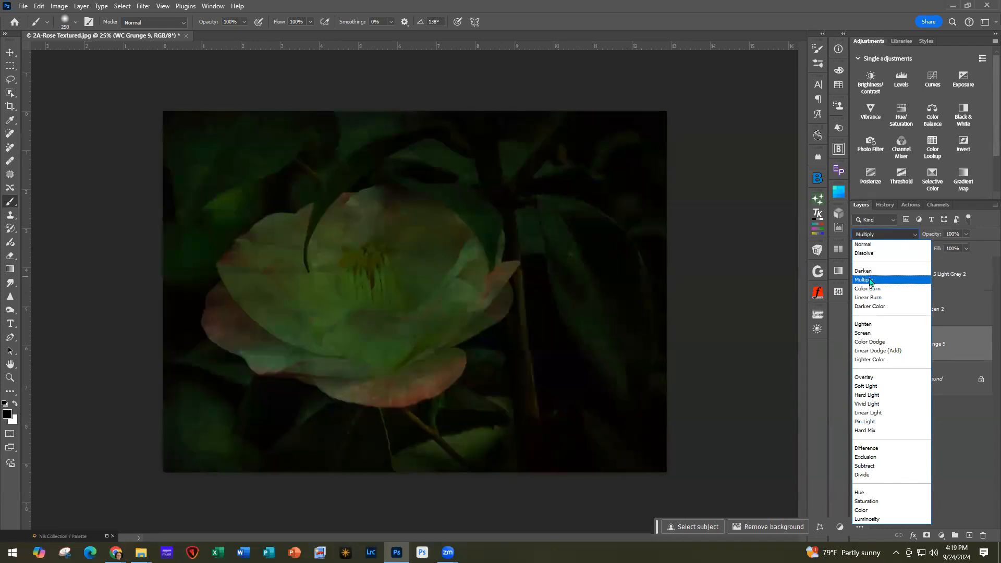
click(870, 280)
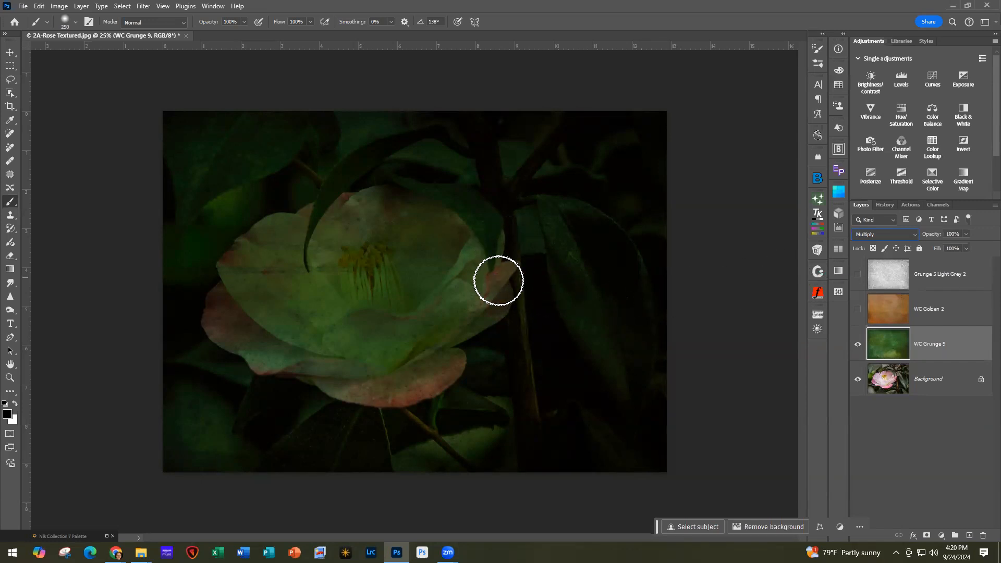
click(857, 348)
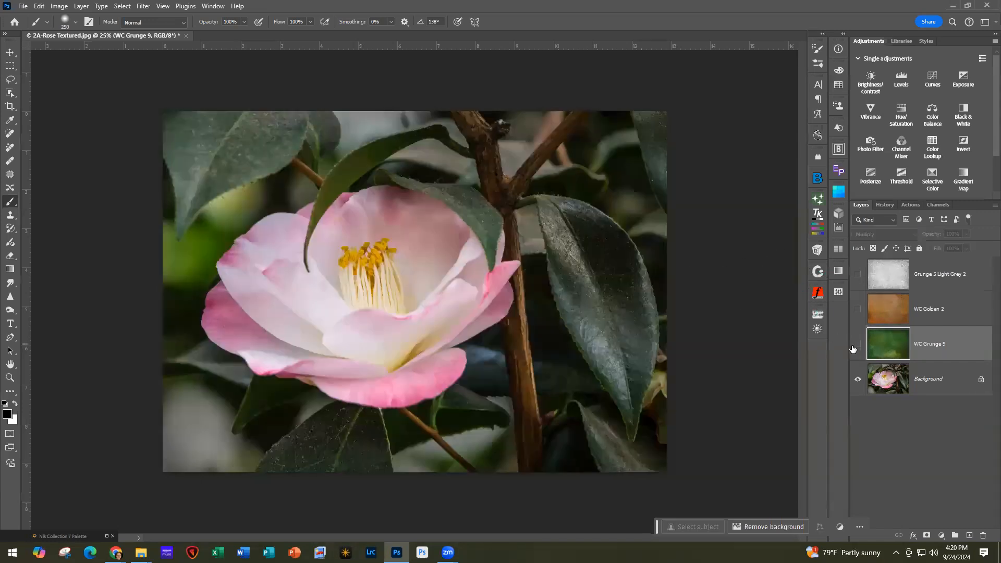
Step: Select the rose on the Background layer with Select Subject in the Quick Selection tool
click(893, 384)
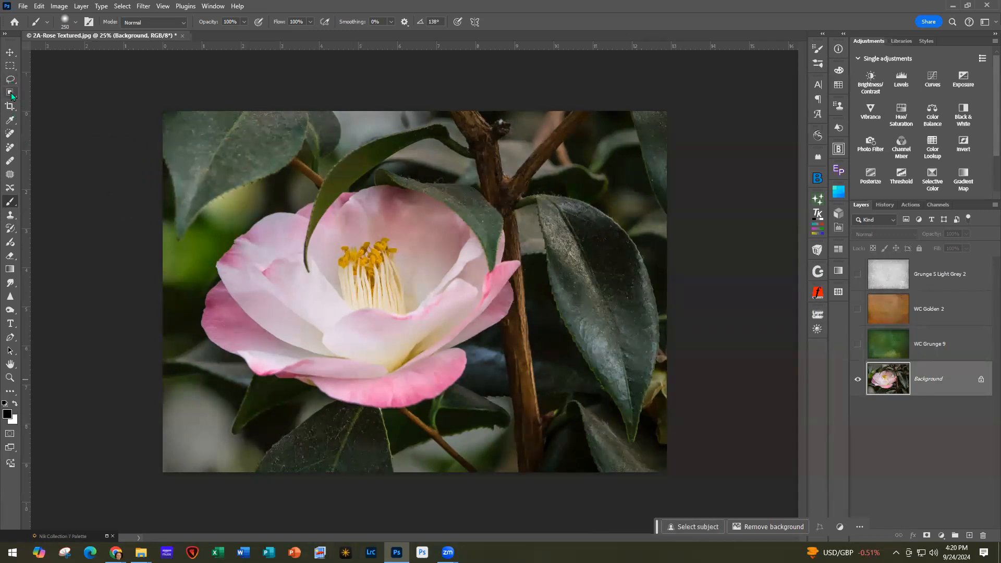
click(11, 94)
click(65, 102)
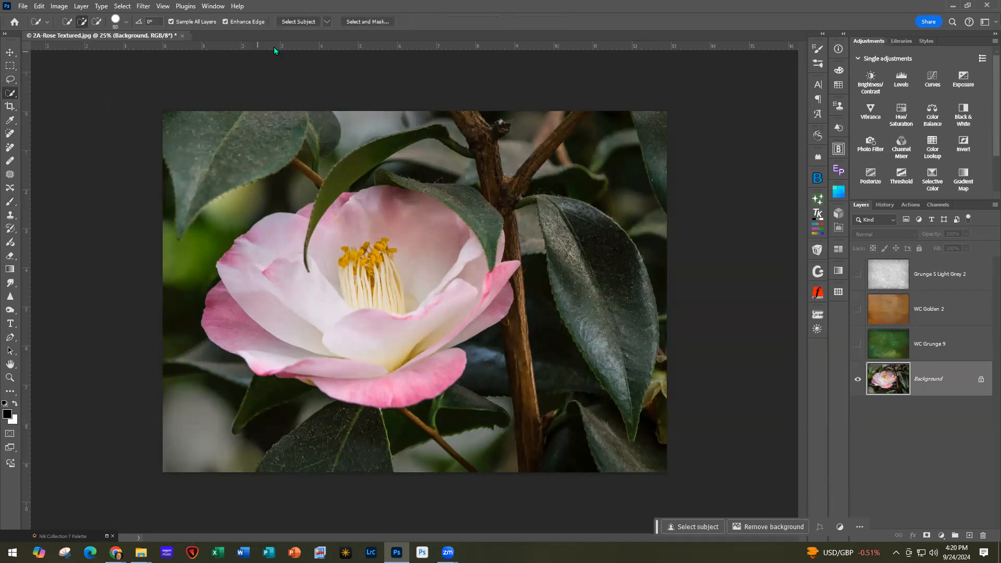
click(302, 22)
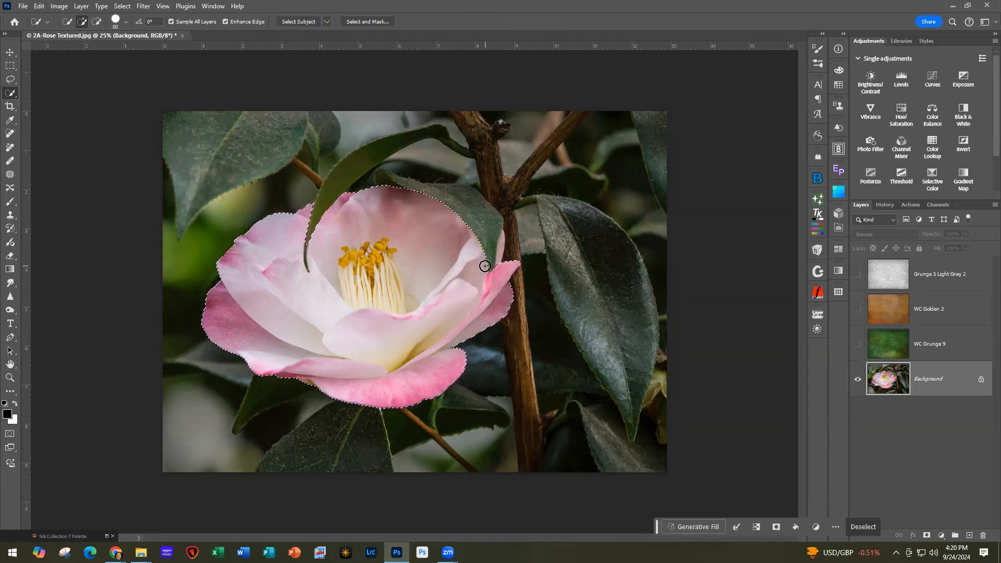
Step: Extend the selection over the two leaves overlapping the top of the rose, excluding the surrounding background and the large leaf beside it
mouse_move(488, 263)
mouse_down()
mouse_move(491, 220)
mouse_move(469, 202)
mouse_move(396, 180)
mouse_move(419, 212)
mouse_move(457, 173)
mouse_move(493, 158)
mouse_move(480, 181)
mouse_move(397, 161)
mouse_up()
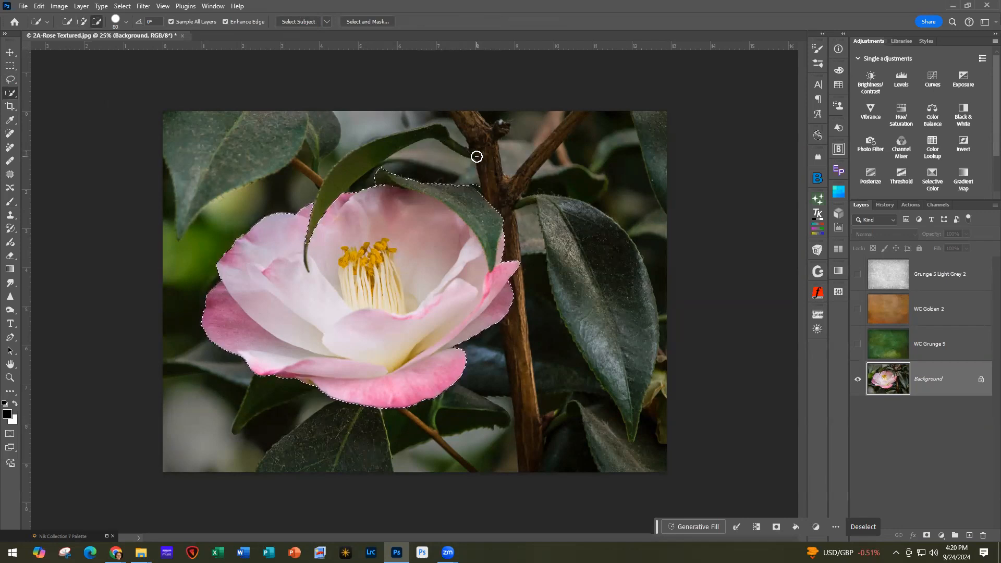
alt+click(375, 173)
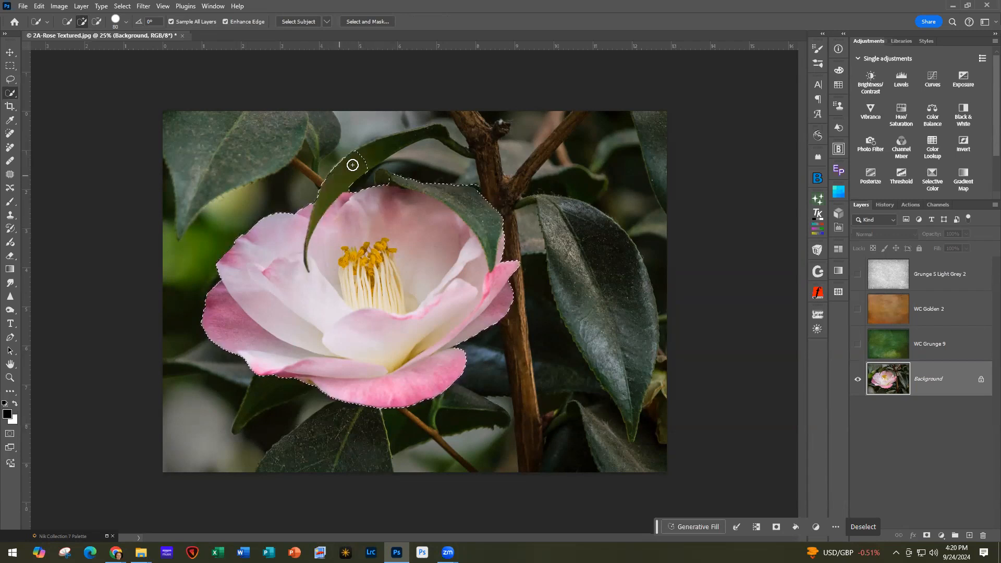
drag(427, 132, 468, 152)
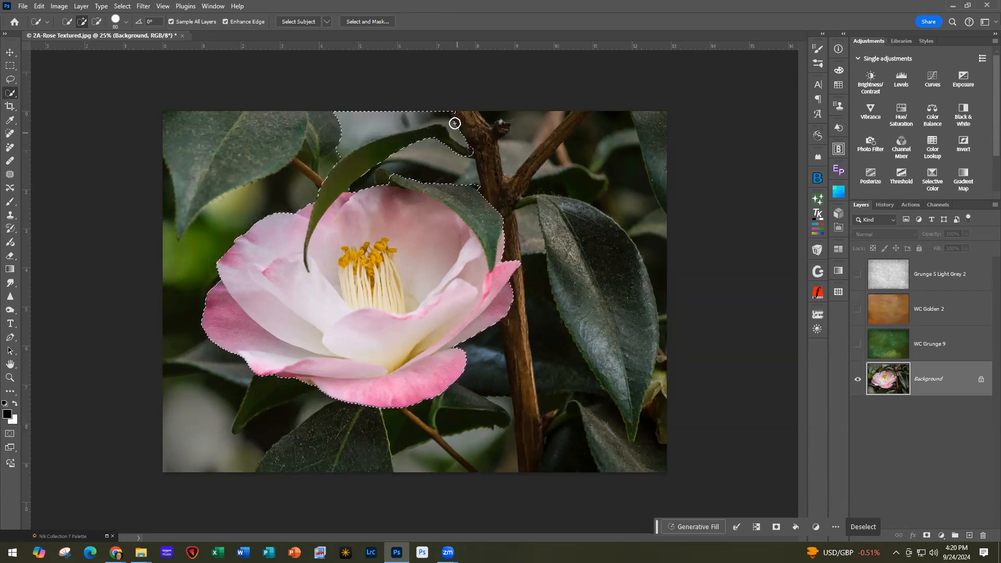
key(alt)
mouse_move(357, 132)
mouse_down()
mouse_move(399, 116)
mouse_move(458, 131)
mouse_up()
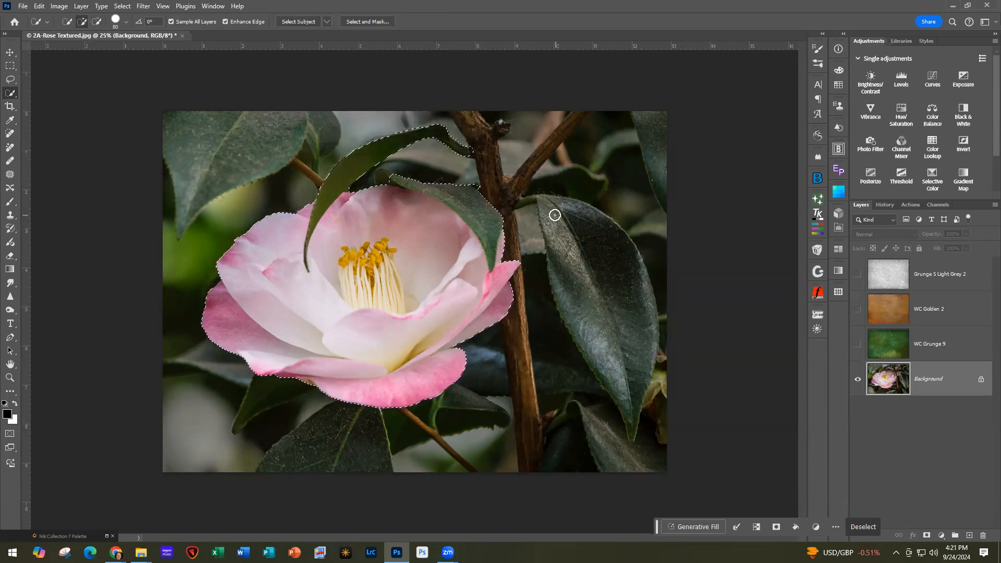
mouse_move(555, 213)
mouse_down()
mouse_move(605, 248)
mouse_move(621, 280)
mouse_move(632, 326)
mouse_move(632, 407)
mouse_up()
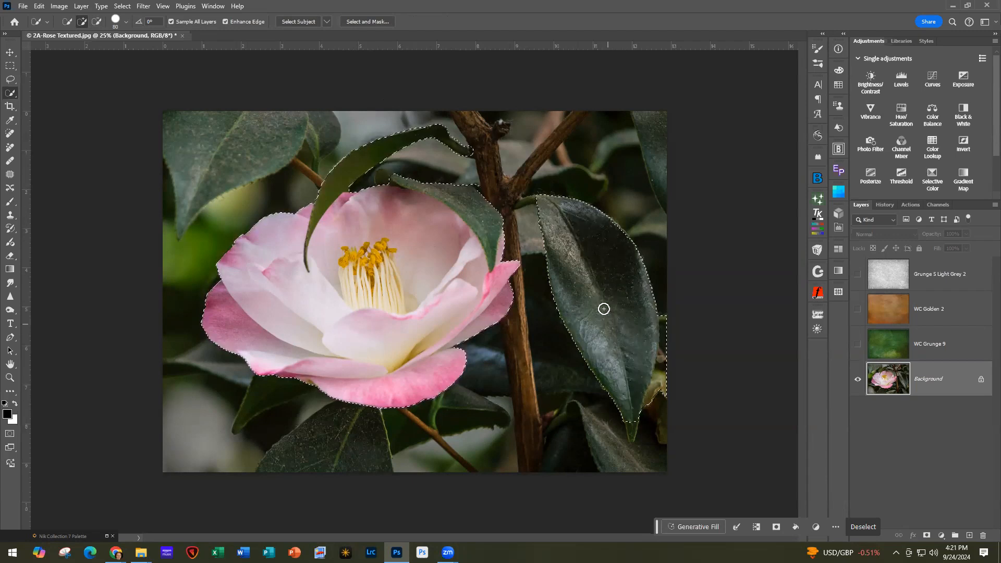
key(ctrl+z)
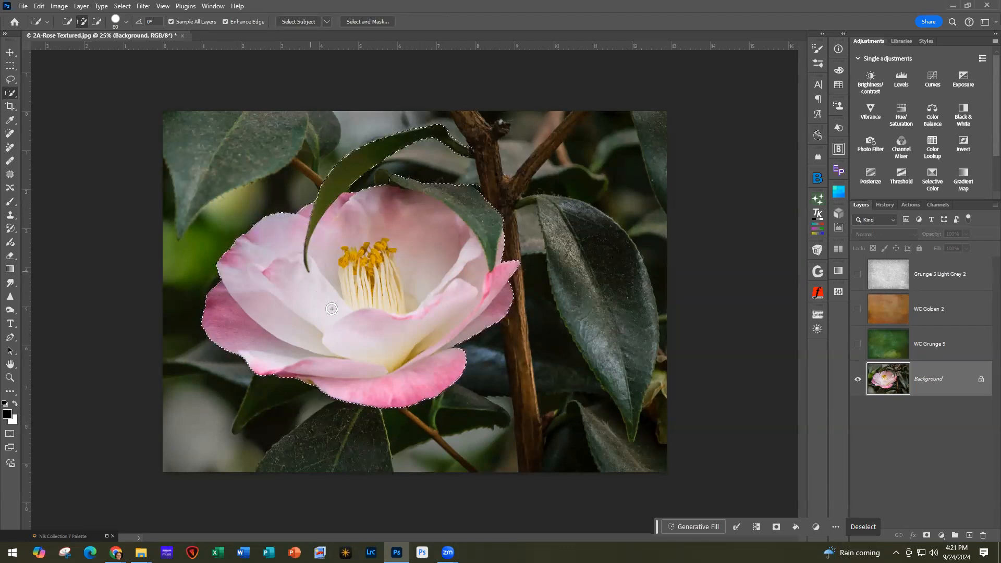
Step: Add the leaves beneath the rose to the selection and subtract the excess dark area between them
drag(371, 409, 370, 472)
key(alt)
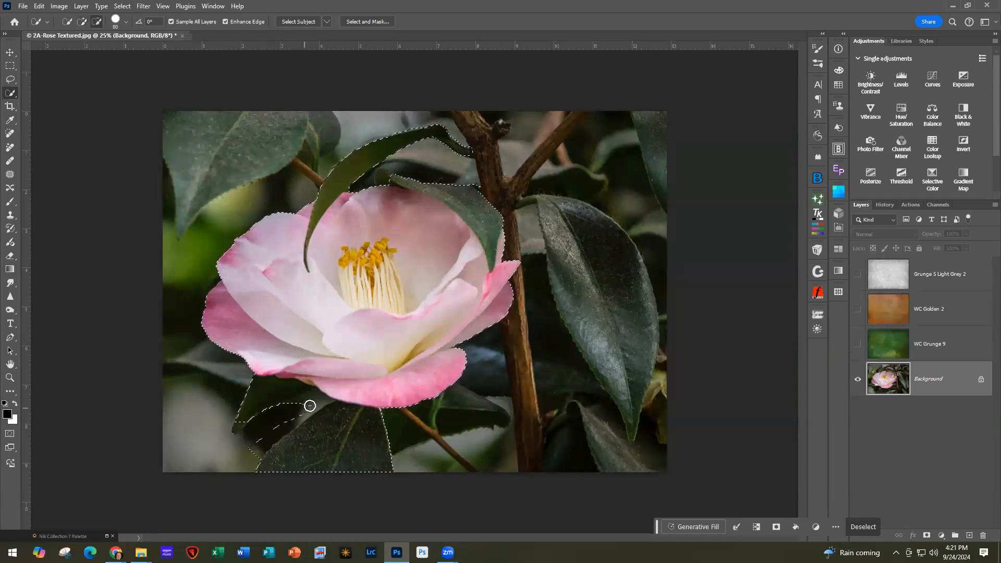
mouse_move(308, 405)
mouse_down()
mouse_move(248, 449)
mouse_move(278, 387)
mouse_move(268, 398)
mouse_move(305, 376)
mouse_move(239, 423)
mouse_up()
Step: Copy the selected rose and leaves to a new layer above all textures, and show the WC Grunge 9 layer
key(ctrl+j)
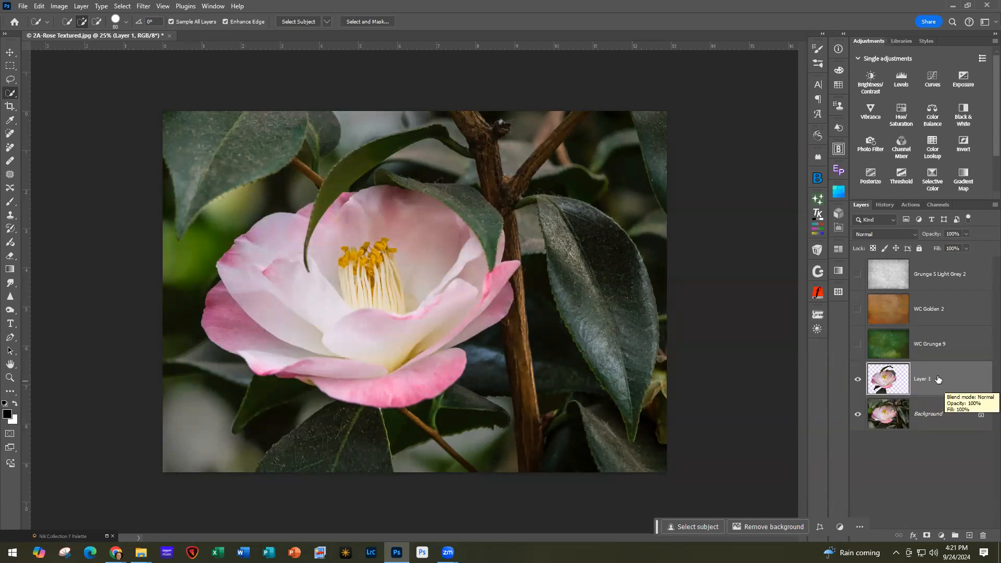
drag(940, 382, 941, 272)
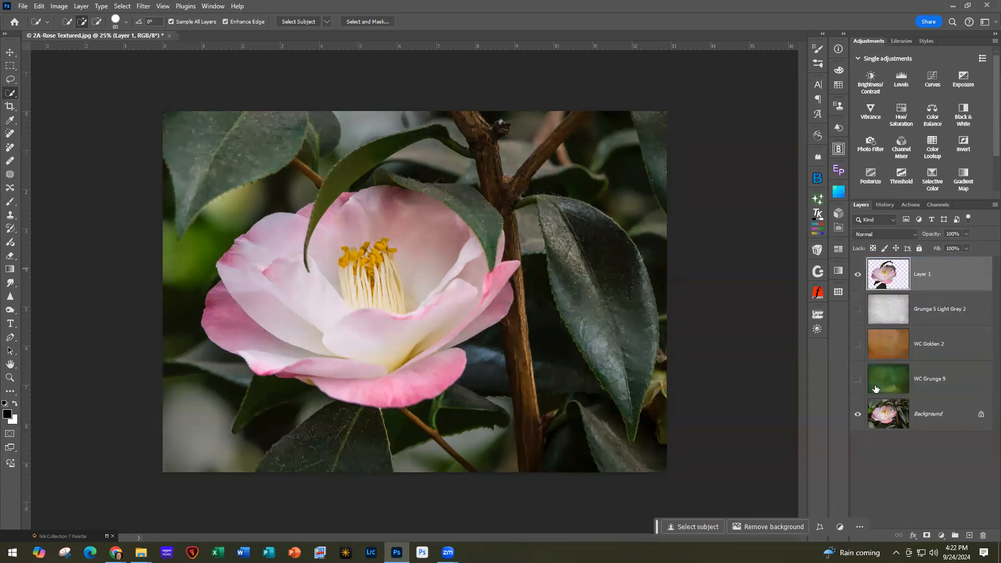
click(856, 379)
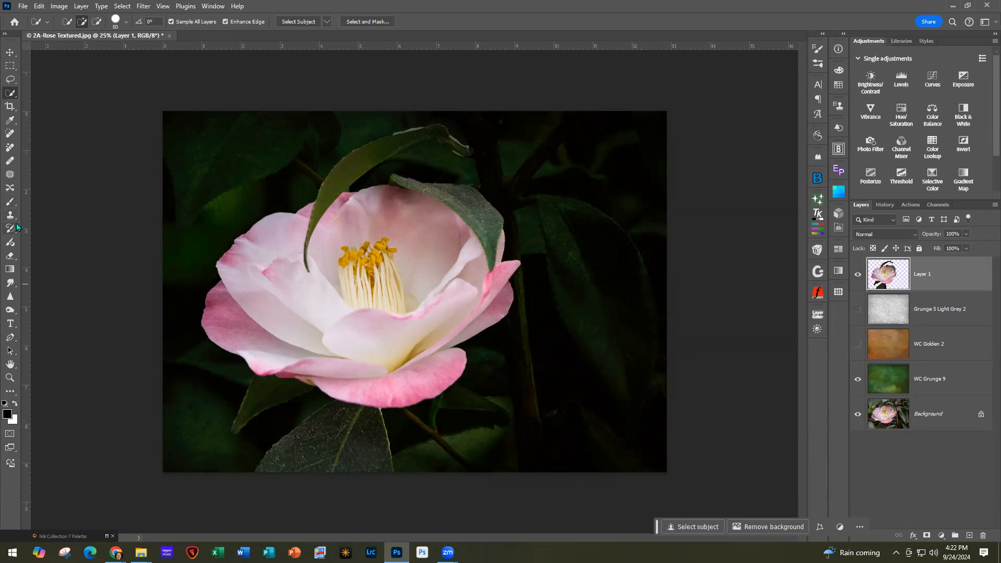
Step: Clean the pale fringes off the leaf edges on Layer 1 with the Eraser at brush size 60
click(11, 257)
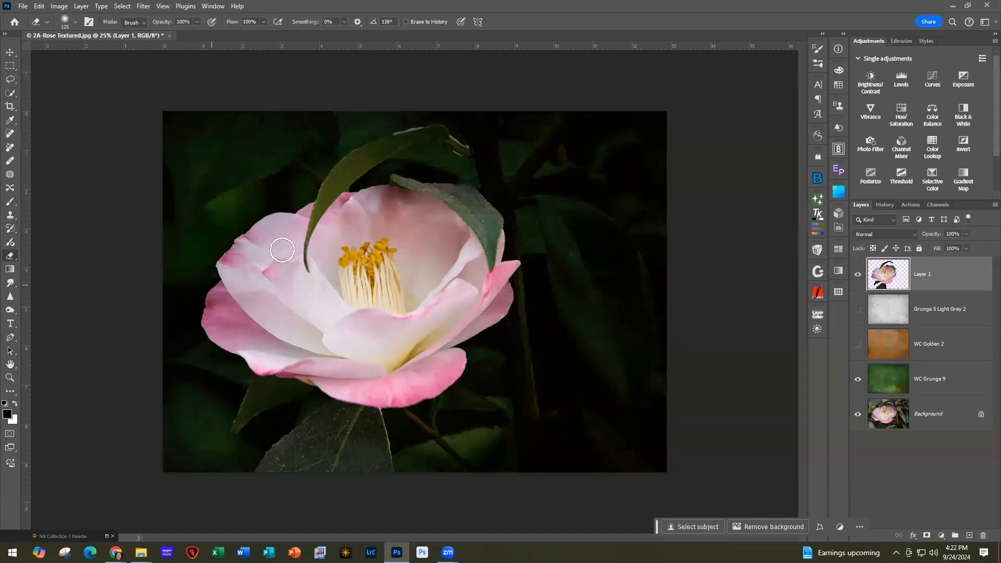
scroll(381, 174, up, 2)
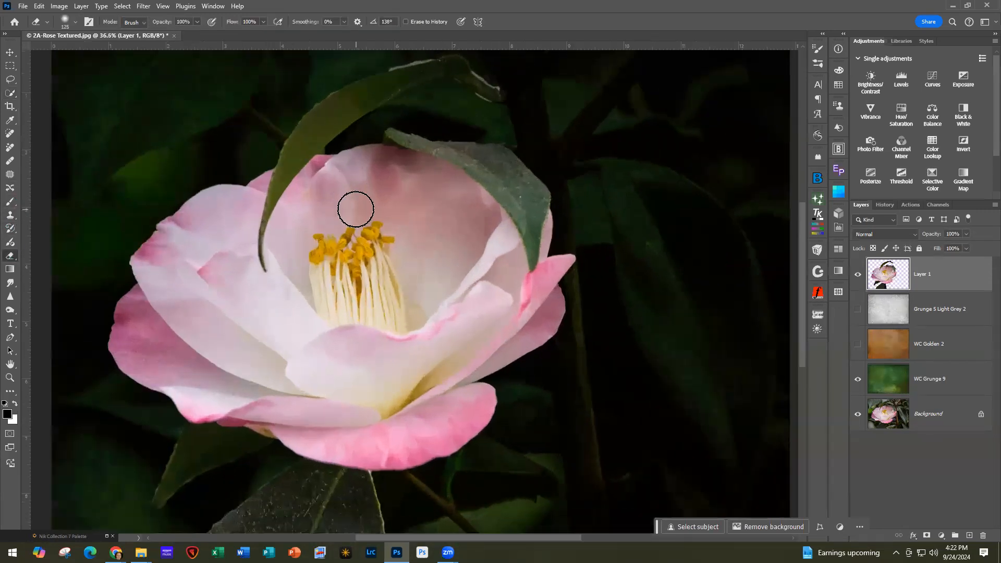
key(bracketleft)
key(bracketleft)
key(bracketleft)
key(bracketleft)
key(bracketleft)
scroll(451, 107, up, 3)
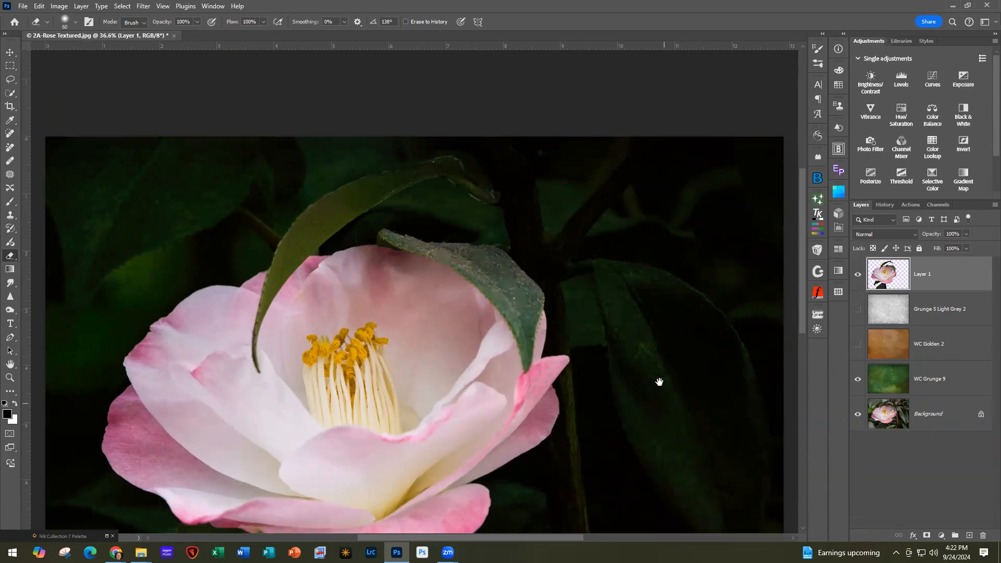
scroll(662, 395, down, 10)
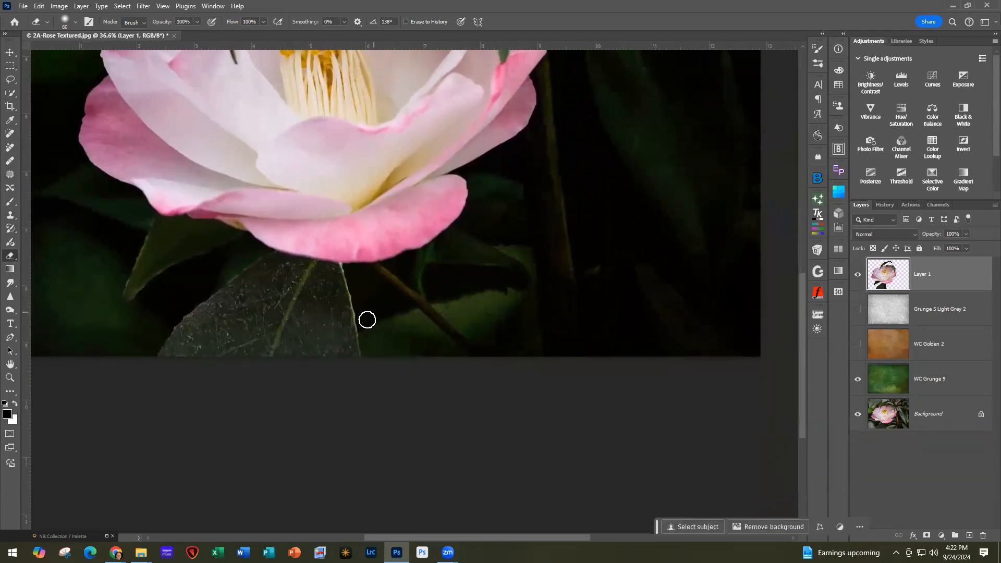
scroll(557, 358, down, 3)
scroll(558, 355, up, 2)
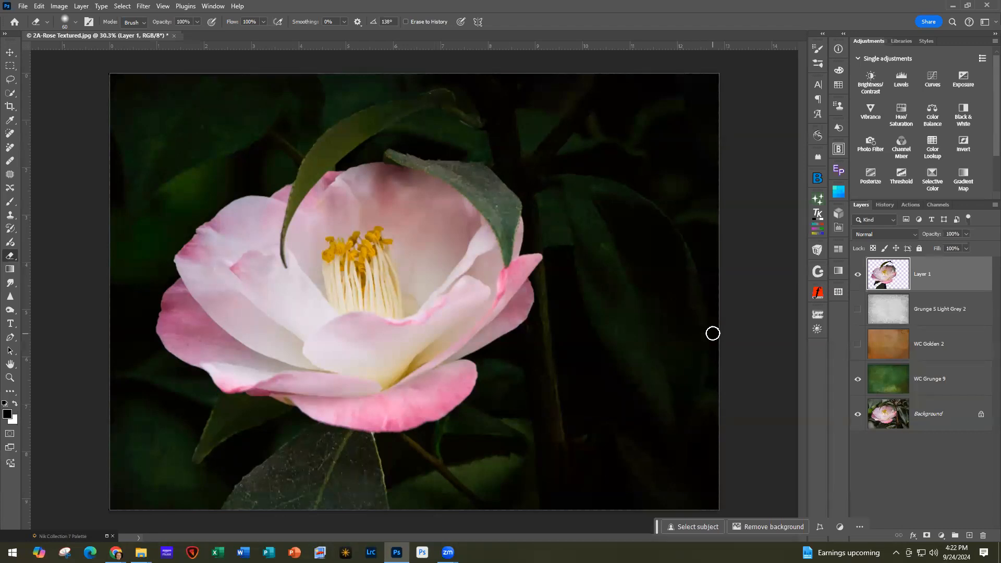
Step: Hide the WC Grunge 9 layer and quick-select the large hanging leaf on the Background layer, subtracting the excess area along its outer edge
click(856, 380)
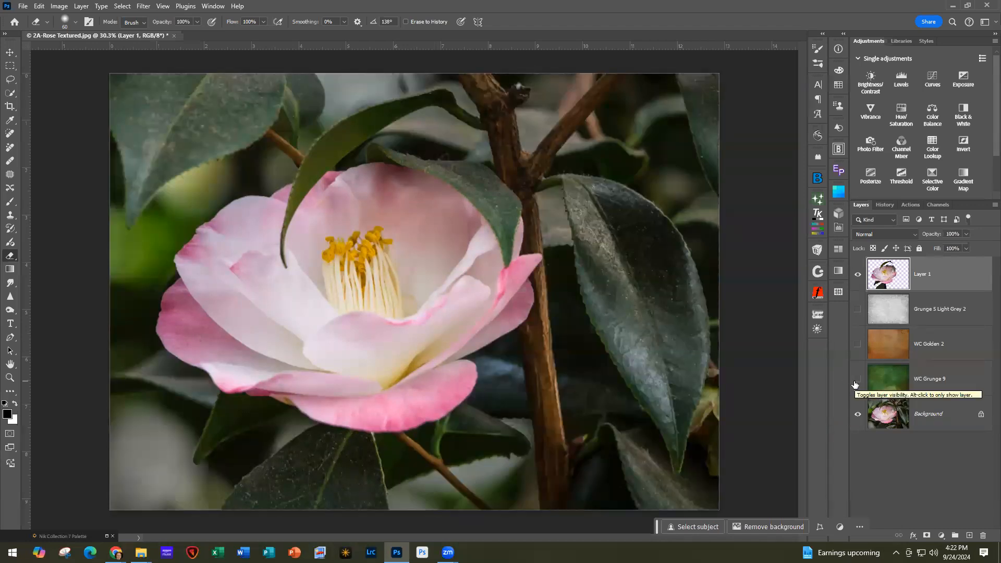
click(857, 379)
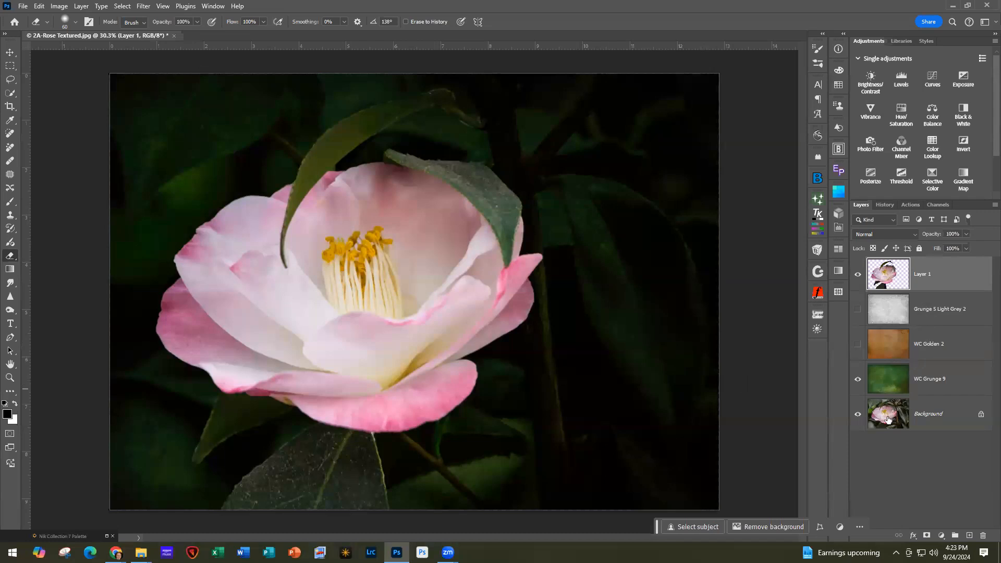
click(857, 379)
click(891, 424)
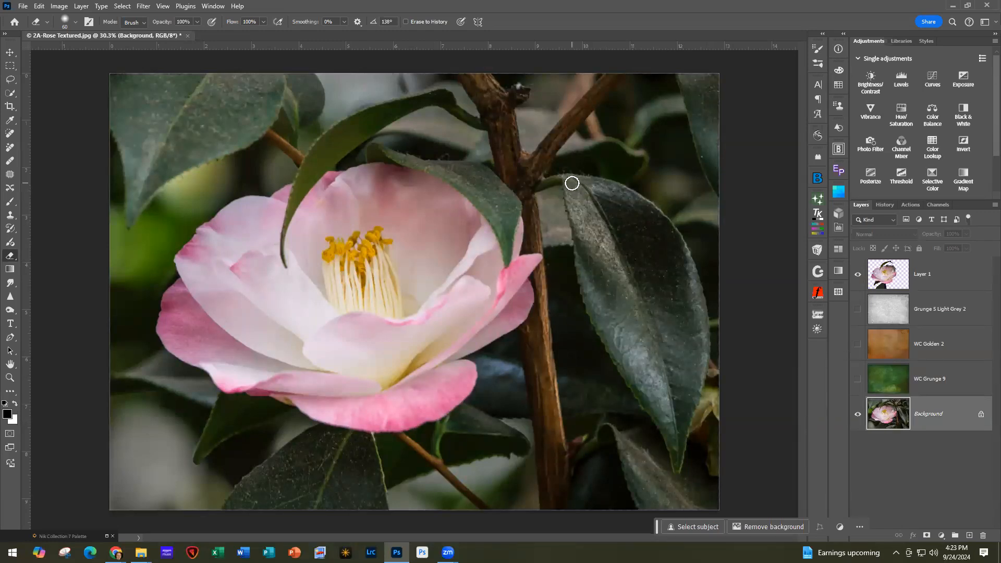
mouse_move(571, 184)
mouse_down()
mouse_move(620, 199)
mouse_move(633, 223)
mouse_up()
click(10, 93)
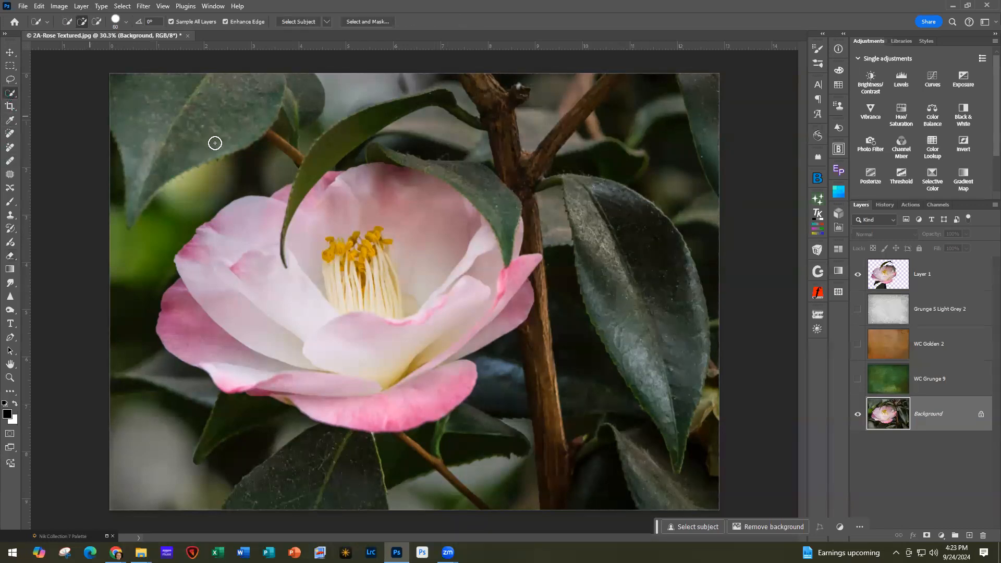
mouse_move(572, 184)
mouse_down()
mouse_move(638, 210)
mouse_move(659, 240)
mouse_move(687, 354)
mouse_move(677, 458)
mouse_up()
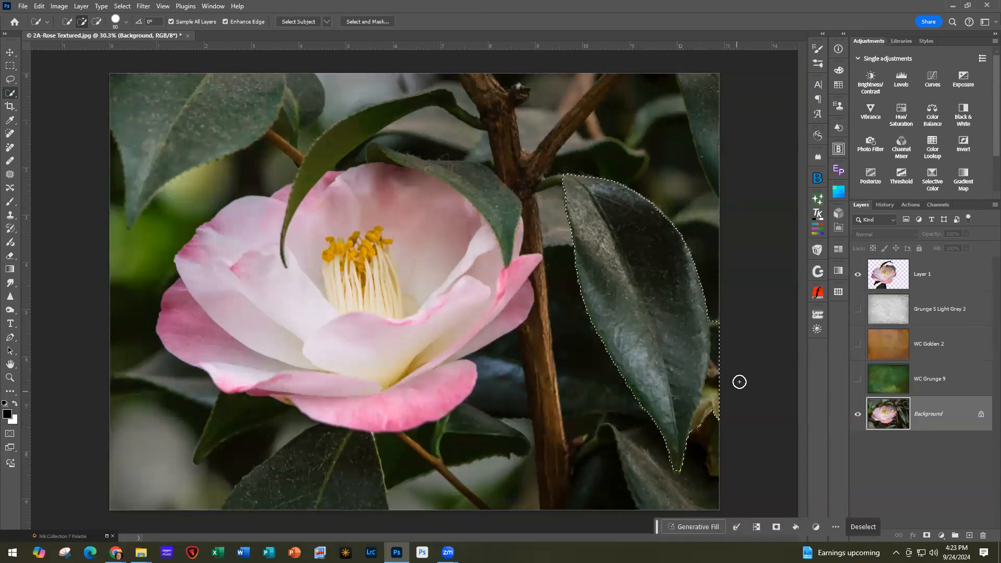
mouse_move(715, 318)
mouse_down()
mouse_move(715, 378)
mouse_move(695, 446)
mouse_move(694, 433)
mouse_up()
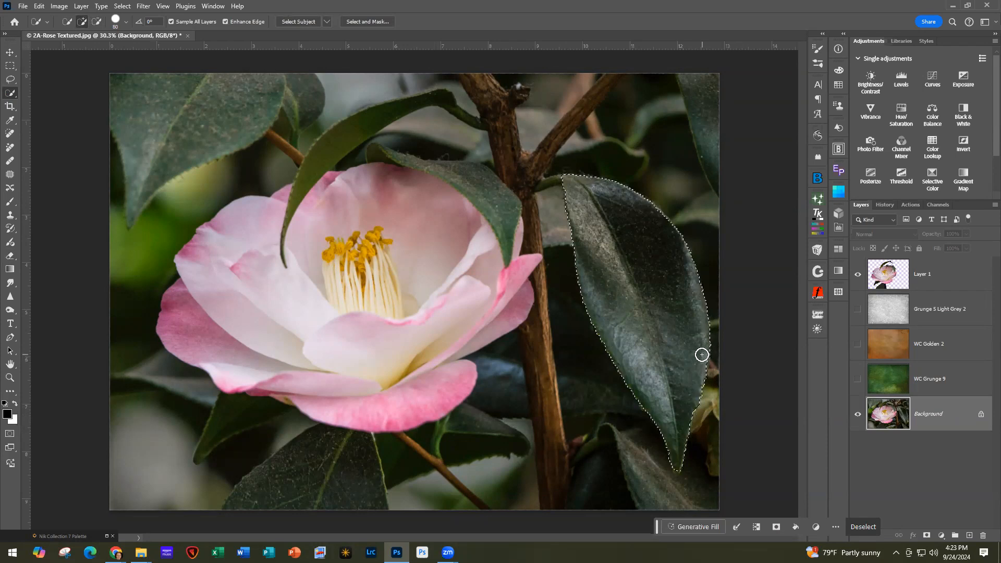
Step: Add the leaf's stalk and the upper part of the stem beside the rose to the selection with a size 50 brush
key(bracketleft)
key(bracketleft)
key(bracketleft)
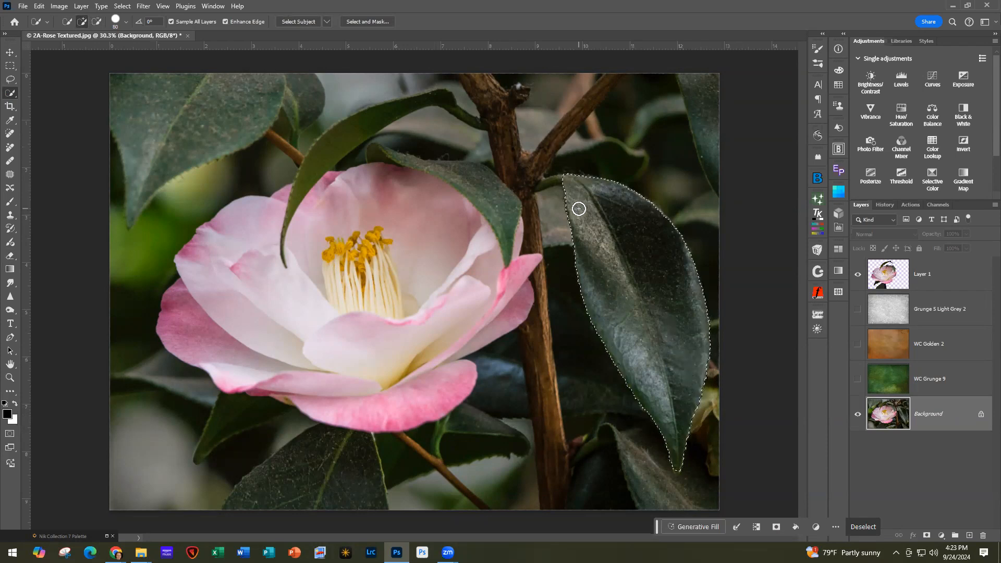
mouse_move(538, 181)
mouse_down()
mouse_move(579, 183)
mouse_move(560, 291)
mouse_move(535, 299)
mouse_up()
Step: Try to extend the quick selection down the stem below the rose petals
drag(537, 253, 547, 389)
key(ctrl+z)
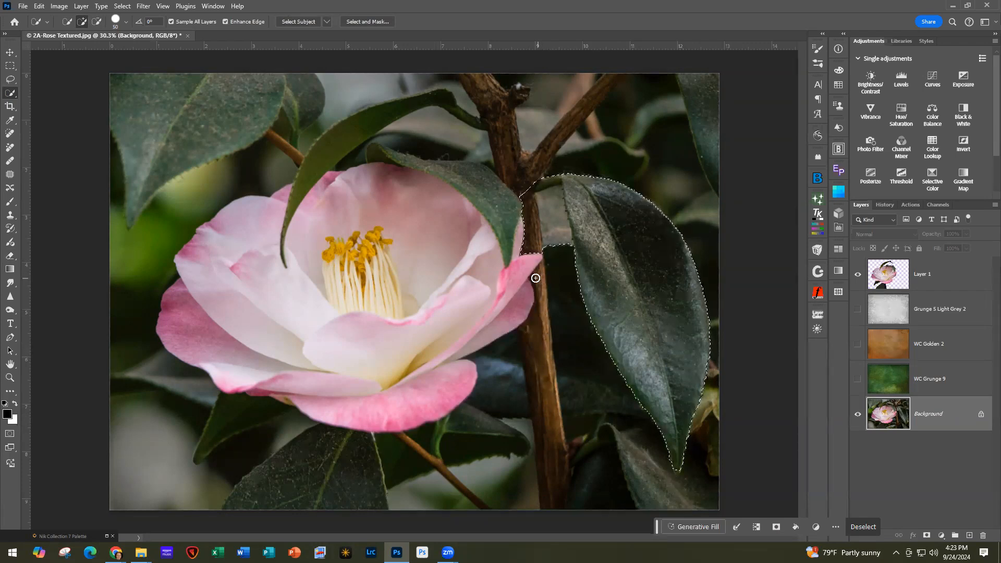
drag(536, 278, 536, 376)
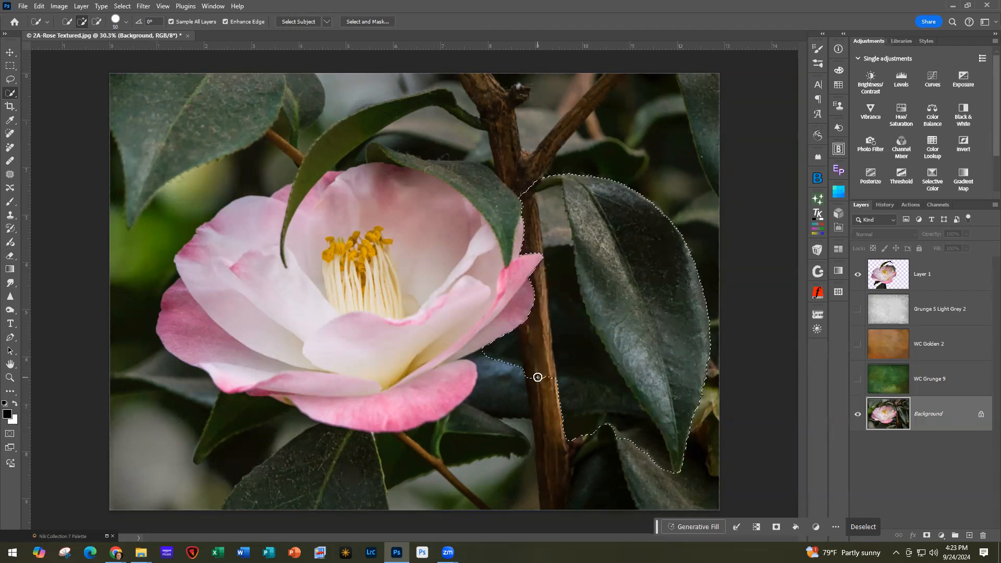
alt+click(579, 384)
Step: Add the lower stem, from the petal tip down to the image's bottom edge, to the selection with the Polygonal Lasso
click(12, 81)
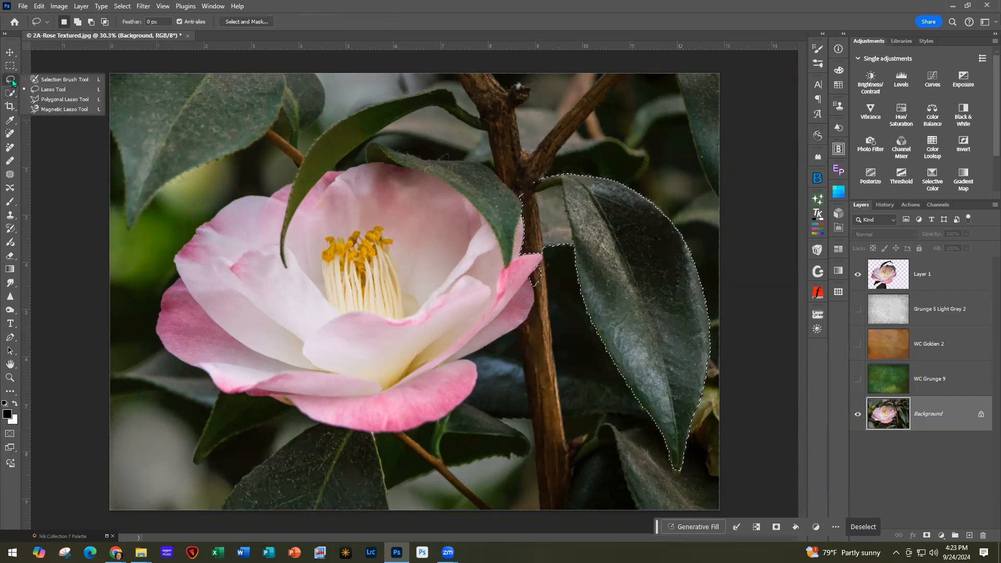
click(54, 100)
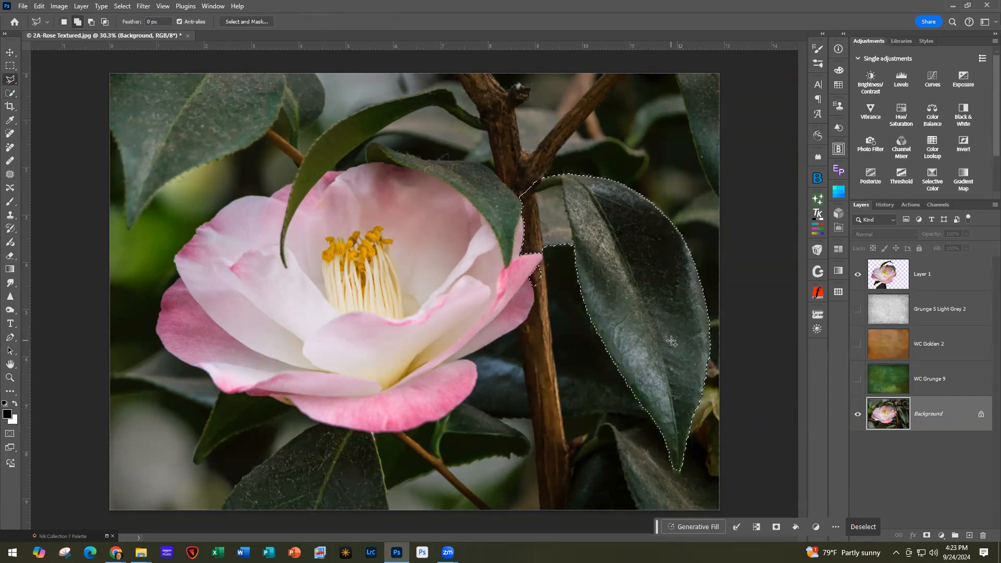
click(542, 252)
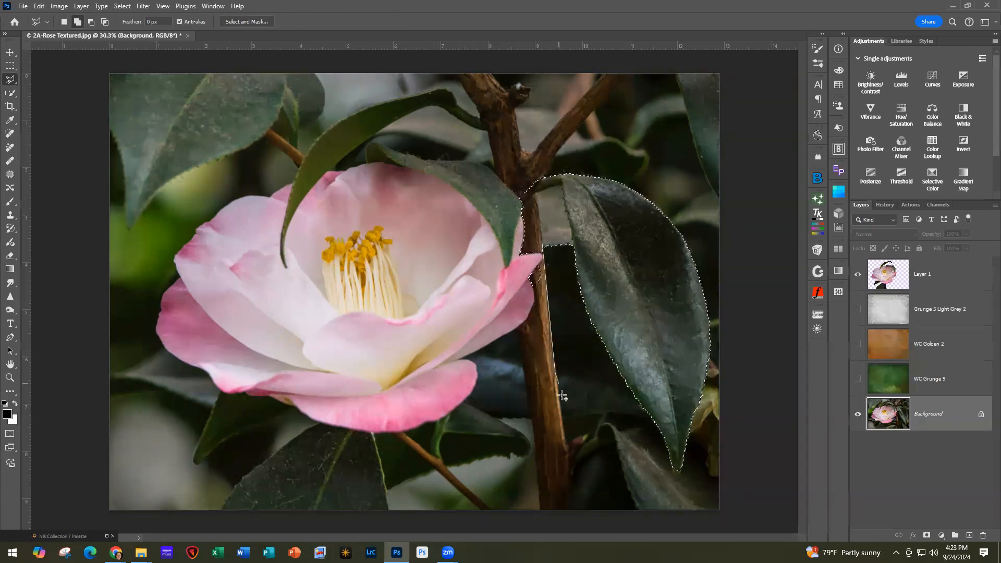
click(575, 510)
click(540, 512)
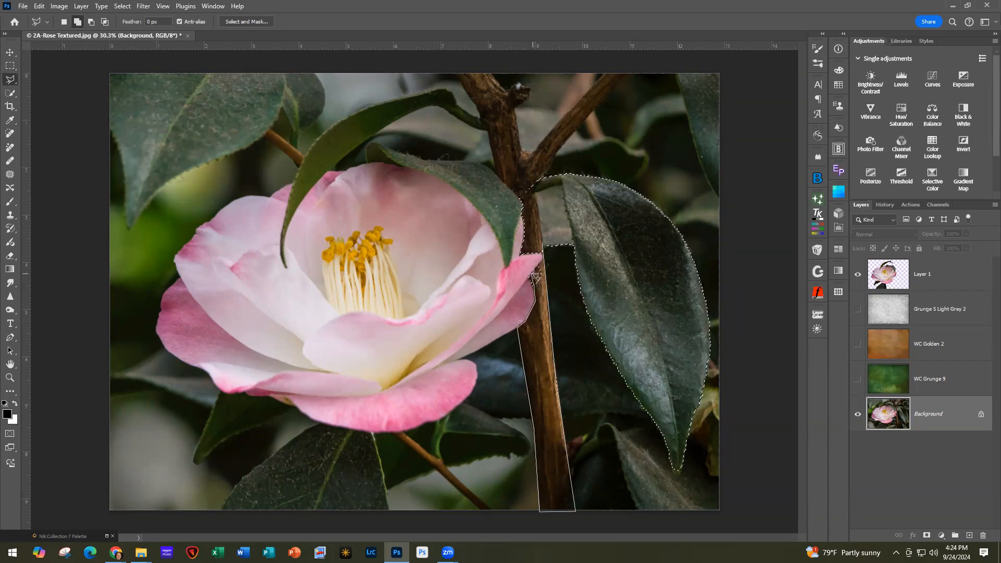
click(544, 262)
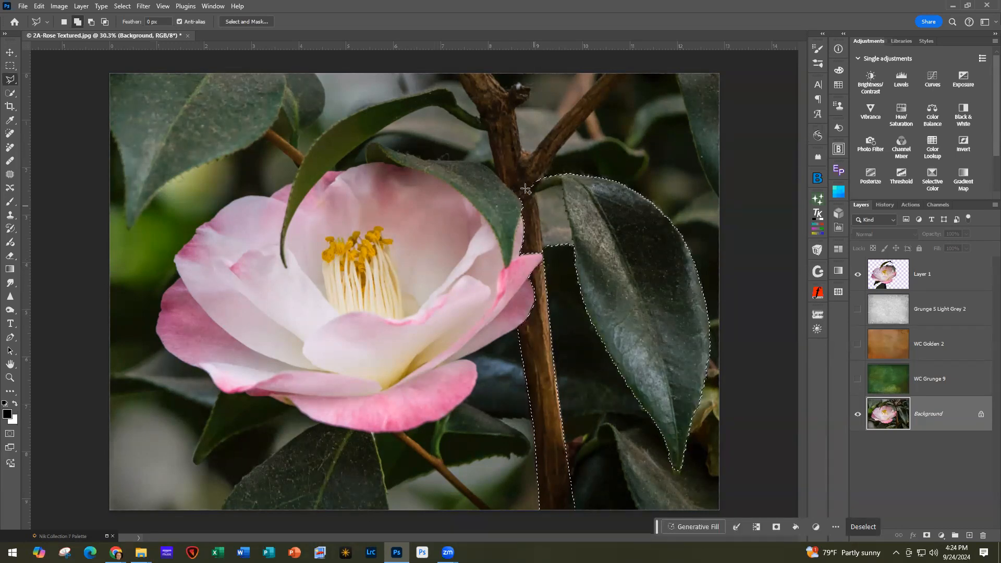
Step: Outline the forked upper branches up to the image's top edge, including the small knot, and add them to the selection
click(454, 75)
click(479, 107)
click(489, 133)
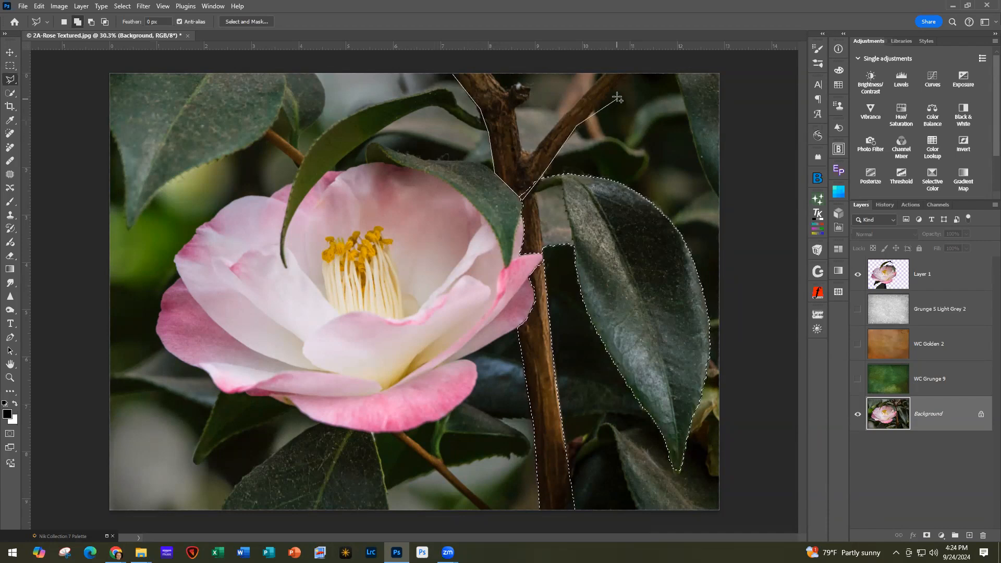
click(618, 82)
click(638, 74)
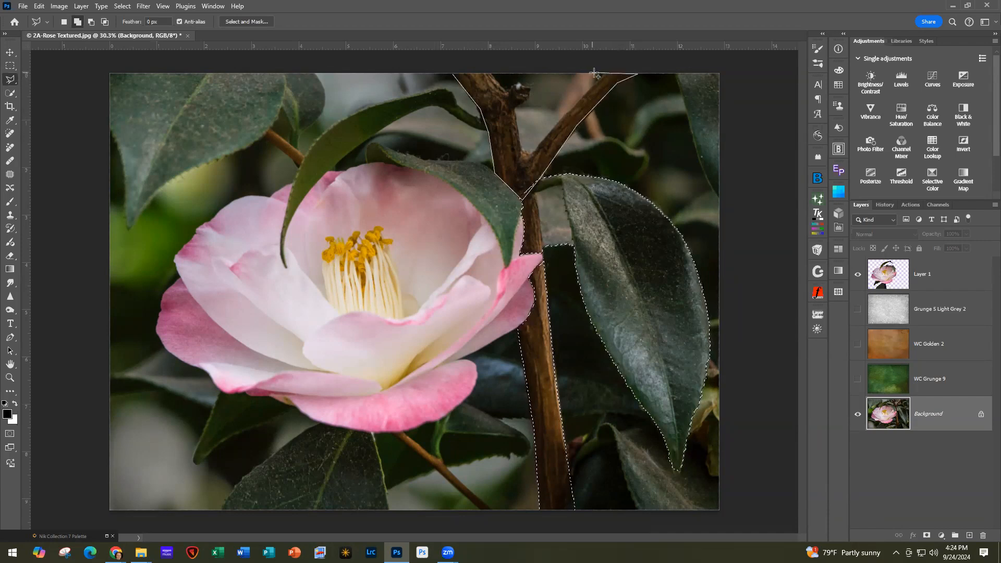
click(603, 75)
click(531, 98)
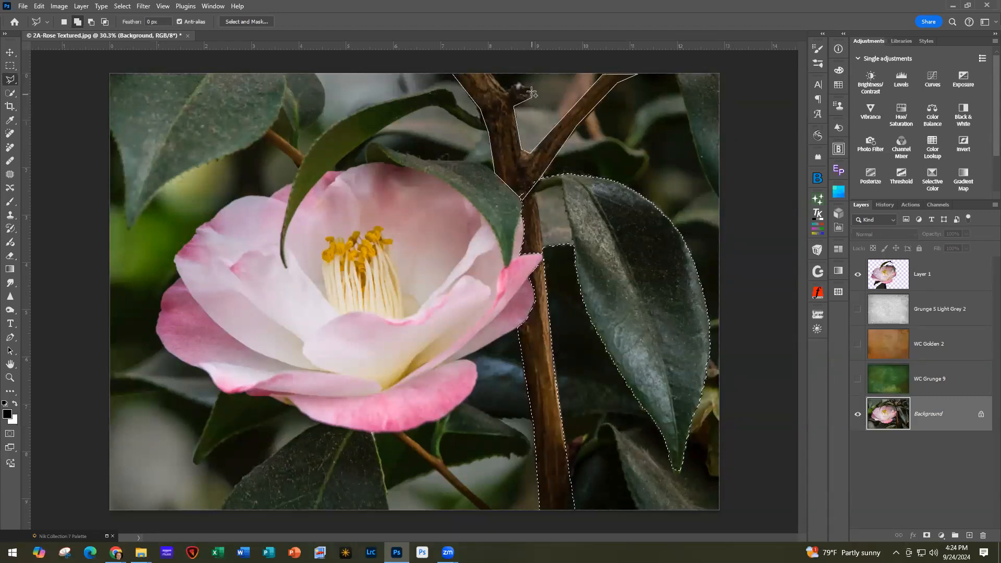
click(531, 90)
click(520, 84)
click(494, 74)
click(455, 75)
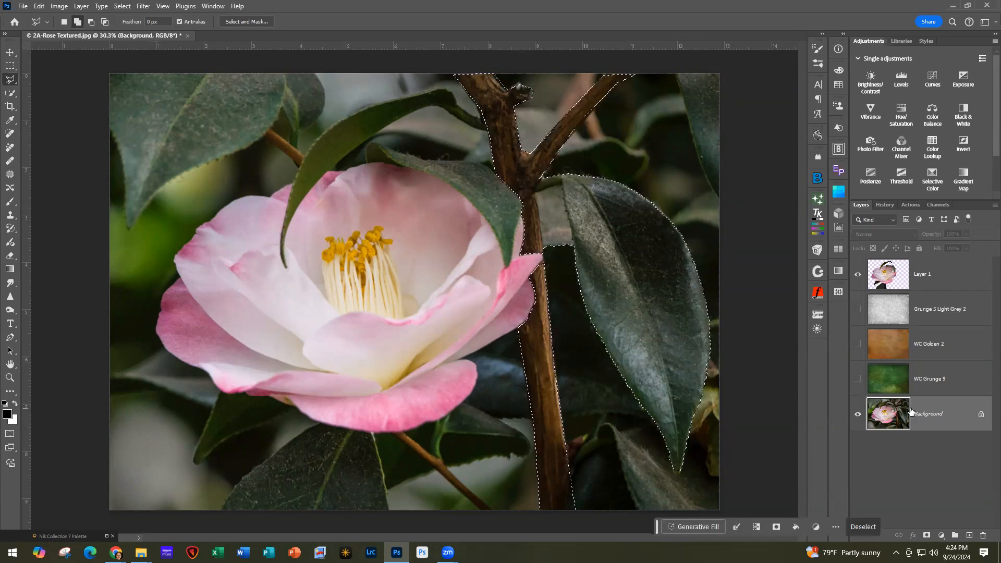
Step: Copy the selected leaf and branches to a new layer directly below Layer 1, and show the WC Grunge 9 layer
key(ctrl+j)
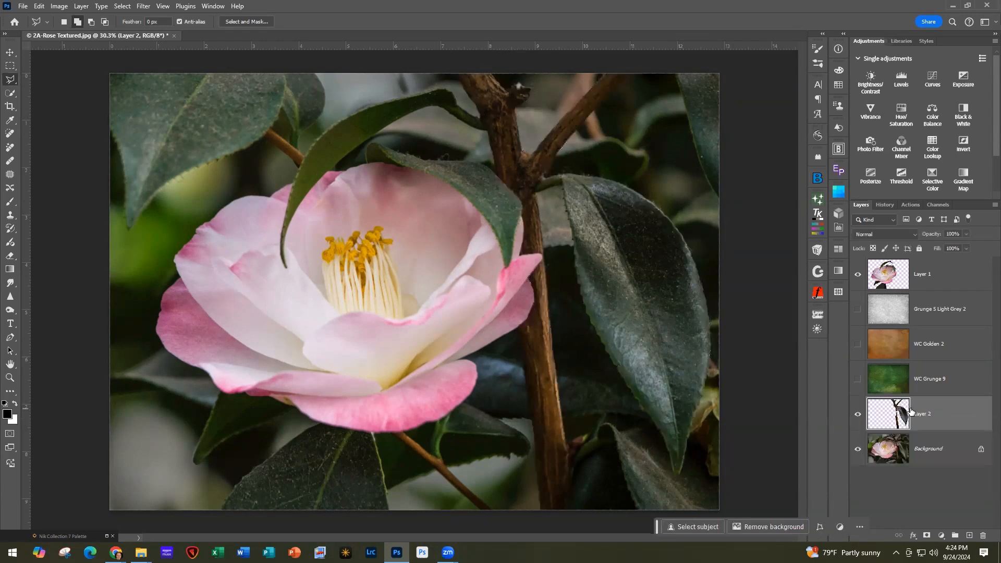
drag(946, 419, 953, 297)
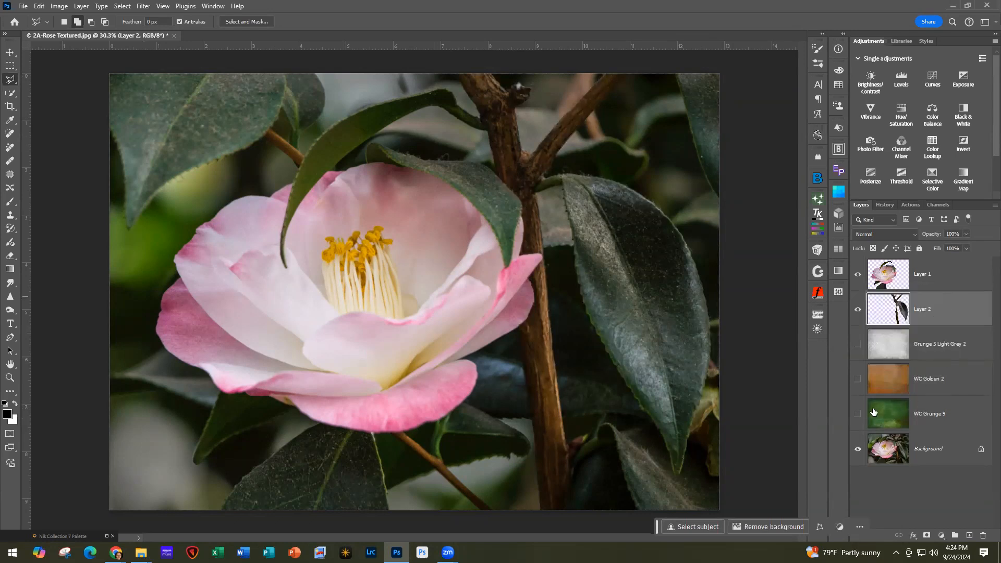
click(858, 415)
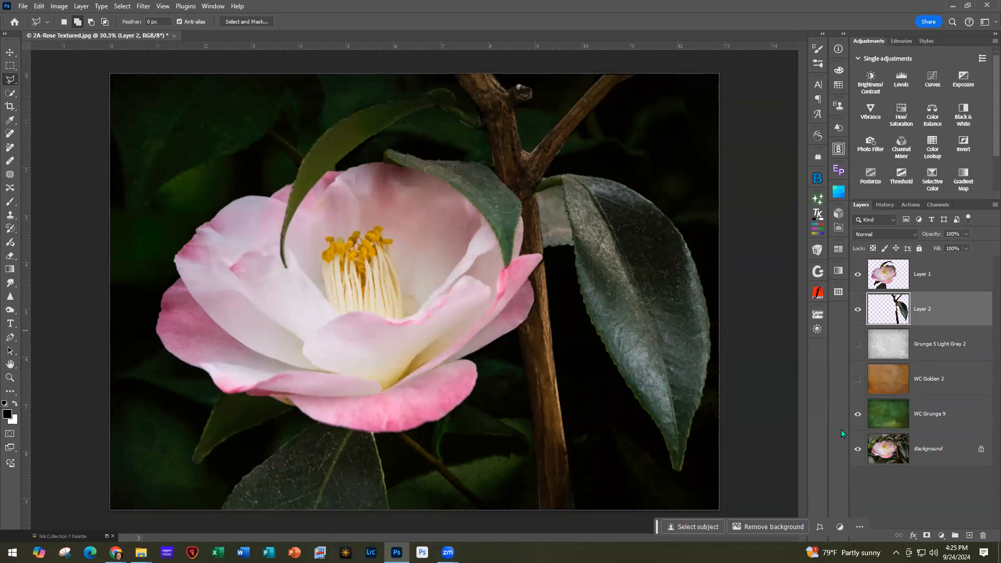
Step: Show the WC Golden 2 layer, set its blend mode to Color Dodge, and compare the image with and without it
click(858, 380)
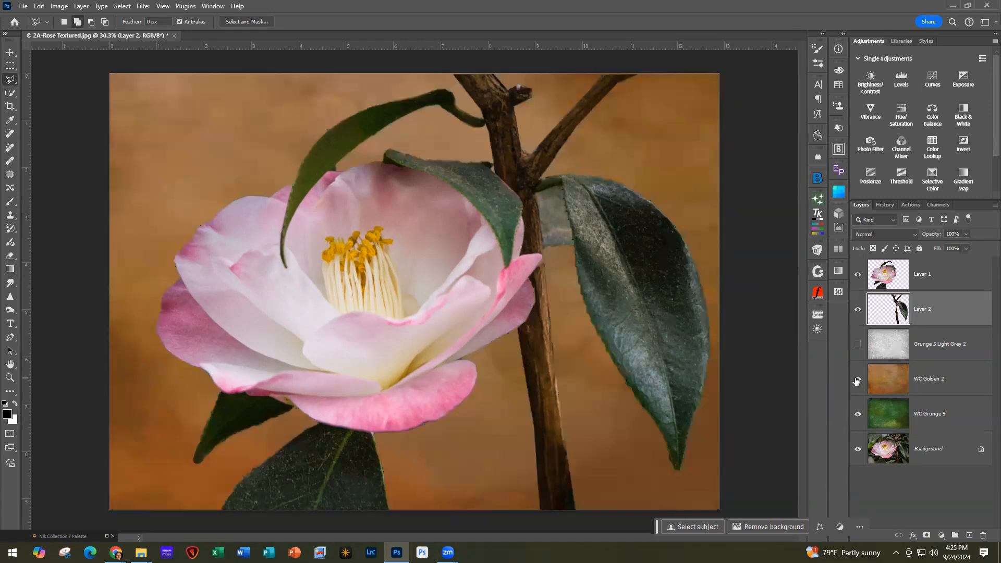
click(953, 366)
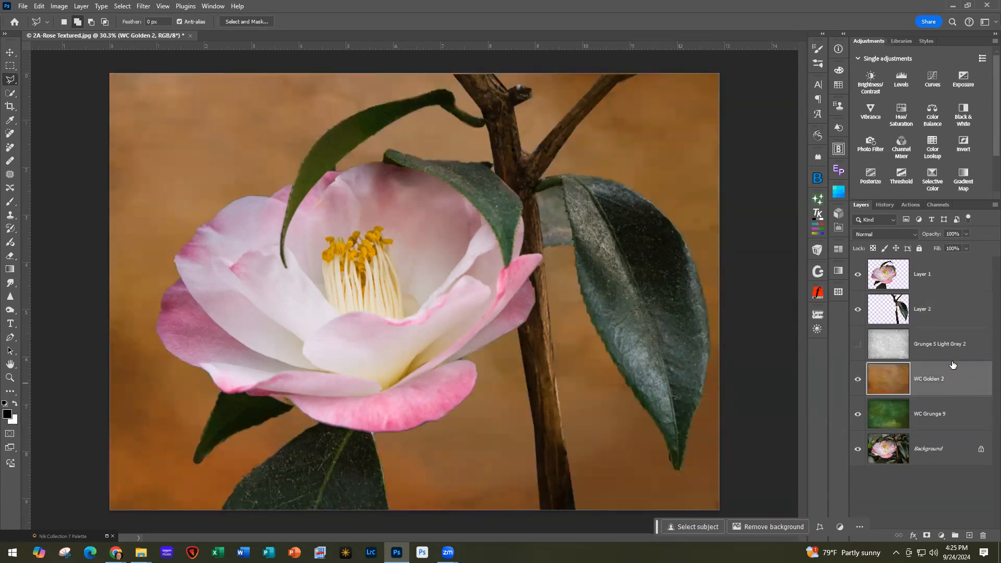
click(881, 233)
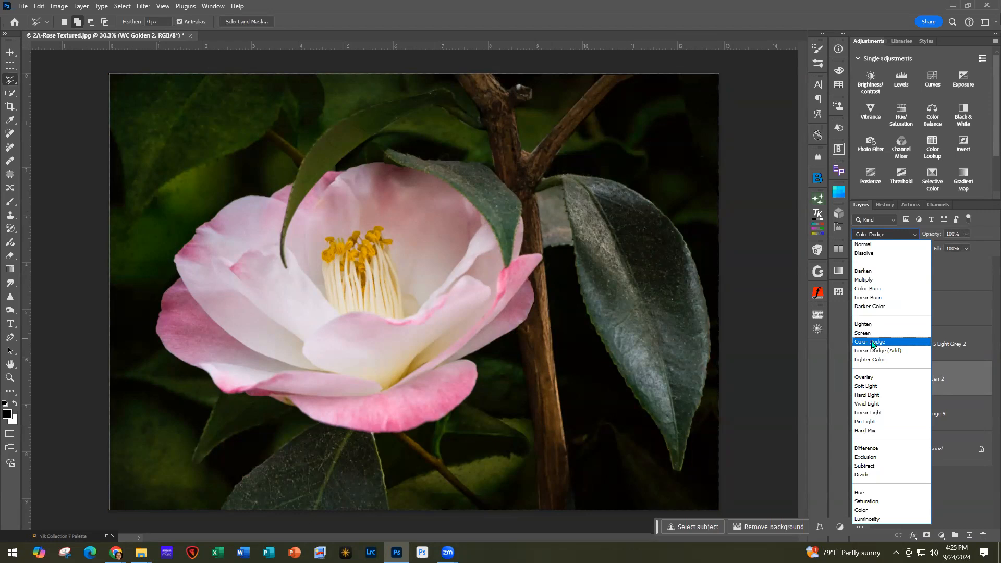
click(871, 342)
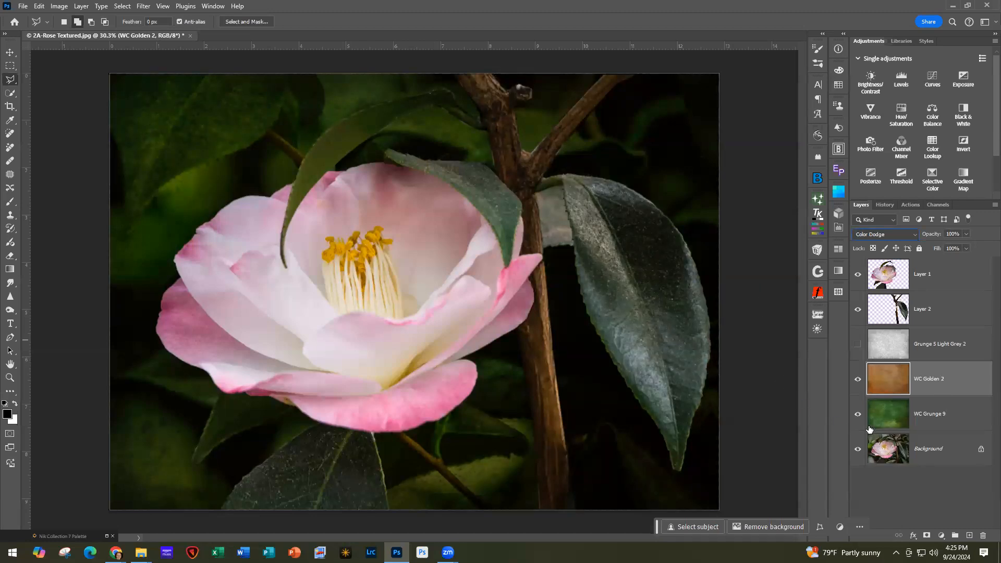
click(857, 379)
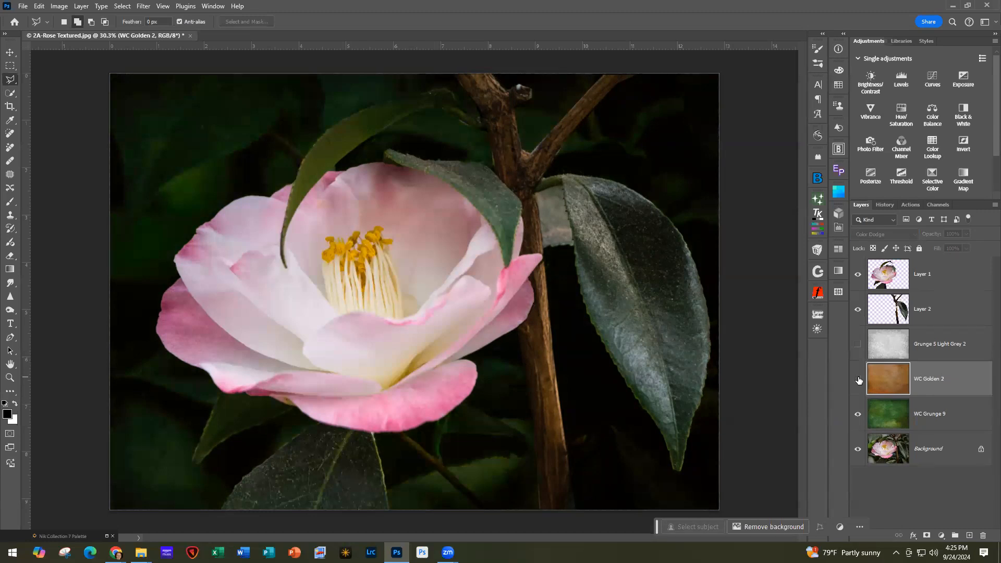
click(858, 379)
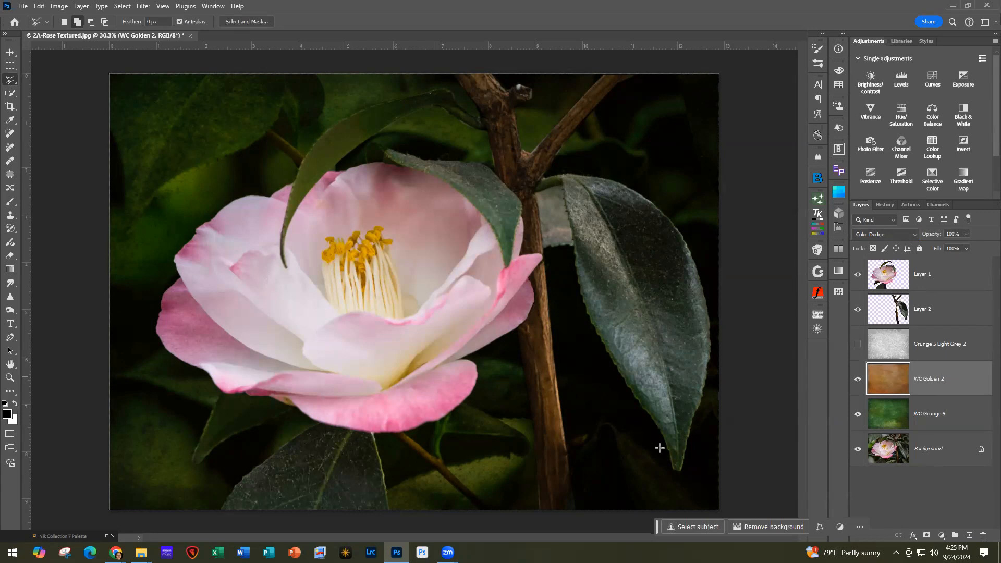
Step: Show the Grunge 5 Light Grey 2 layer, move it above all layers, and blend it in Soft Light at 46% opacity
click(858, 346)
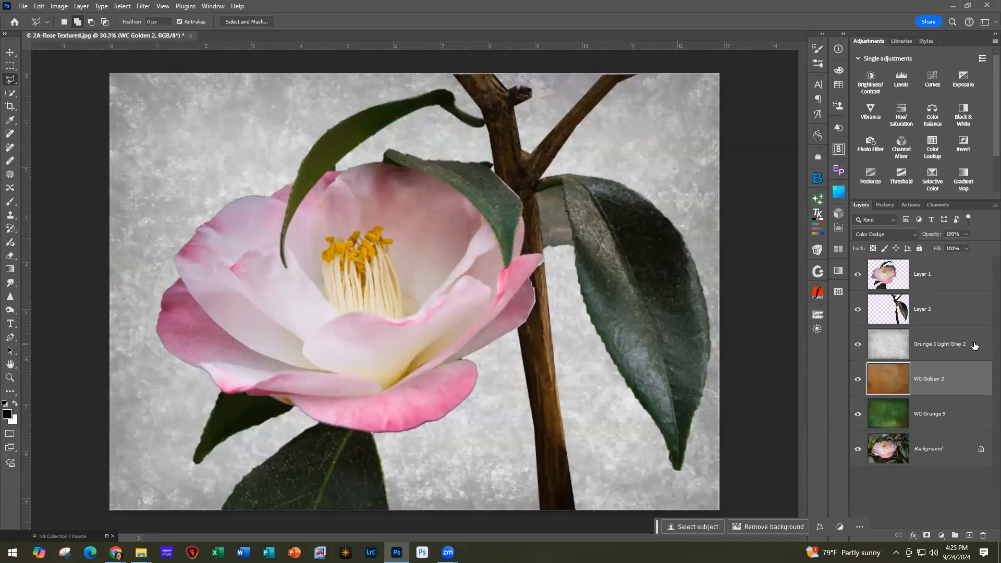
drag(976, 347, 976, 264)
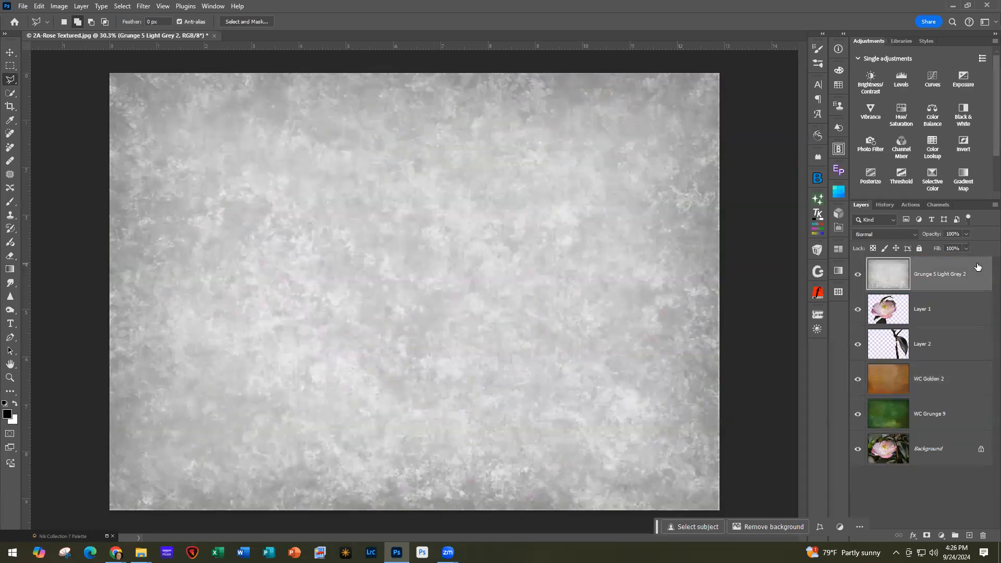
click(881, 232)
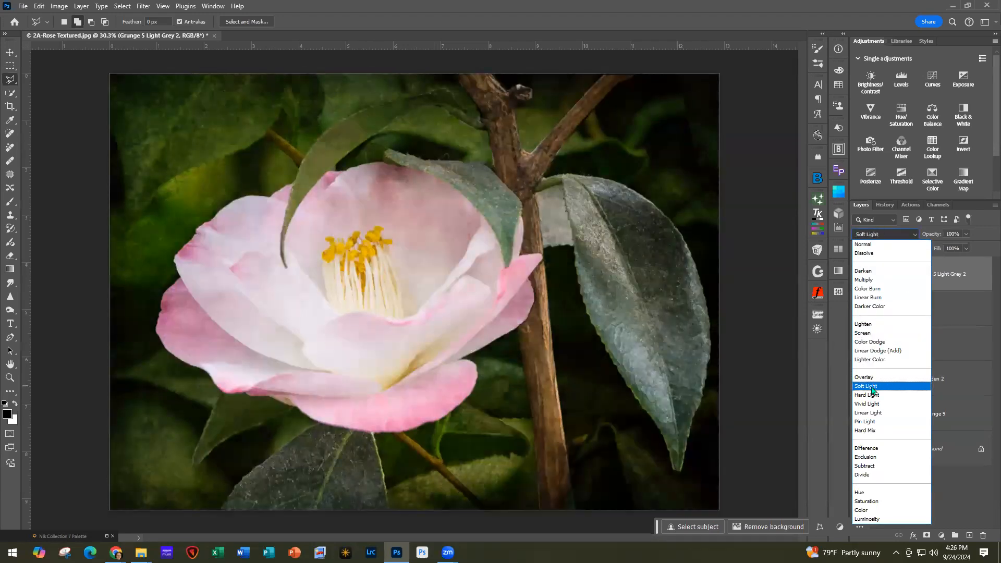
click(866, 386)
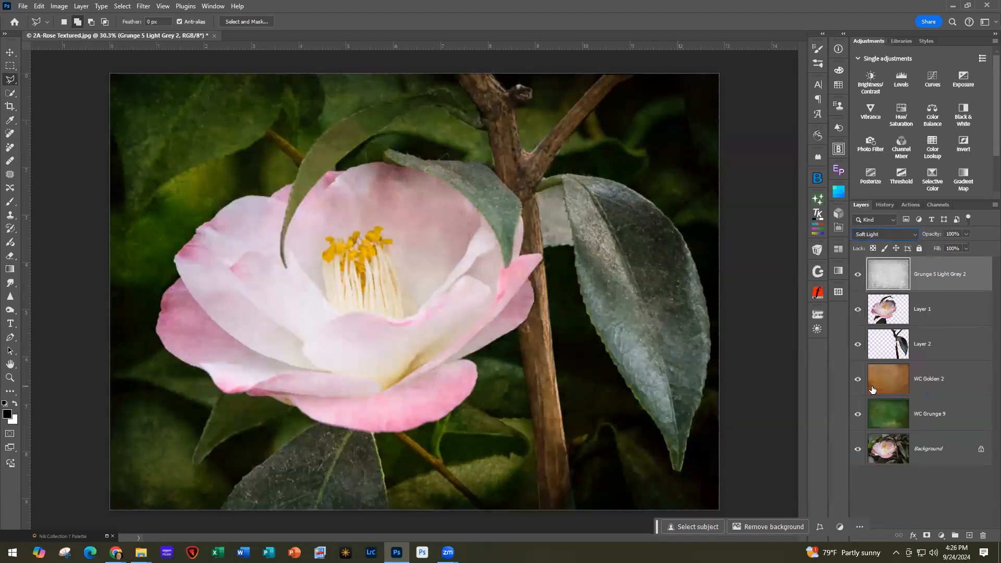
click(966, 234)
drag(966, 246, 940, 250)
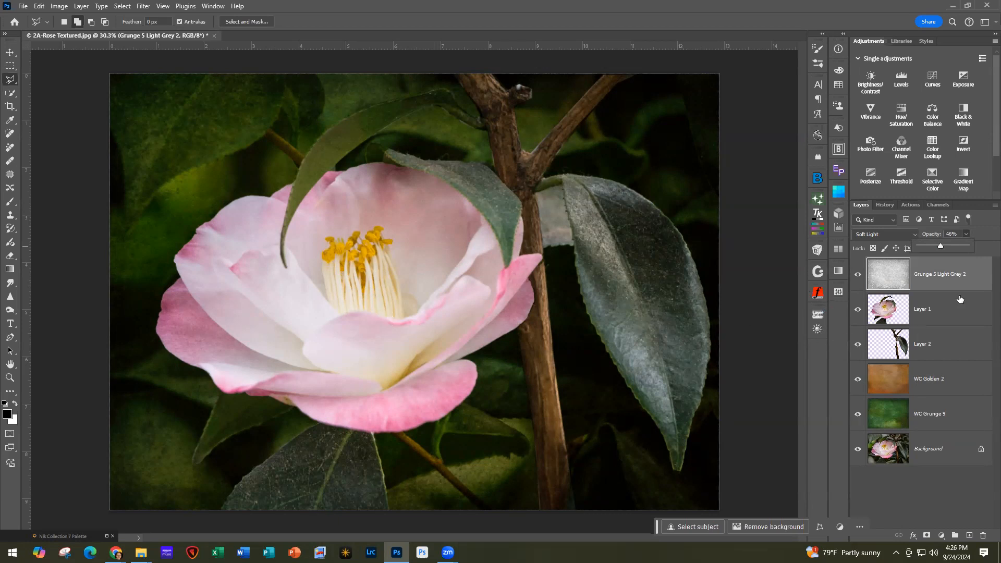
Step: Move Layer 1 with the rose above the Grunge 5 Light Grey 2 layer, and select the WC Golden 2 layer
drag(945, 312, 948, 263)
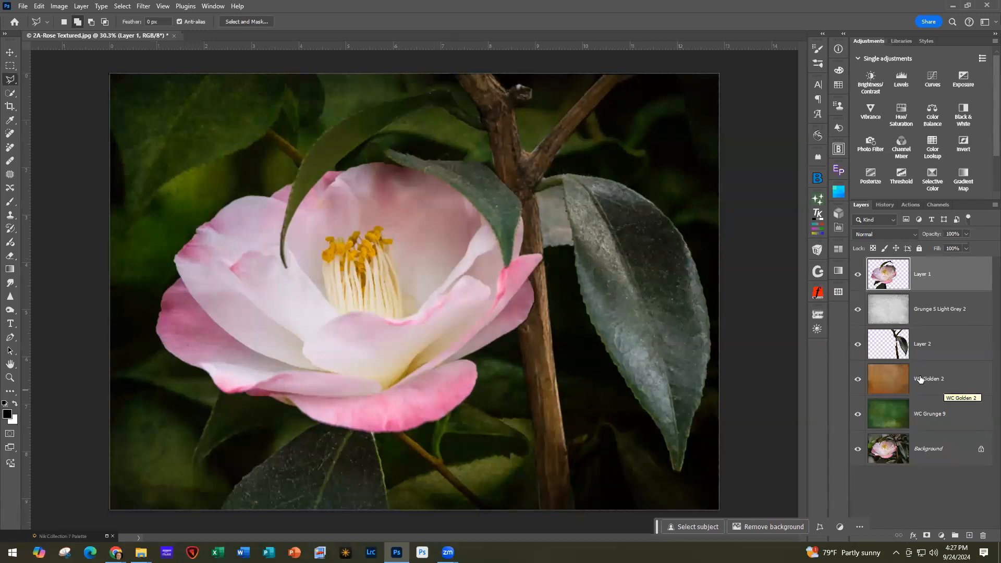
click(955, 380)
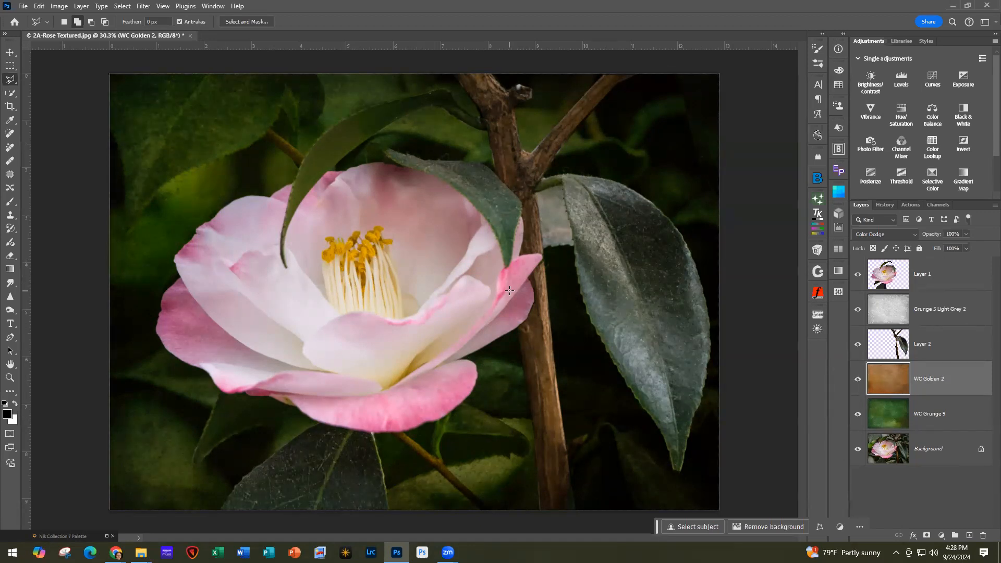
Step: Save the layered rose image as the TIFF file 2A-Rose Textured-FINISHED.tif and close it
click(22, 8)
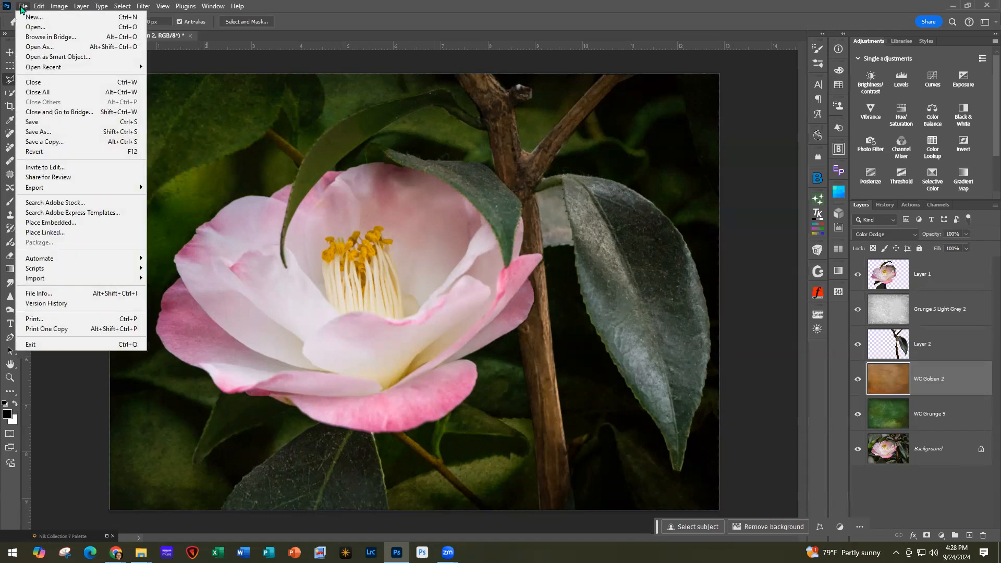
click(38, 132)
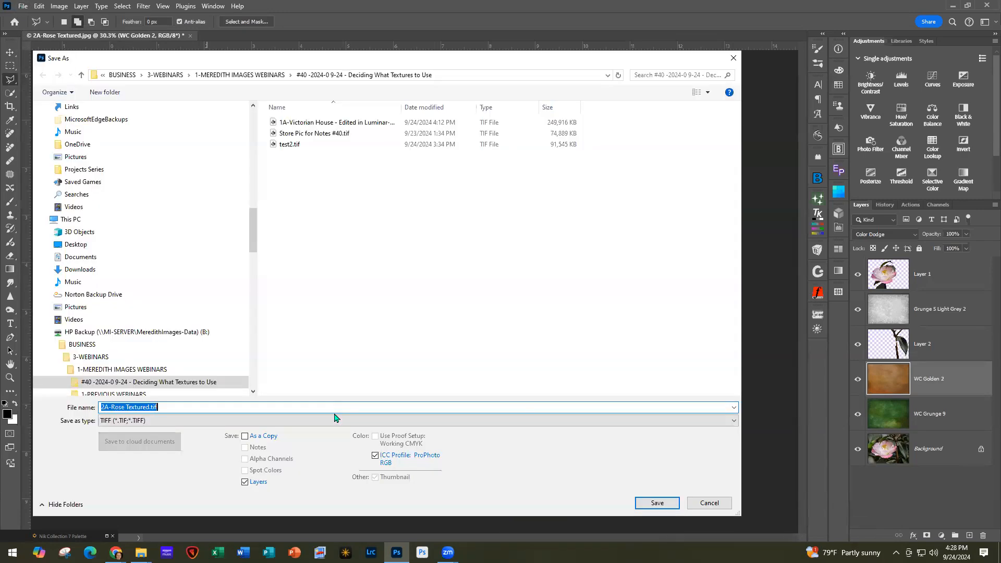
key(Right)
key(Left)
key(Left)
key(Left)
key(Left)
text(-FINISHED)
key(Return)
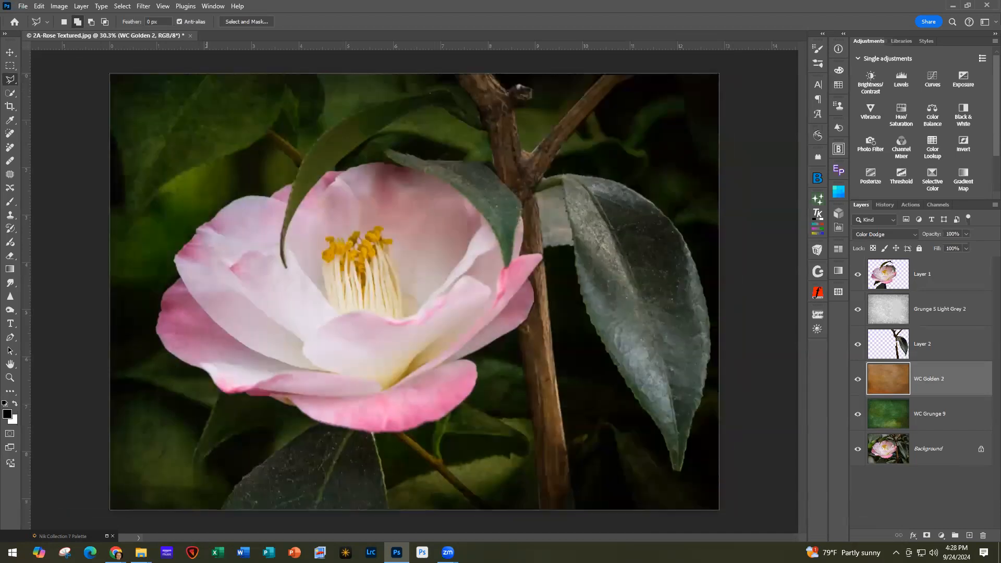
click(477, 137)
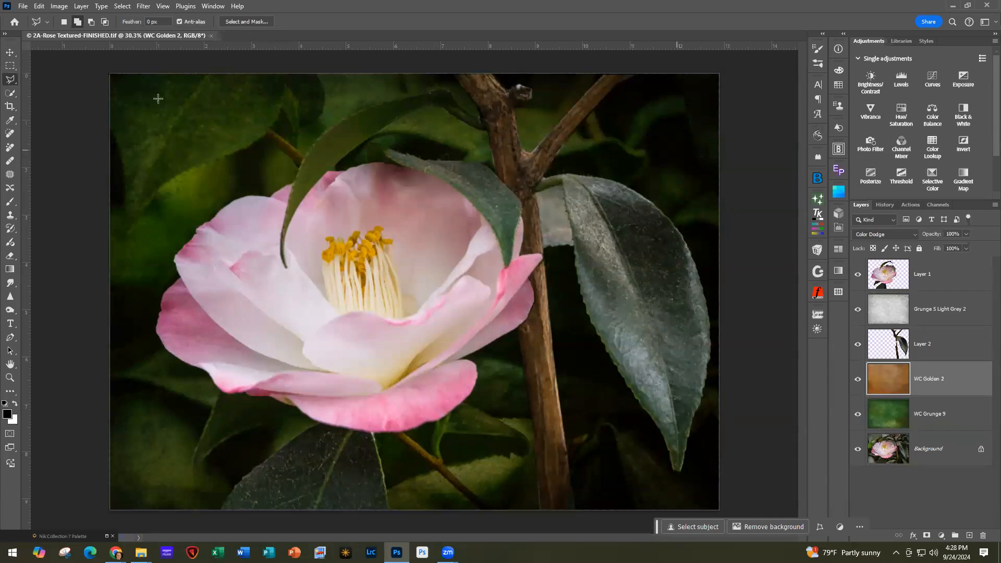
click(23, 6)
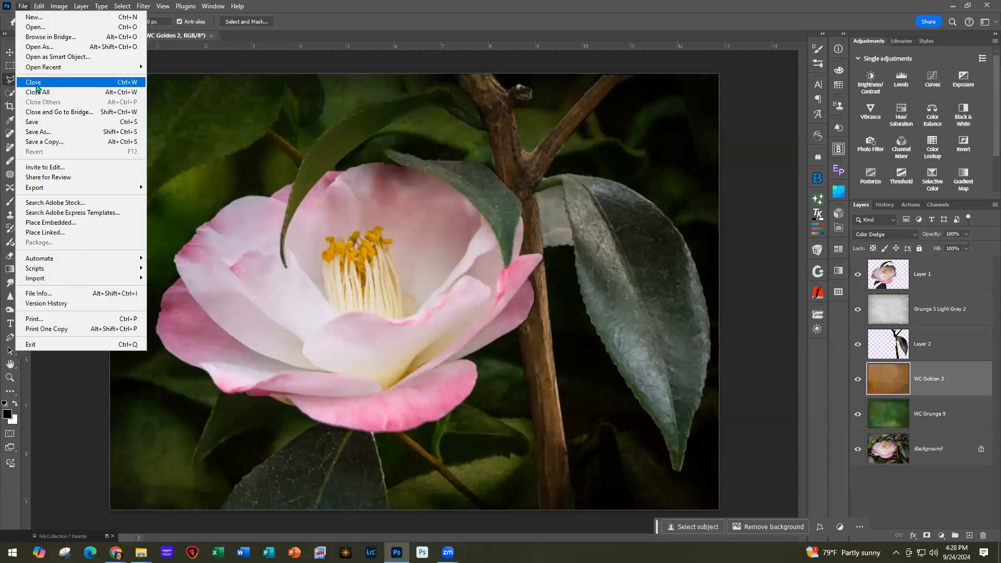
click(39, 83)
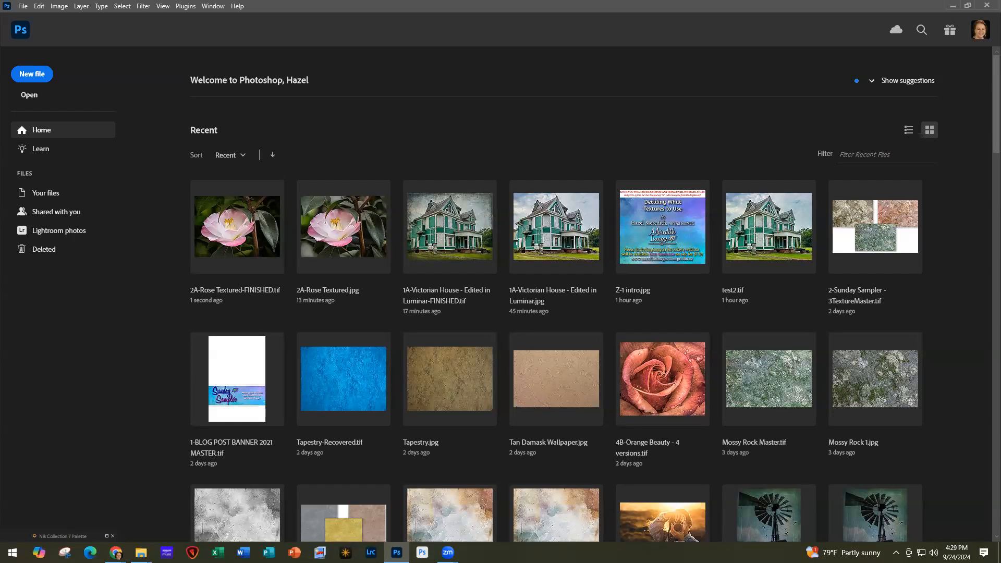
Step: View 3A-Seed Pod Original.CR2 in Camera Raw, leave it, and open 3B-Seed Pod.jpg in Photoshop
key(alt+Tab)
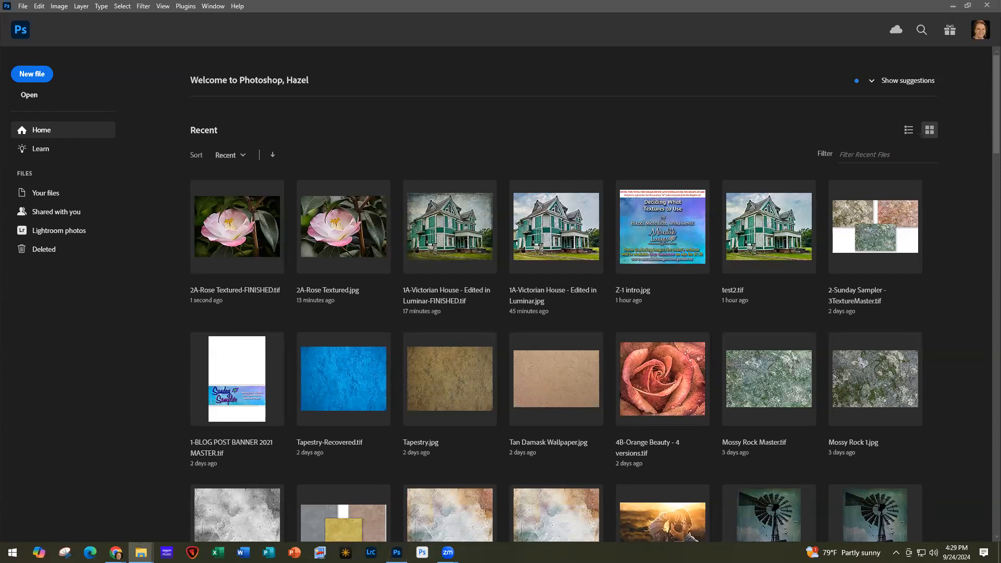
key(alt+Tab)
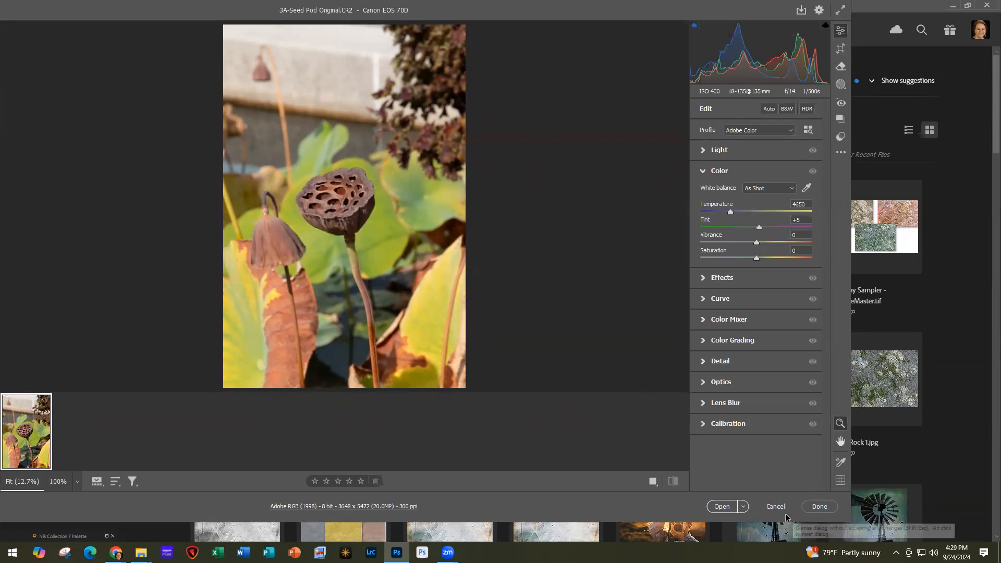
click(820, 507)
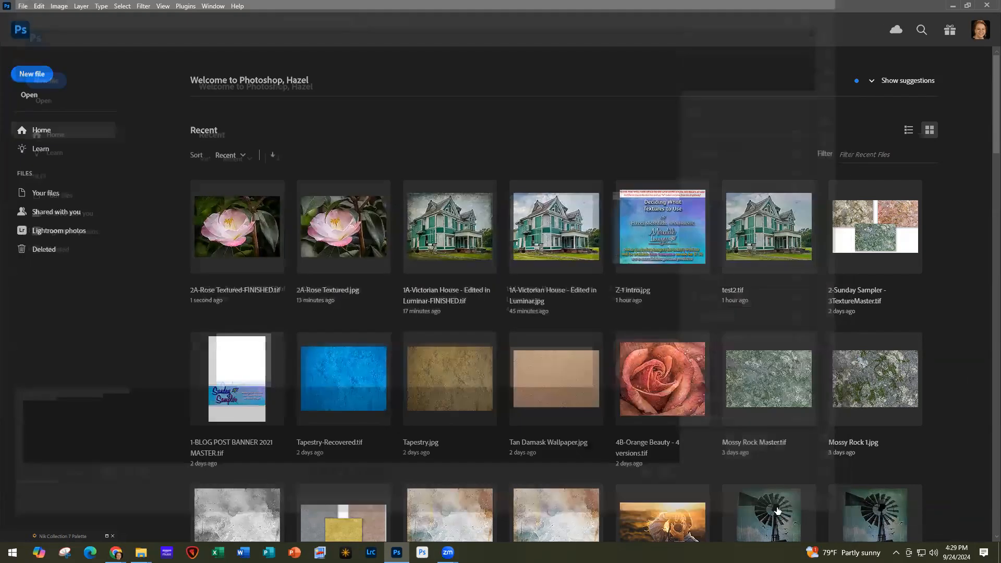
click(140, 552)
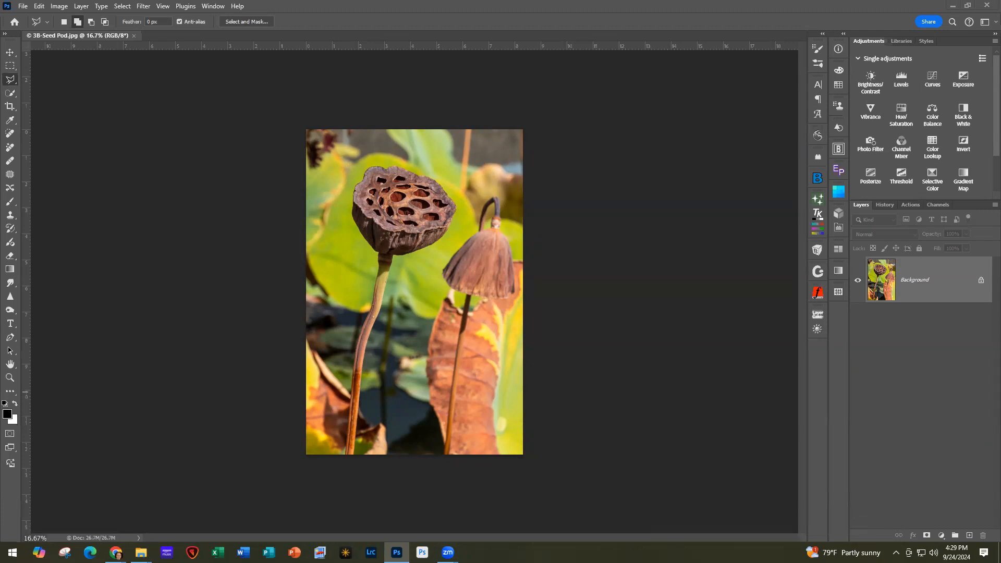
Step: Switch to File Explorer and open the GRUNGE folder inside 1-SUNDAY SAMPLER TEXTURES
key(alt+Tab)
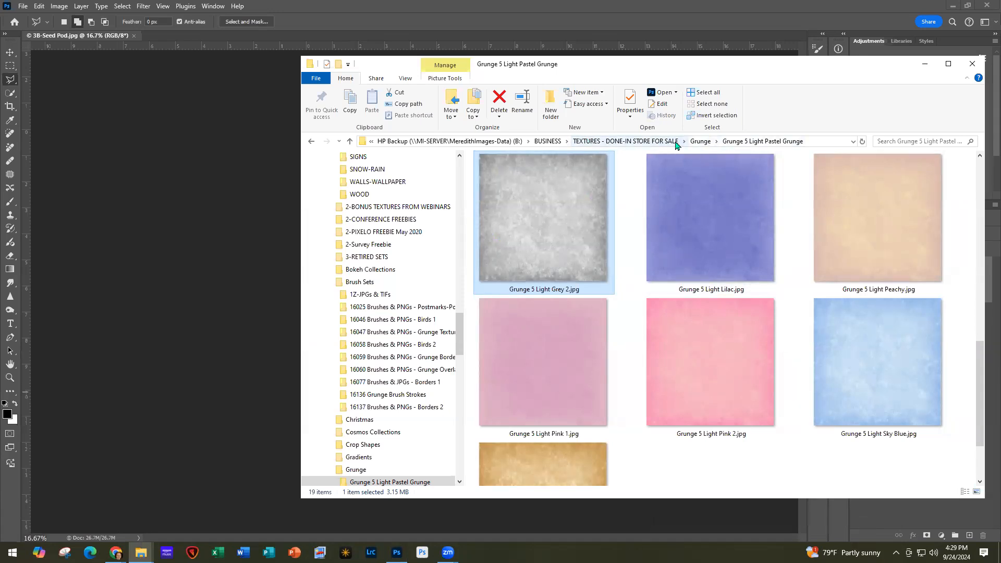
click(588, 141)
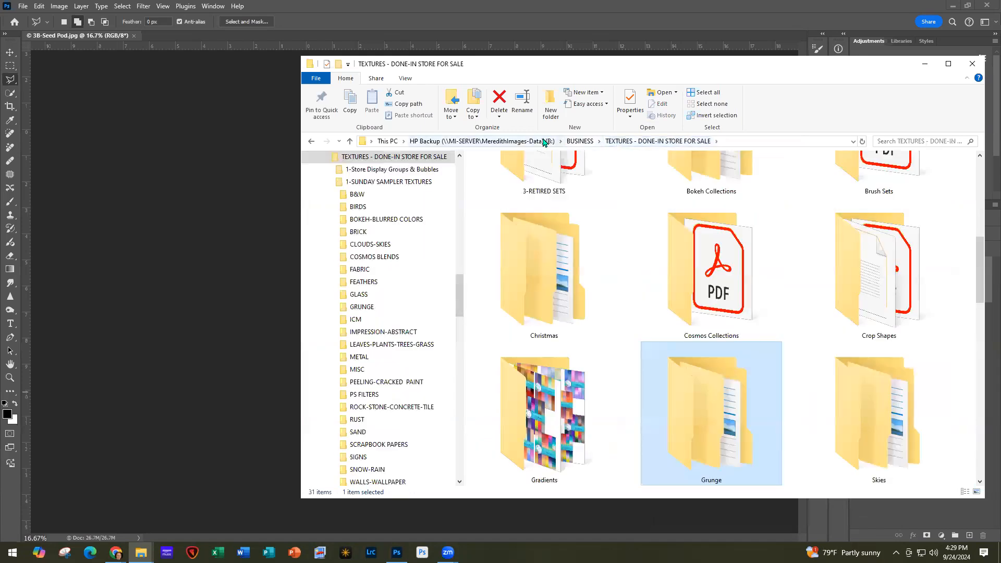
scroll(673, 263, up, 5)
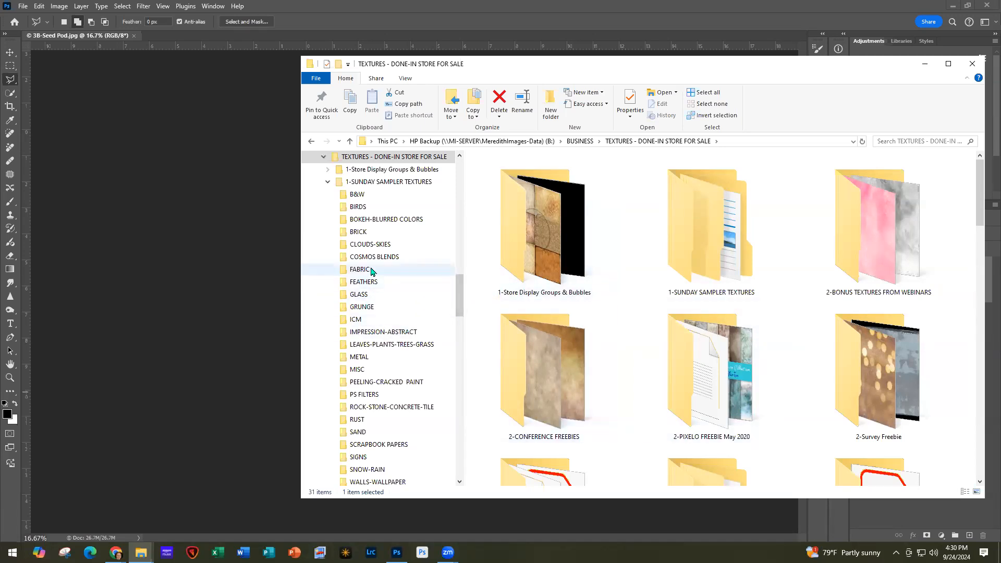
double_click(703, 244)
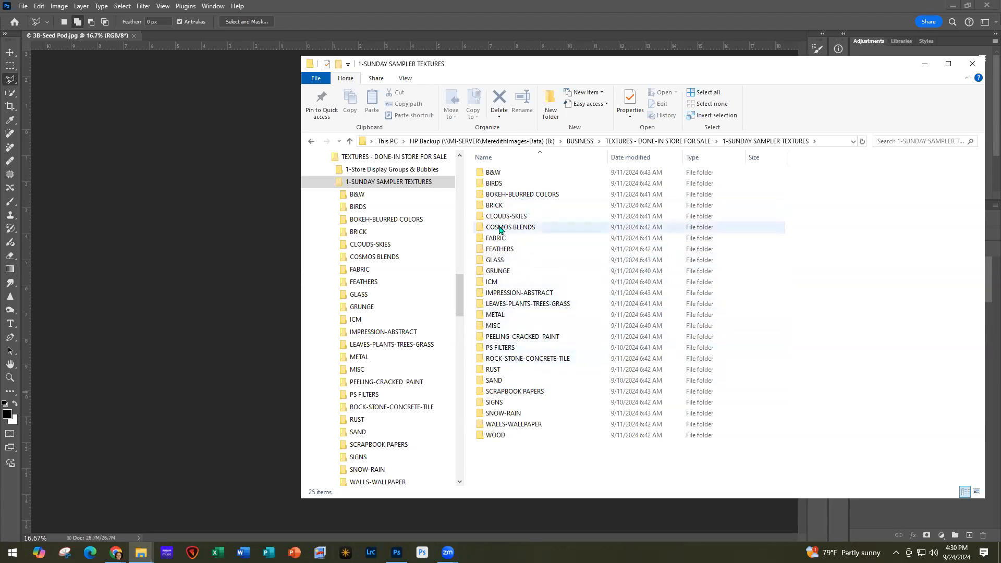
click(509, 275)
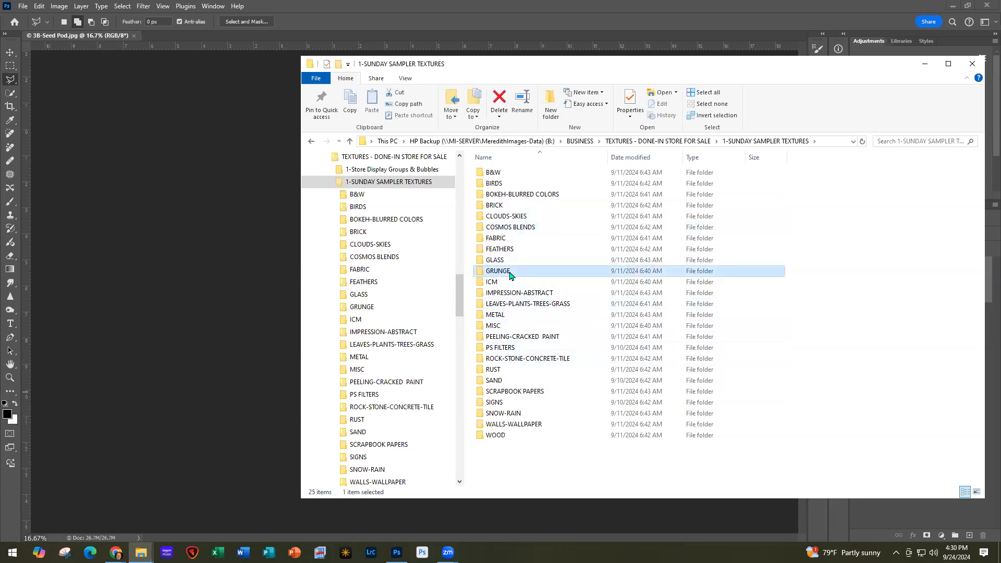
double_click(510, 274)
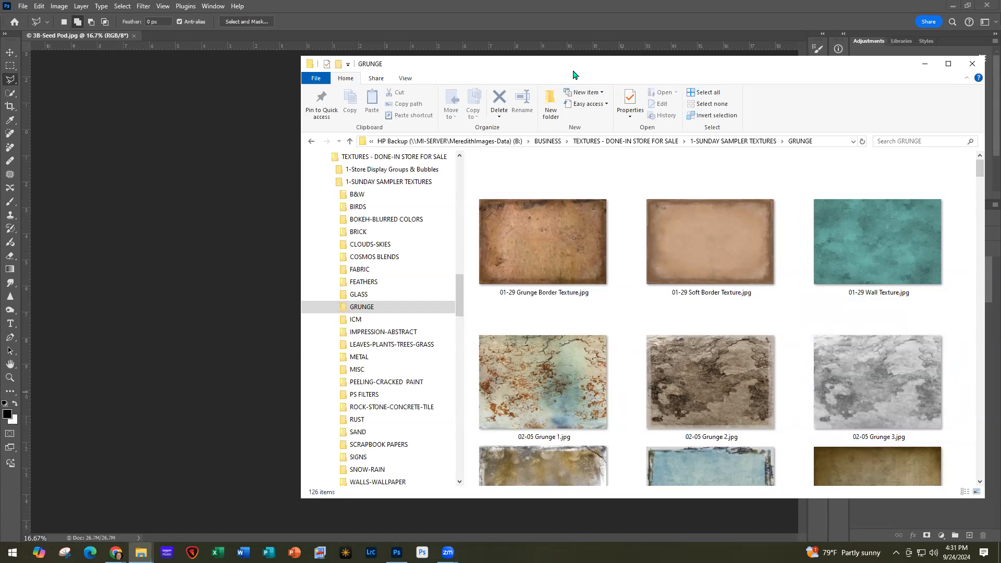
Step: Place 01-29 Grunge Border Texture.jpg over the seed pod photo, rotated -90° and scaled to 83.20% to cover the canvas, and hide its layer
drag(573, 74, 789, 94)
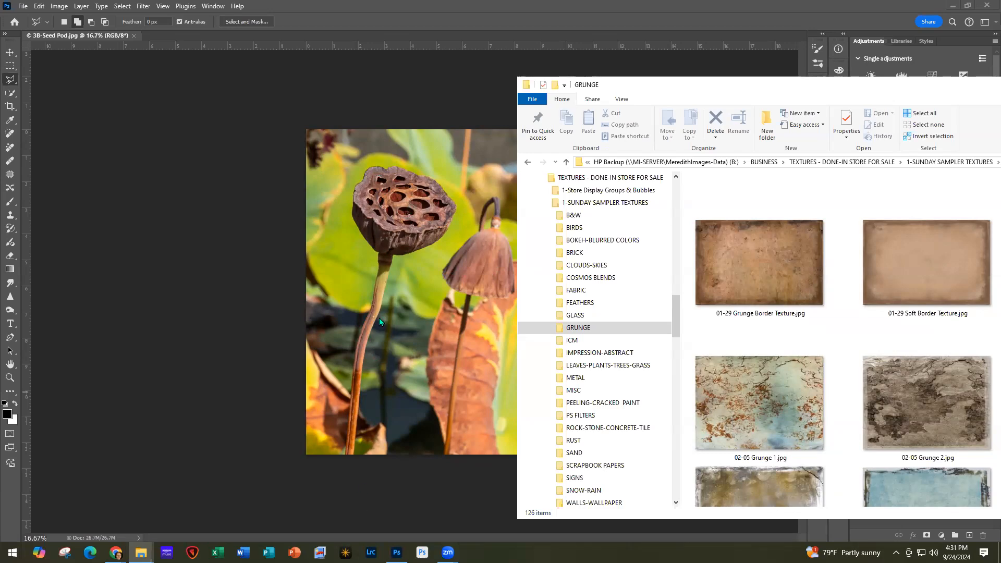
drag(794, 282, 432, 263)
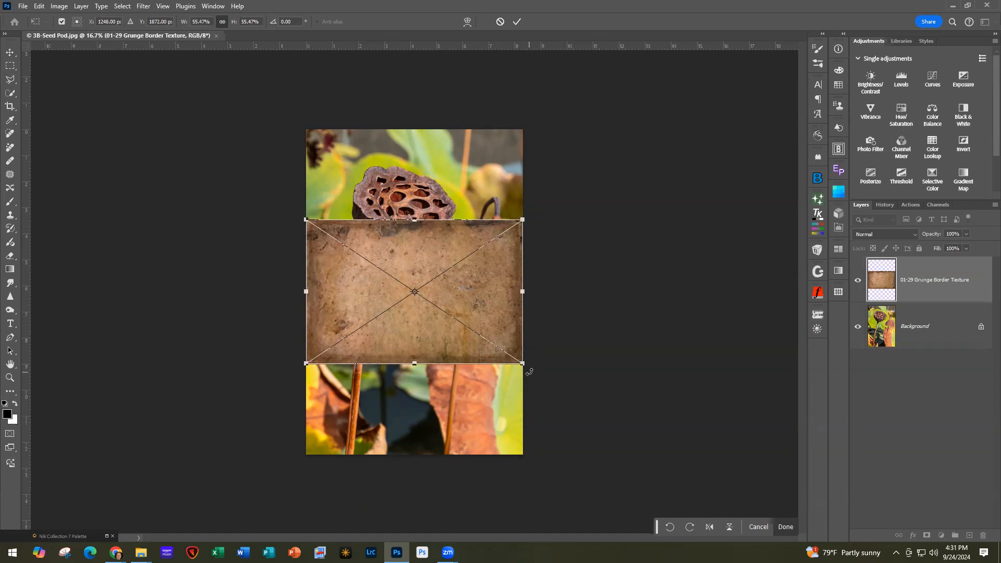
drag(529, 369, 502, 189)
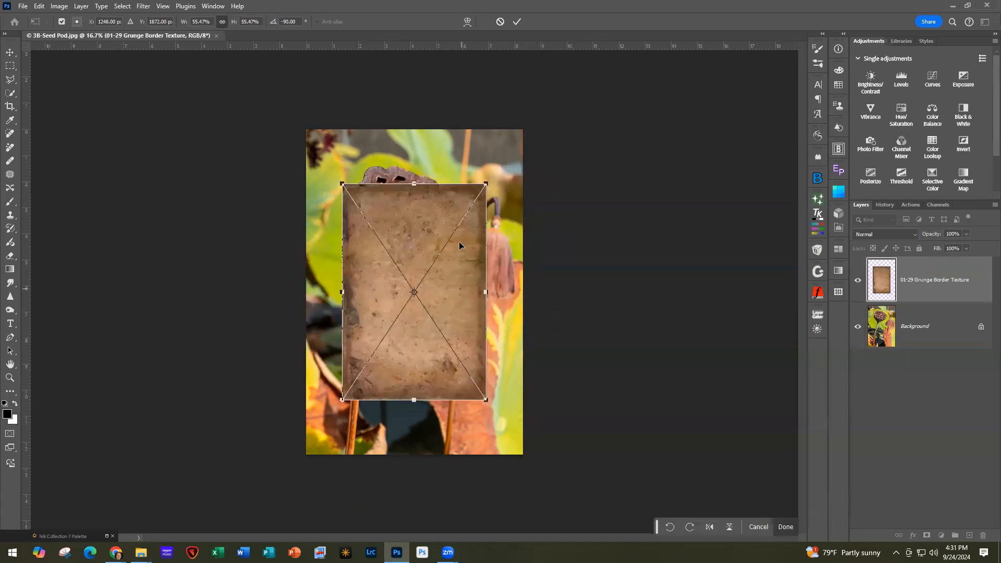
drag(397, 235, 360, 181)
drag(449, 345, 517, 458)
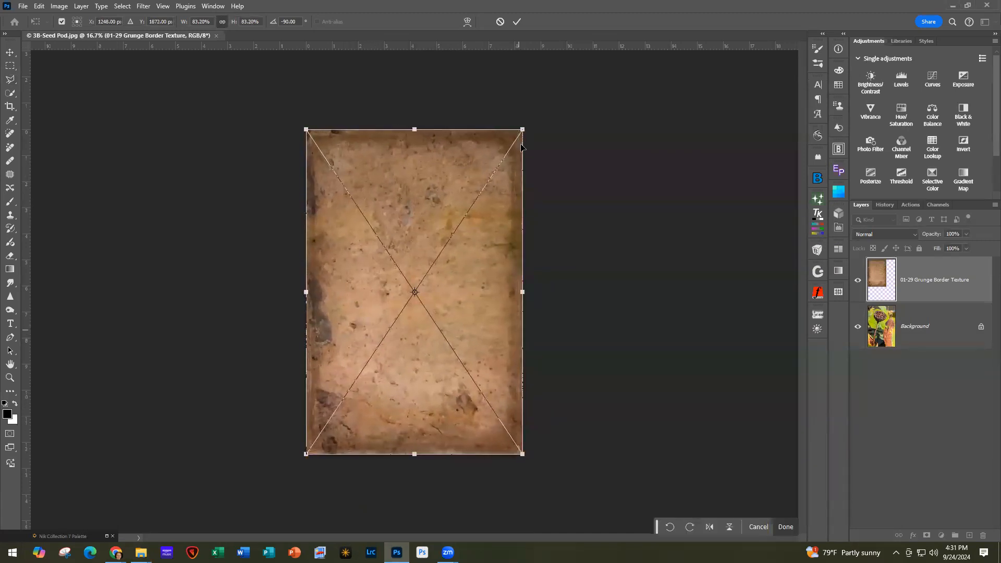
click(516, 21)
click(857, 280)
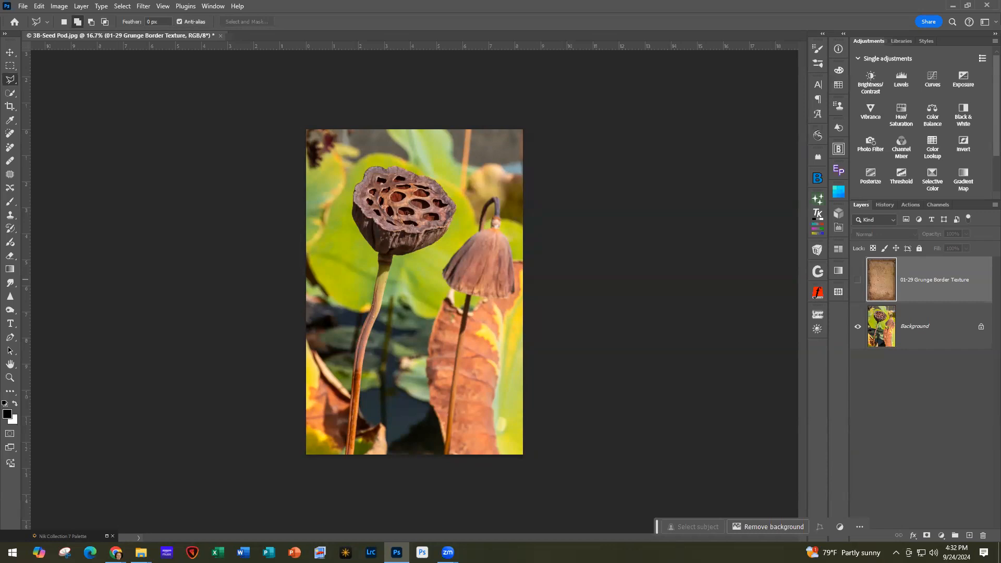
Step: Place 04-02 Grungy 1.jpg from the GRUNGE folder as the uppermost layer, rotated -90° and enlarged to fill the canvas, and hide it
key(alt+Tab)
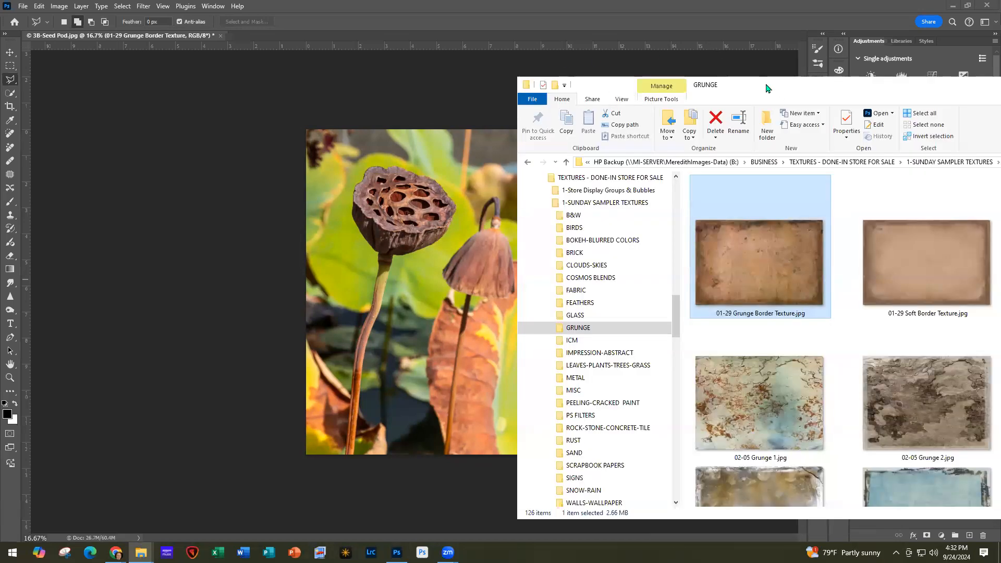
drag(766, 87, 505, 67)
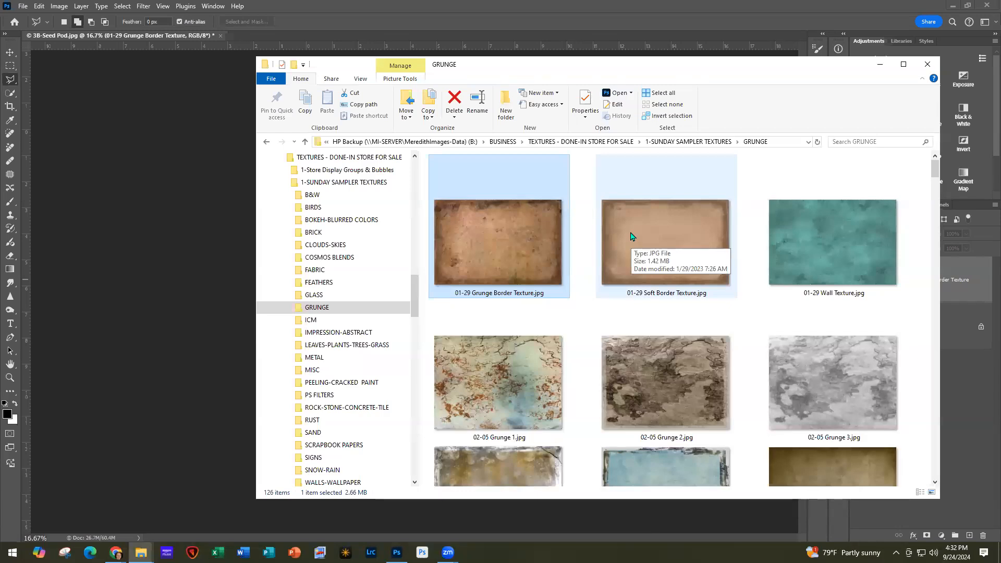
scroll(764, 338, down, 5)
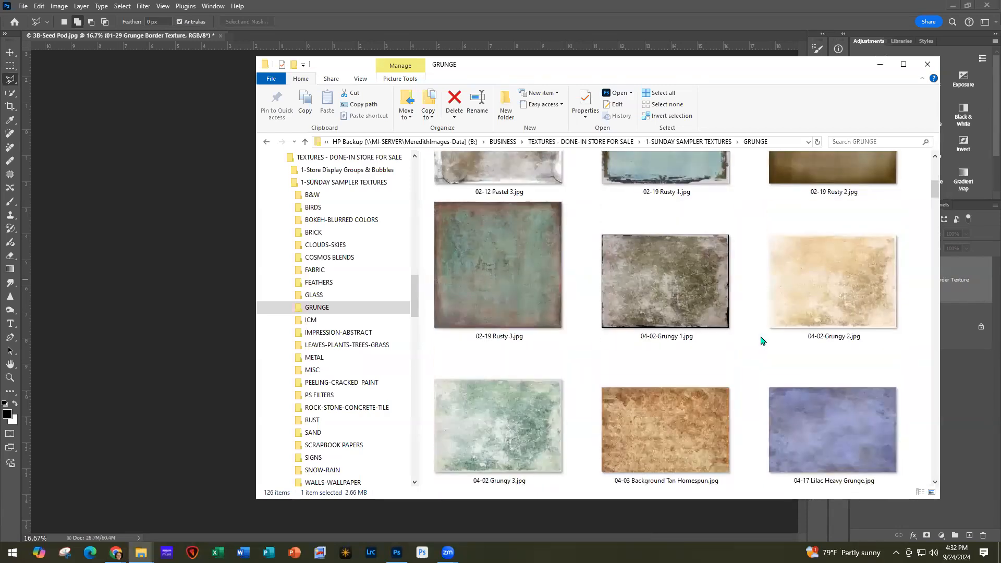
scroll(761, 341, up, 2)
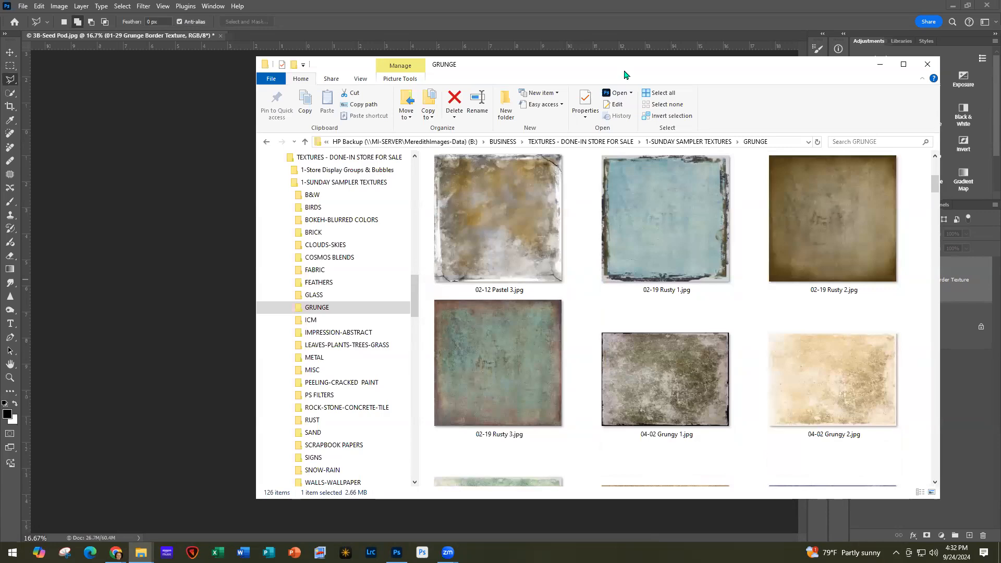
drag(626, 74, 744, 80)
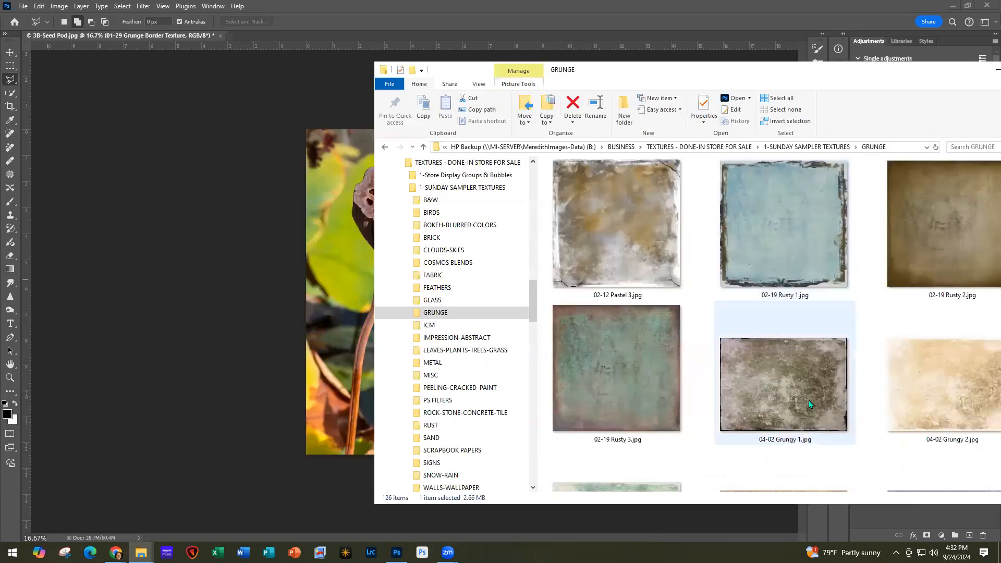
drag(805, 397, 355, 238)
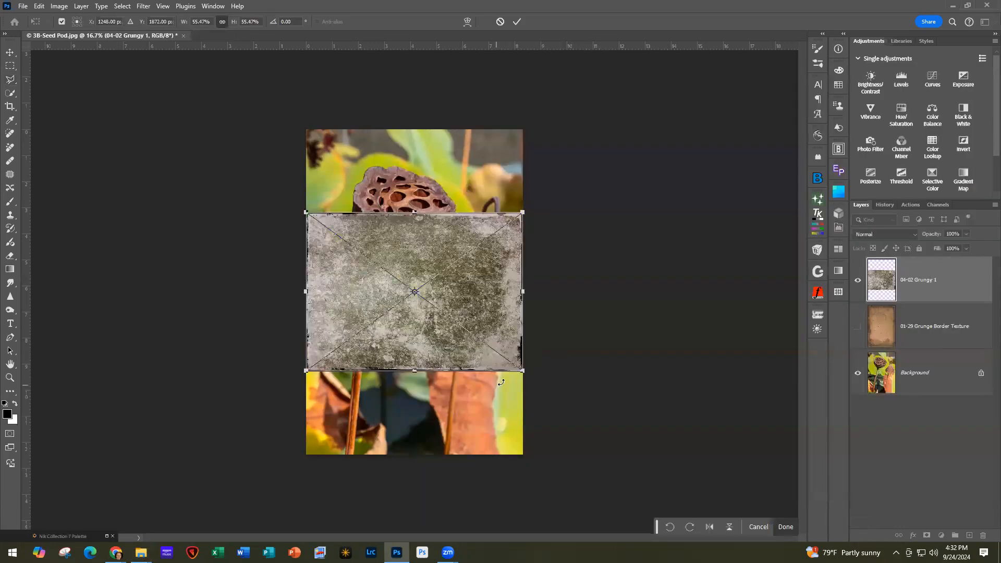
drag(530, 381, 485, 203)
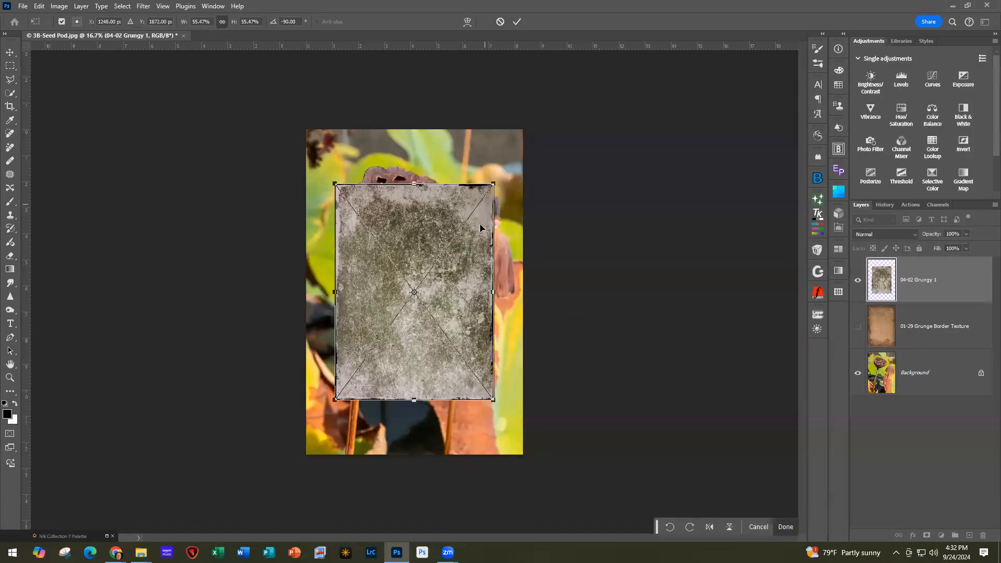
drag(453, 308, 424, 254)
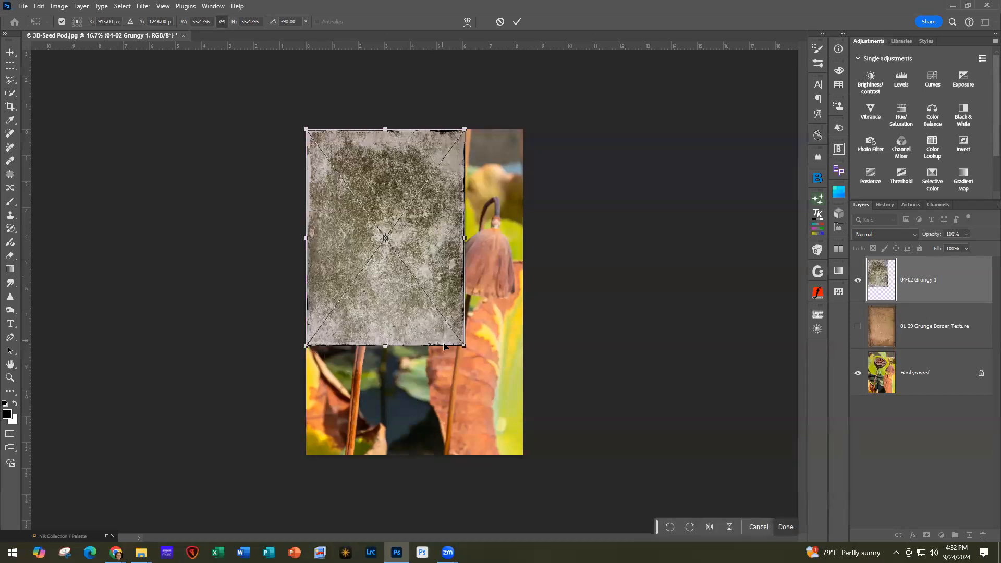
drag(463, 346, 522, 458)
click(517, 21)
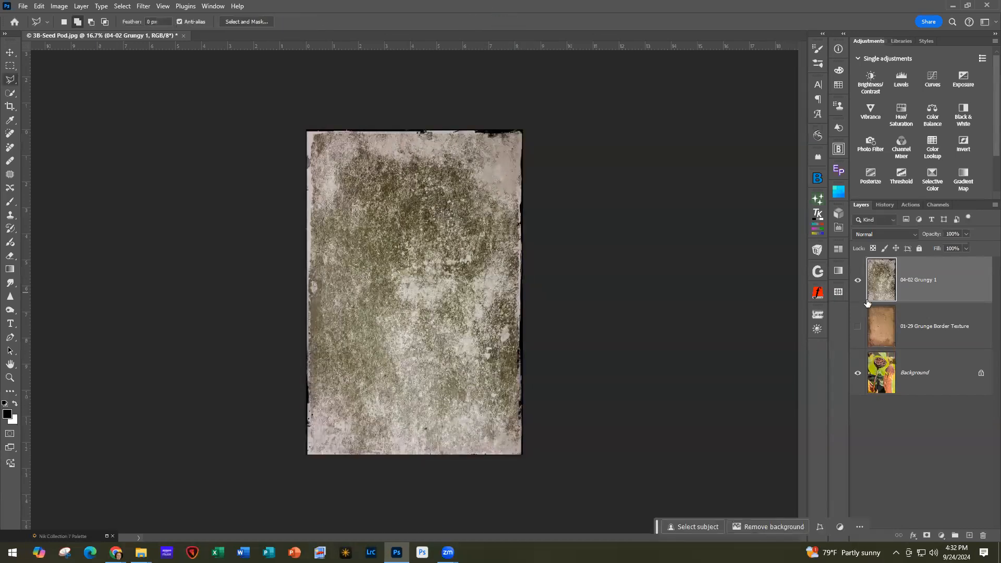
click(857, 286)
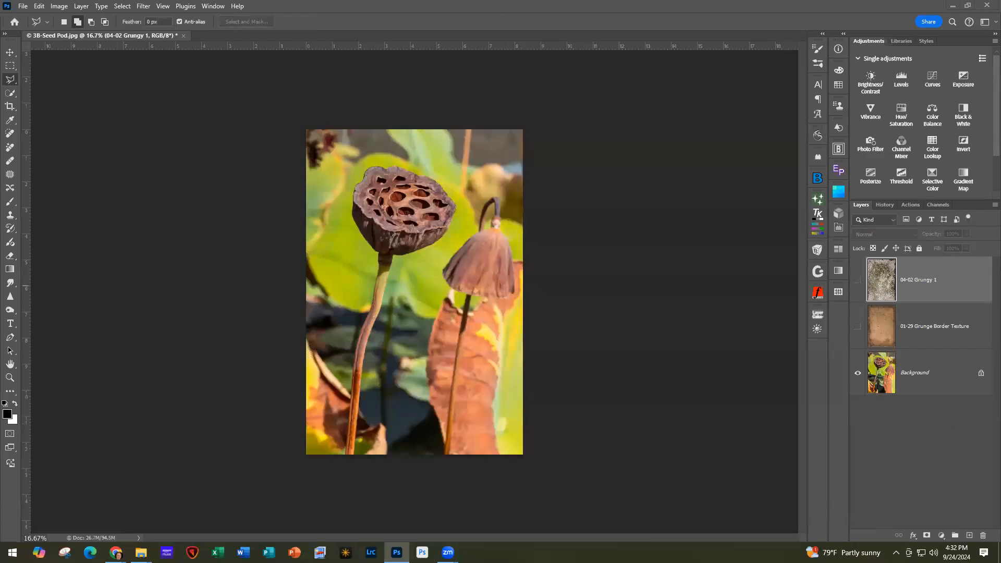
Step: Browse the GRUNGE folder in File Explorer for another texture to layer over the seed pod photo
click(141, 552)
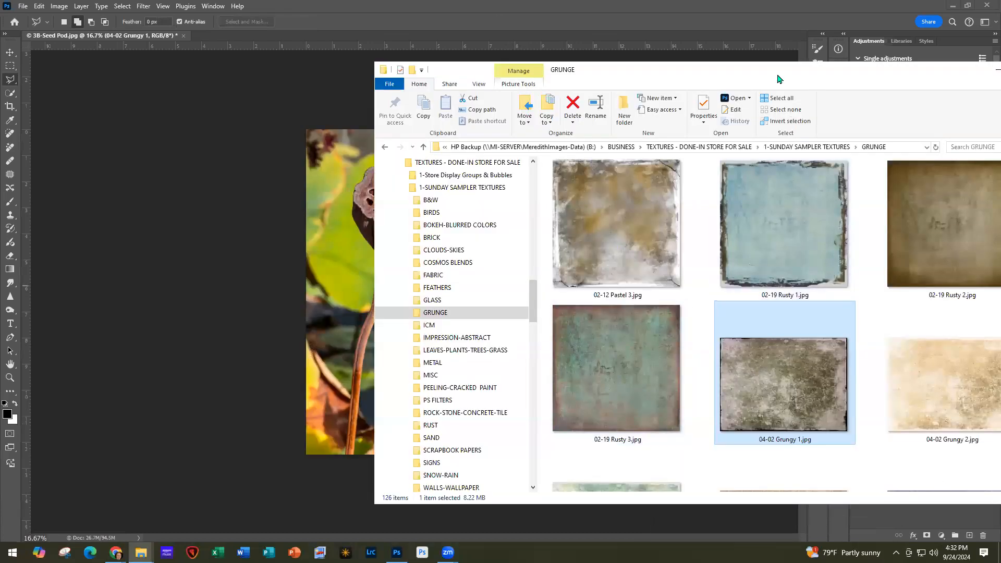
drag(775, 78, 649, 68)
scroll(681, 224, down, 4)
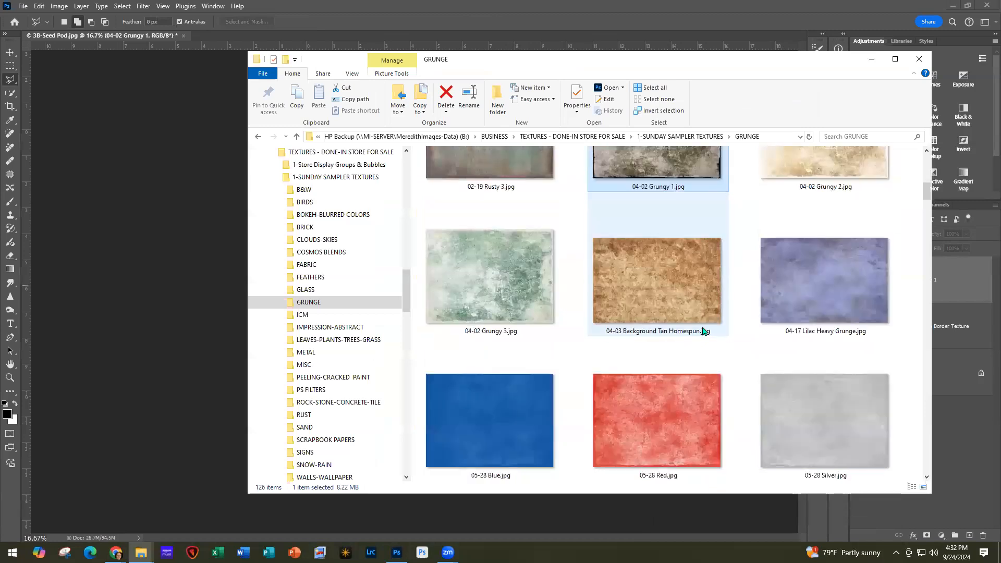
scroll(702, 331, down, 3)
scroll(702, 331, down, 3)
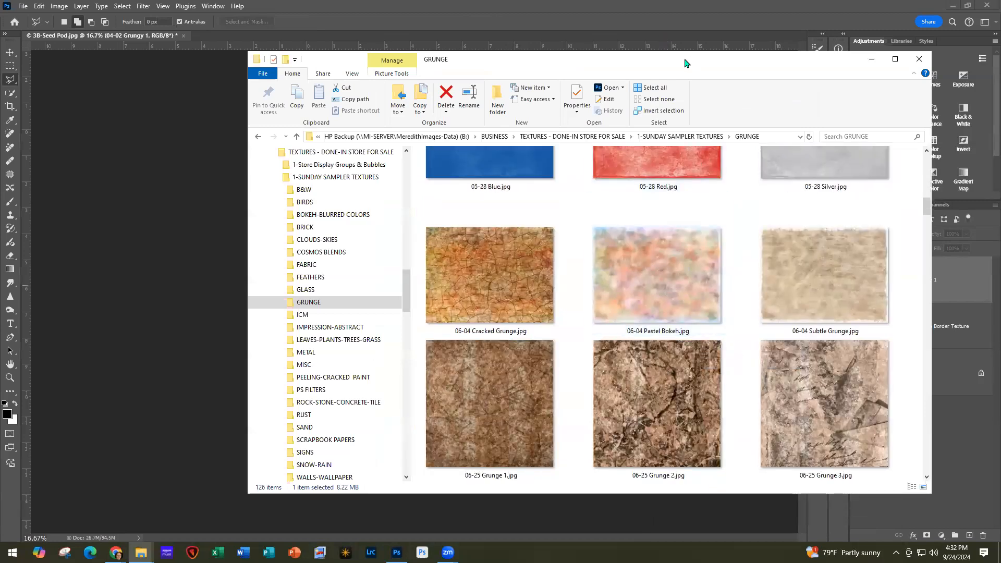
drag(684, 63, 599, 75)
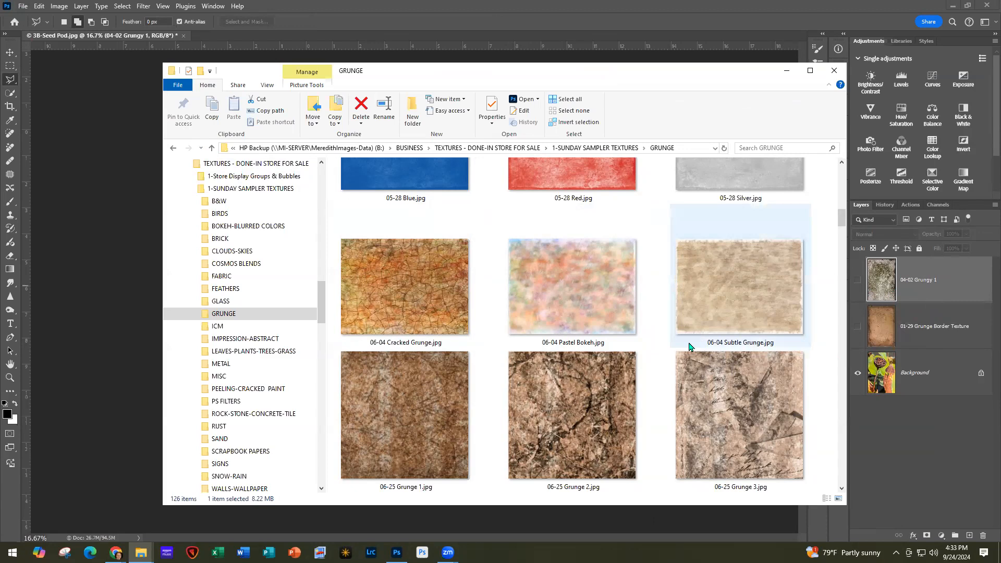
scroll(689, 347, down, 10)
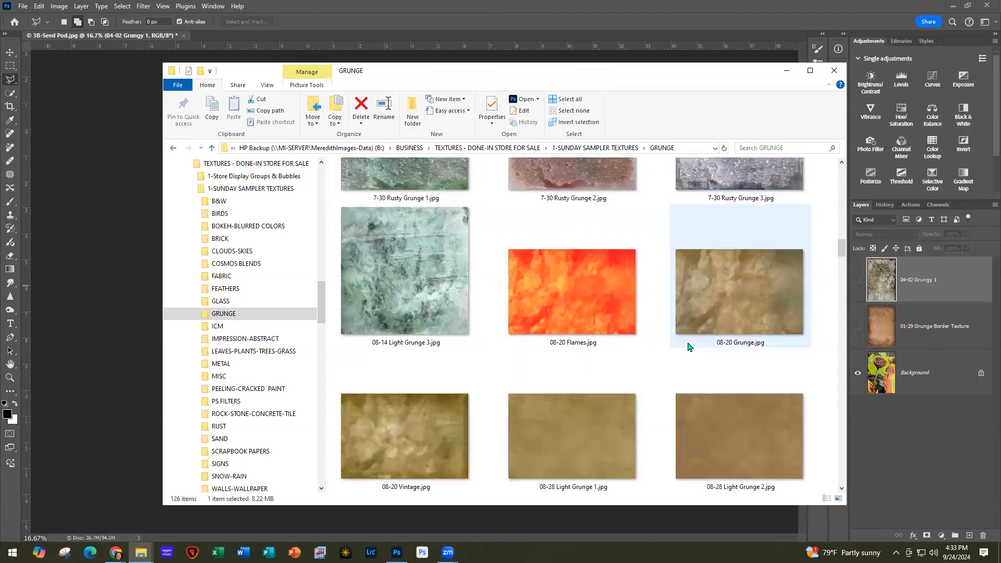
scroll(690, 346, down, 3)
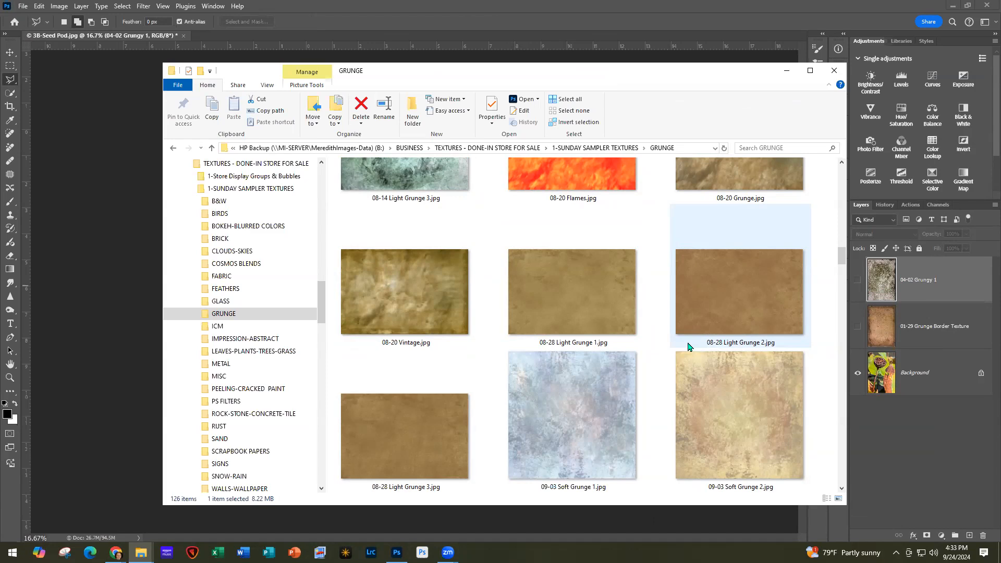
scroll(688, 346, up, 2)
scroll(688, 347, down, 6)
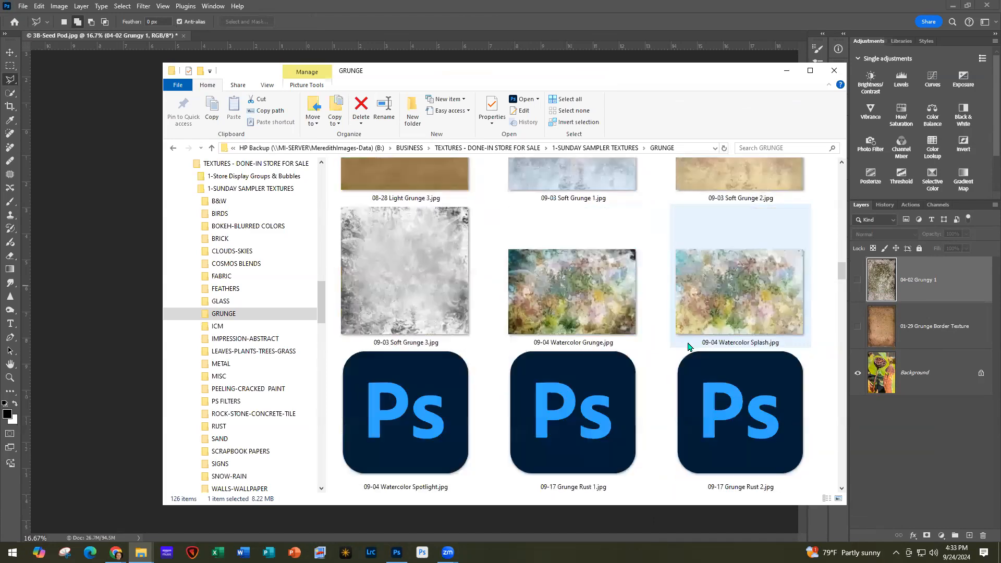
scroll(688, 346, down, 3)
scroll(688, 347, down, 3)
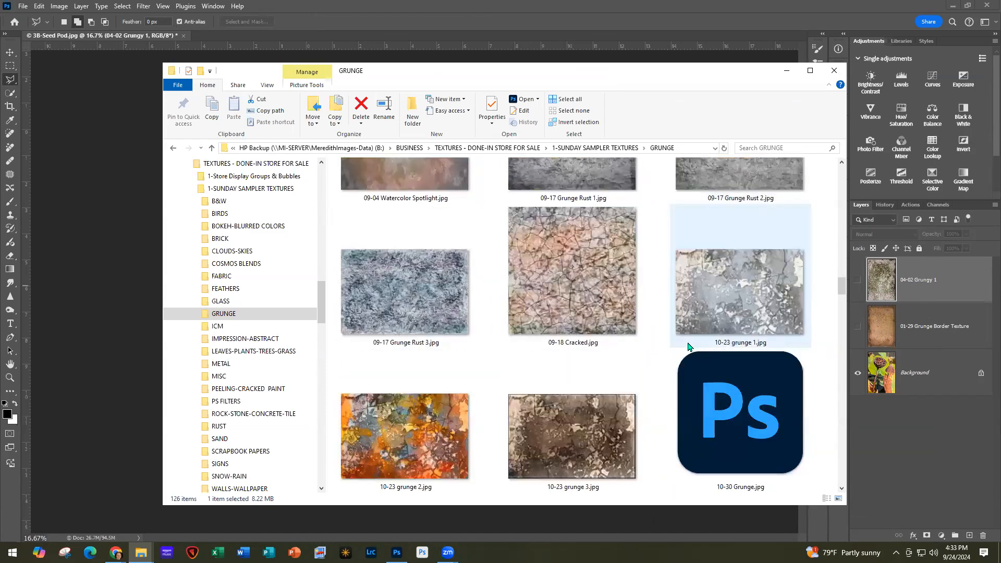
scroll(688, 347, down, 5)
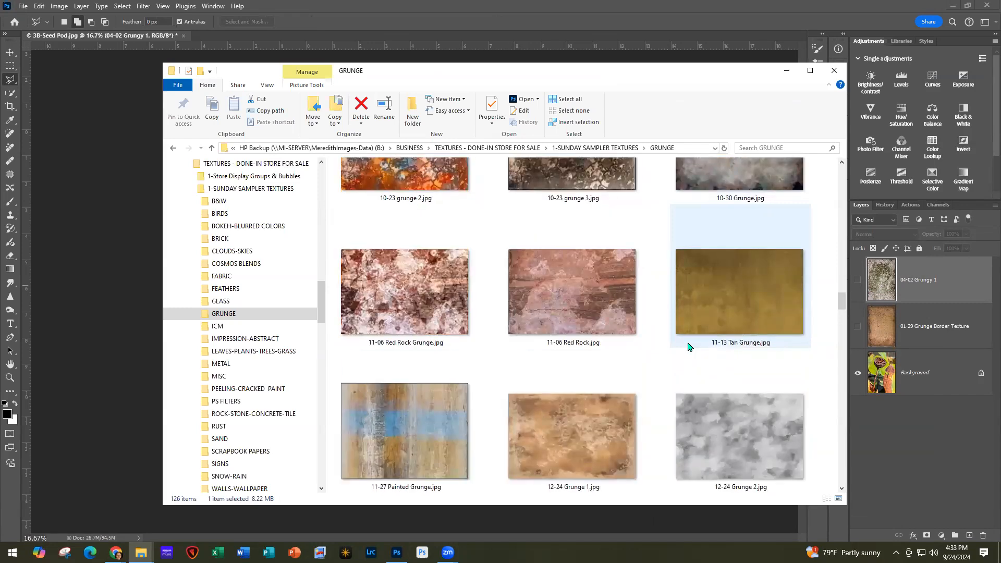
scroll(689, 346, down, 5)
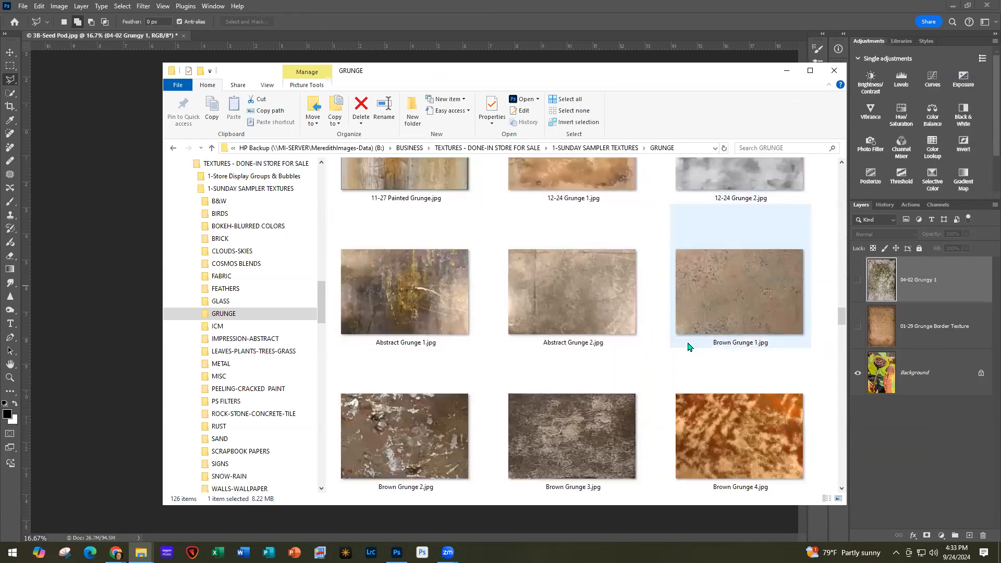
scroll(688, 346, down, 3)
scroll(688, 347, up, 2)
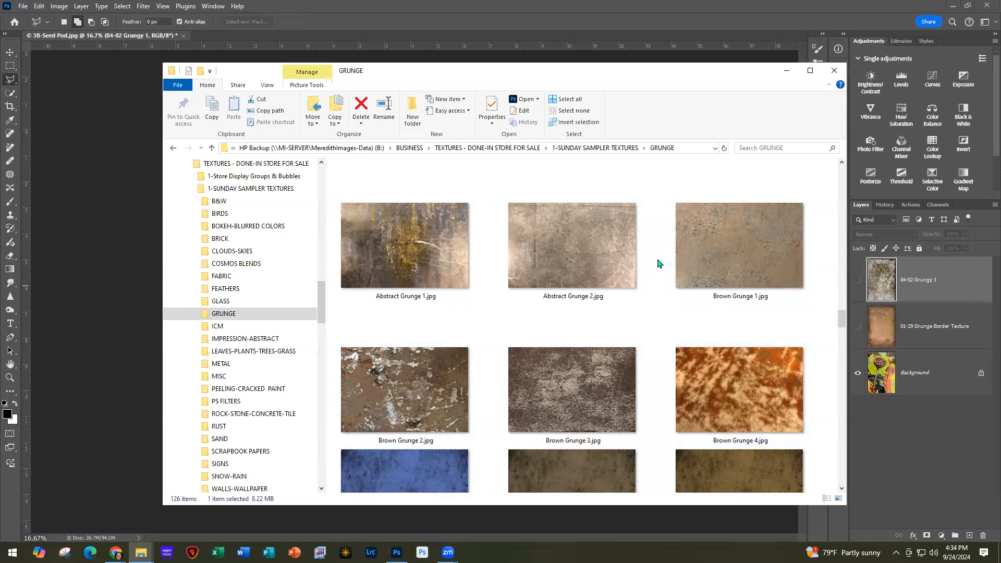
scroll(656, 287, up, 2)
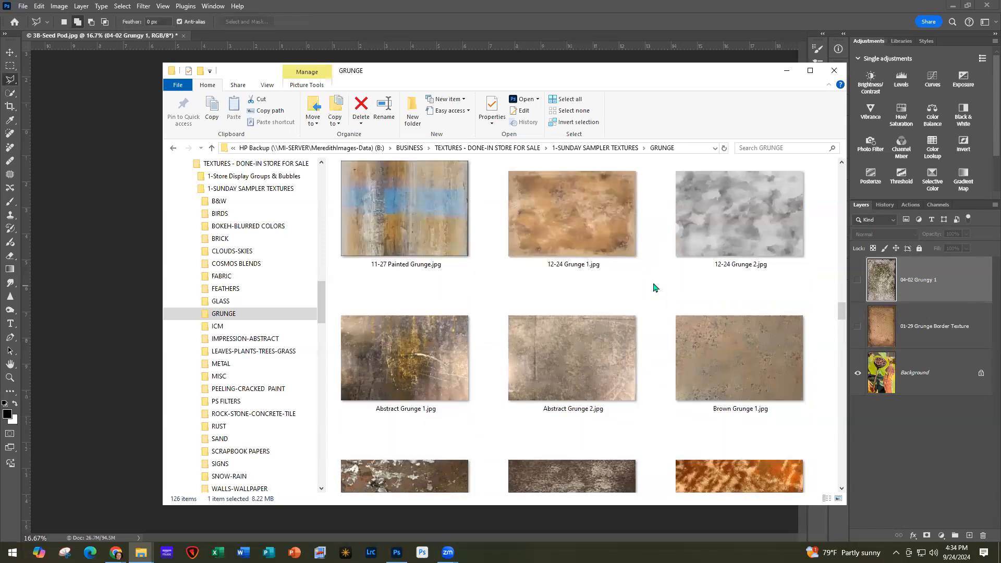
scroll(656, 287, down, 1)
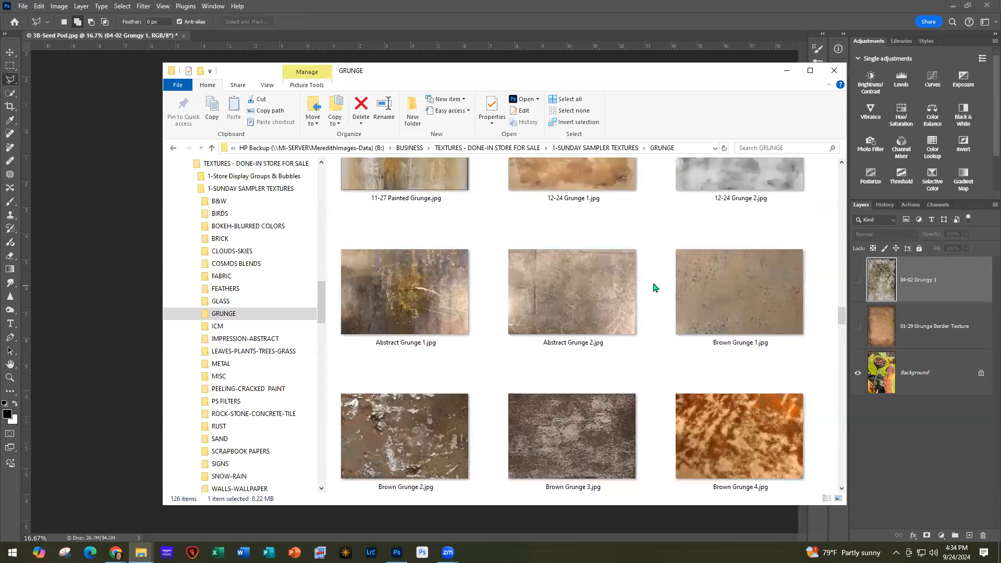
scroll(655, 287, down, 2)
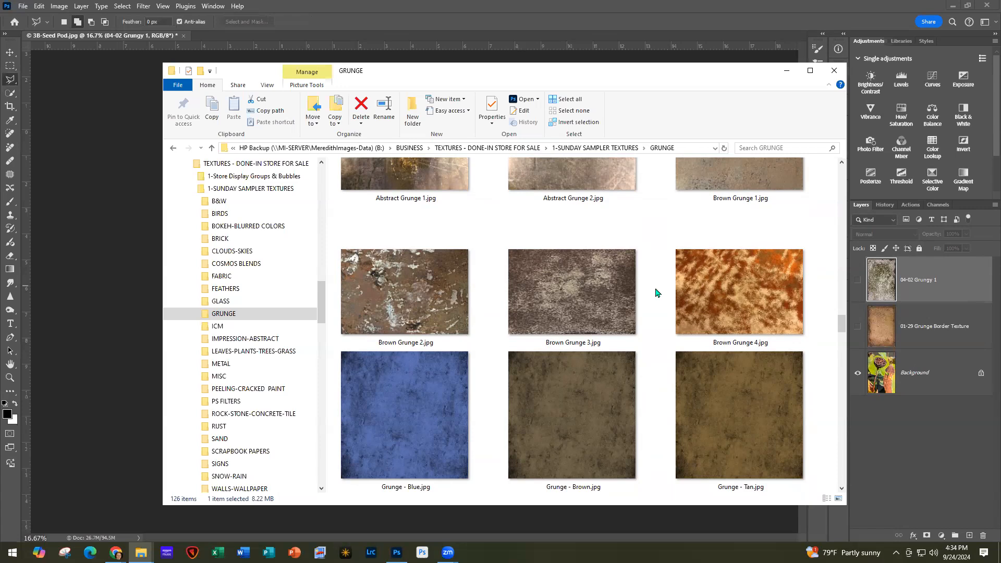
scroll(655, 292, up, 2)
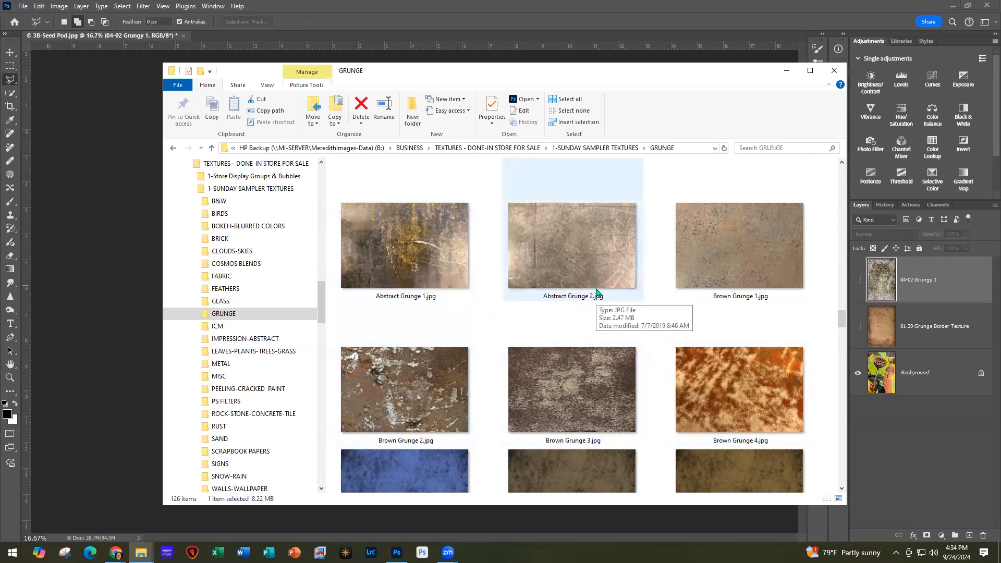
drag(597, 293, 649, 324)
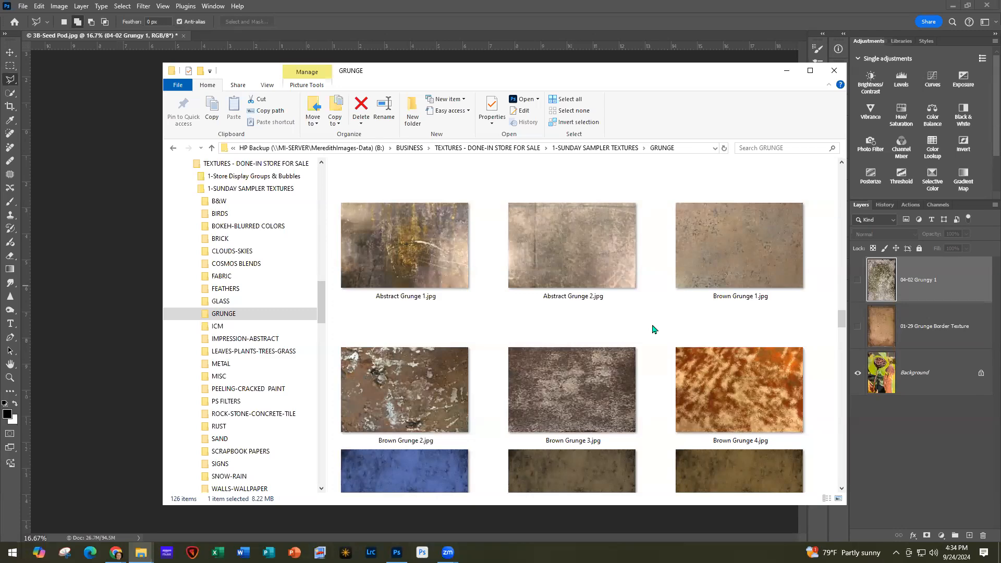
scroll(653, 329, down, 5)
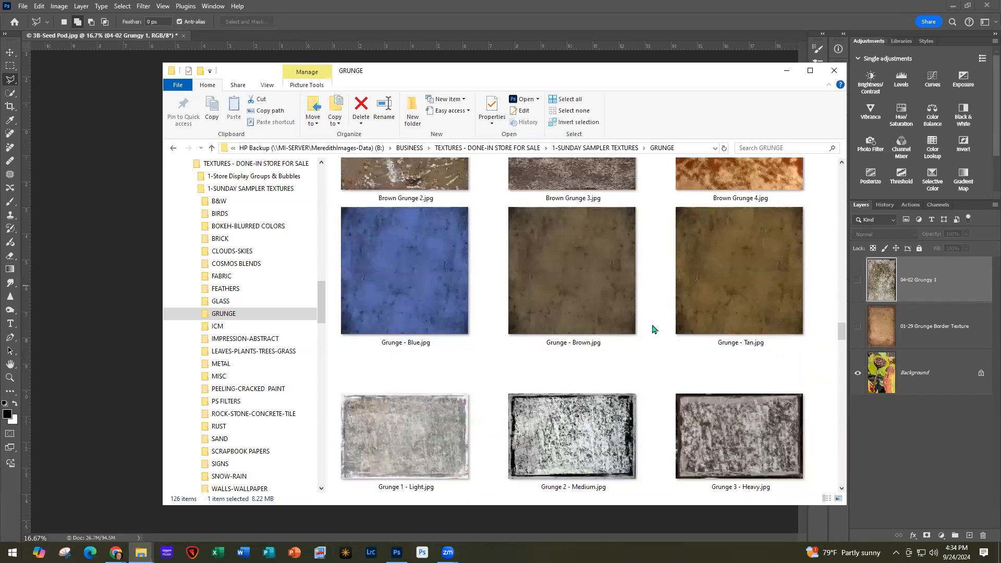
scroll(653, 328, down, 3)
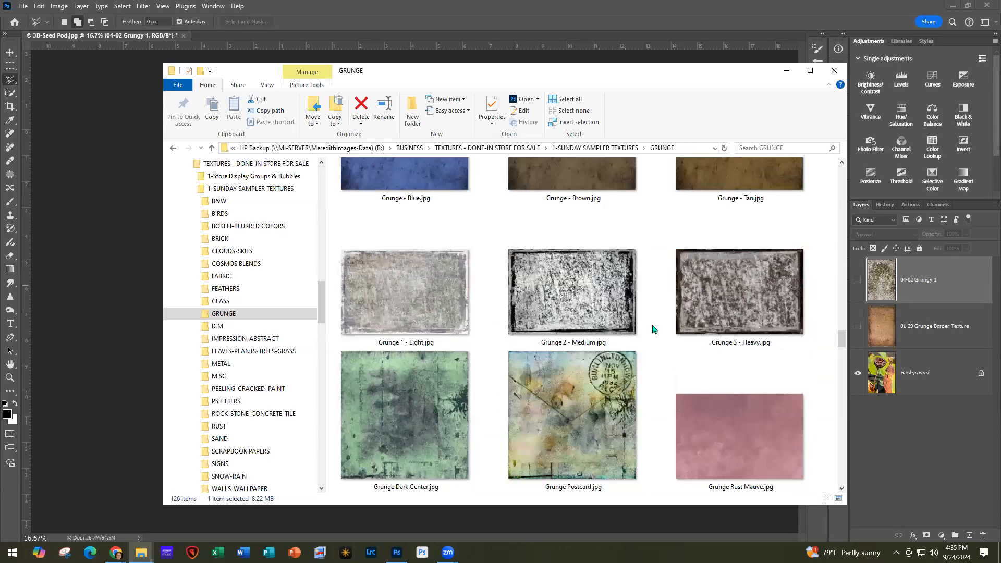
scroll(653, 329, down, 3)
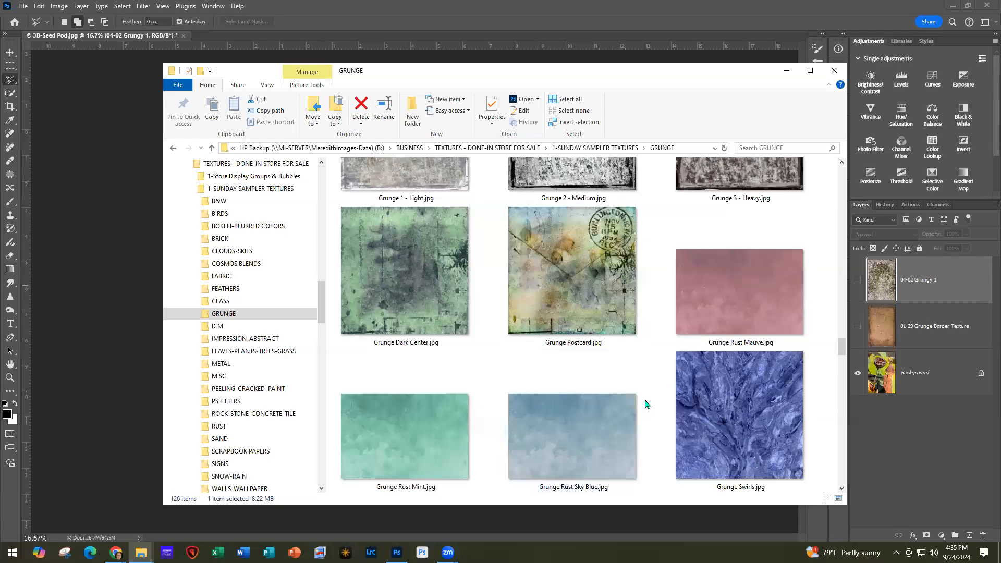
scroll(642, 384, down, 2)
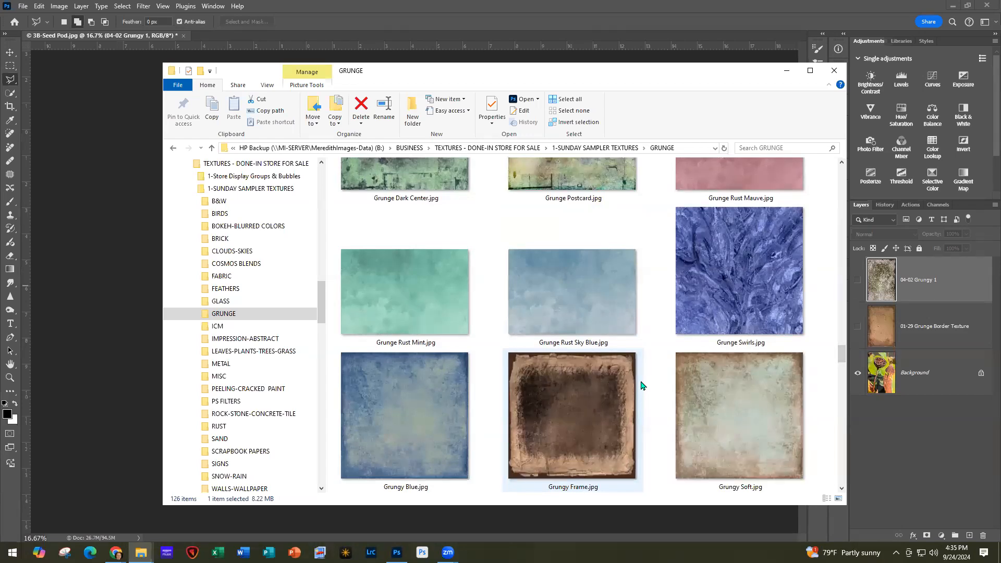
Step: Place Grungy Soft.jpg as the uppermost layer of the seed pod document, stretched vertically to fill the canvas, and hide it
drag(751, 420, 157, 219)
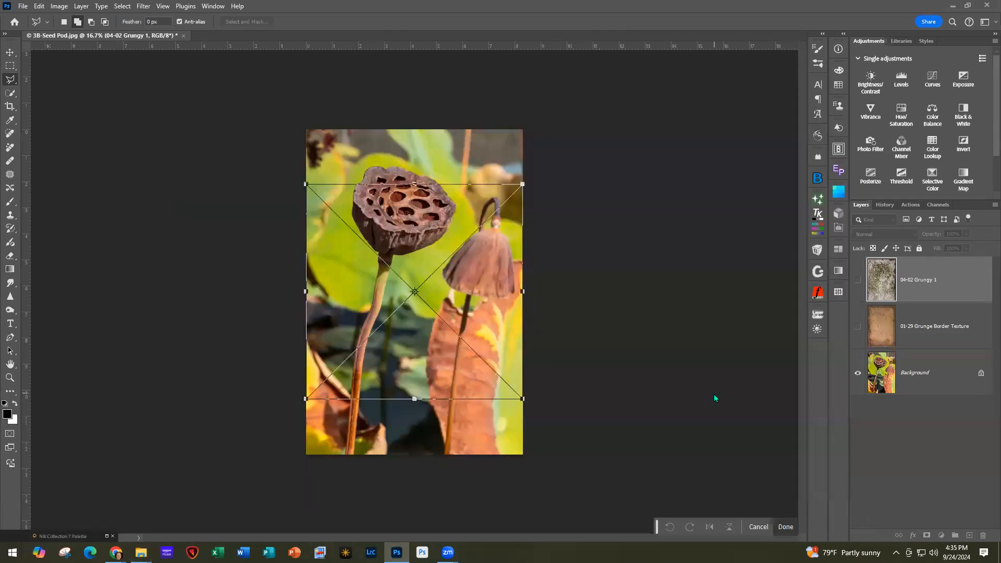
drag(480, 315, 481, 264)
drag(411, 343, 421, 454)
click(515, 22)
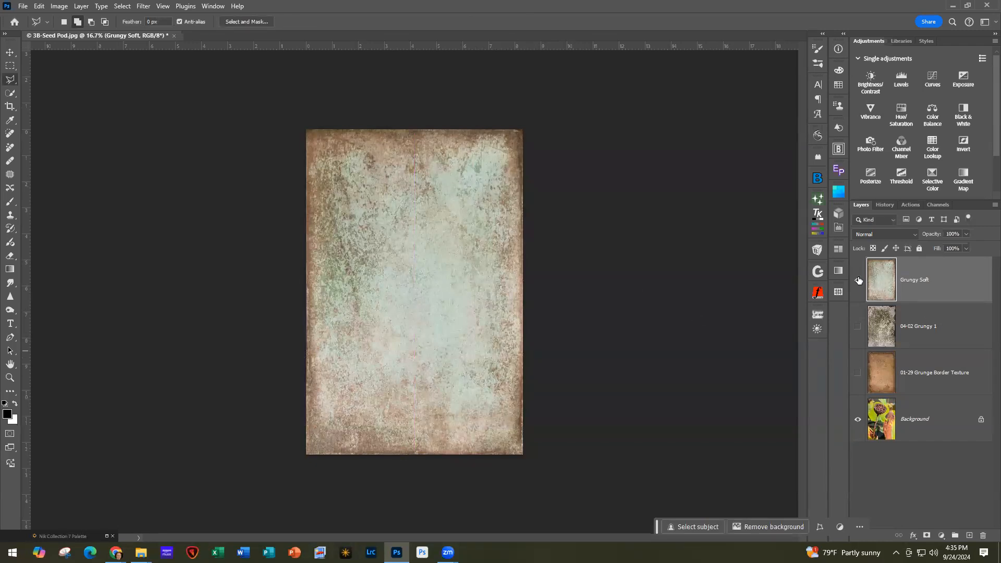
click(858, 280)
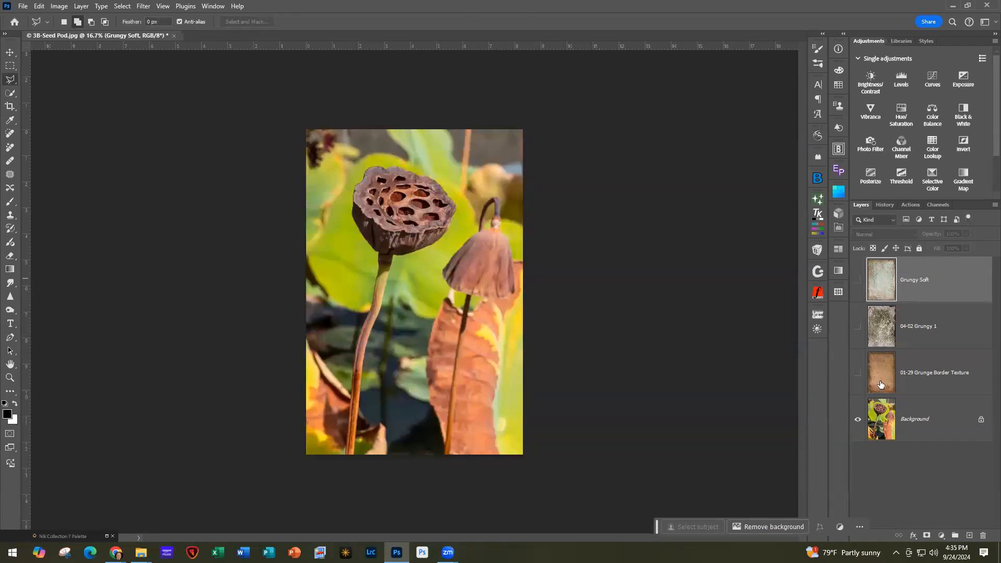
Step: Select the subject on the Background layer, subtracting the smaller drooping pod and leaf fragments to keep only the large seed pod and stem
click(880, 419)
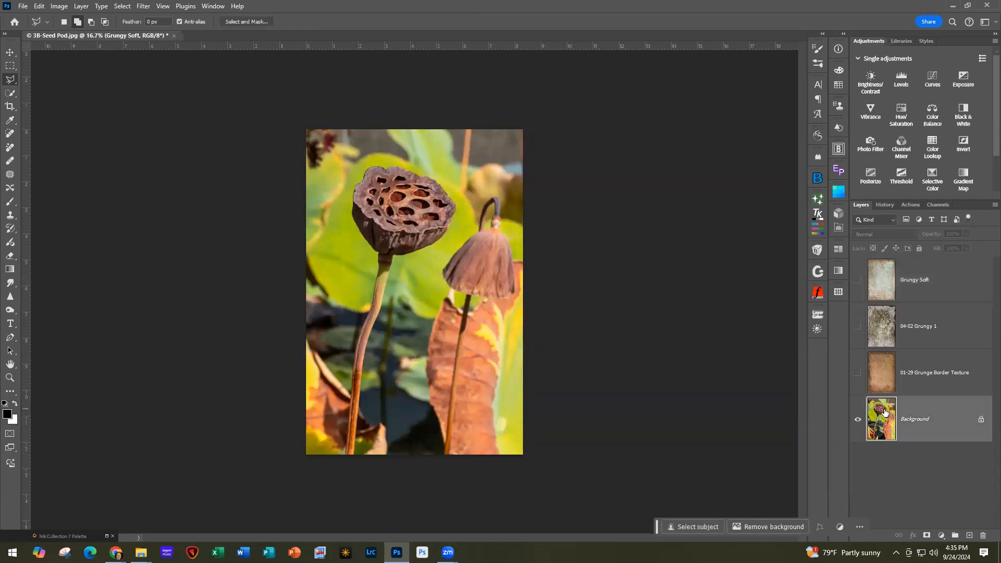
click(10, 93)
click(299, 22)
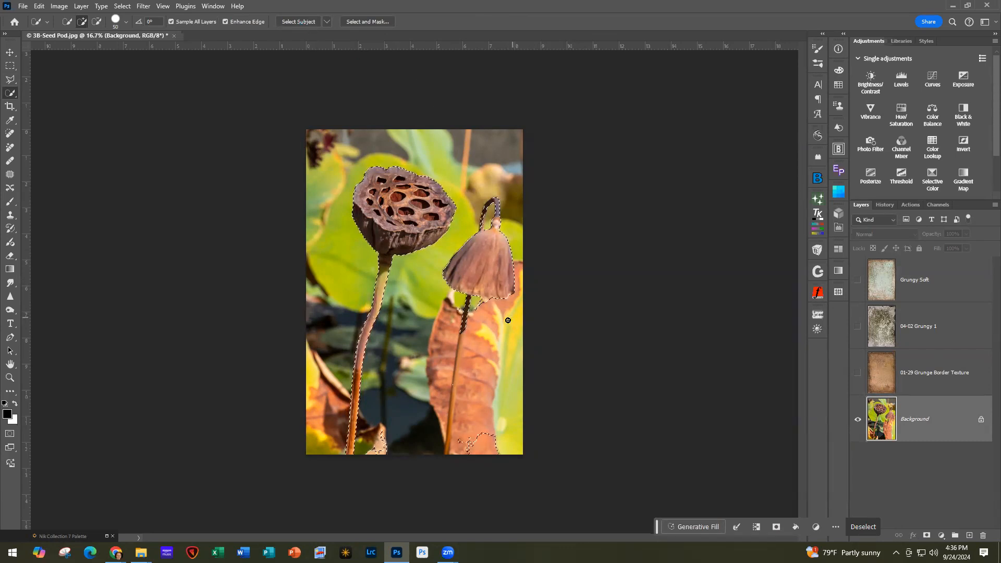
key(alt)
alt+click(486, 253)
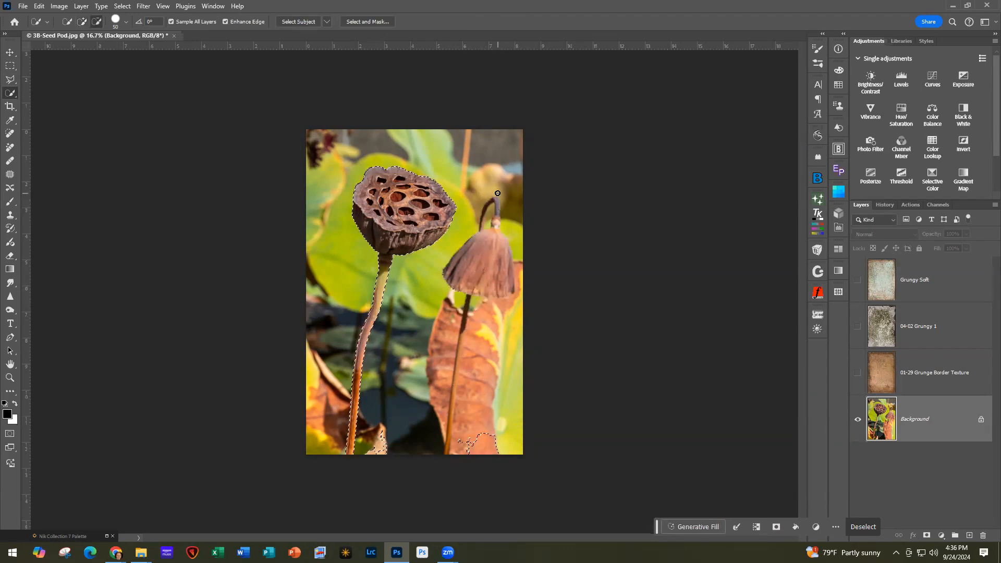
drag(507, 428, 459, 453)
drag(383, 442, 382, 465)
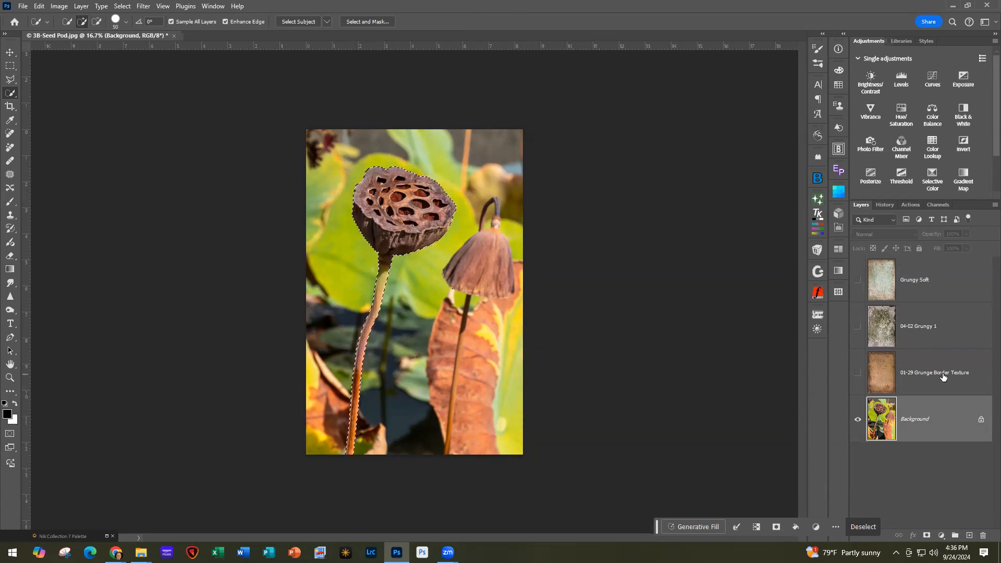
Step: Copy the selected seed pod and stem to a new layer and move it above all the texture layers
key(ctrl+j)
drag(950, 420, 960, 276)
Step: Show the 01-29 Grunge Border Texture layer and lower its opacity to 72%
click(858, 420)
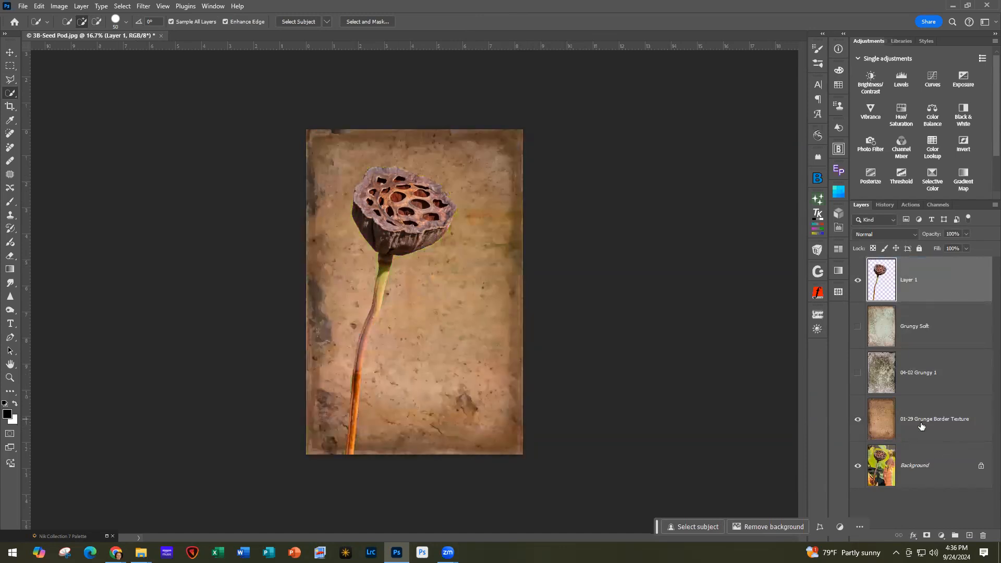
click(921, 427)
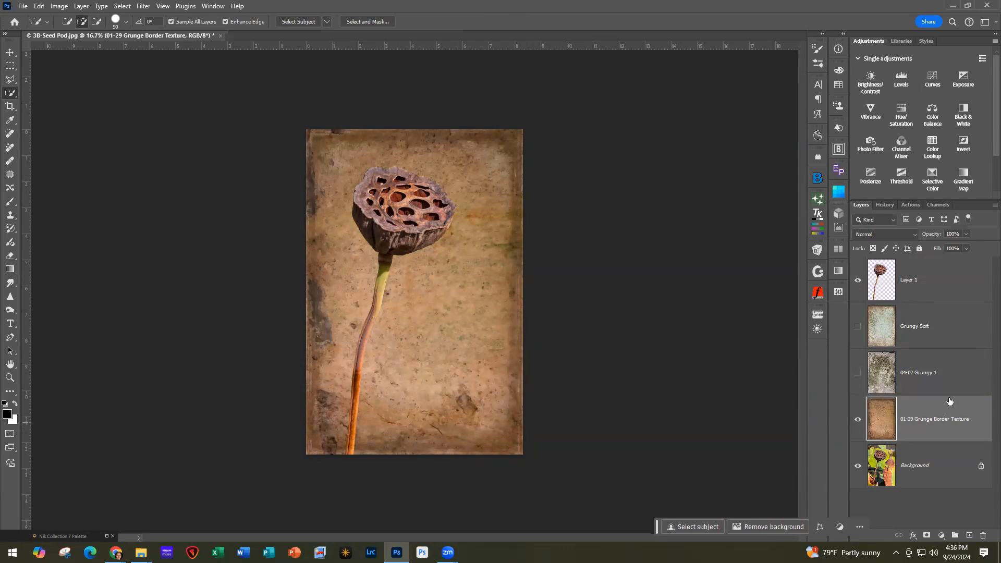
click(965, 234)
drag(967, 248, 953, 251)
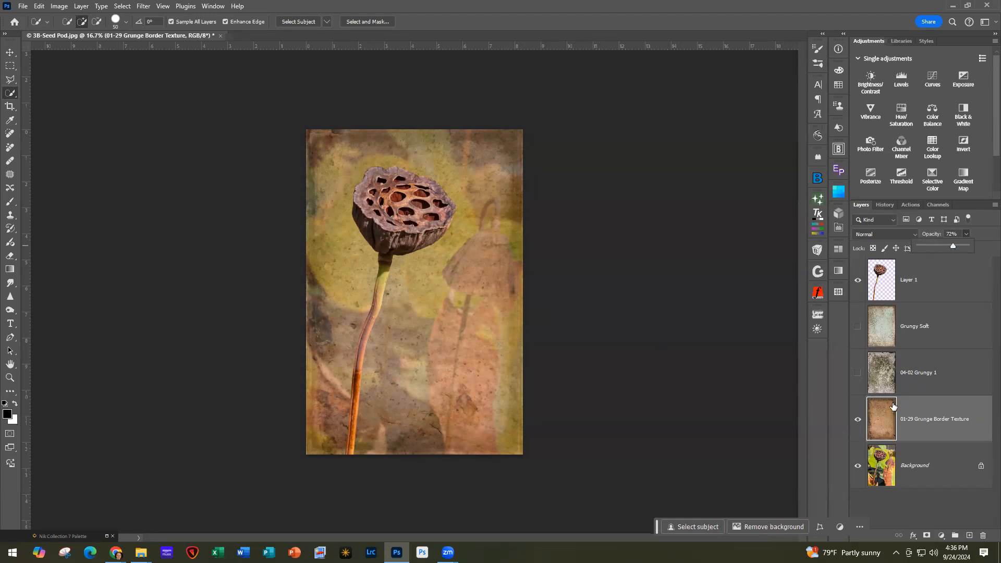
Step: Show the 04-02 Grungy 1 texture layer and blend it in Multiply mode at 64% opacity
click(857, 374)
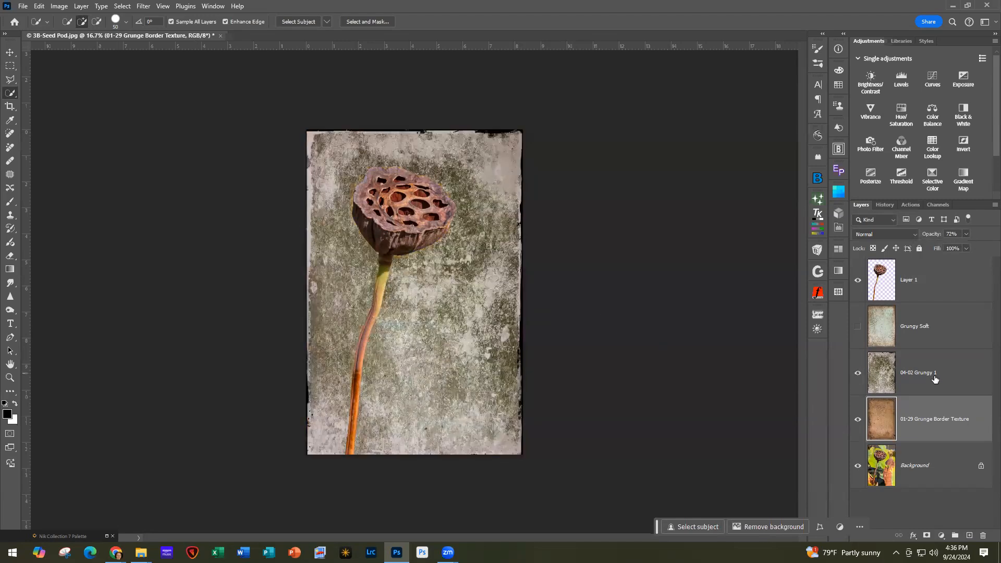
click(951, 375)
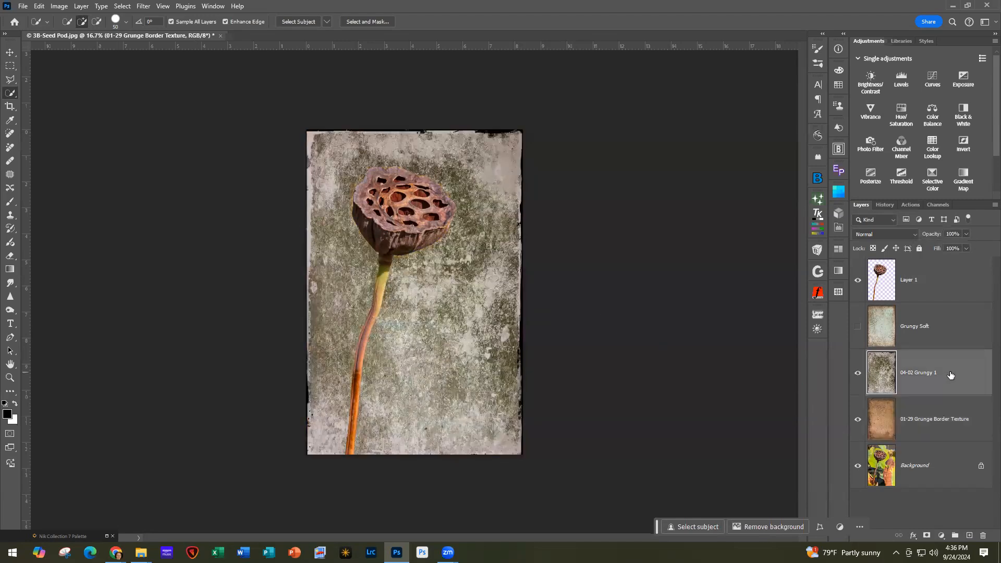
click(887, 234)
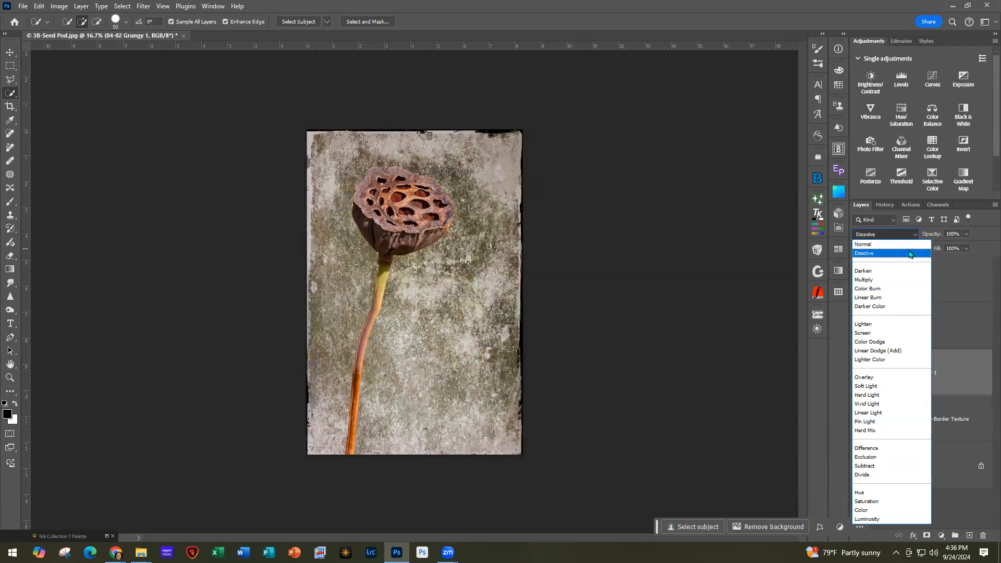
click(954, 331)
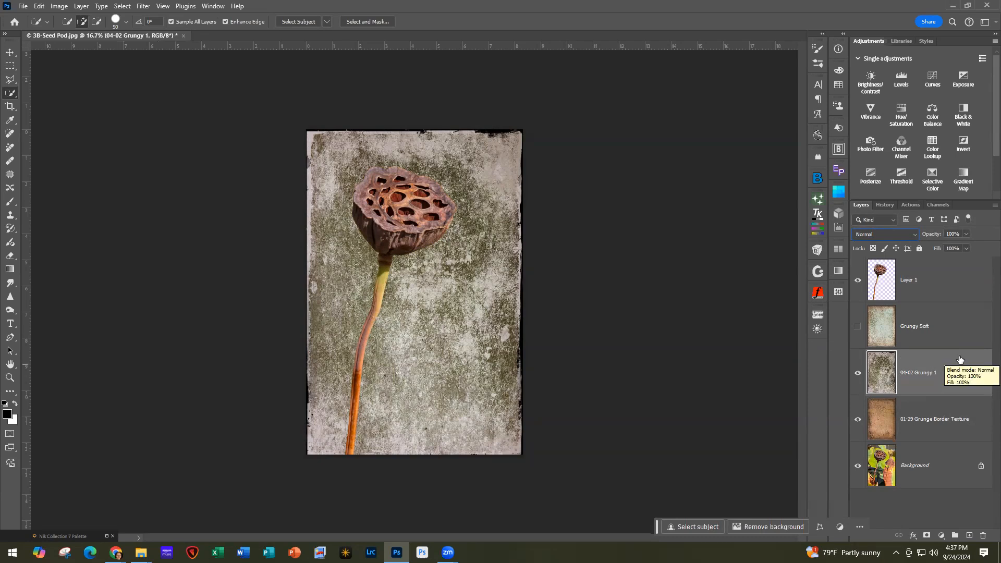
click(914, 237)
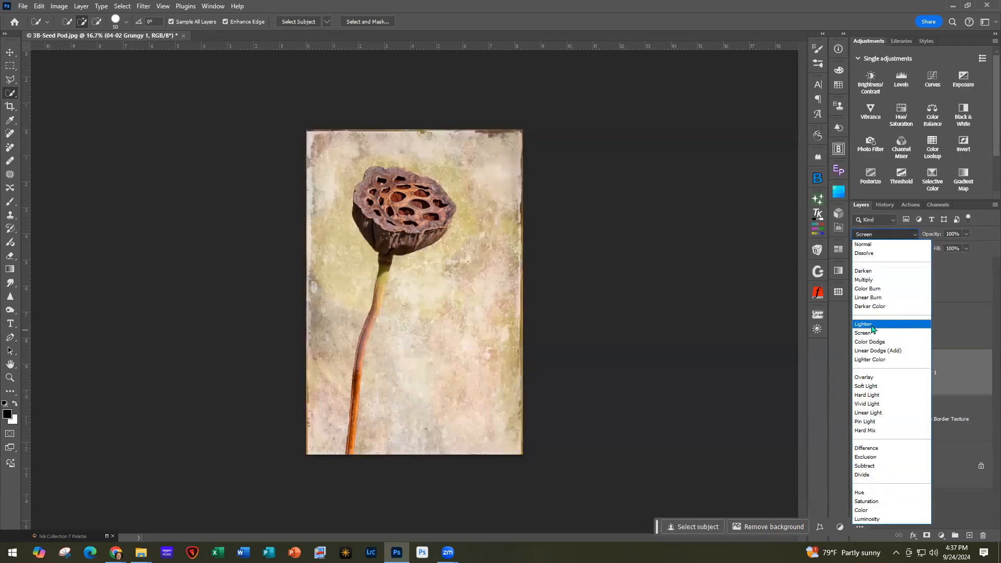
click(871, 281)
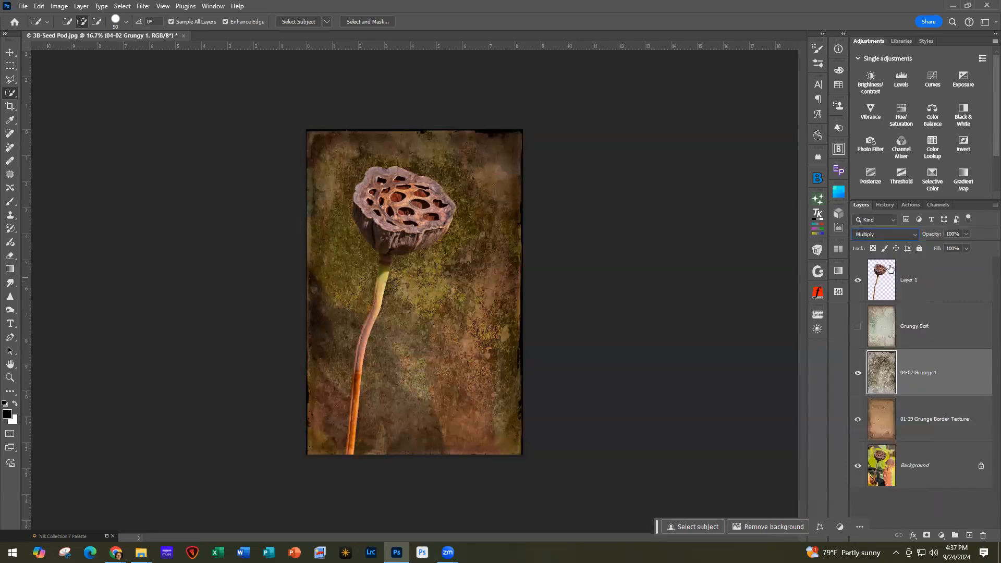
click(966, 233)
drag(966, 248, 950, 248)
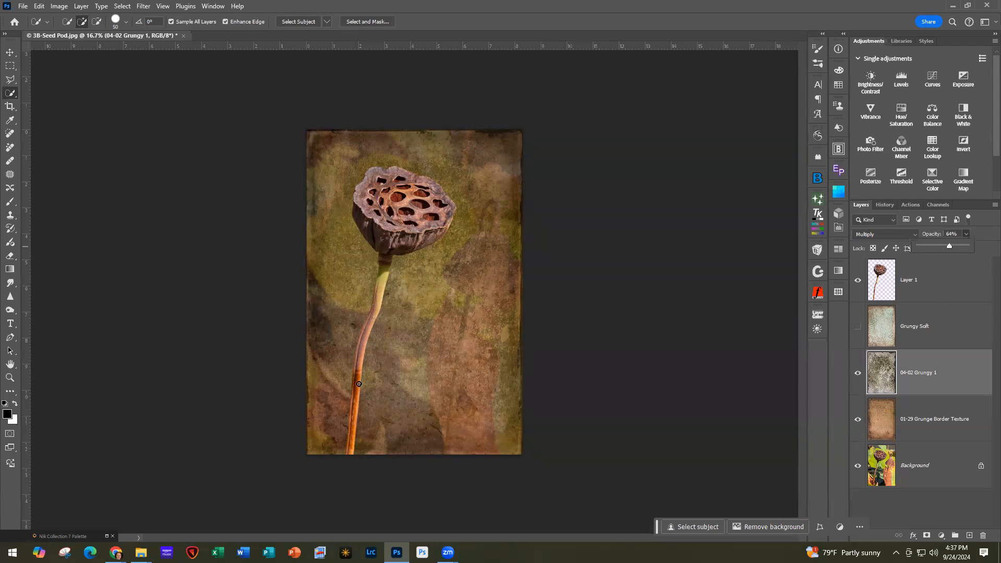
Step: Show the Grungy Soft texture layer and blend it in Multiply mode at 100% opacity
click(857, 327)
click(937, 332)
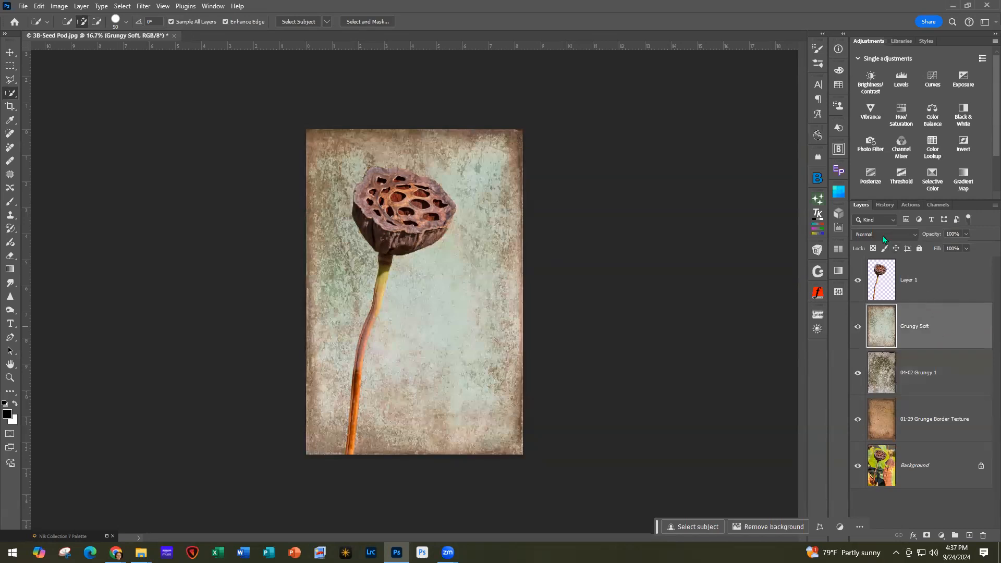
click(883, 236)
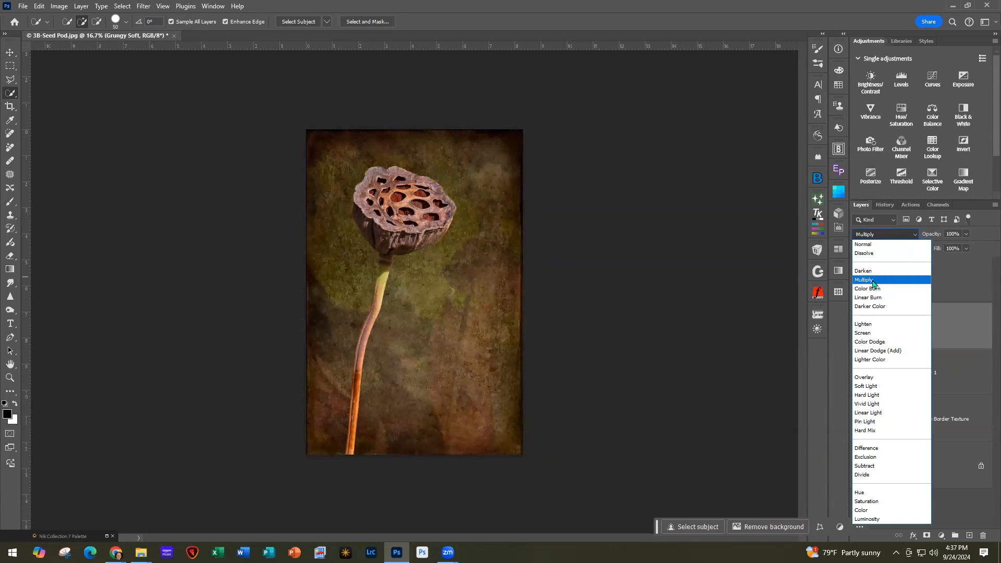
click(872, 281)
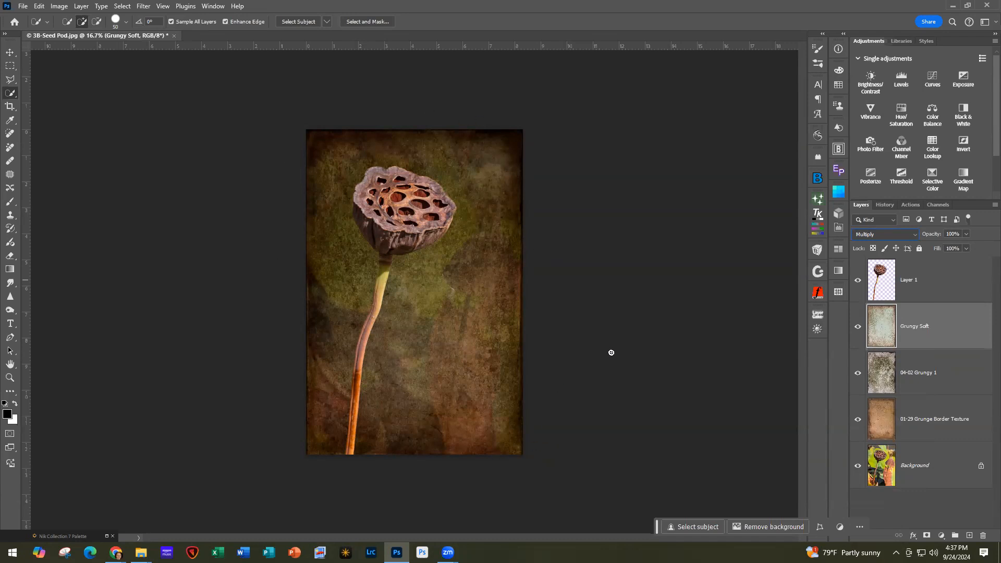
click(966, 233)
drag(957, 249, 968, 247)
click(953, 328)
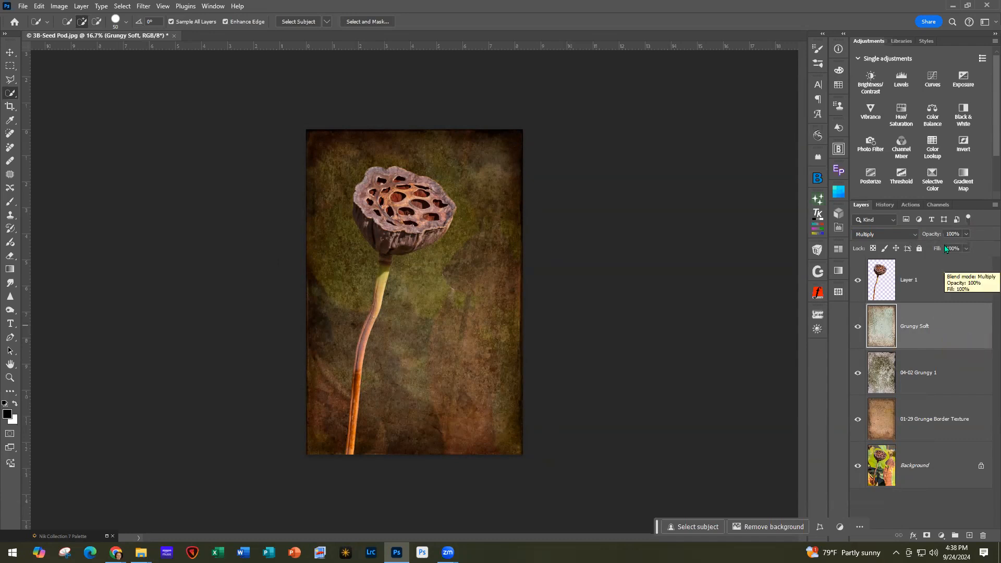
Step: Add a Black & White adjustment clipped to the Grungy Soft layer and lower that texture's opacity to 88%
click(963, 111)
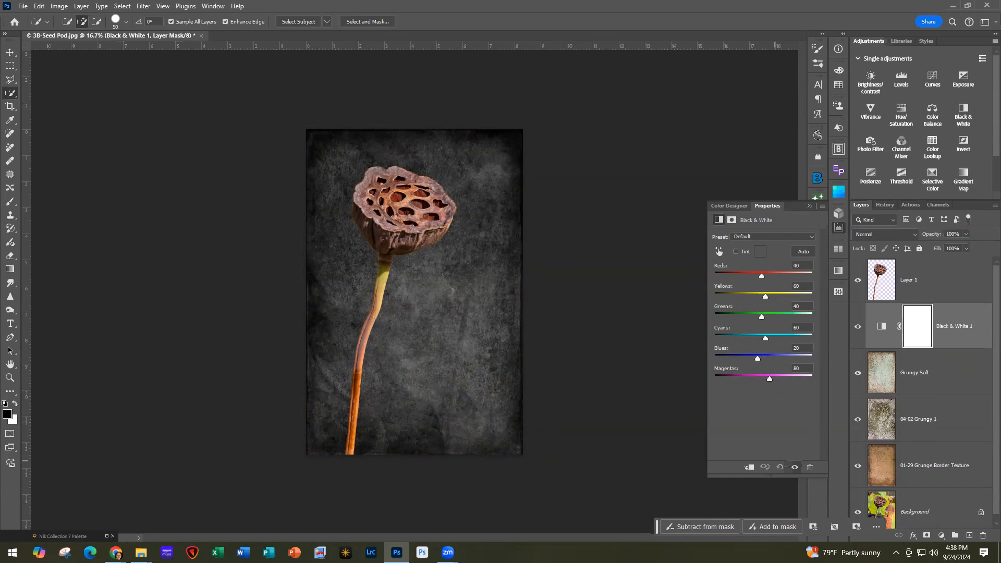
alt+click(955, 348)
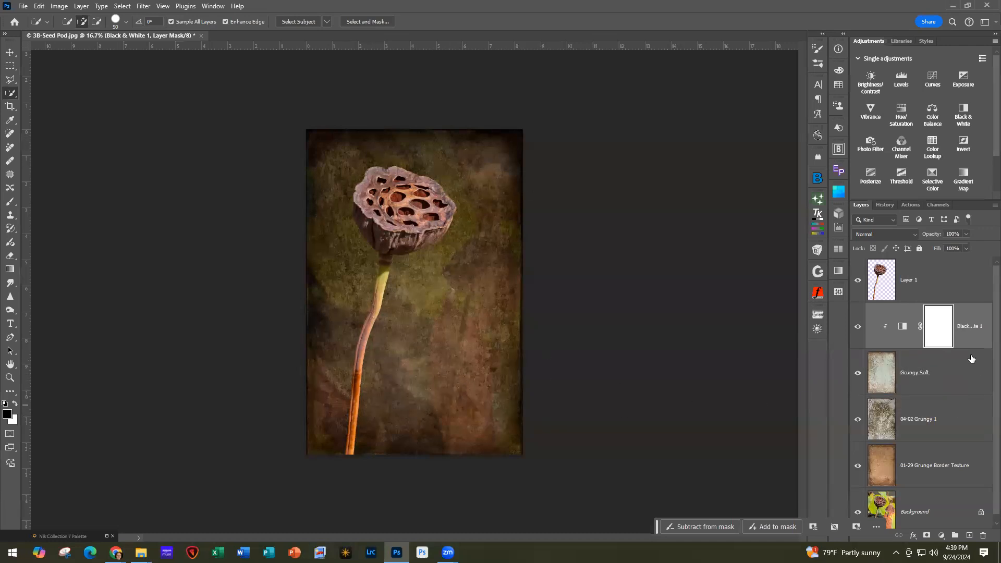
click(954, 378)
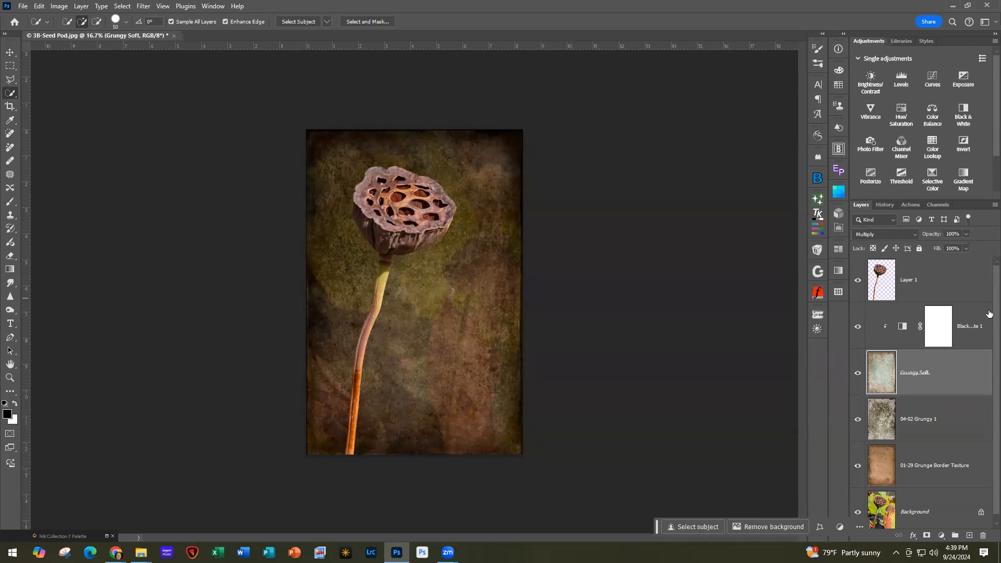
click(966, 235)
drag(967, 247, 960, 249)
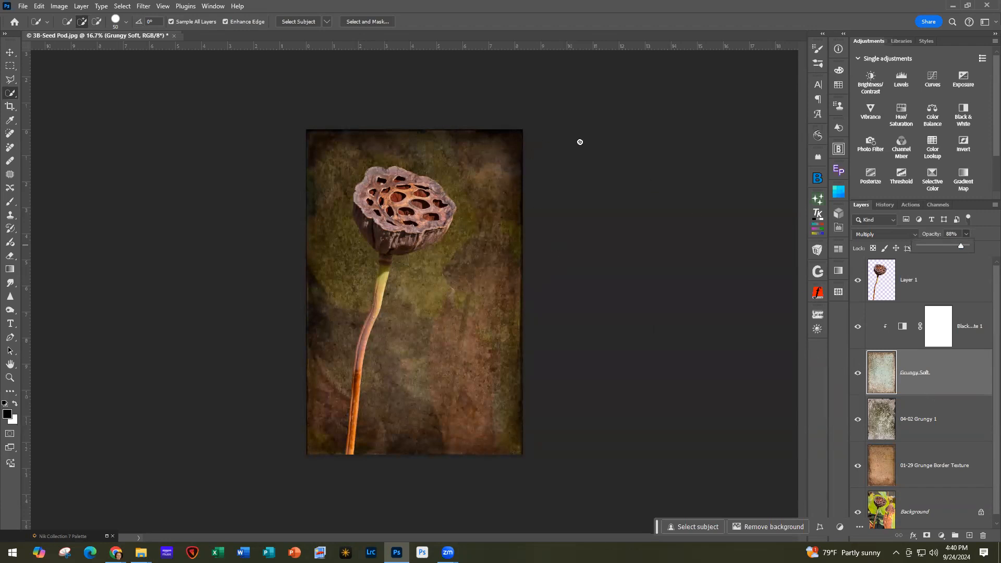
Step: Rotate the Grungy Soft texture layer by 180 degrees with Free Transform
click(878, 376)
key(ctrl+t)
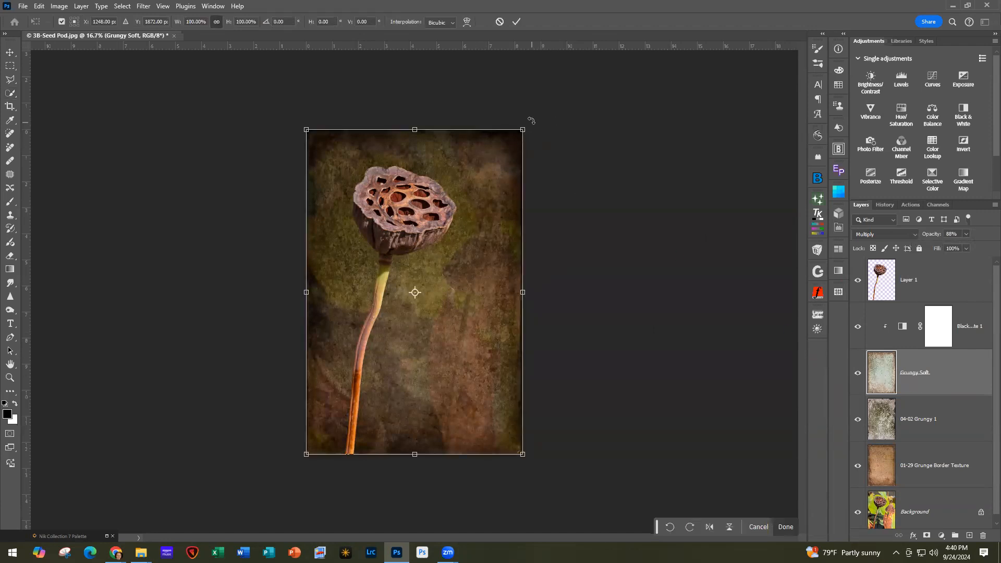
drag(530, 120, 332, 445)
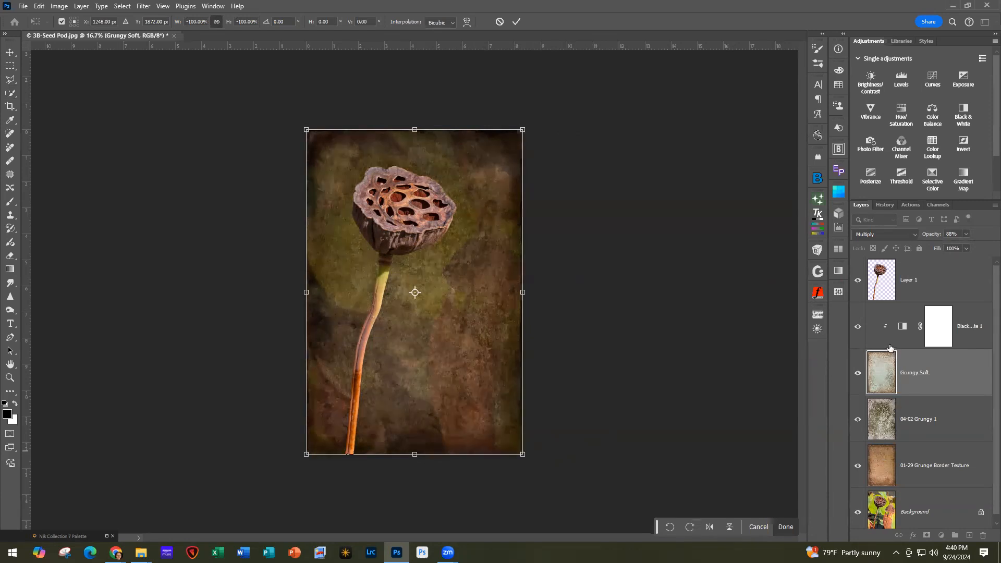
click(517, 22)
Step: Rotate the 04-02 Grungy 1 texture layer by 180 degrees with Free Transform
click(939, 424)
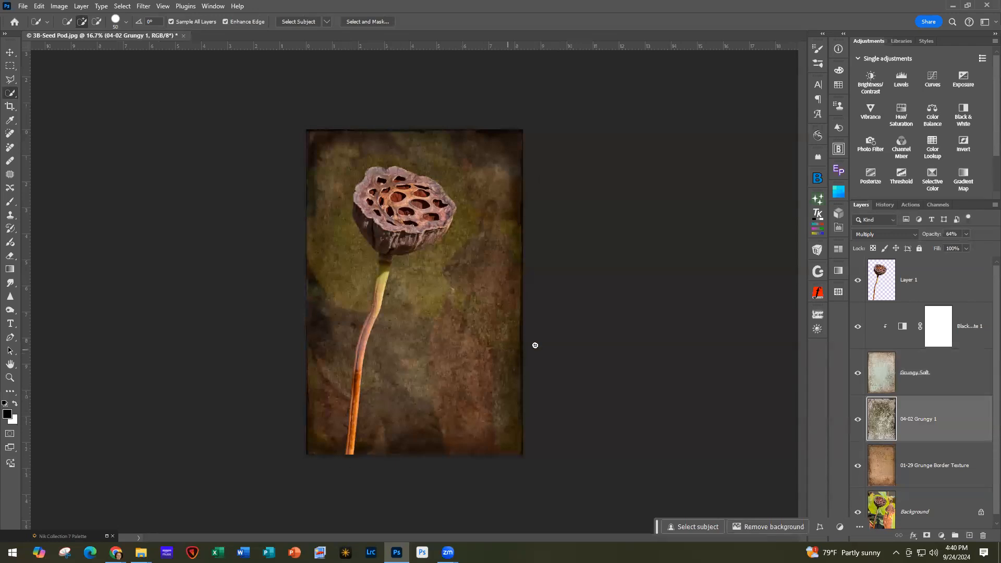
key(ctrl+t)
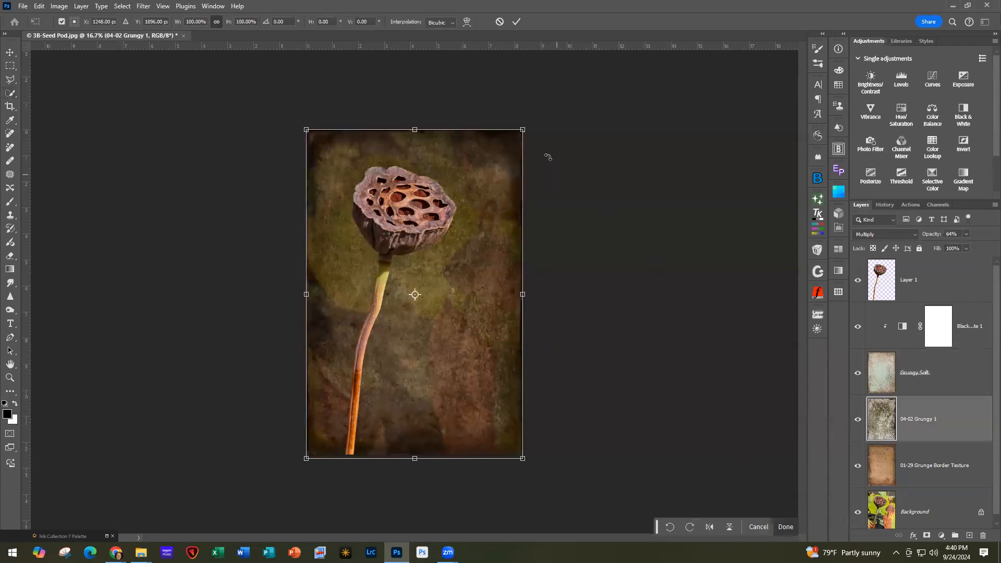
drag(533, 122, 338, 394)
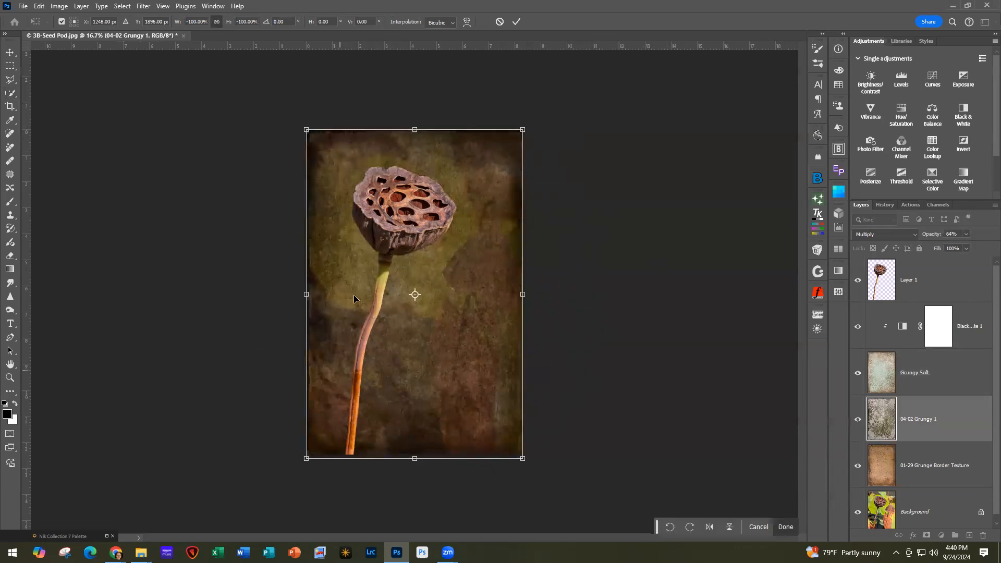
click(517, 22)
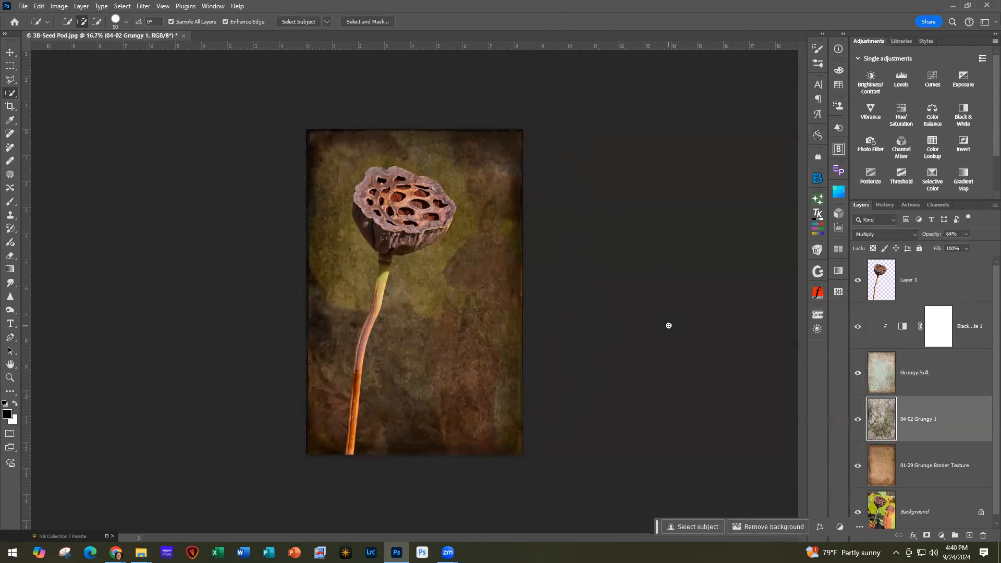
Step: Add a Brightness/Contrast adjustment above the seed pod cutout on Layer 1 and clip it to that layer
click(908, 473)
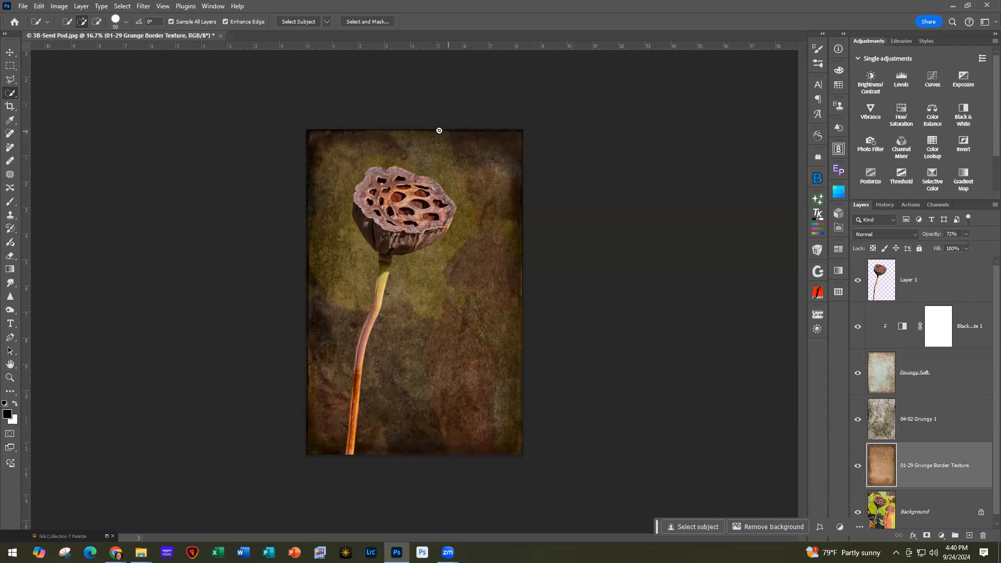
click(880, 288)
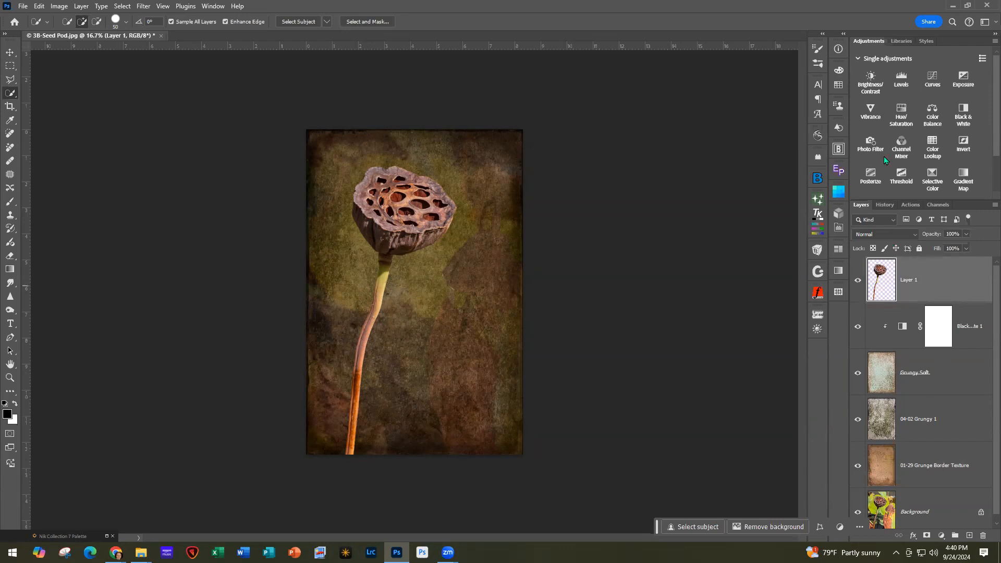
click(872, 86)
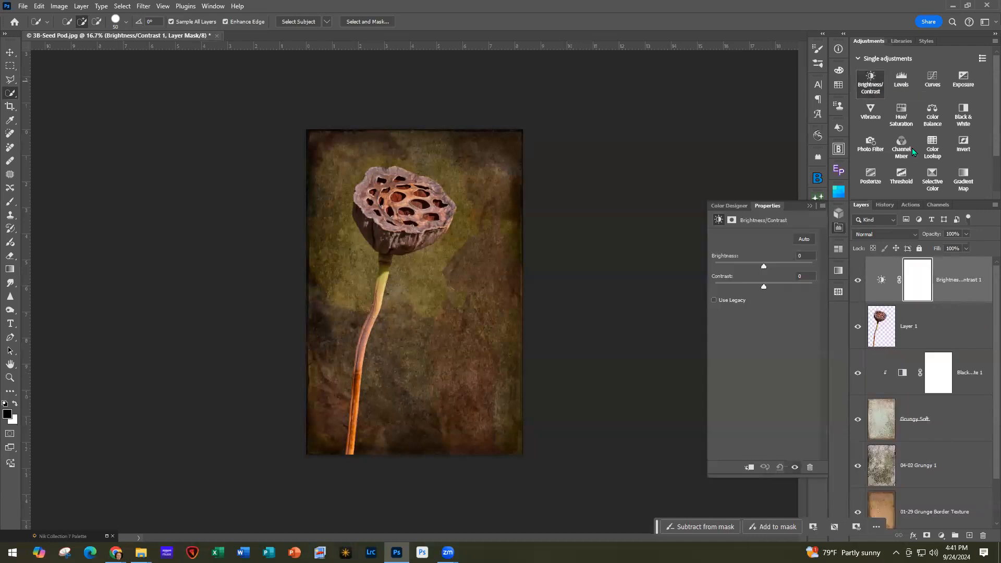
alt+click(956, 299)
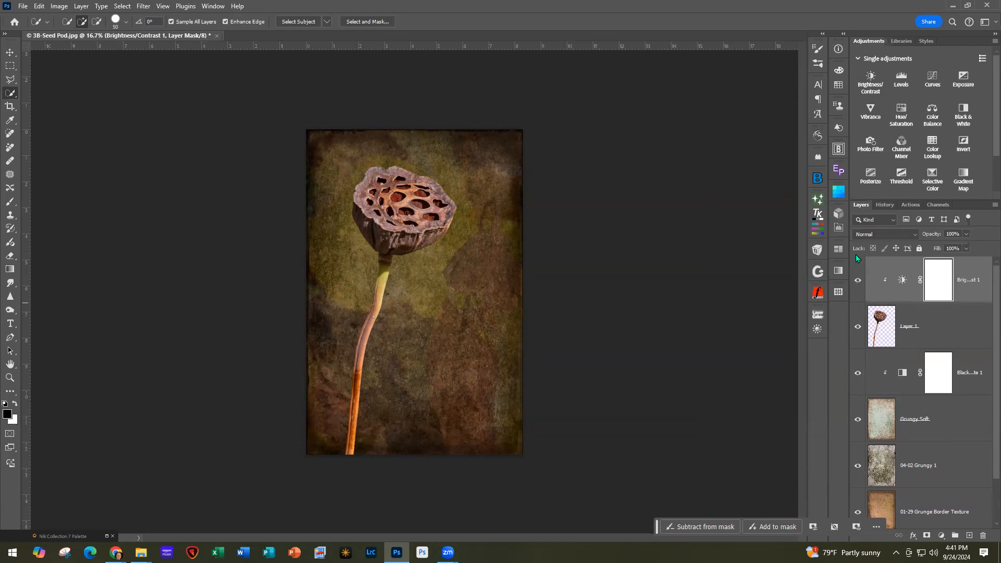
Step: Set the clipped Brightness/Contrast adjustment to brightness 38 and contrast 43
double_click(902, 281)
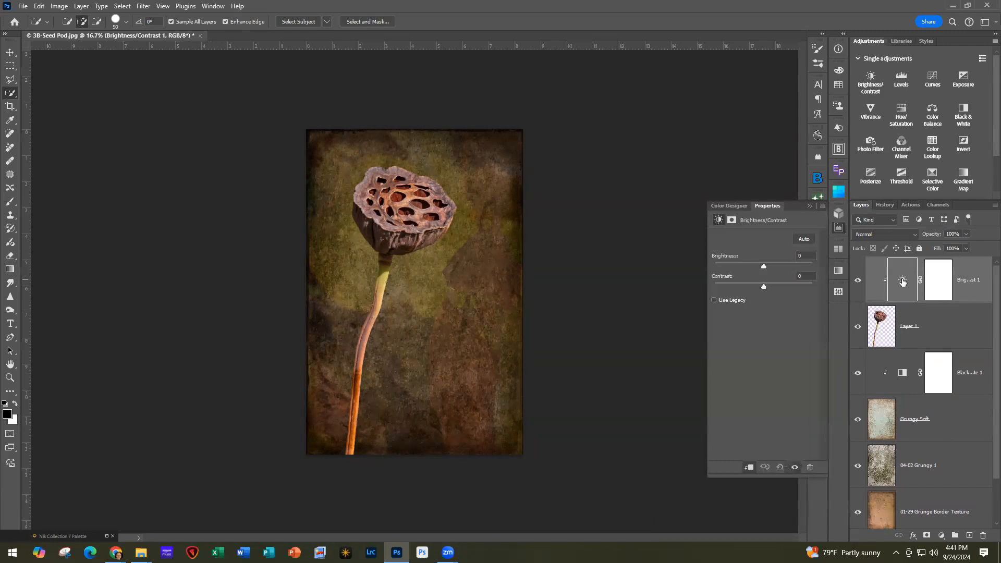
drag(764, 270, 775, 291)
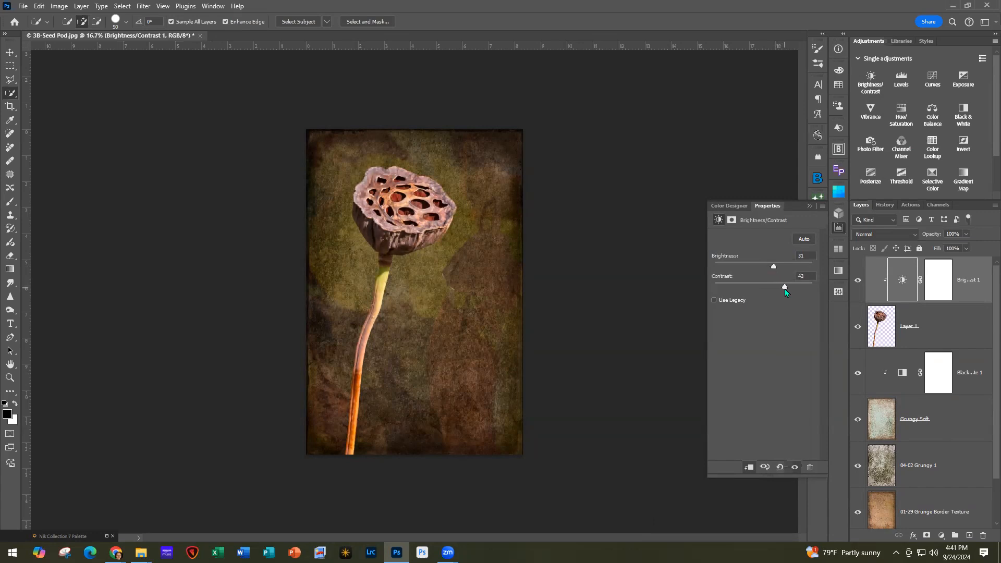
drag(774, 268, 776, 268)
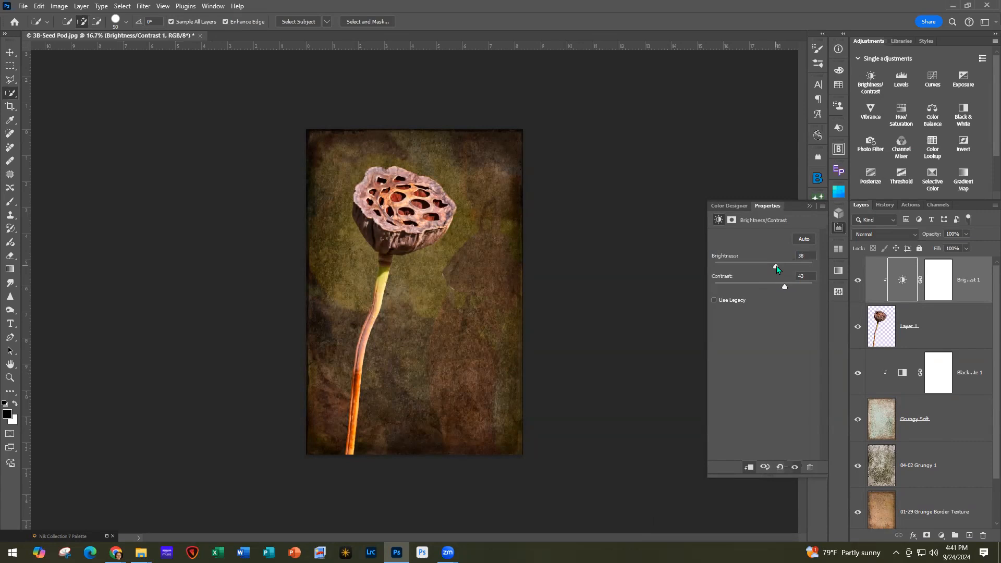
click(974, 336)
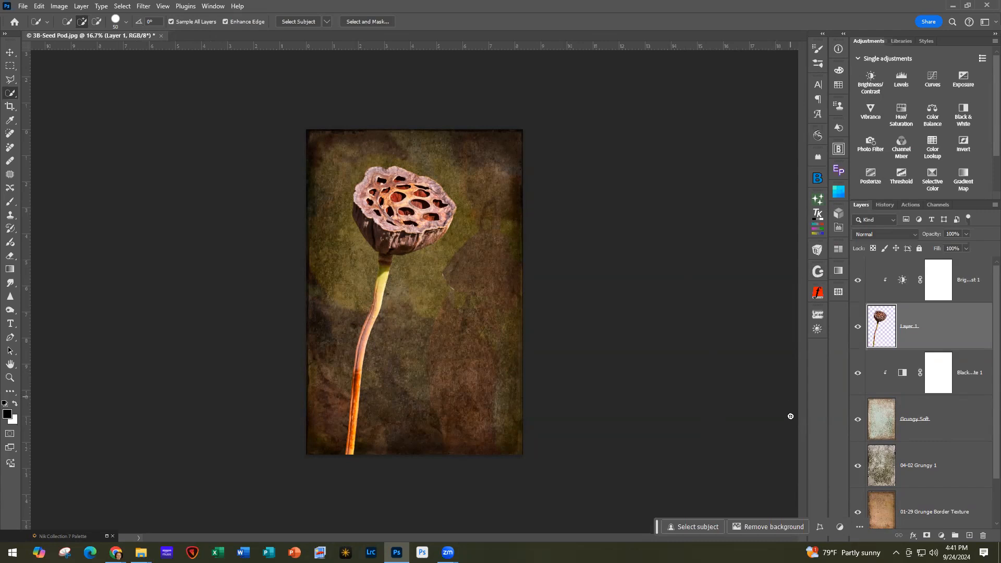
Step: Duplicate the Background layer beneath the grunge texture layers
scroll(938, 482, down, 1)
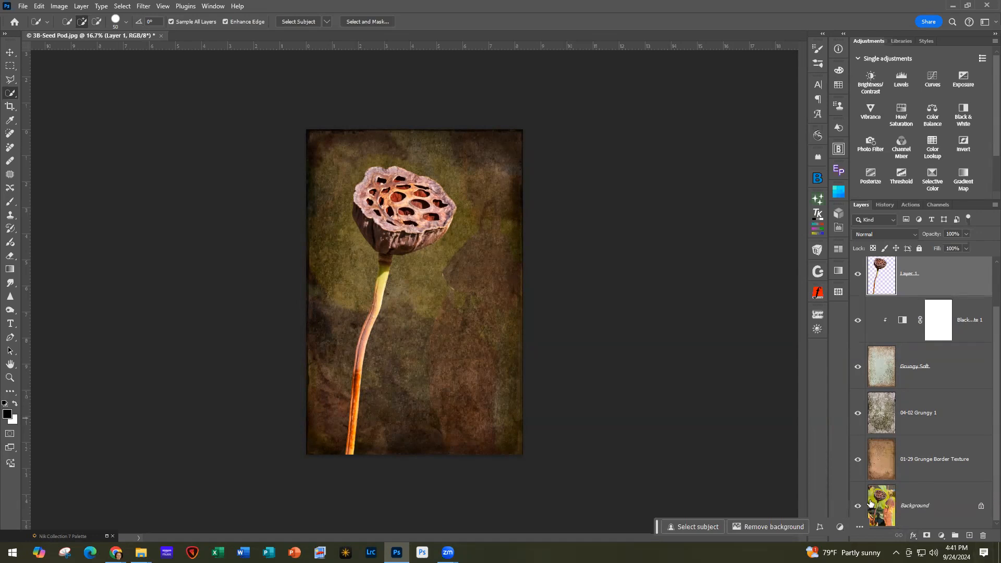
click(943, 507)
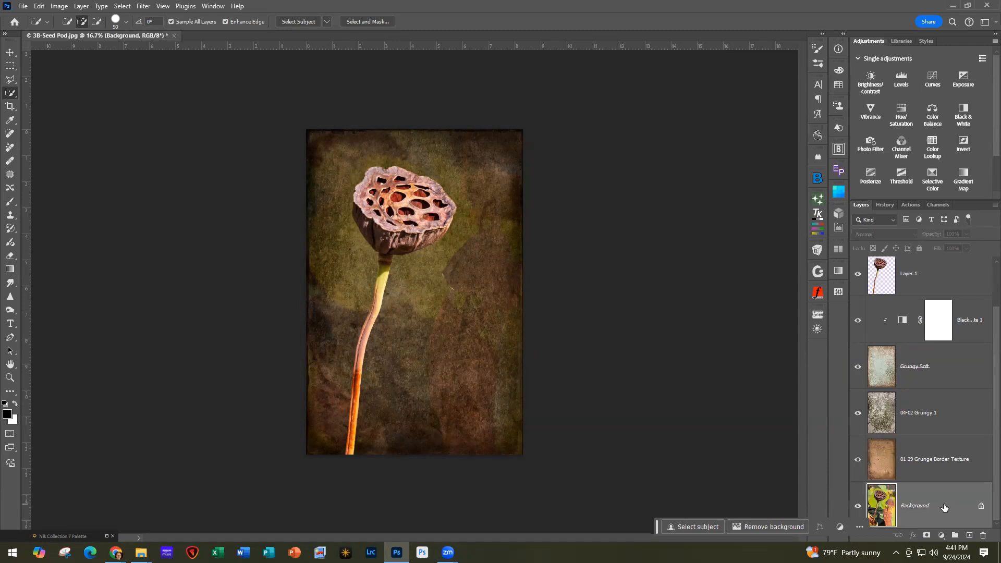
key(ctrl+j)
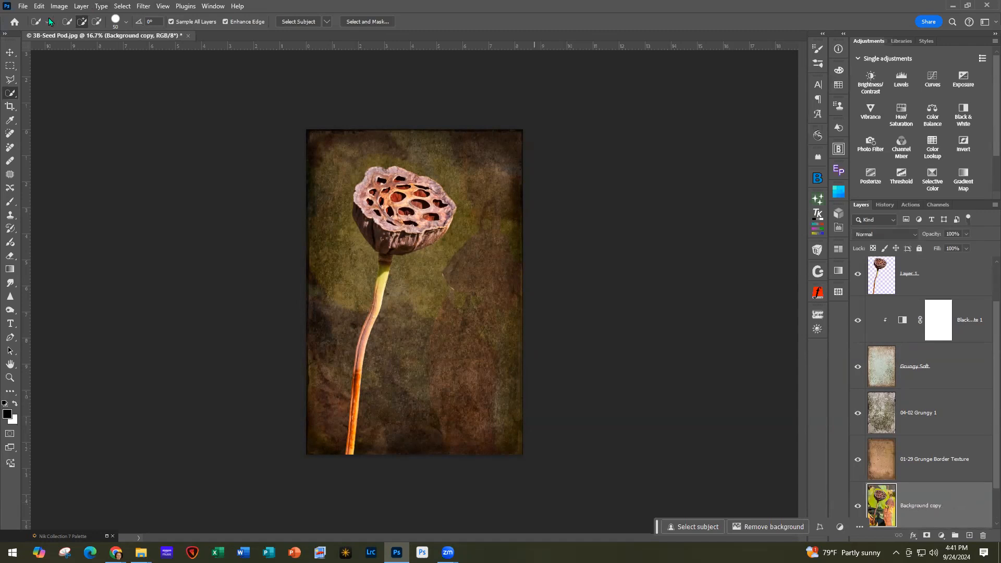
Step: Apply a strong Gaussian Blur to the Background copy layer to dissolve its recognizable leaf and pod shapes
click(144, 7)
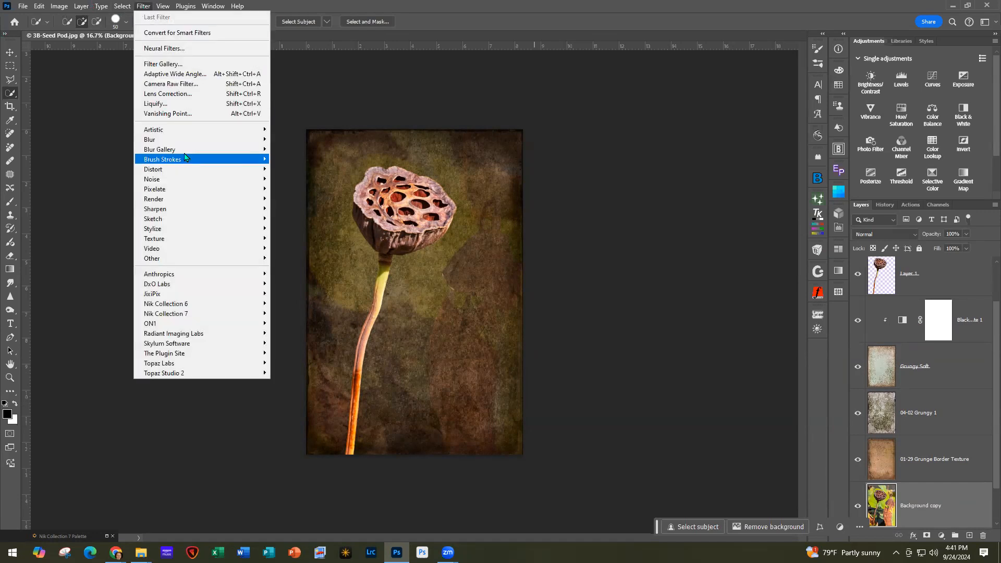
mouse_move(198, 140)
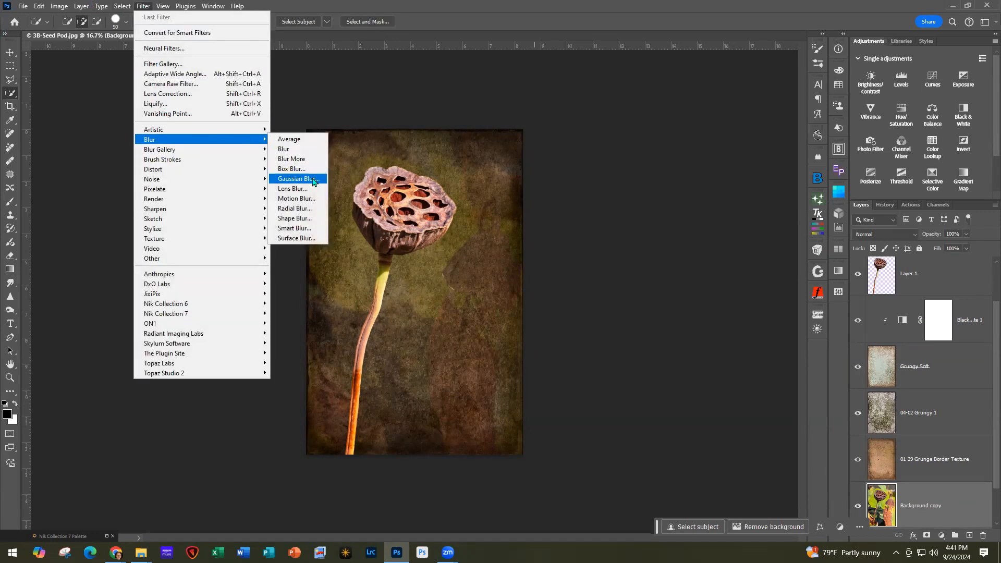
click(313, 178)
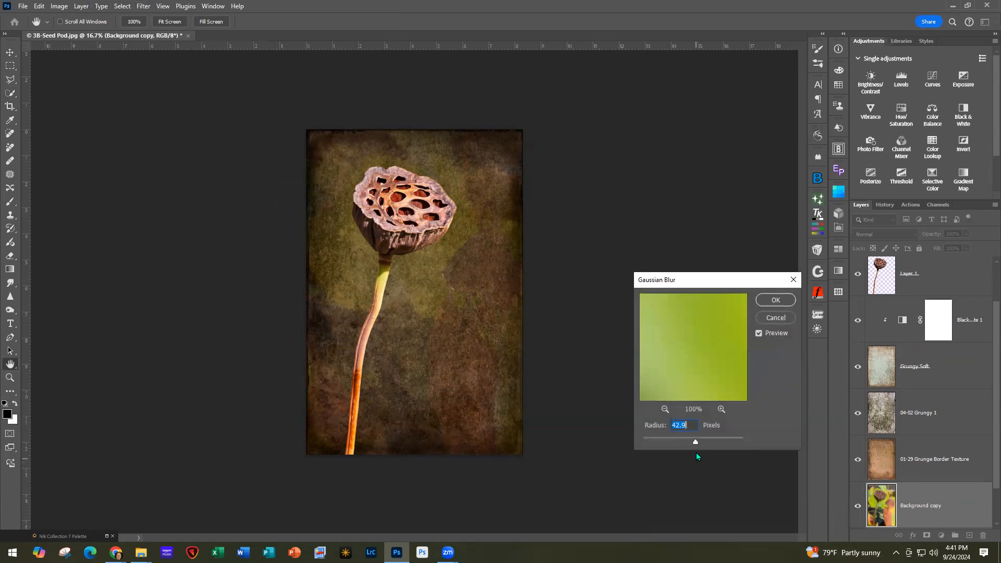
mouse_move(697, 444)
mouse_down()
mouse_move(677, 443)
mouse_move(711, 446)
mouse_up()
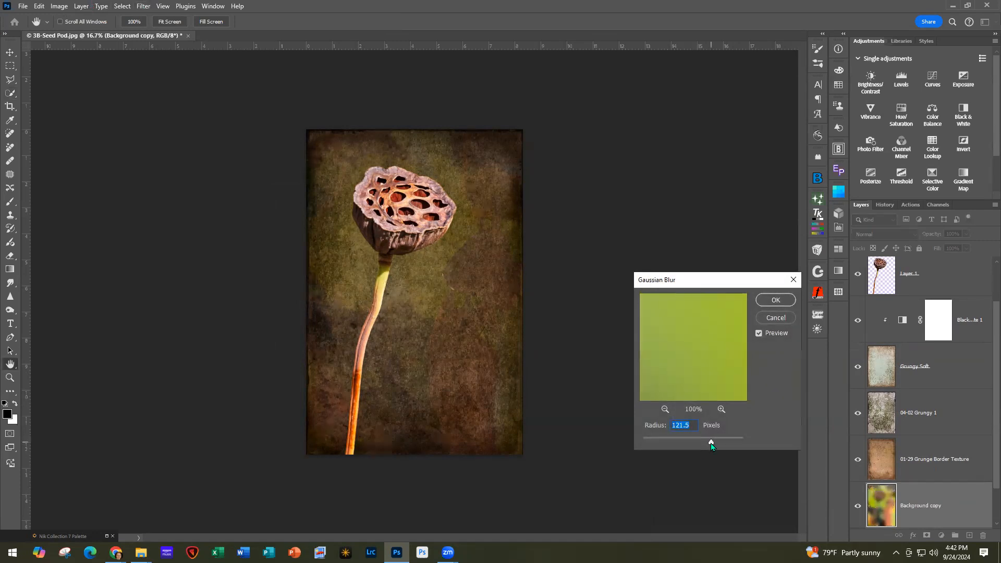
drag(711, 446, 705, 447)
click(787, 300)
key(w)
Step: Paint black with the Brush along the stem on the Black & White adjustment's layer mask
scroll(910, 508, down, 1)
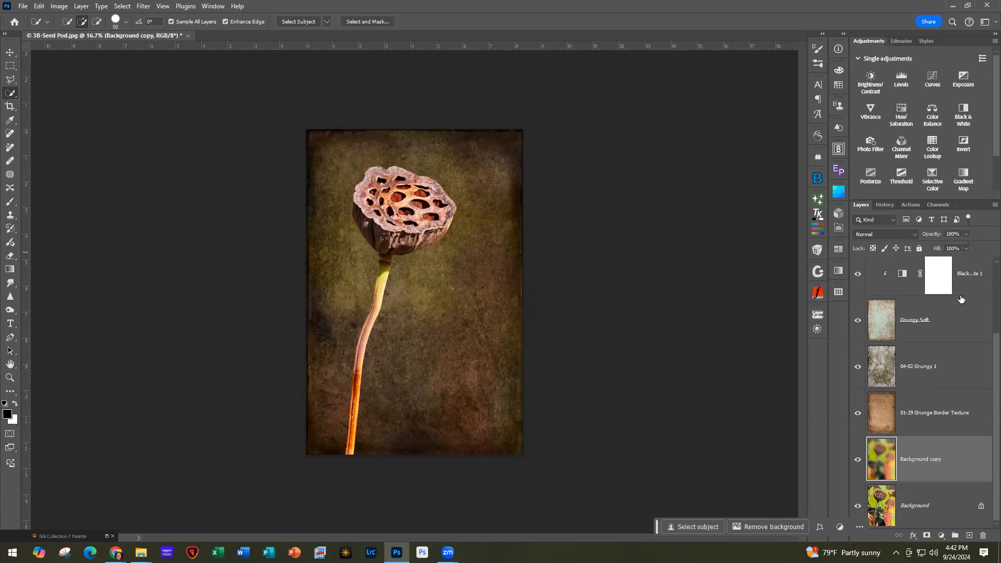
click(938, 279)
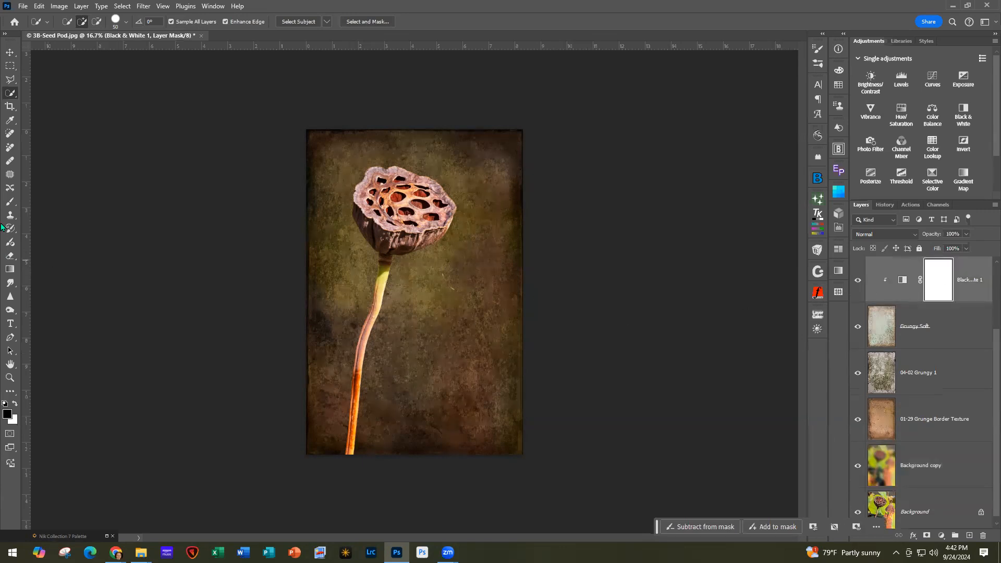
click(14, 202)
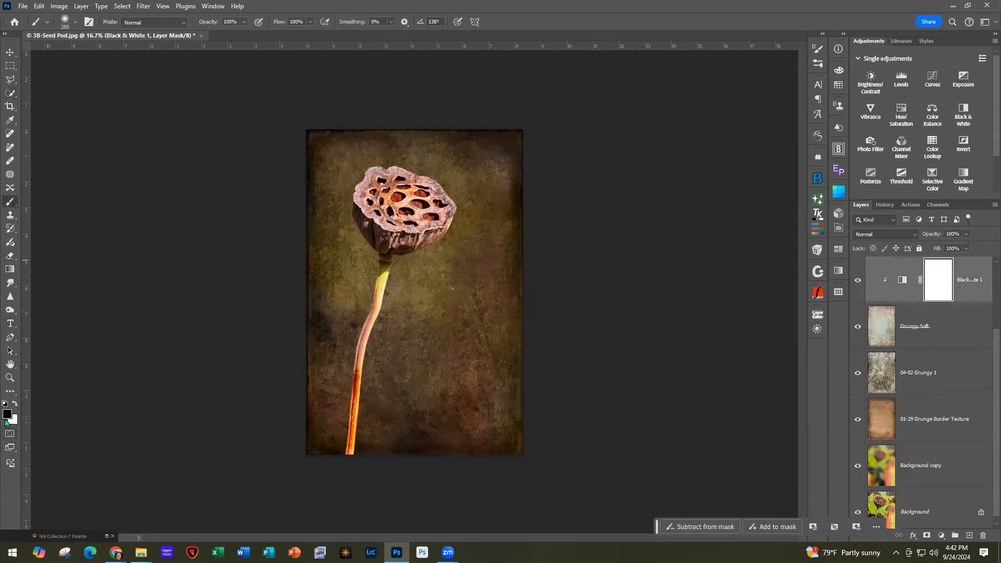
mouse_move(350, 342)
mouse_down()
mouse_move(385, 274)
mouse_move(363, 338)
mouse_move(378, 278)
mouse_move(348, 461)
mouse_up()
mouse_move(387, 267)
mouse_down()
mouse_move(356, 364)
mouse_move(352, 449)
mouse_up()
Step: Compare the composite with the original photo by isolating the Background layer's visibility and restoring all layers
scroll(907, 493, down, 1)
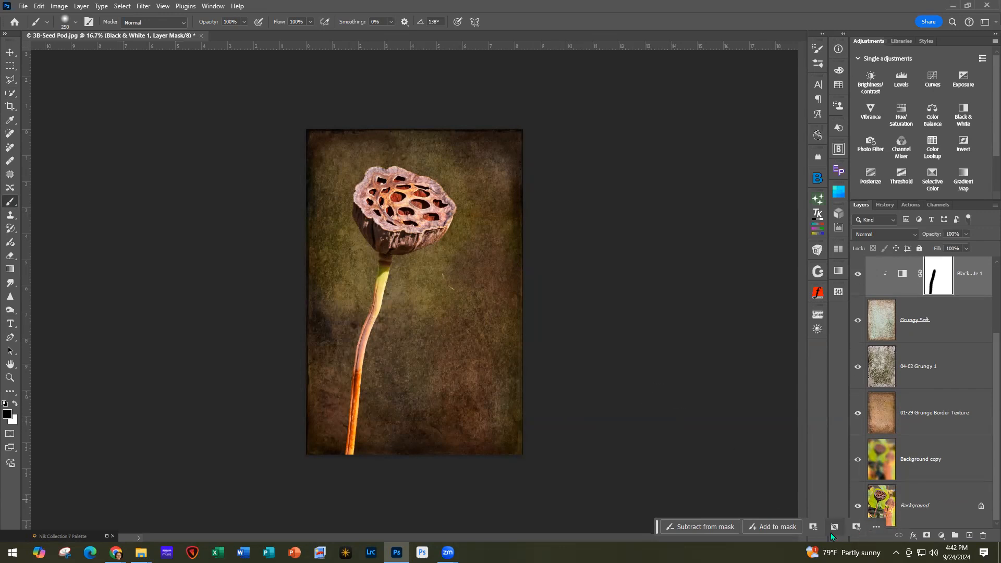
alt+click(857, 505)
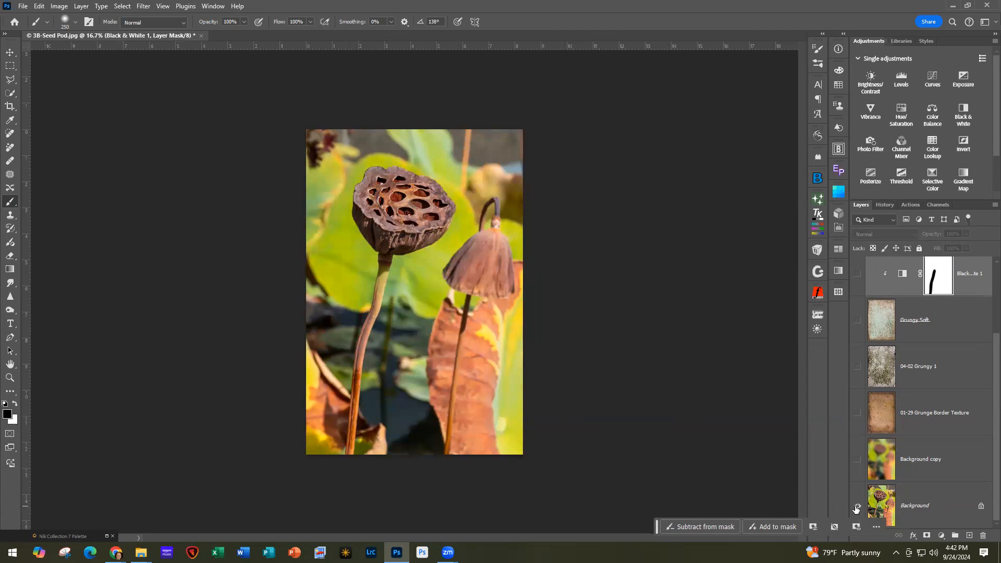
alt+click(857, 508)
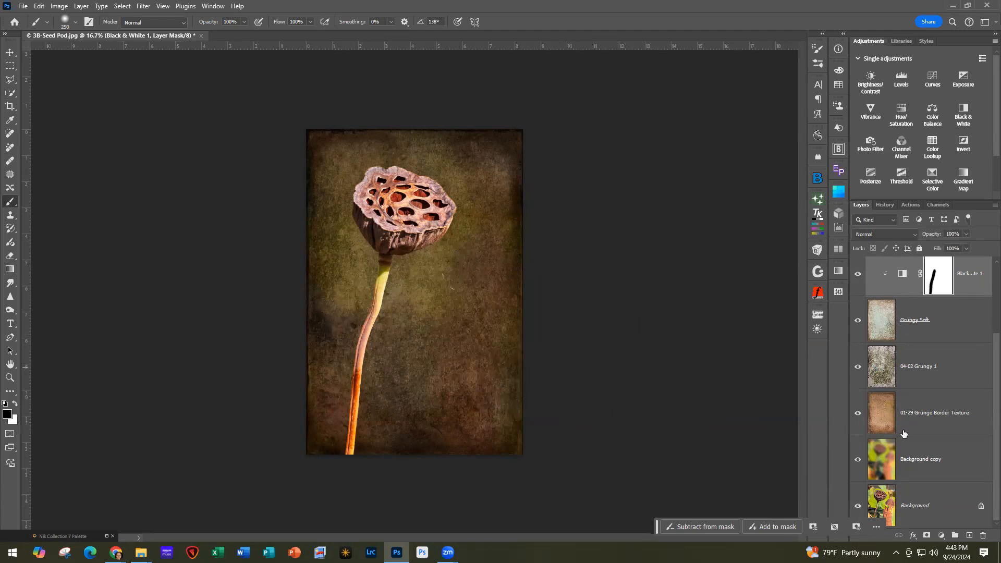
mouse_move(904, 433)
Step: Save the layered composite as the TIFF file 3B-Seed Pod-FINISHED.tif with LZW compression
click(23, 6)
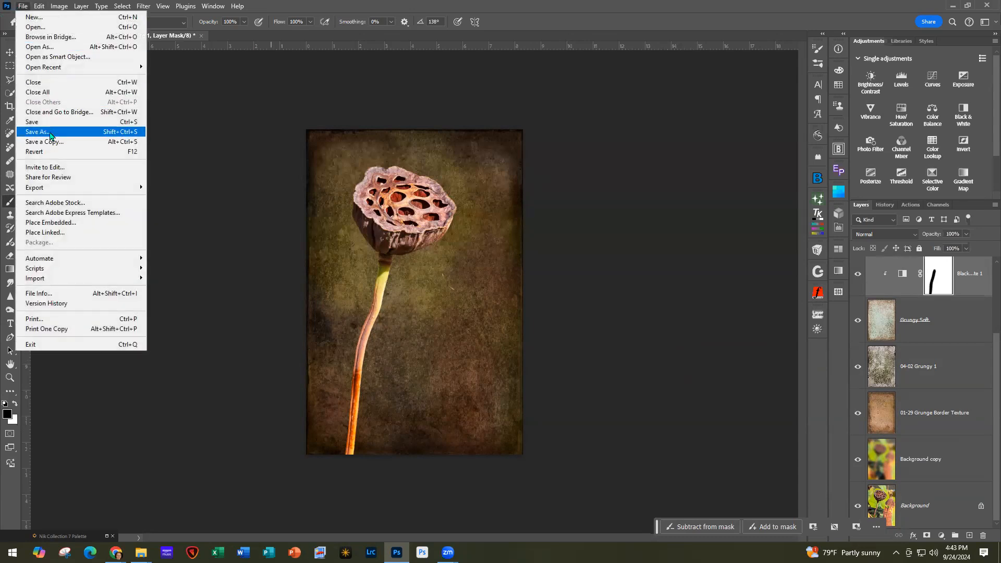
click(47, 132)
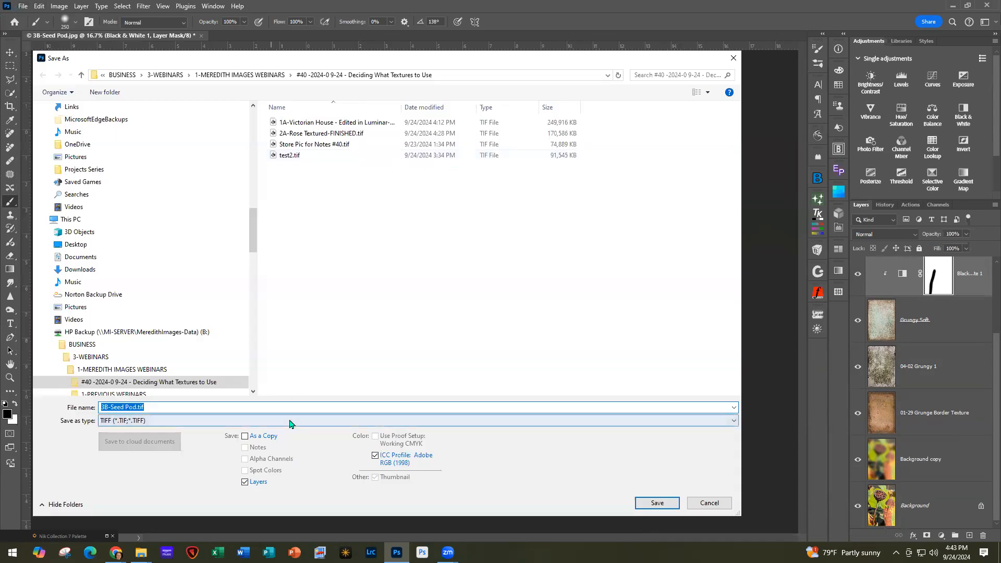
click(291, 425)
text(-FINISHED)
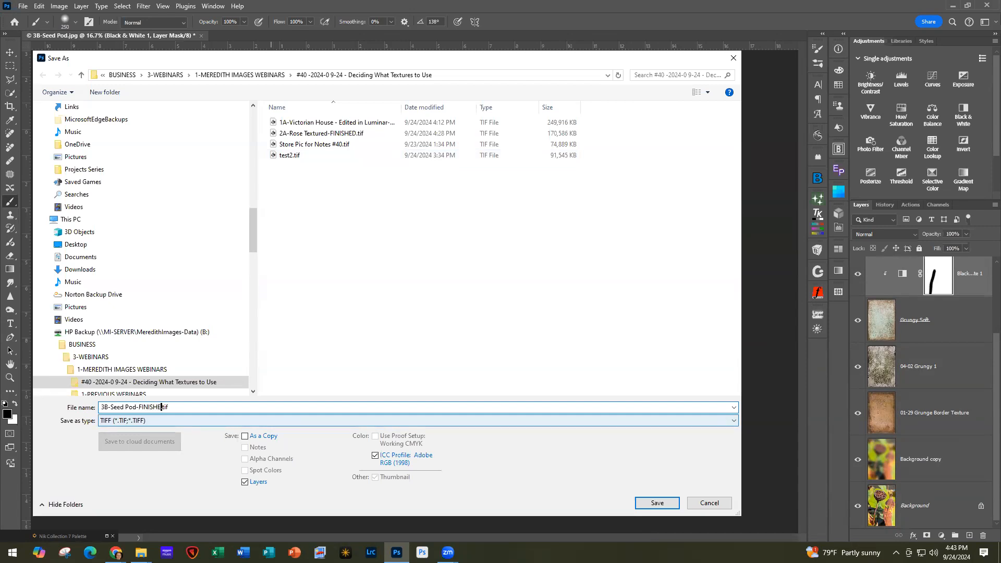
key(Return)
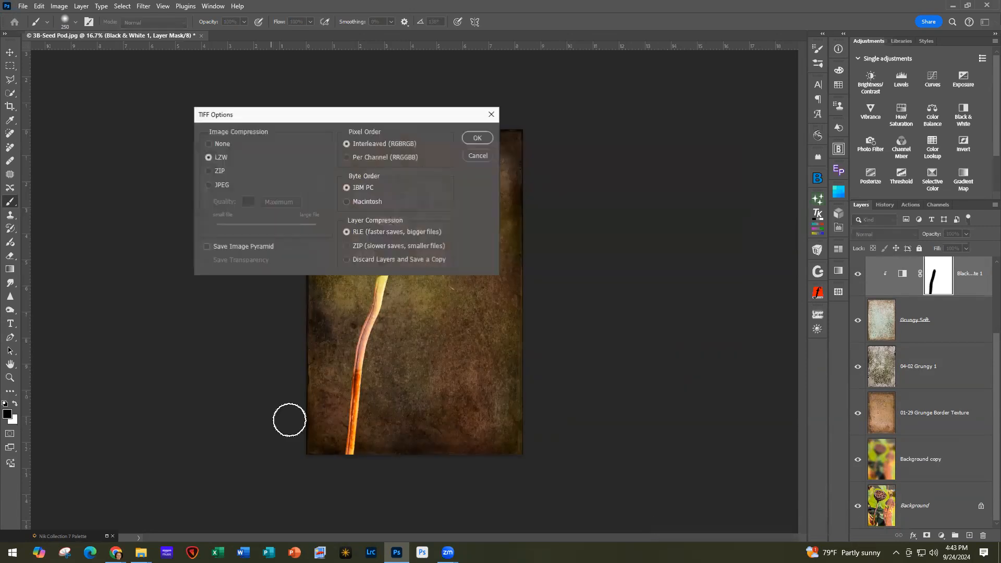
click(478, 137)
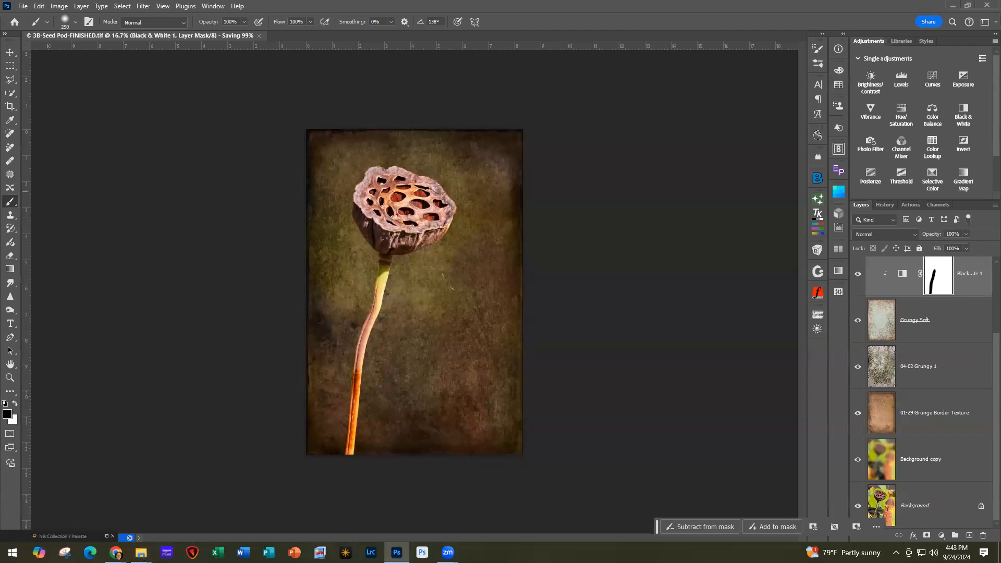
Step: Open 4A-Old Tow Truck.jpg and close the finished seed pod document
key(alt+Tab)
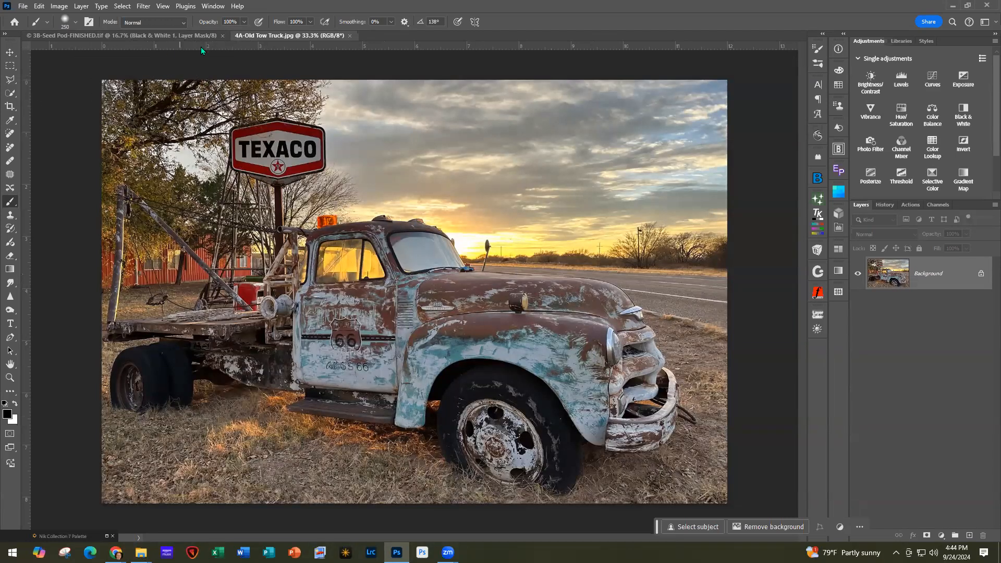
click(222, 36)
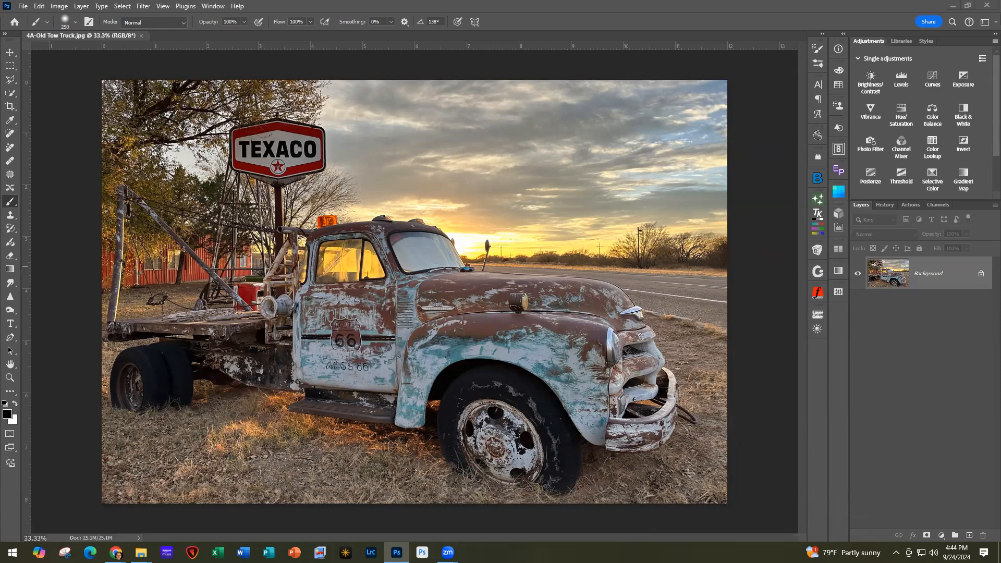
Step: Switch to File Explorer and look through the GRUNGE folder for textures suited to the tow truck photo
key(alt+Tab)
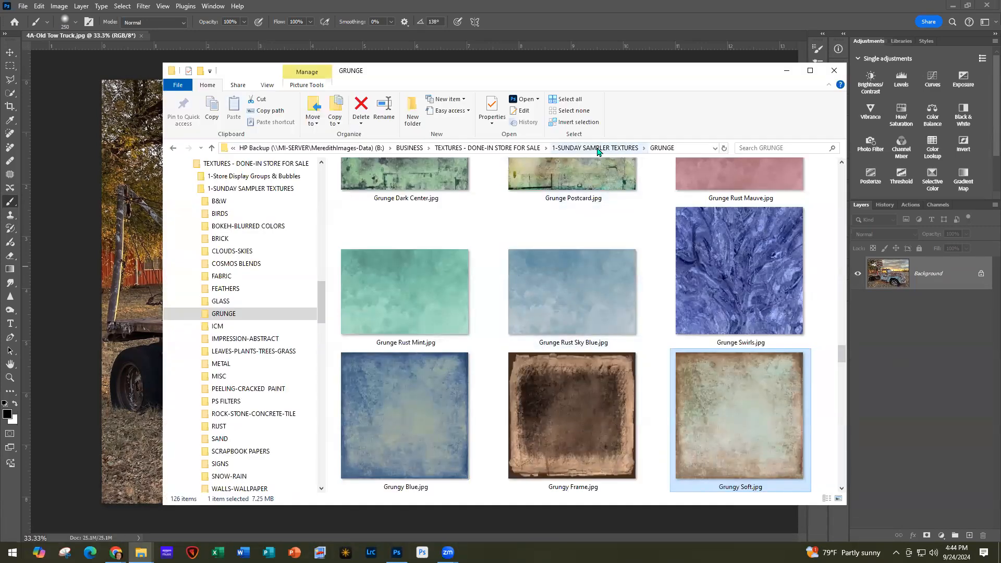
scroll(564, 304, down, 5)
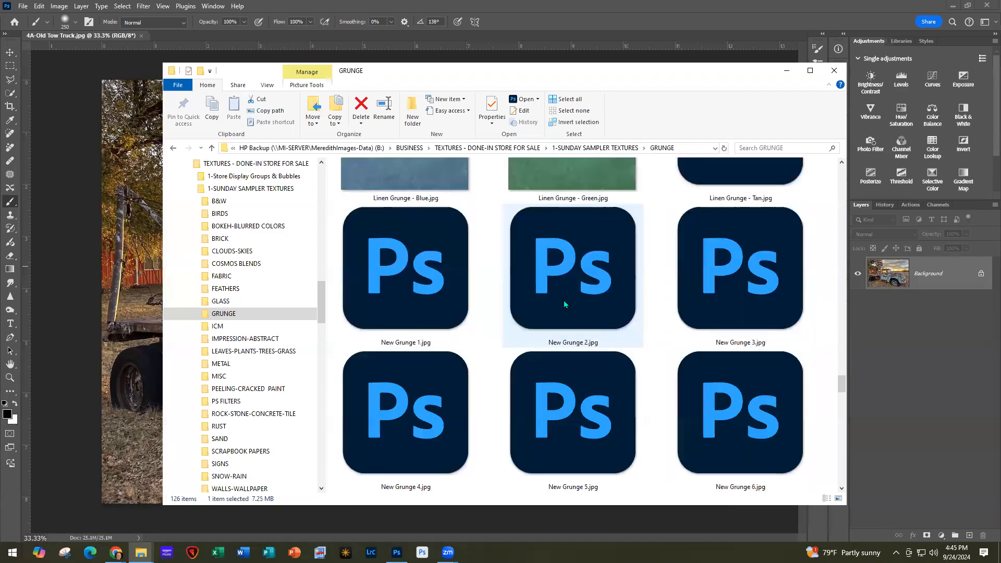
scroll(564, 305, down, 3)
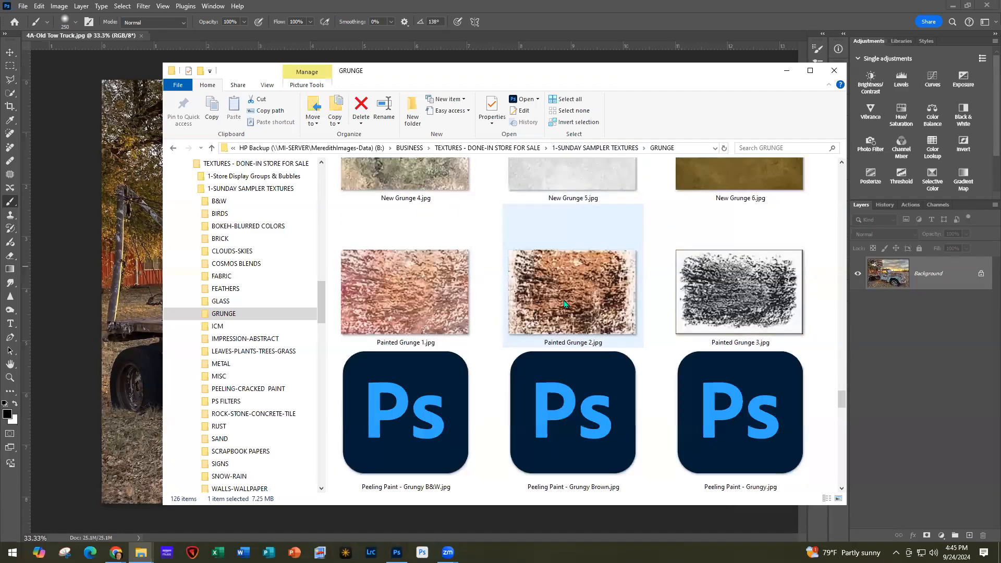
scroll(564, 304, down, 2)
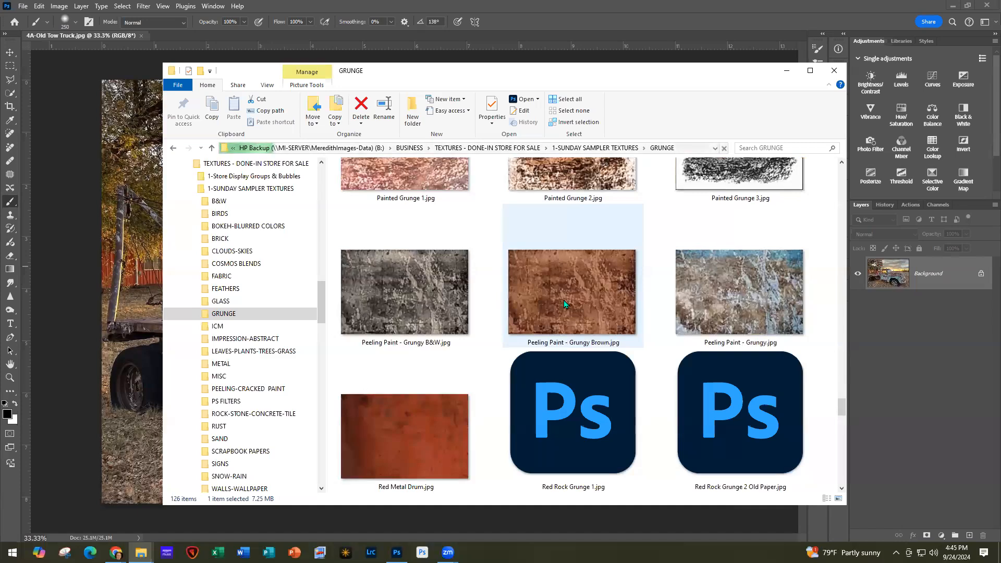
scroll(564, 303, down, 2)
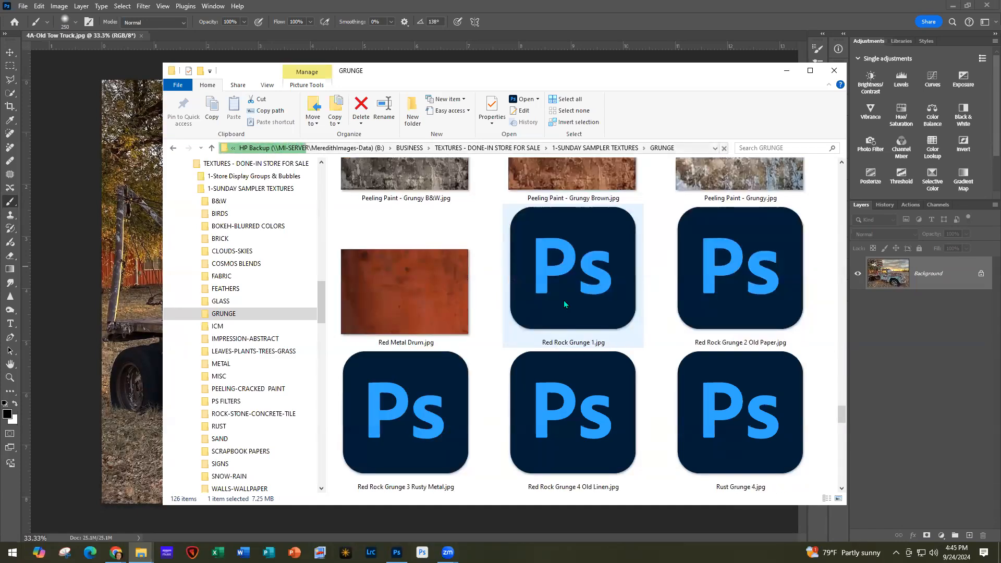
scroll(564, 304, up, 2)
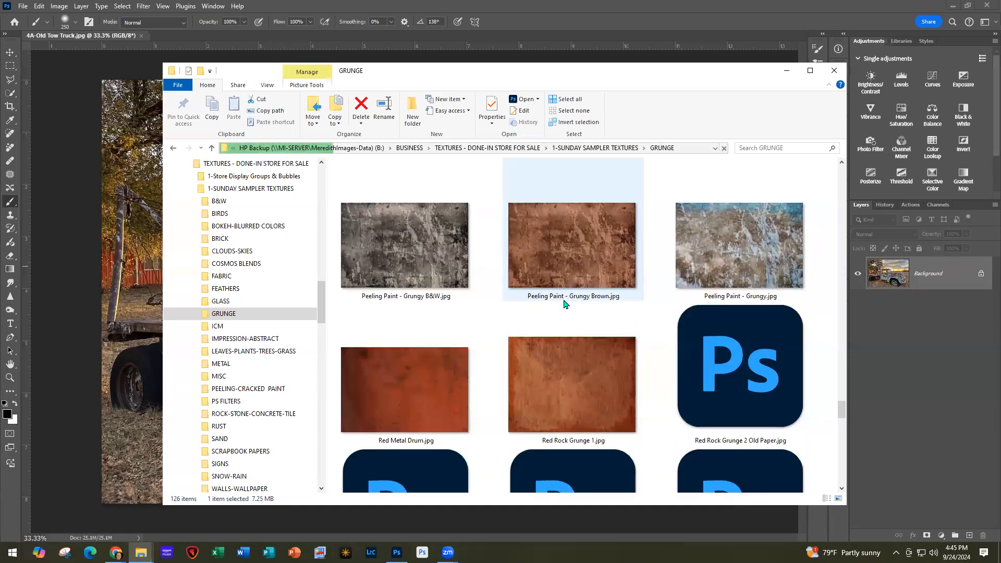
scroll(564, 304, down, 6)
scroll(564, 301, down, 2)
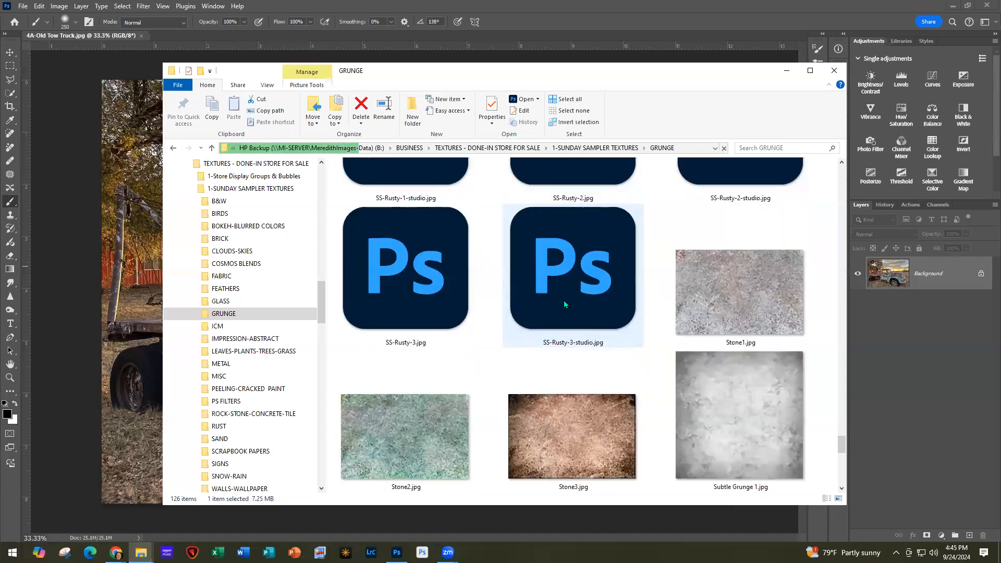
scroll(564, 304, down, 3)
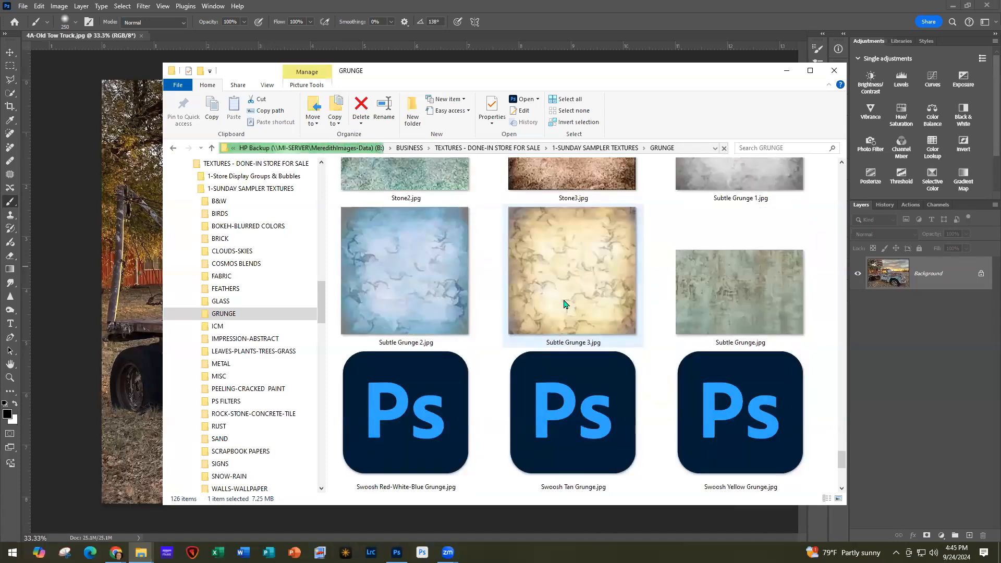
scroll(564, 304, down, 3)
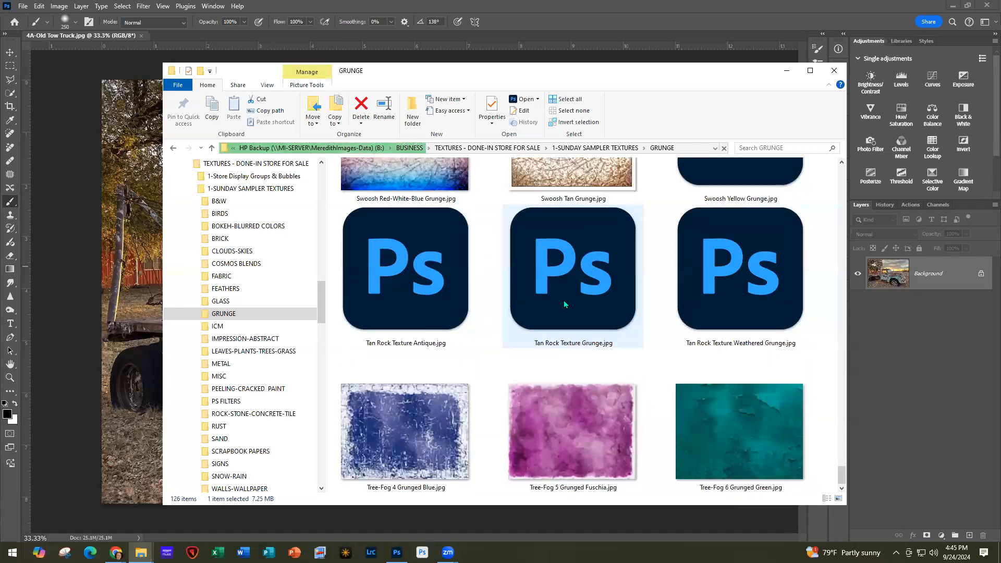
scroll(559, 307, up, 1)
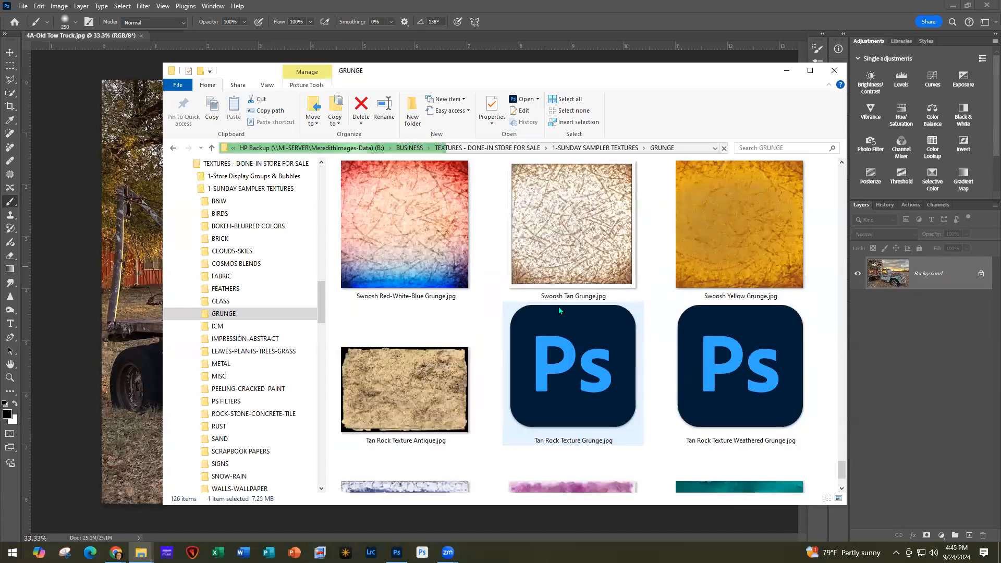
Step: Look through the textures in the 2-Survey Freebie folder and return to the TEXTURES - DONE-IN STORE FOR SALE folder
click(543, 148)
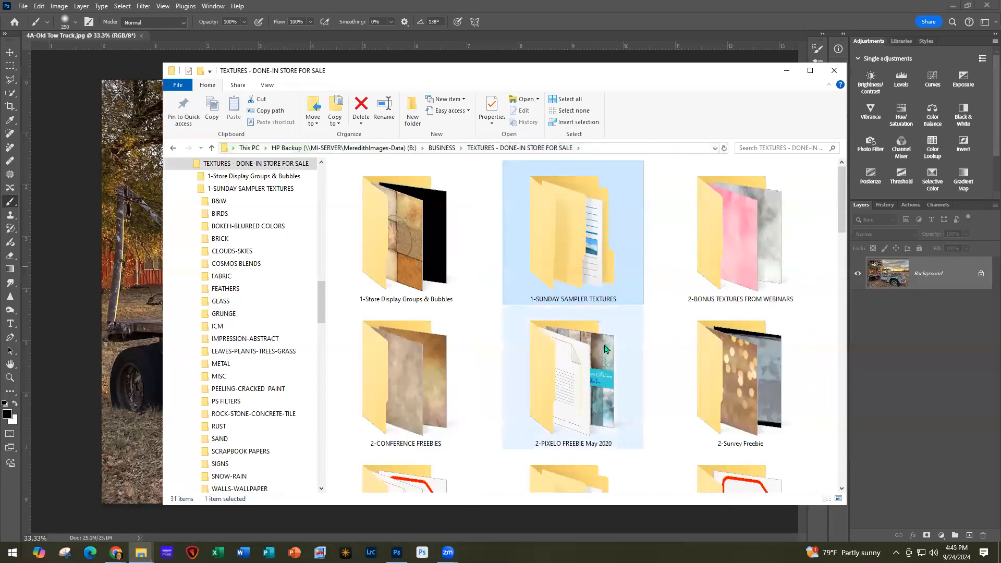
scroll(604, 348, down, 2)
scroll(604, 349, down, 2)
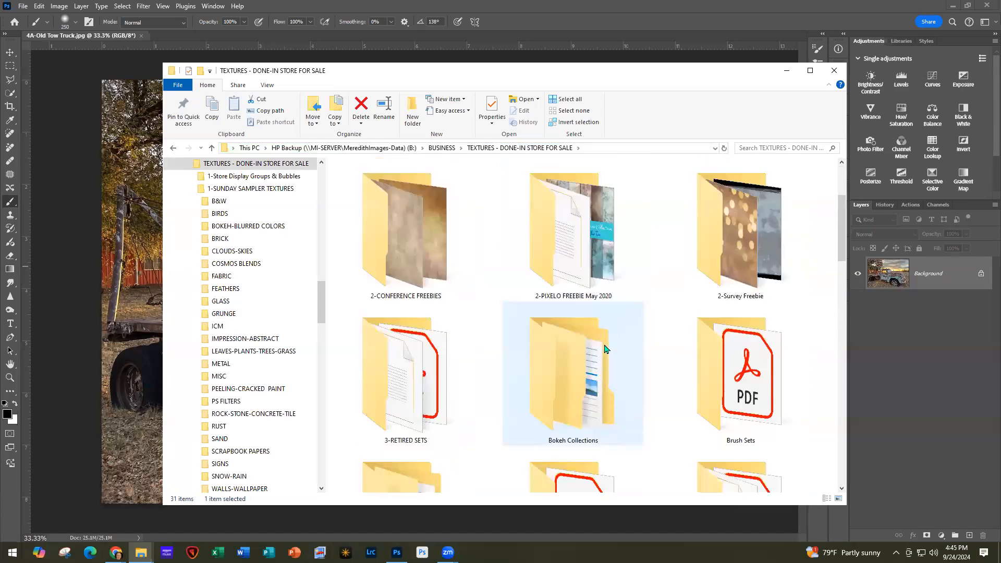
double_click(749, 241)
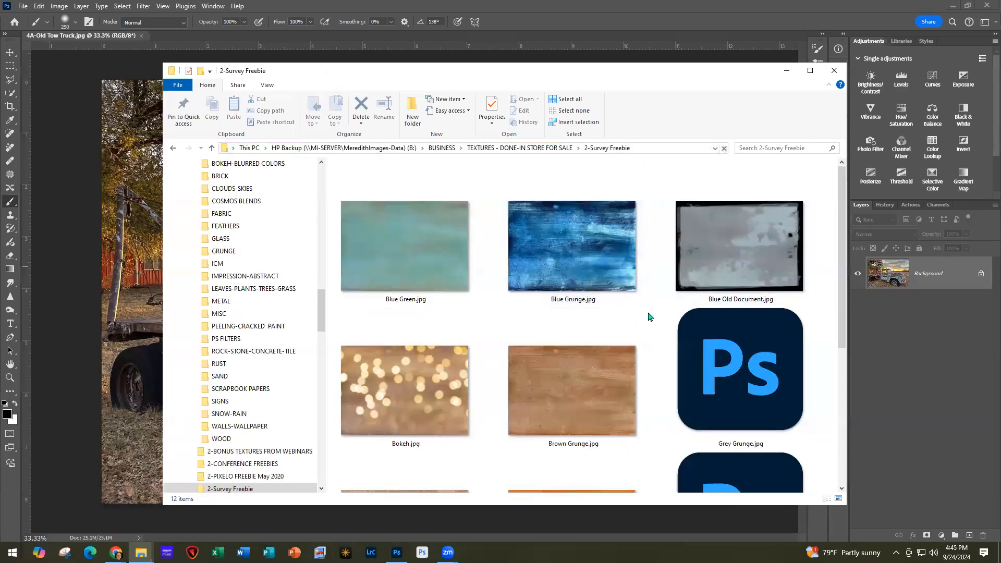
scroll(649, 316, down, 5)
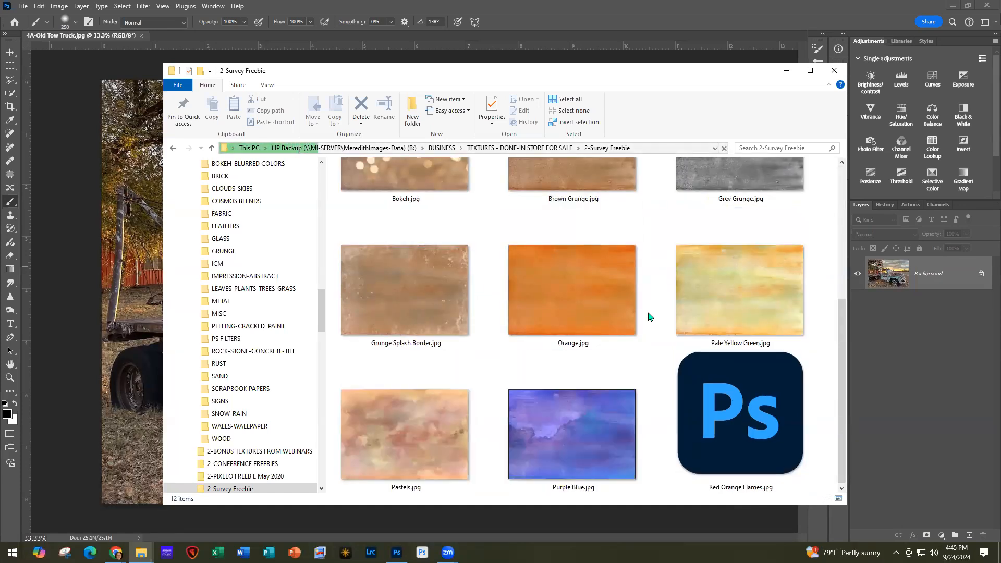
click(539, 150)
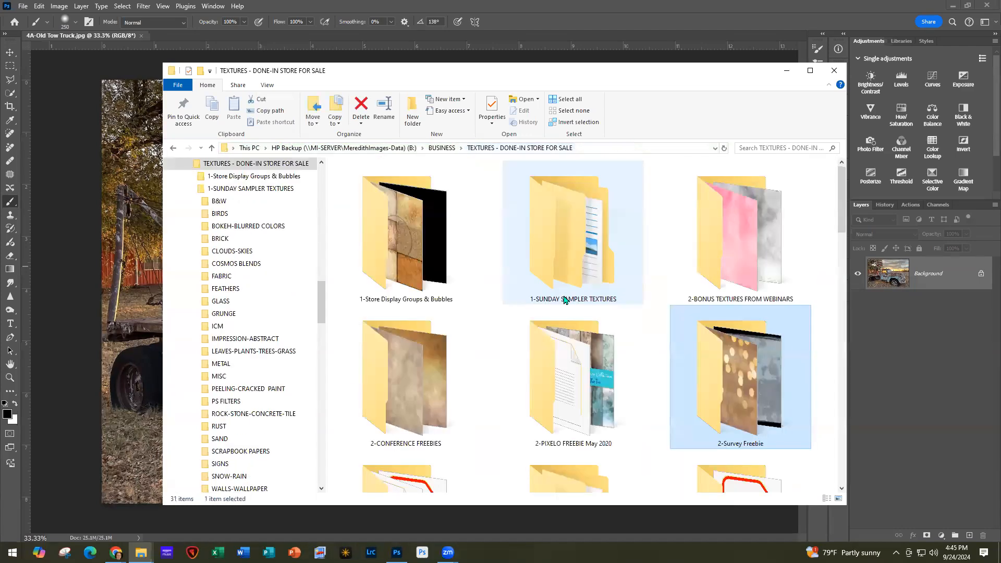
Step: Find VCPC 2022-02 ClippingMask3.png in the 2-CONFERENCE FREEBIES folder and place it into the tow truck photo
double_click(406, 378)
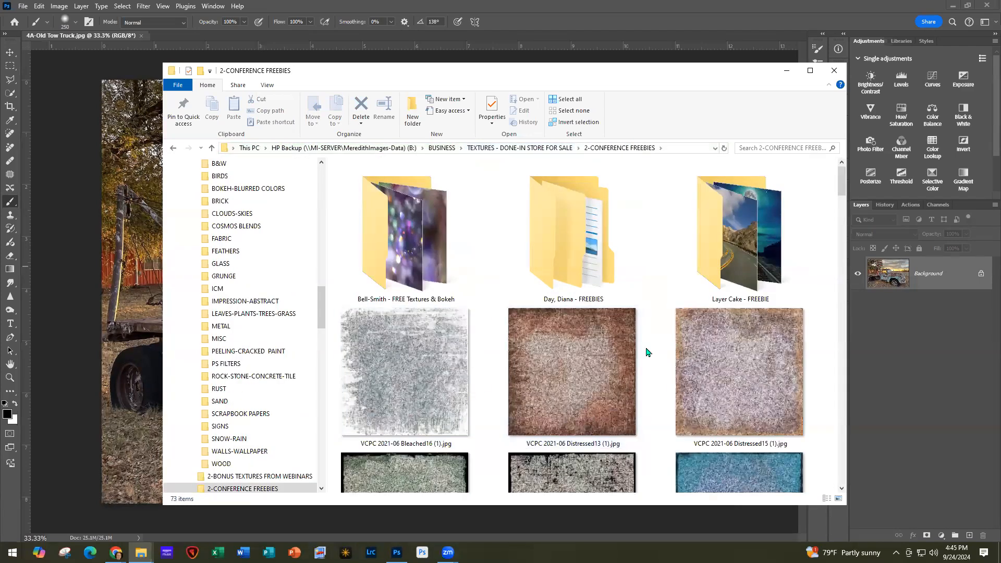
scroll(646, 352, down, 10)
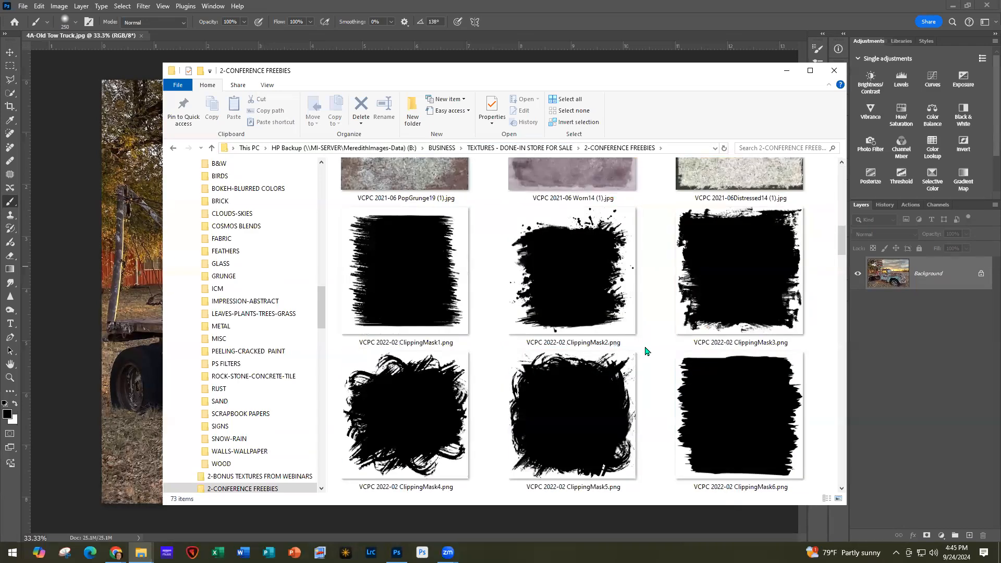
scroll(644, 351, down, 3)
scroll(649, 346, up, 2)
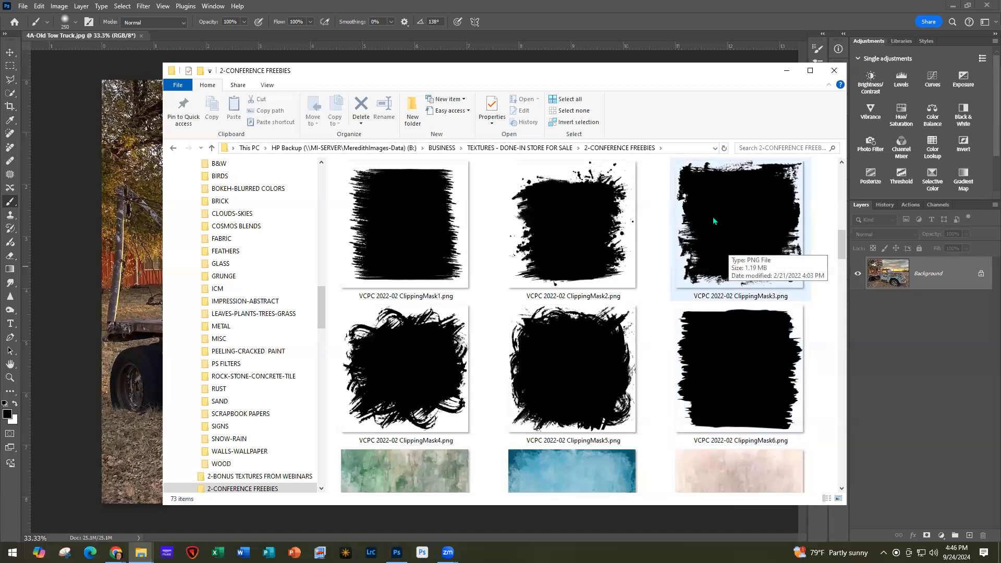
drag(745, 225, 136, 189)
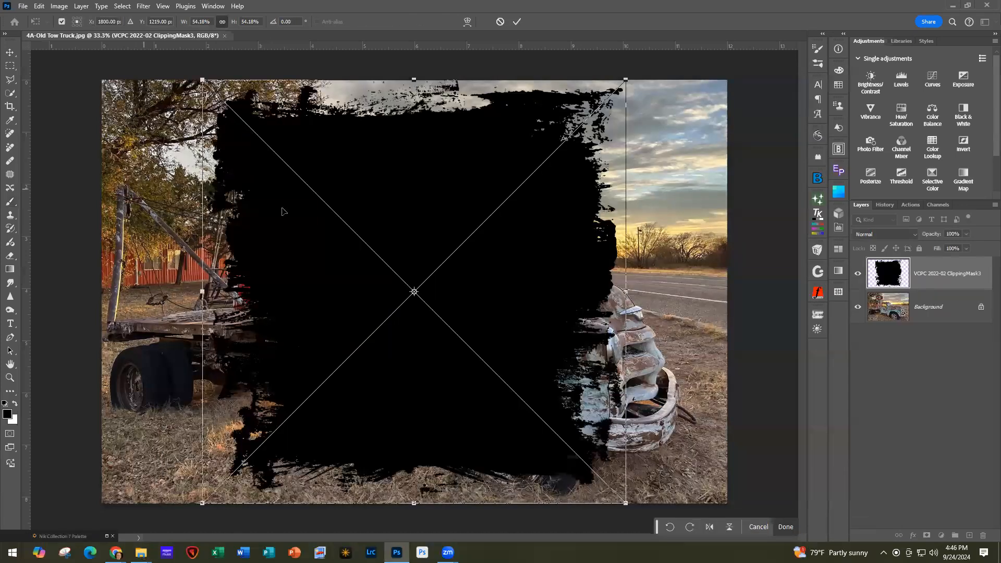
Step: Stretch the placed clipping mask shape to the full canvas width, 80% horizontally, and commit the placement
drag(555, 278, 451, 274)
drag(524, 292, 729, 311)
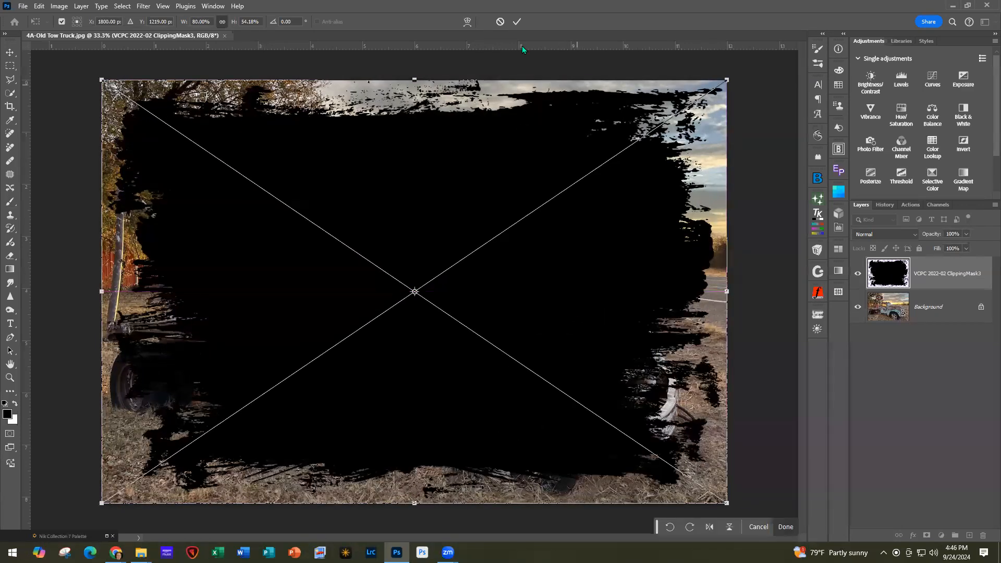
click(517, 23)
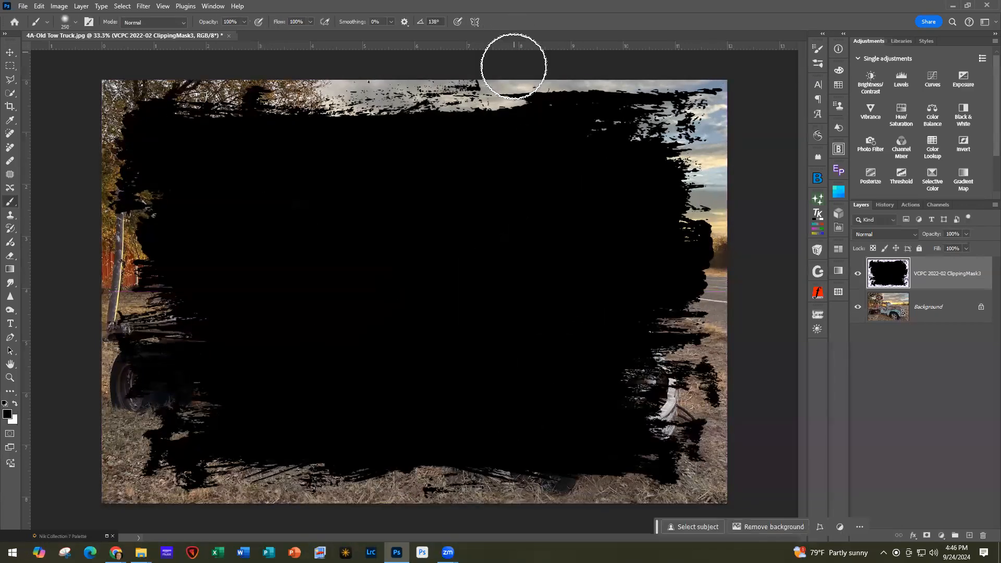
Step: Duplicate the Background layer, move the copy above the ClippingMask3 layer, hide the original and clip the copy to the mask shape
click(945, 312)
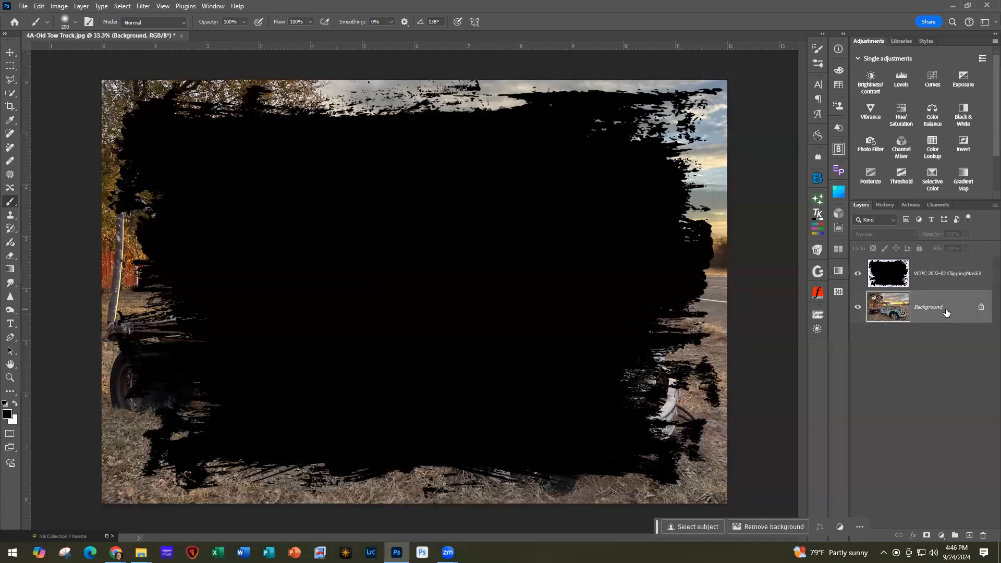
key(ctrl+j)
drag(947, 311, 951, 262)
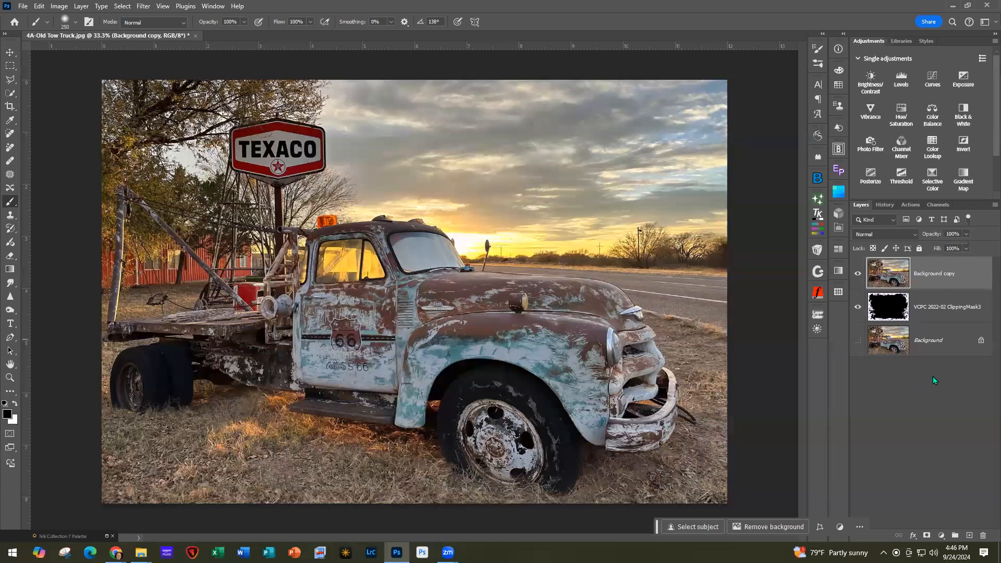
alt+click(959, 289)
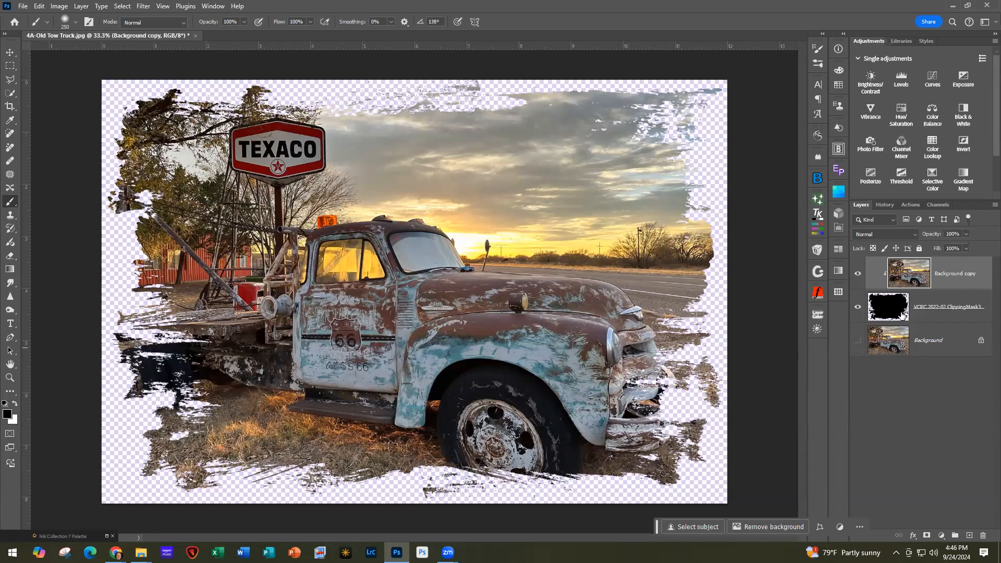
Step: Rotate the ClippingMask3 layer 180° beneath the clipped truck photo
click(895, 313)
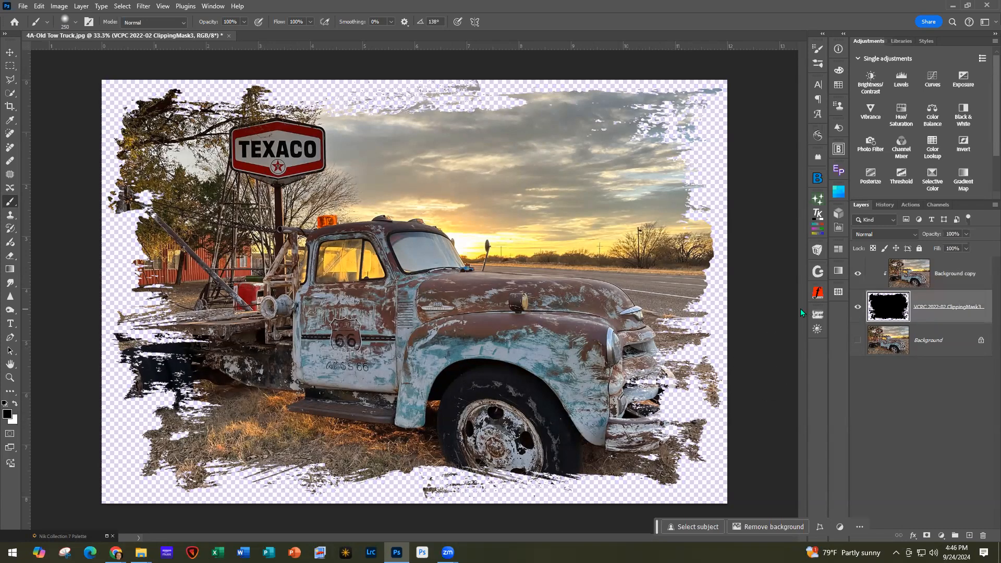
key(ctrl+t)
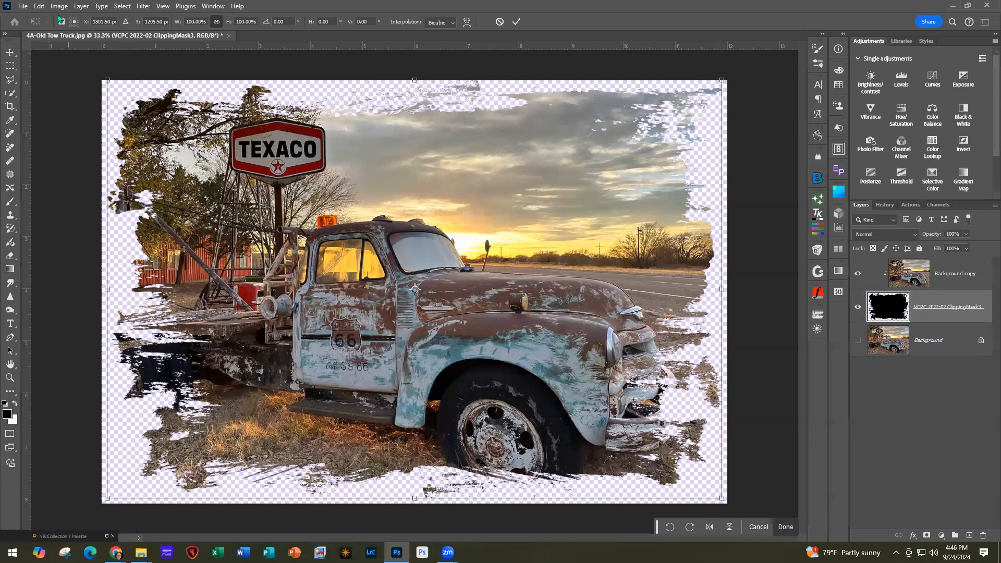
click(40, 6)
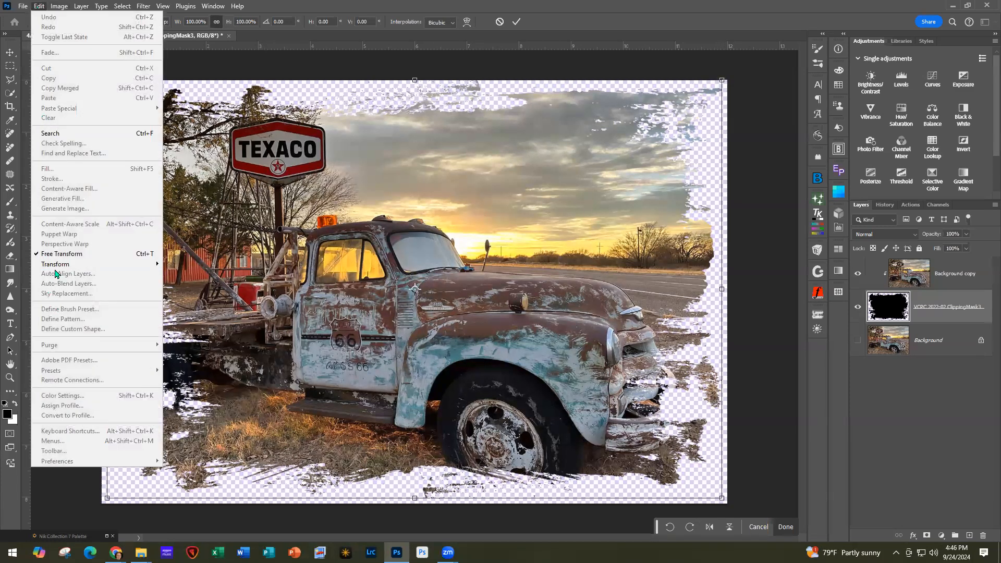
mouse_move(57, 264)
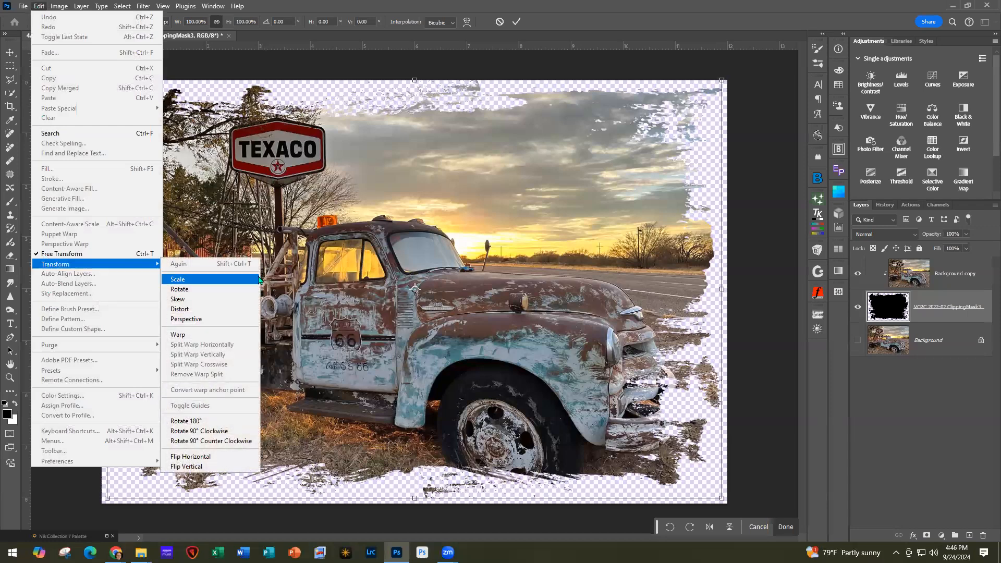
click(211, 421)
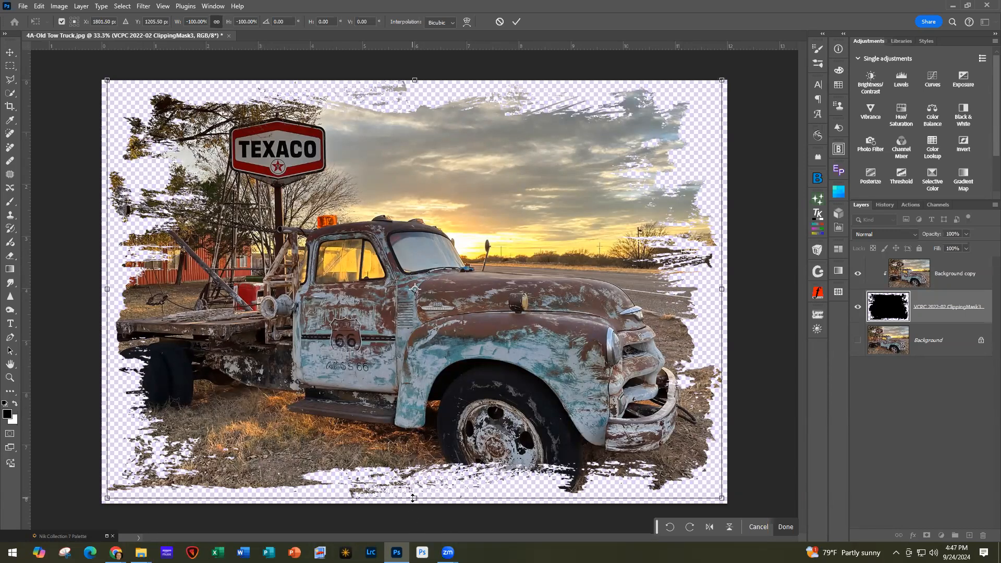
Step: Stretch all four sides of the rotated mask shape outward to about 102% width and 104% height
drag(412, 498, 415, 510)
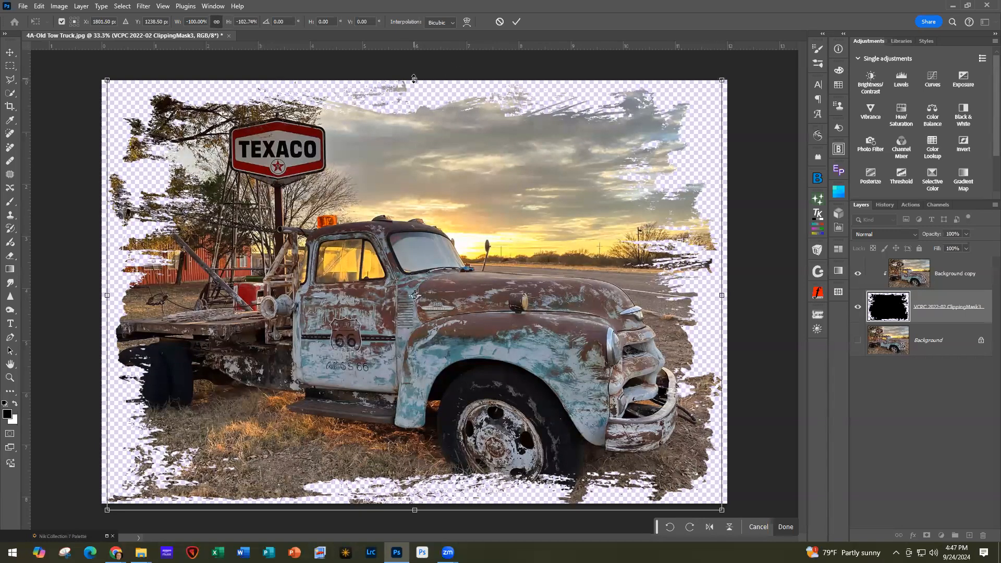
drag(414, 78, 414, 74)
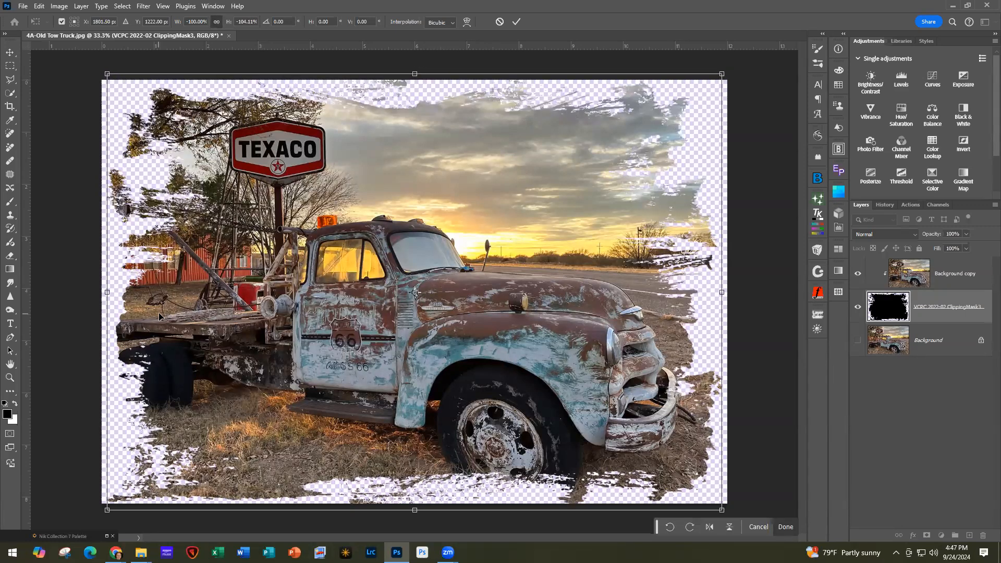
drag(107, 292, 101, 292)
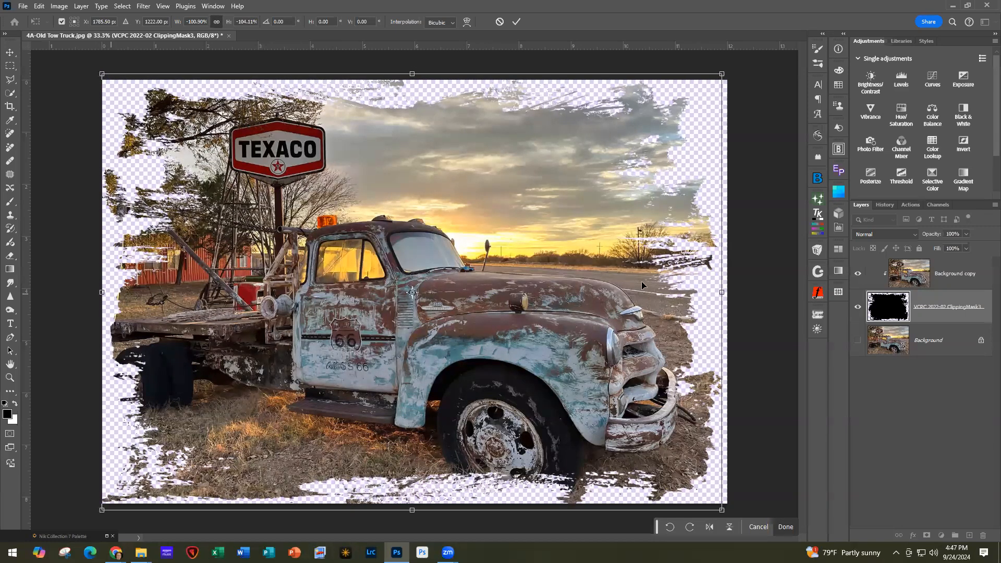
drag(724, 292, 727, 292)
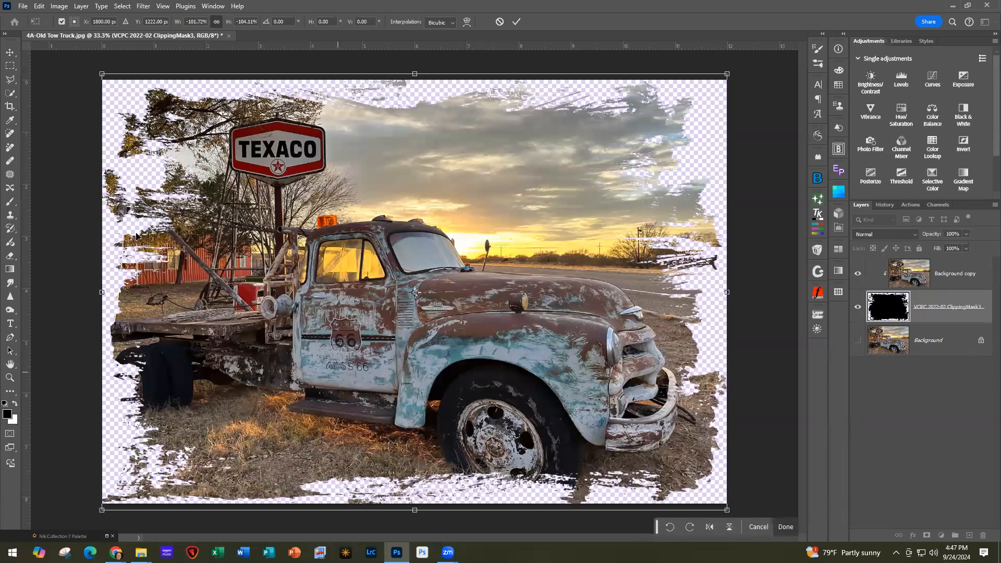
Step: Commit the transform and choose the KYLE Bonus Chunky Charcoal brush from the Dry Media Brushes
click(9, 203)
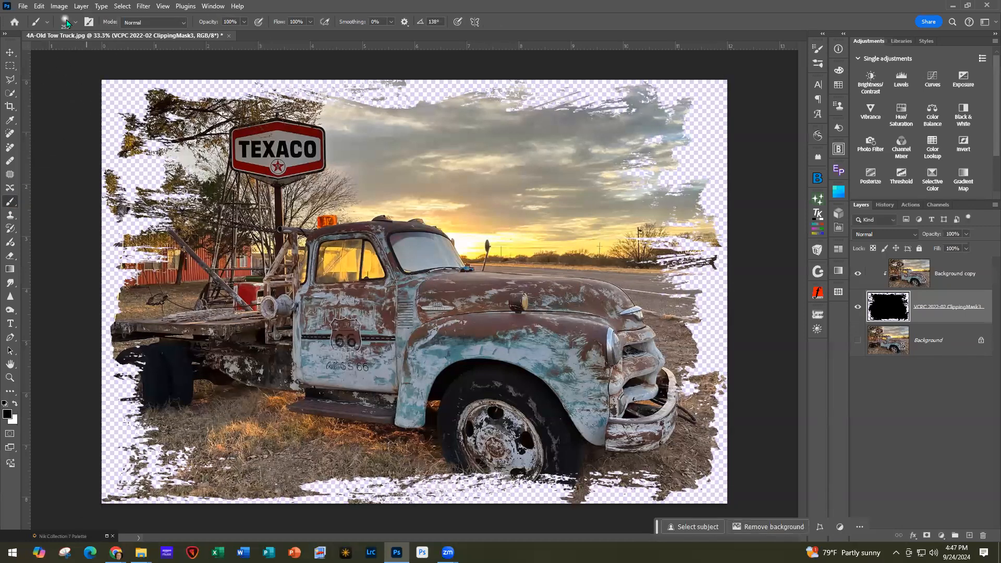
click(74, 22)
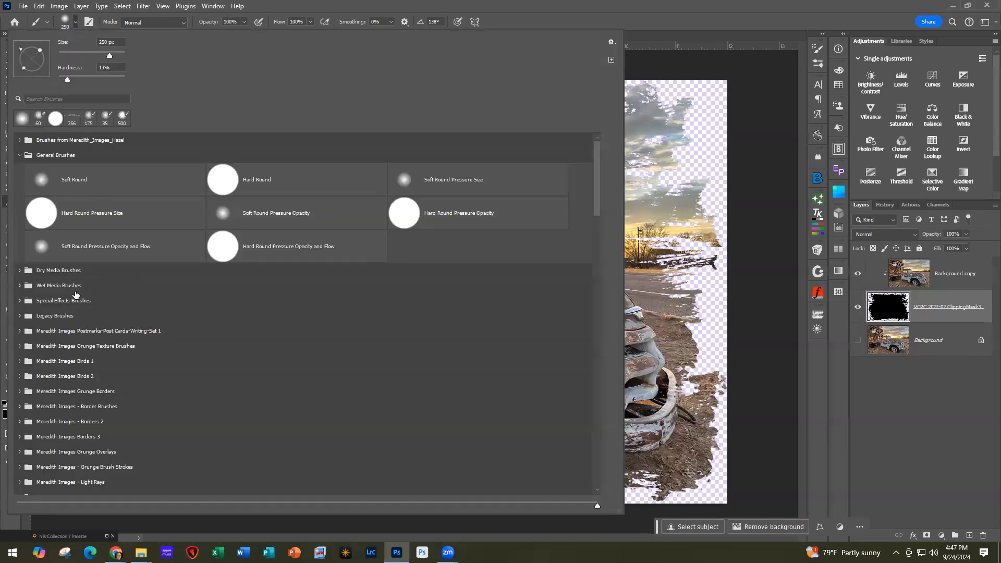
click(19, 271)
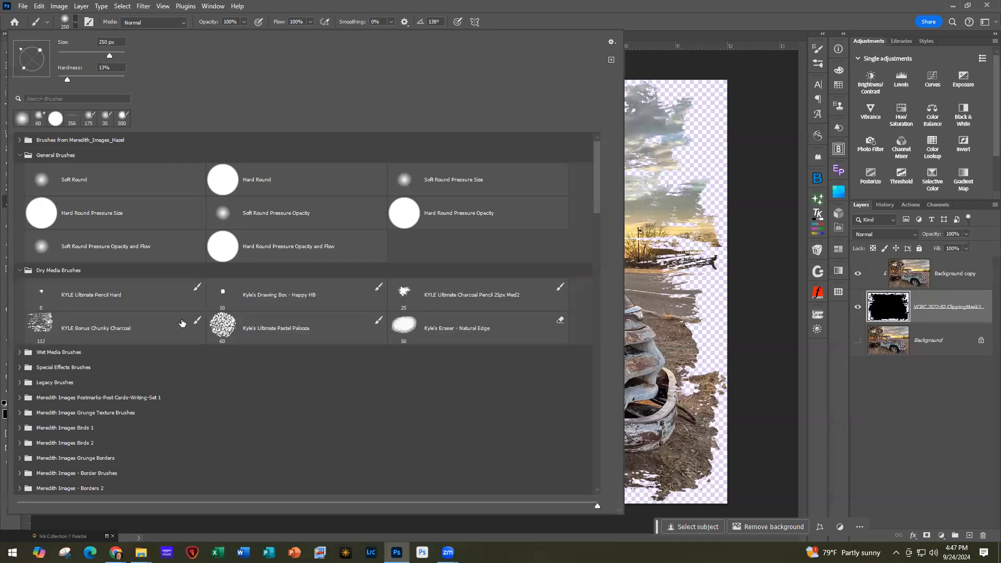
double_click(78, 327)
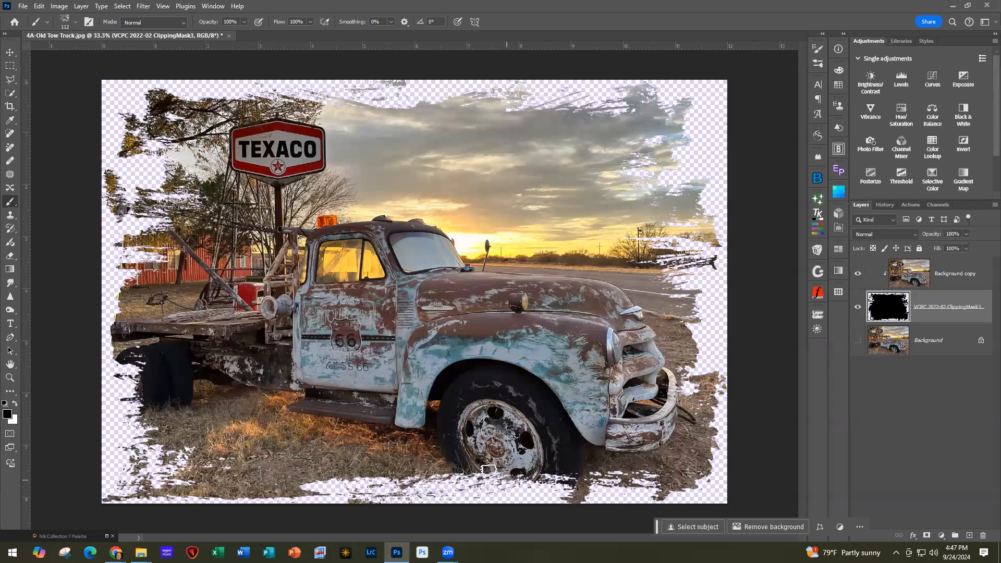
Step: Paint black on the mask layer to reveal the front tire, the tow boom area and the gaps along the road edge
mouse_move(462, 477)
mouse_down()
mouse_move(511, 485)
mouse_move(554, 477)
mouse_move(529, 486)
mouse_move(406, 469)
mouse_move(554, 482)
mouse_move(465, 474)
mouse_move(472, 488)
mouse_move(659, 474)
mouse_move(587, 464)
mouse_up()
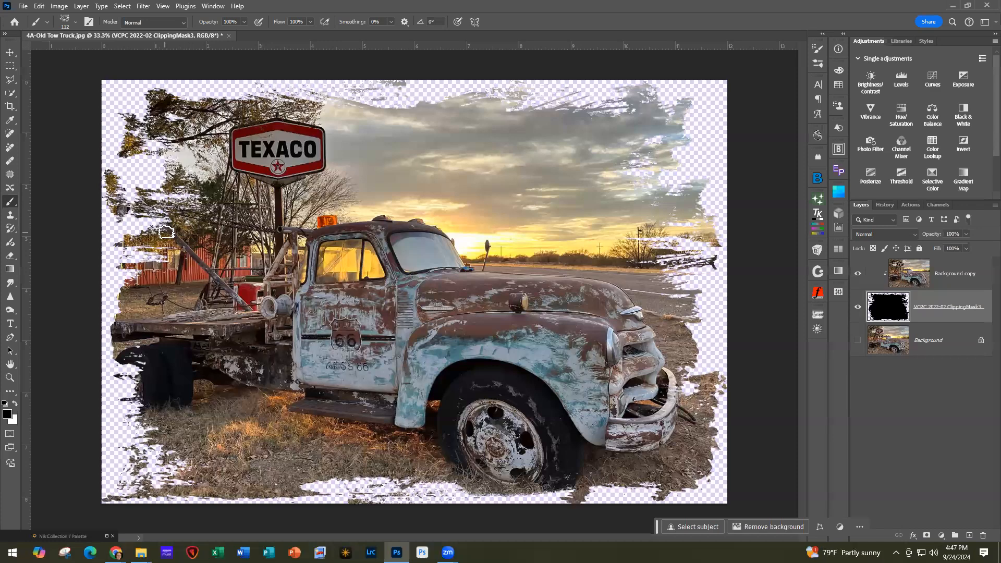
mouse_move(129, 239)
mouse_down()
mouse_move(157, 245)
mouse_move(170, 263)
mouse_move(126, 260)
mouse_move(178, 278)
mouse_up()
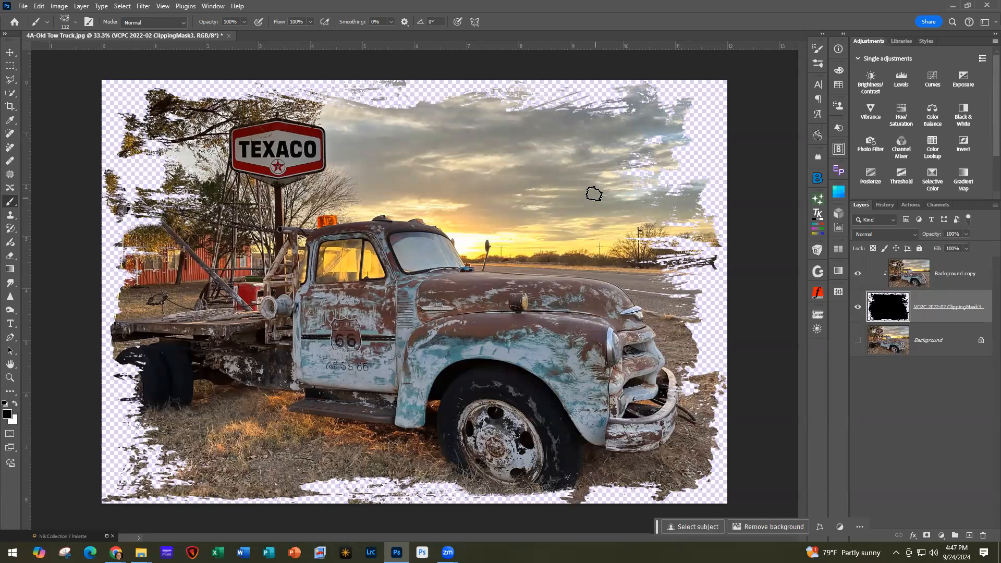
mouse_move(647, 230)
mouse_down()
mouse_move(665, 255)
mouse_move(659, 274)
mouse_up()
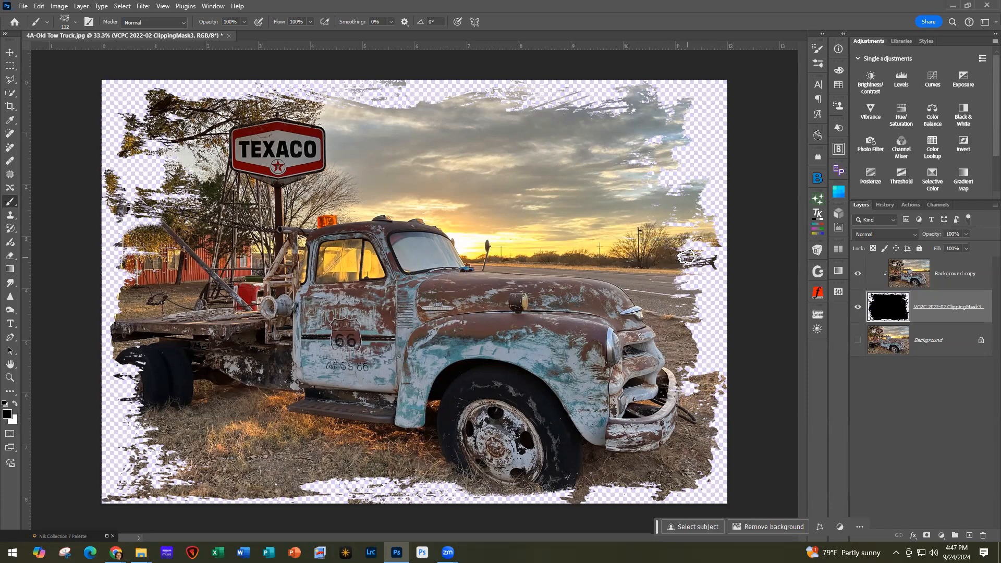
mouse_move(693, 269)
mouse_down()
mouse_move(674, 285)
mouse_move(690, 395)
mouse_move(696, 378)
mouse_move(682, 408)
mouse_move(692, 442)
mouse_move(647, 389)
mouse_up()
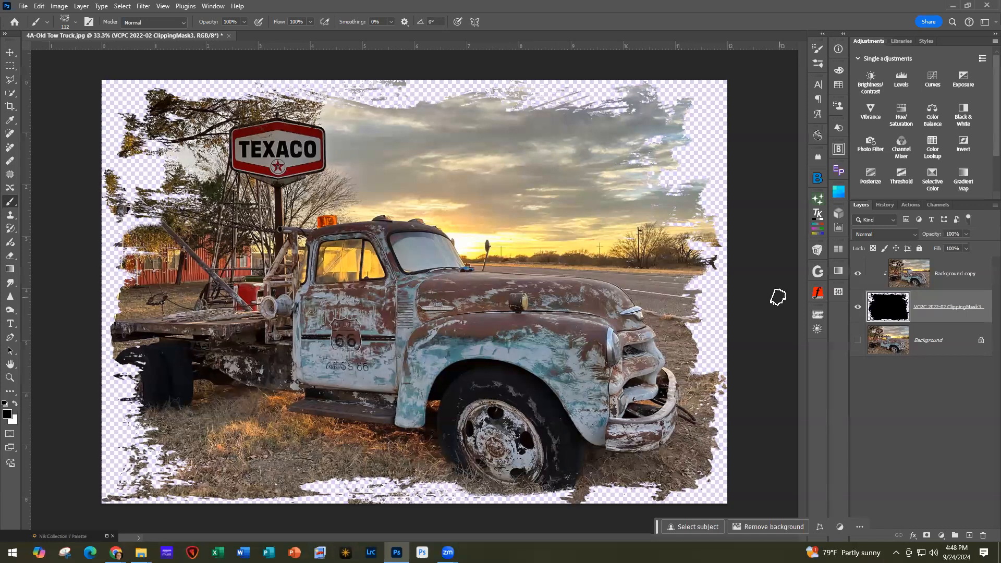
Step: Add a new layer above the Background and fill it with a lightened version of a brown sampled from the truck's hood
click(955, 341)
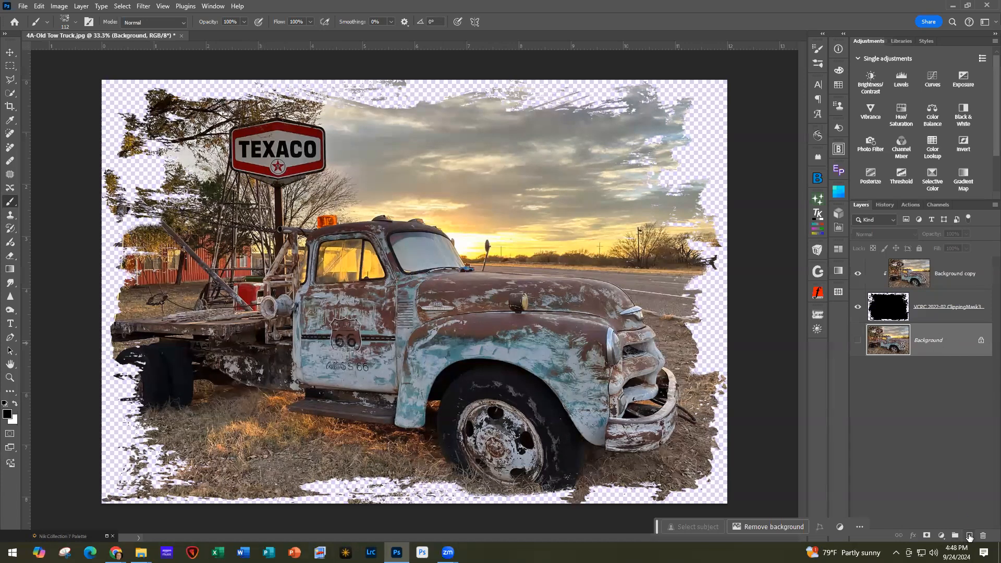
click(969, 536)
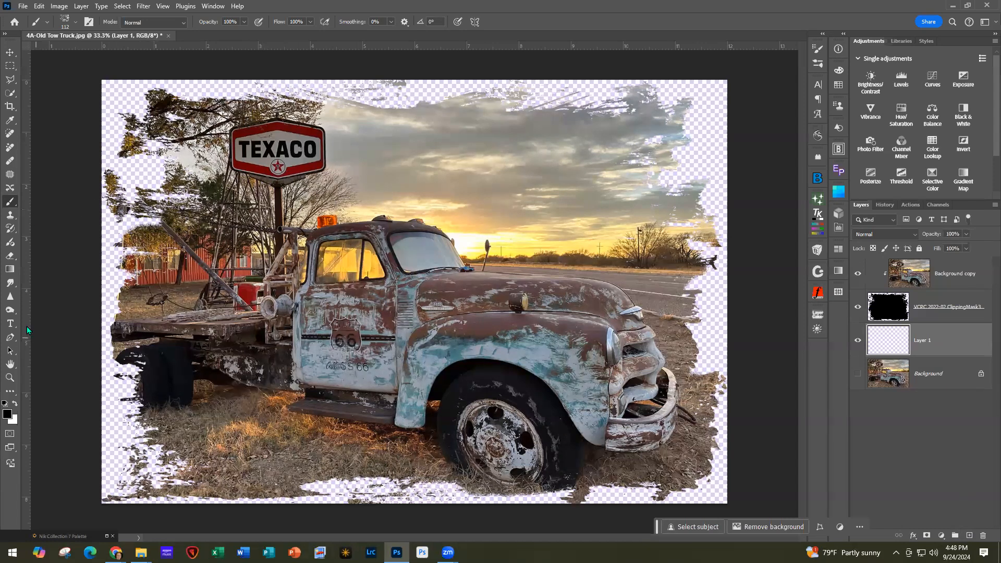
click(6, 416)
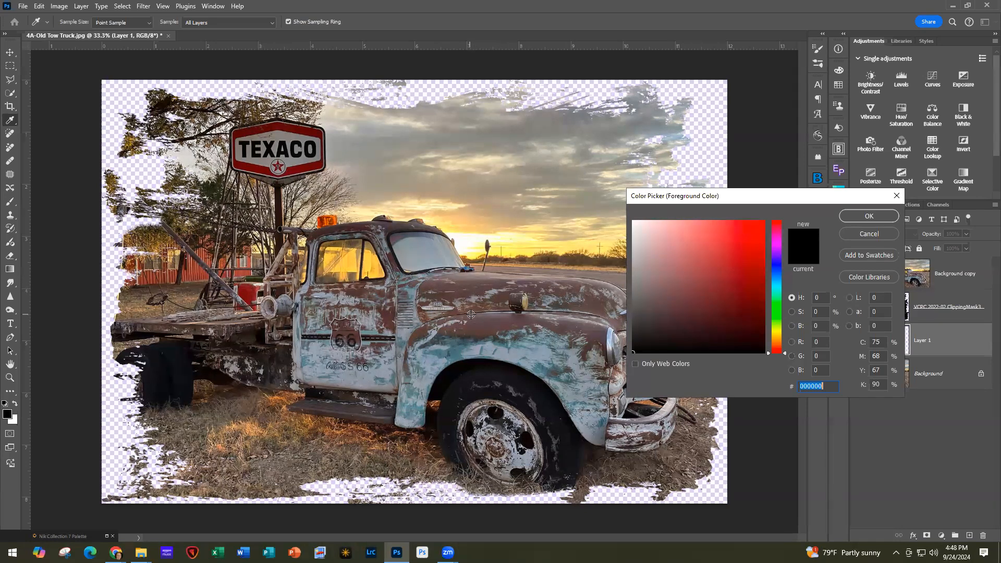
click(472, 287)
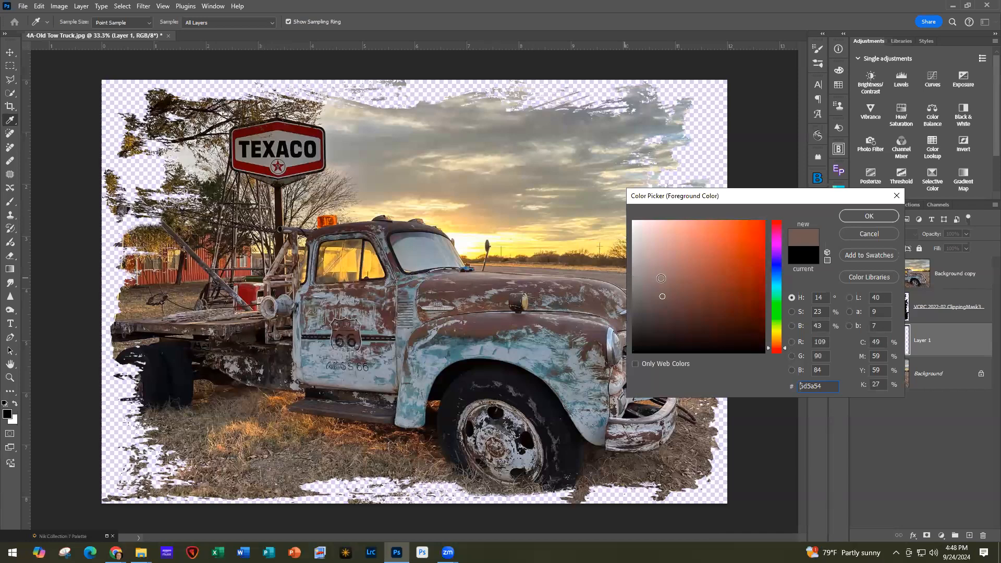
click(663, 279)
click(879, 215)
key(b)
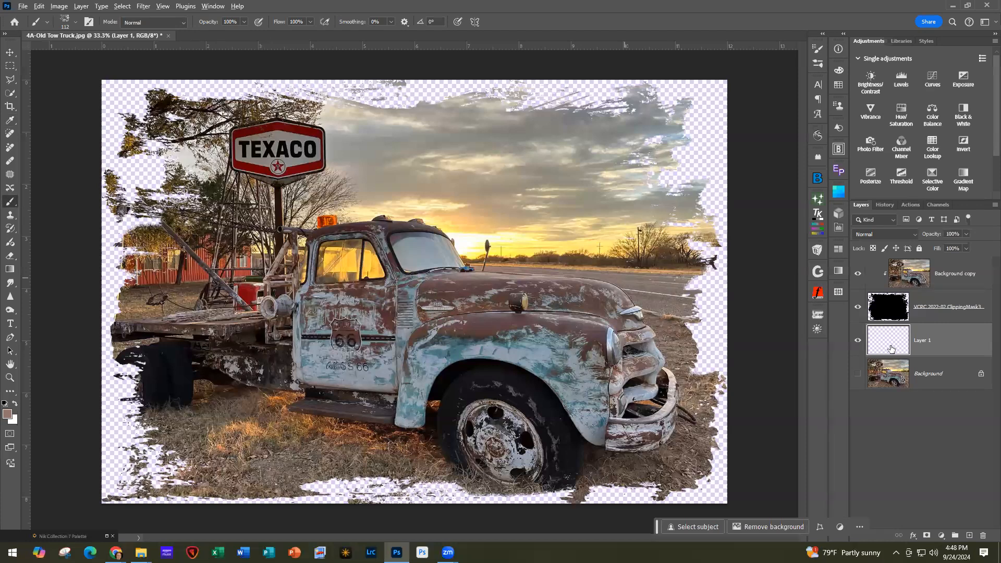
key(alt+BackSpace)
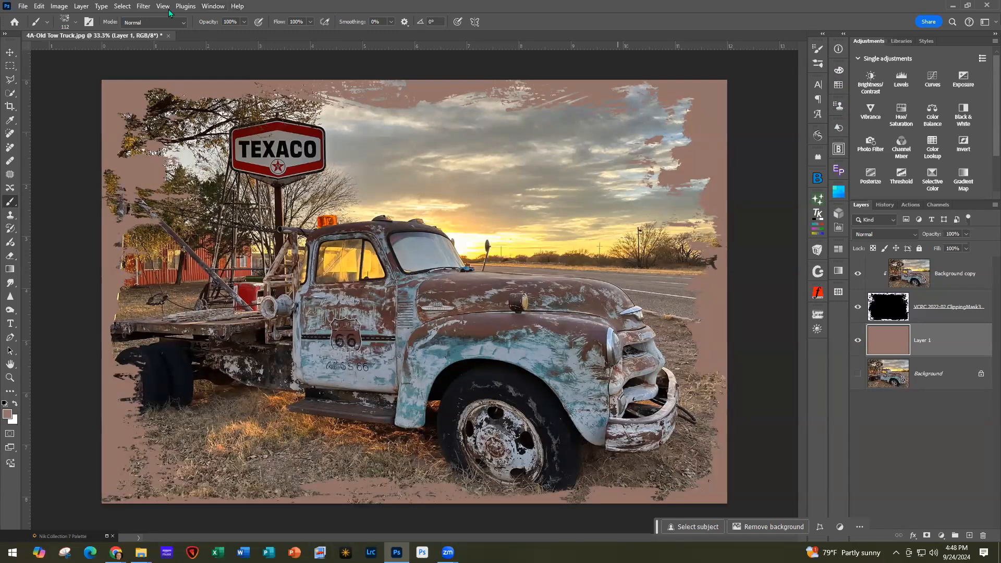
Step: Open the pattern library and expand the Artist Surfaces group inside Legacy Patterns
click(219, 8)
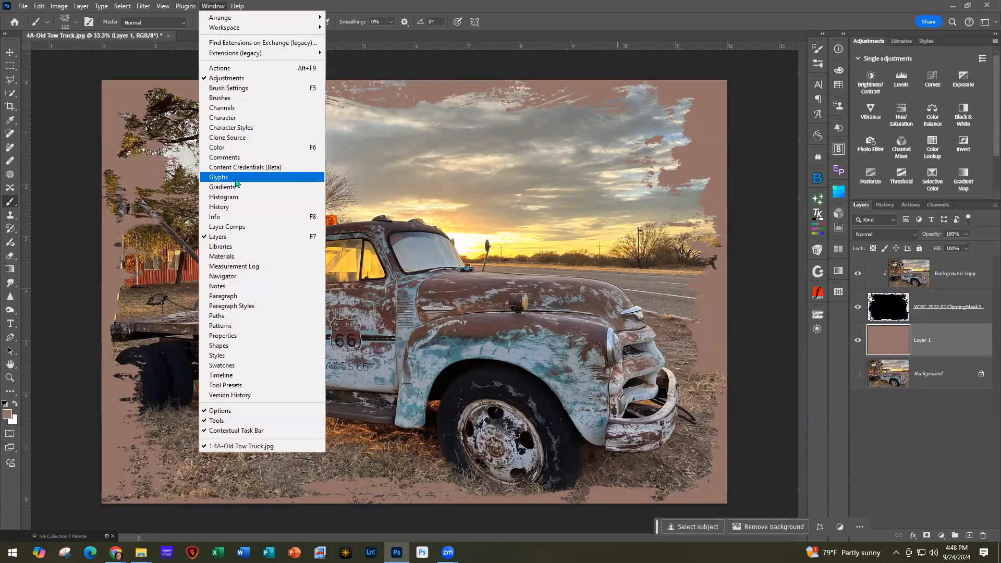
click(256, 331)
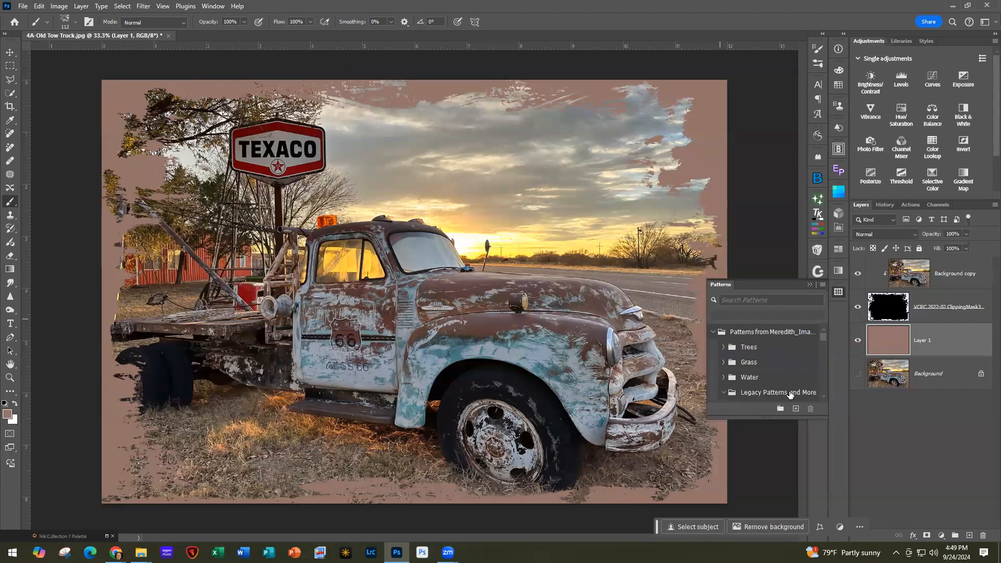
scroll(782, 382, down, 3)
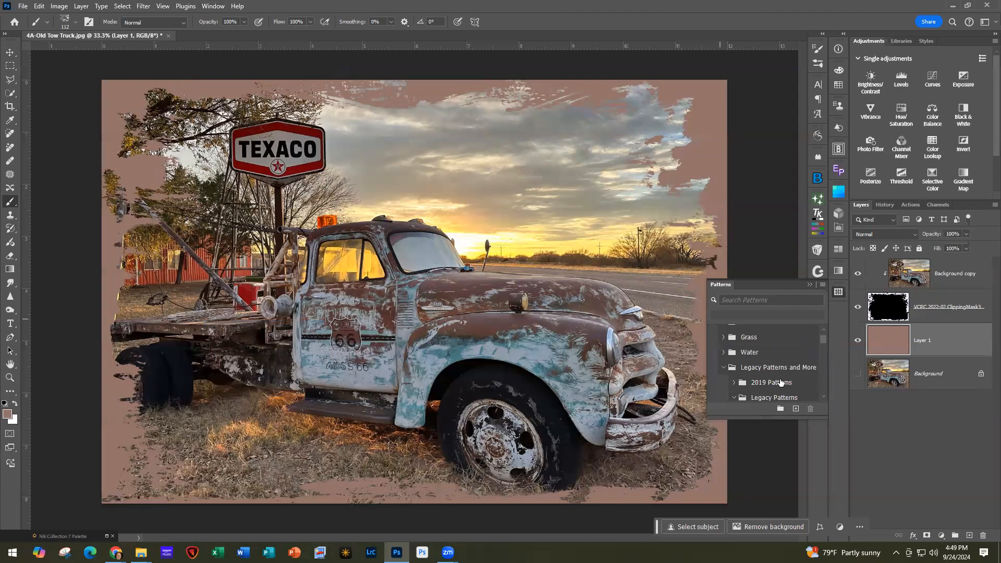
scroll(779, 365, down, 3)
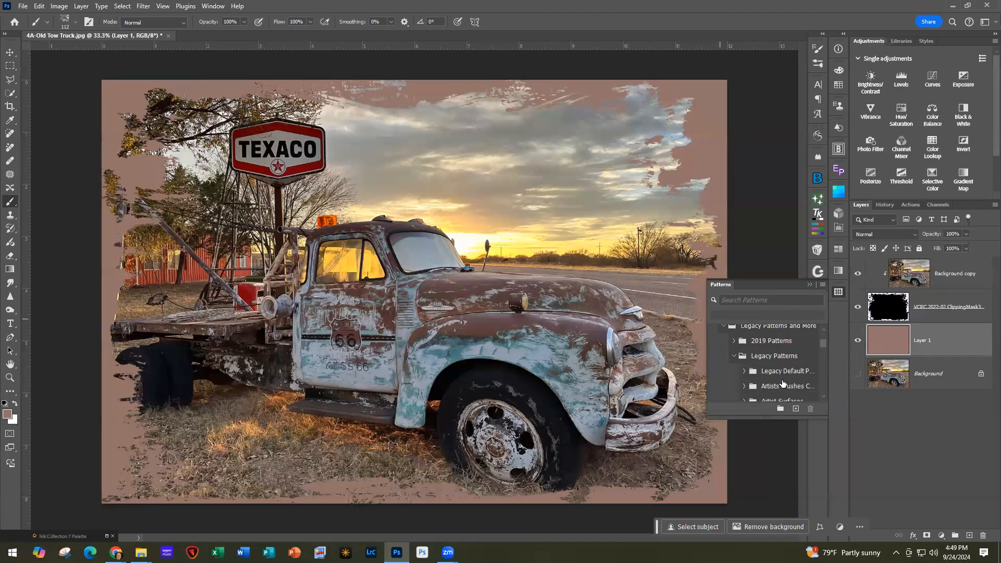
scroll(782, 384, down, 1)
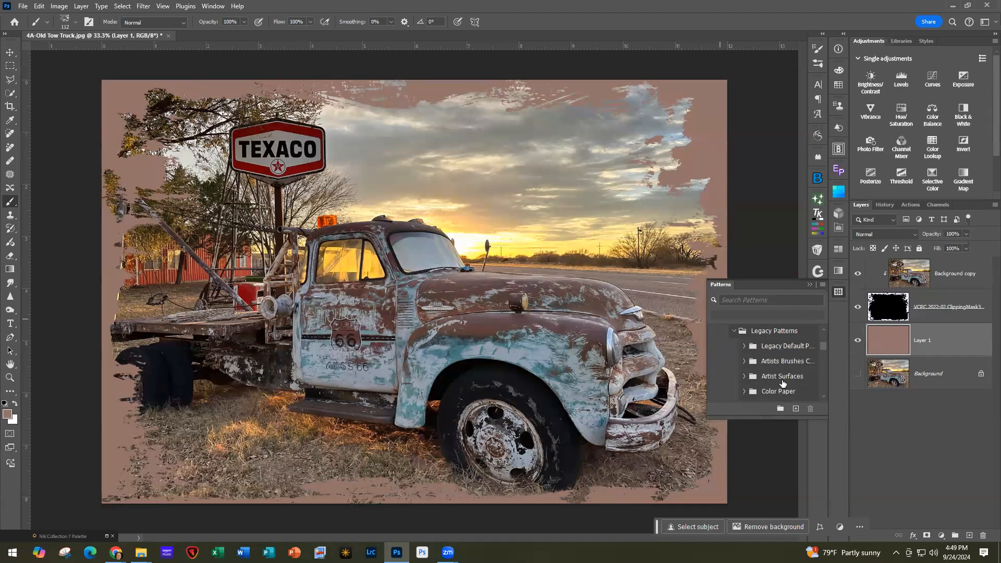
click(744, 376)
scroll(774, 375, down, 3)
scroll(775, 374, down, 1)
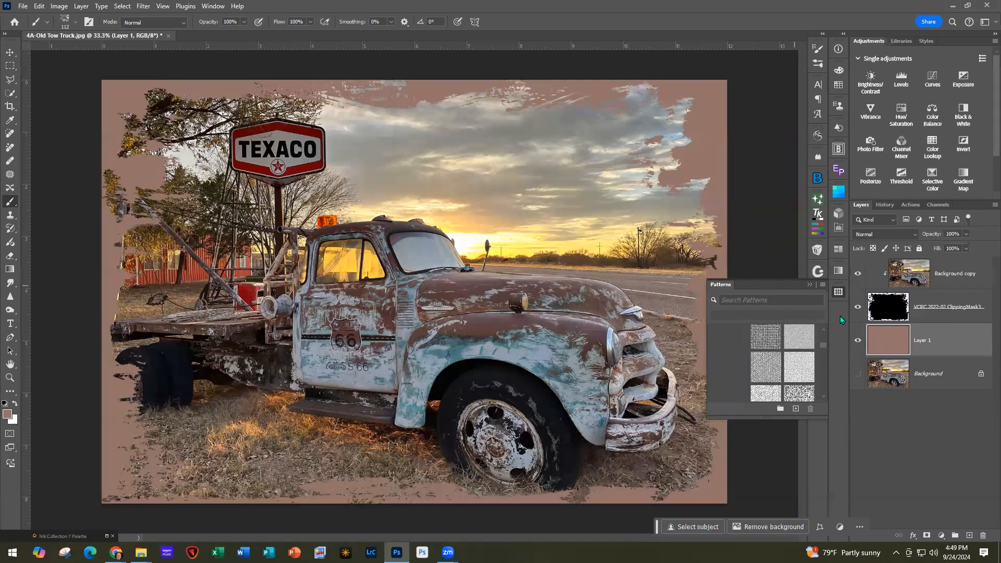
Step: Add the Oil Pastel Light pattern as a fill clipped to the brown layer and set its blend mode to Multiply
drag(753, 418, 756, 492)
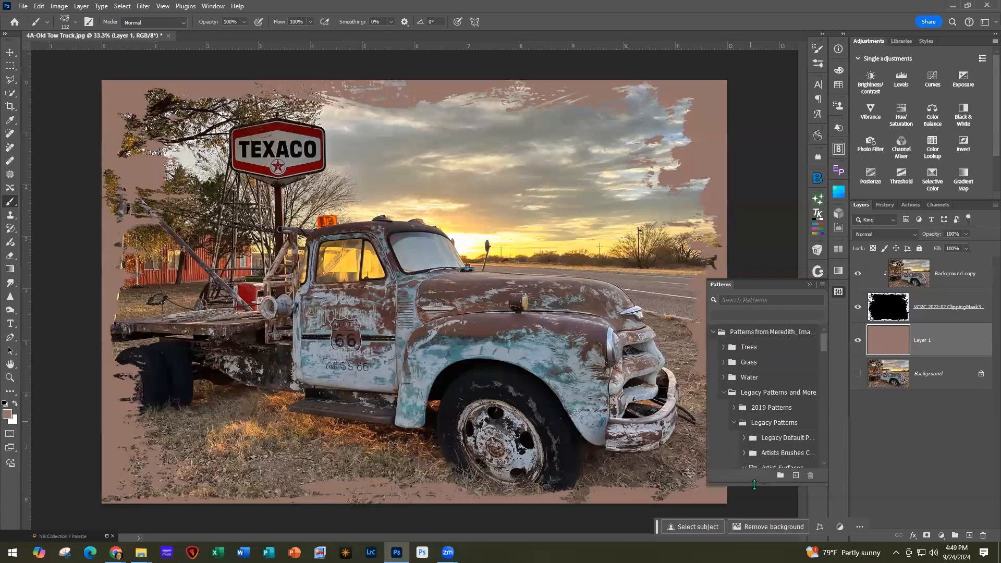
scroll(756, 367, down, 6)
scroll(754, 368, down, 3)
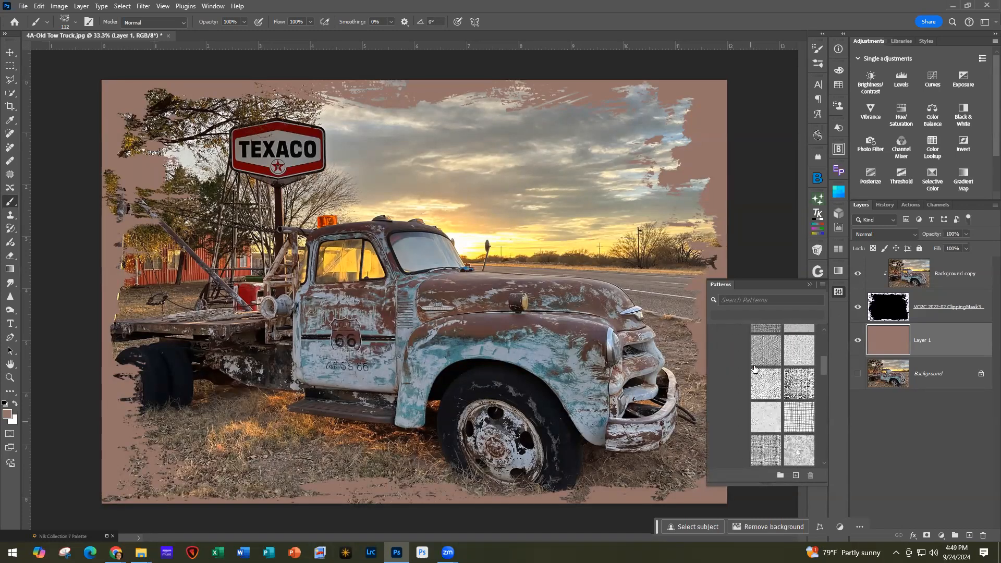
scroll(754, 369, up, 1)
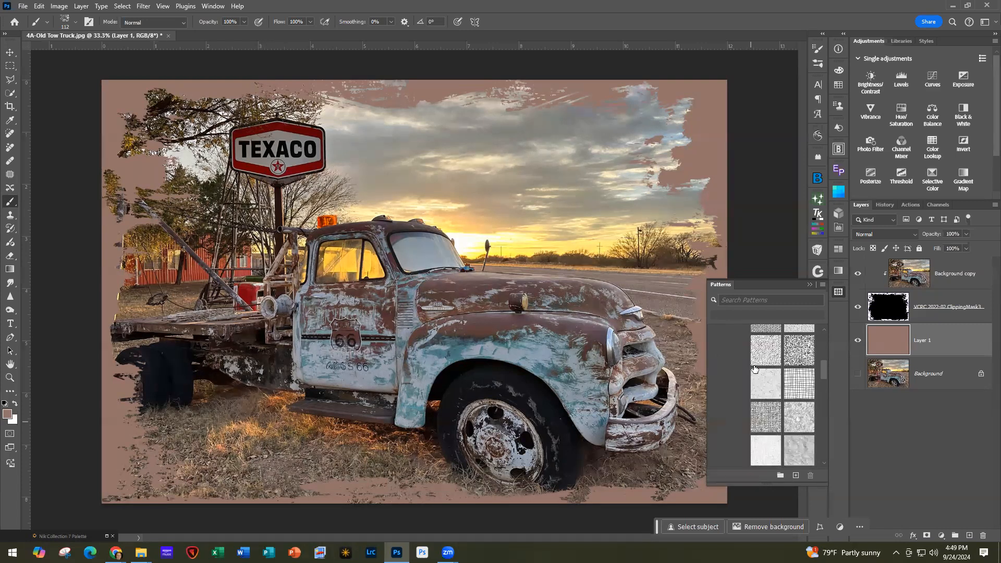
scroll(757, 390, down, 3)
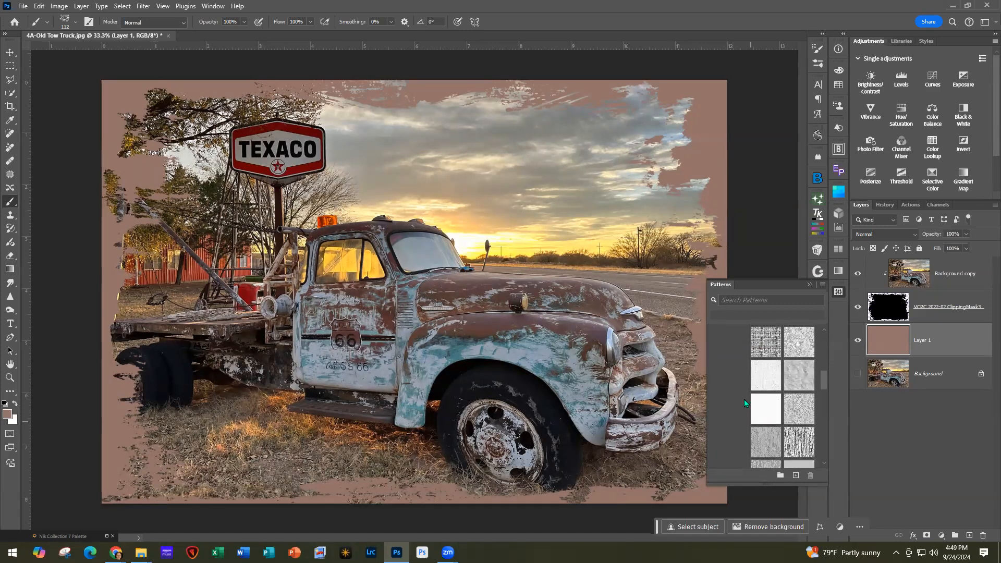
click(797, 407)
double_click(796, 407)
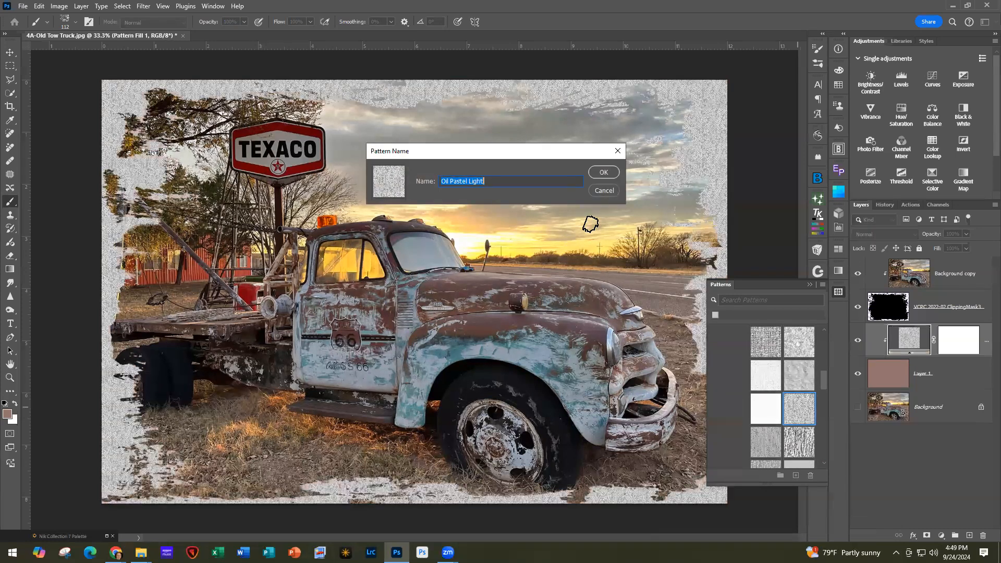
click(604, 172)
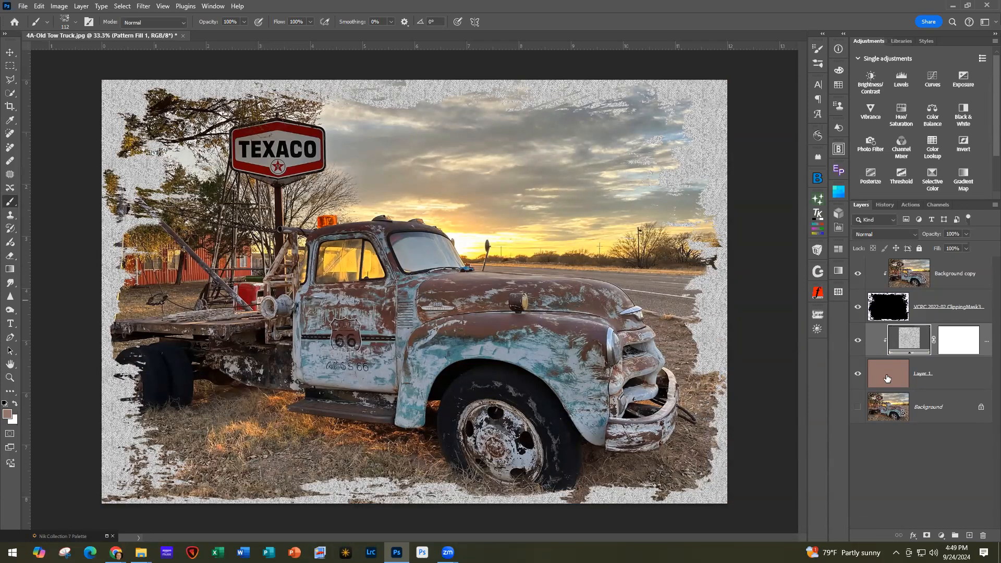
click(887, 234)
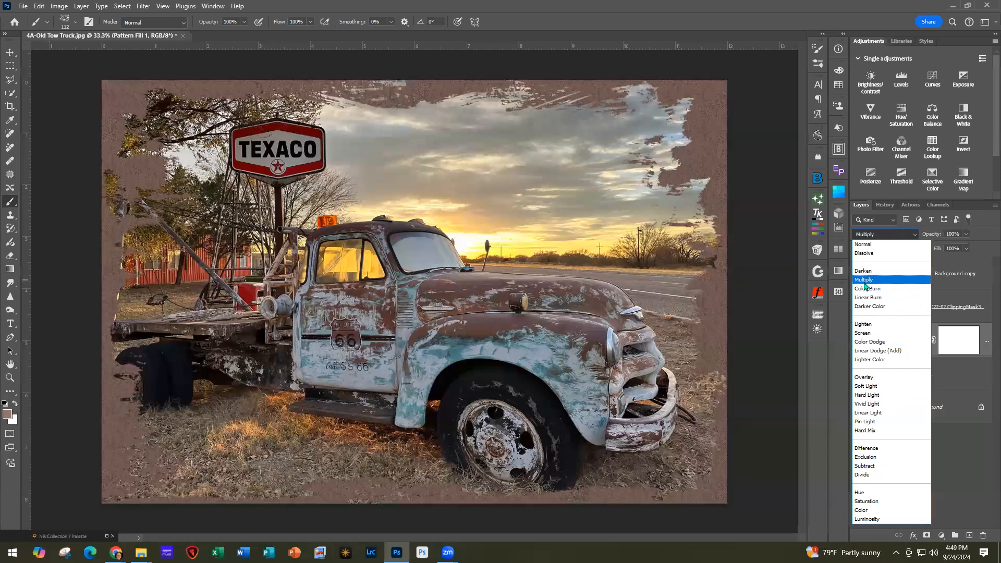
click(864, 279)
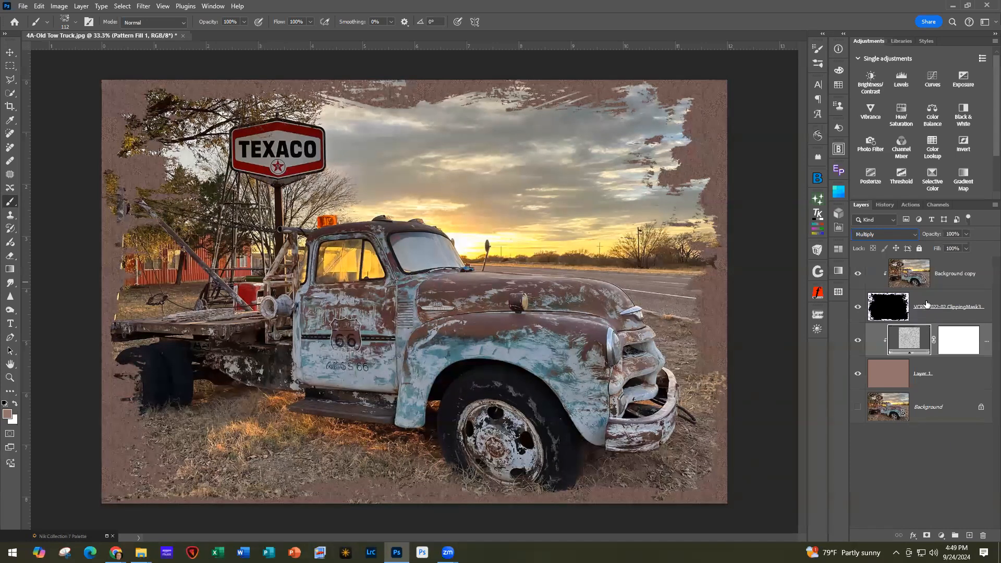
Step: Add a drop shadow to the ClippingMask3 layer with its angle set to 135°
click(880, 312)
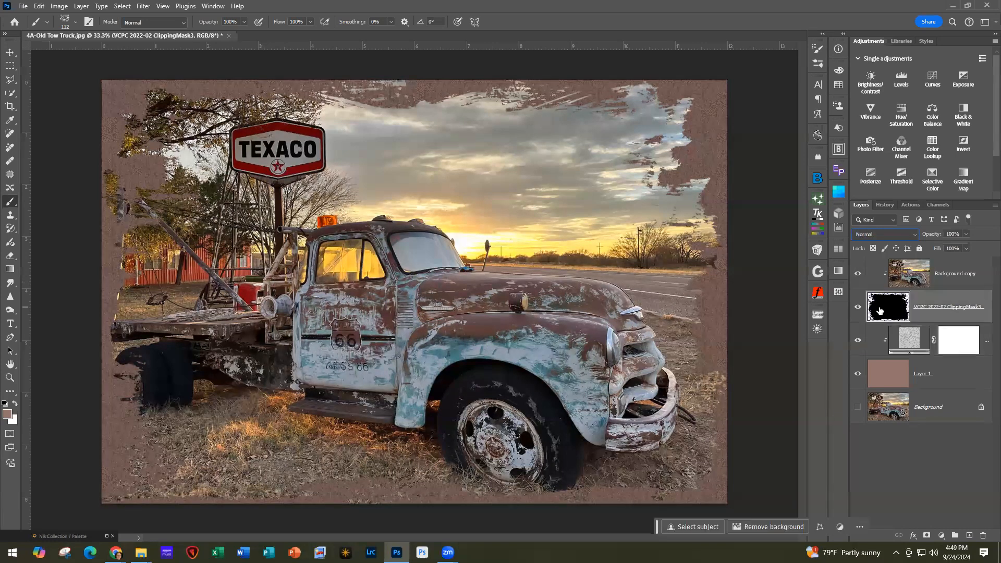
double_click(976, 298)
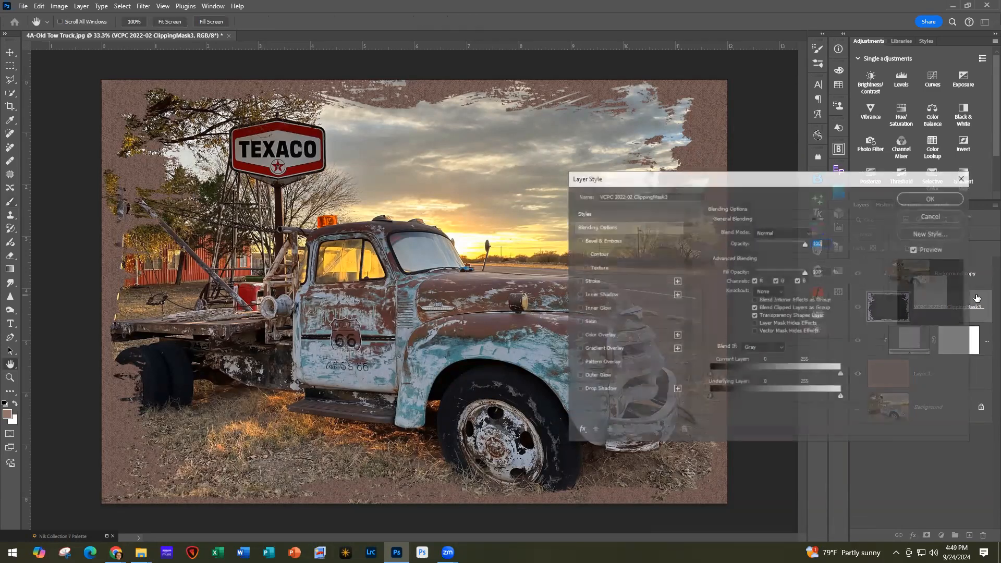
click(624, 390)
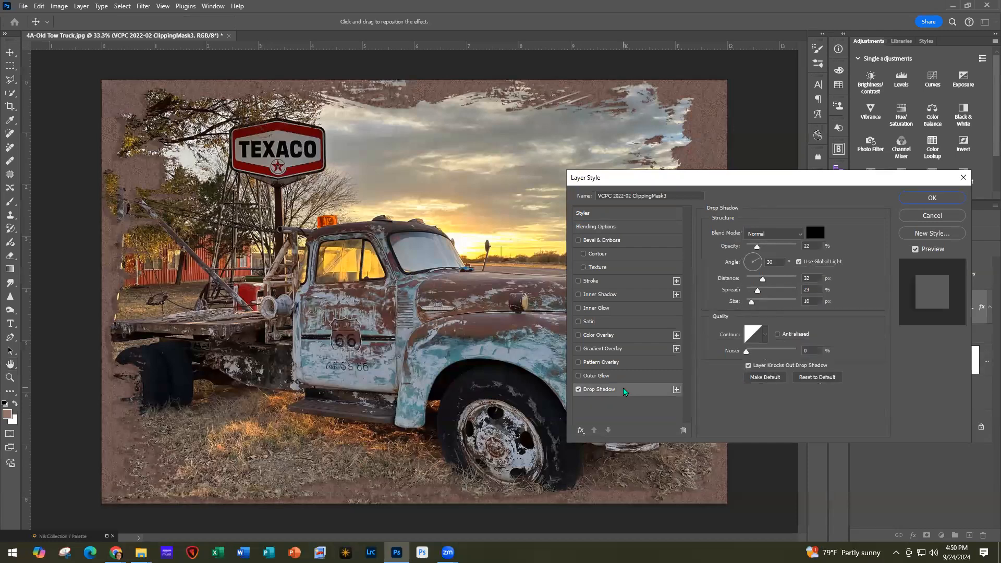
click(767, 261)
text(135)
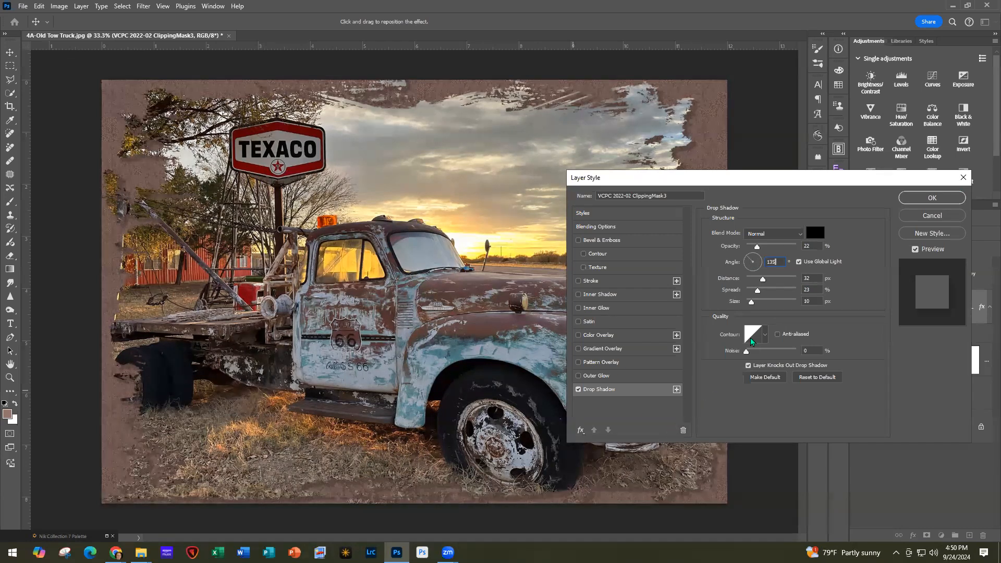
Step: Increase the drop shadow's size to about 59 px, adjust its spread, shorten its distance, and accept the layer style
drag(750, 305, 760, 304)
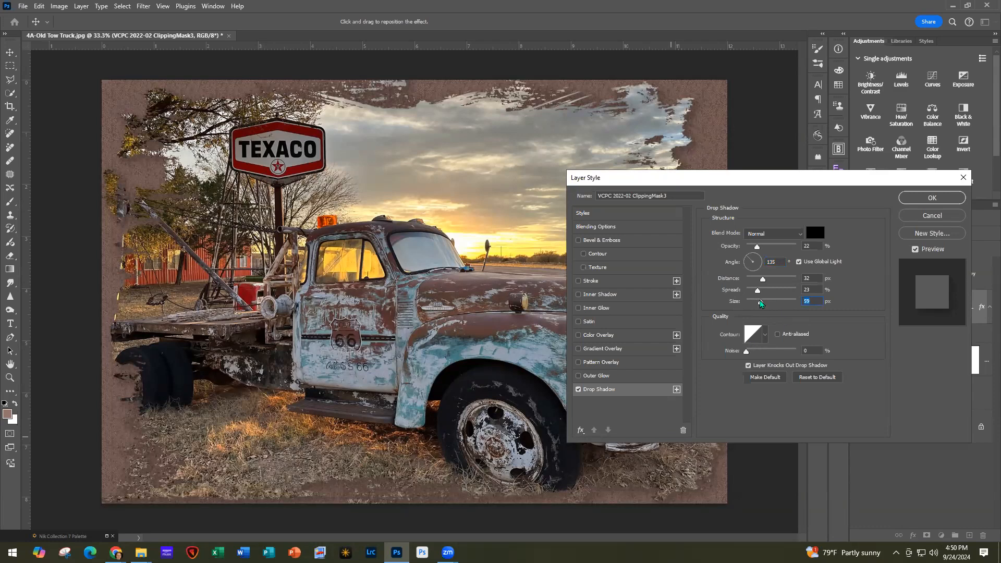
drag(758, 292, 759, 295)
click(756, 291)
drag(767, 284, 758, 286)
click(908, 202)
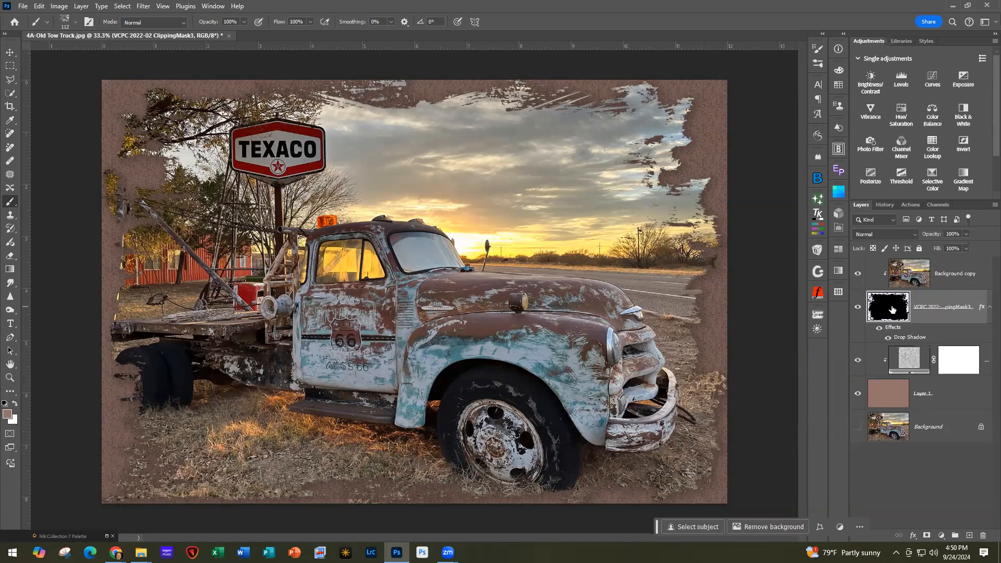
Step: Reset the foreground and background colors to black and white, and hide the pattern fill and brown layers
click(5, 404)
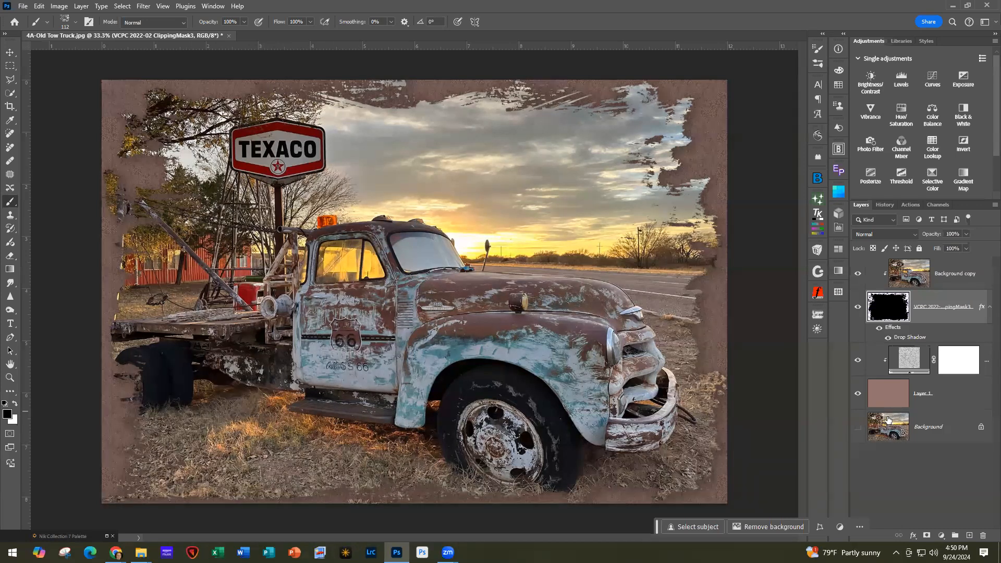
click(858, 360)
click(857, 393)
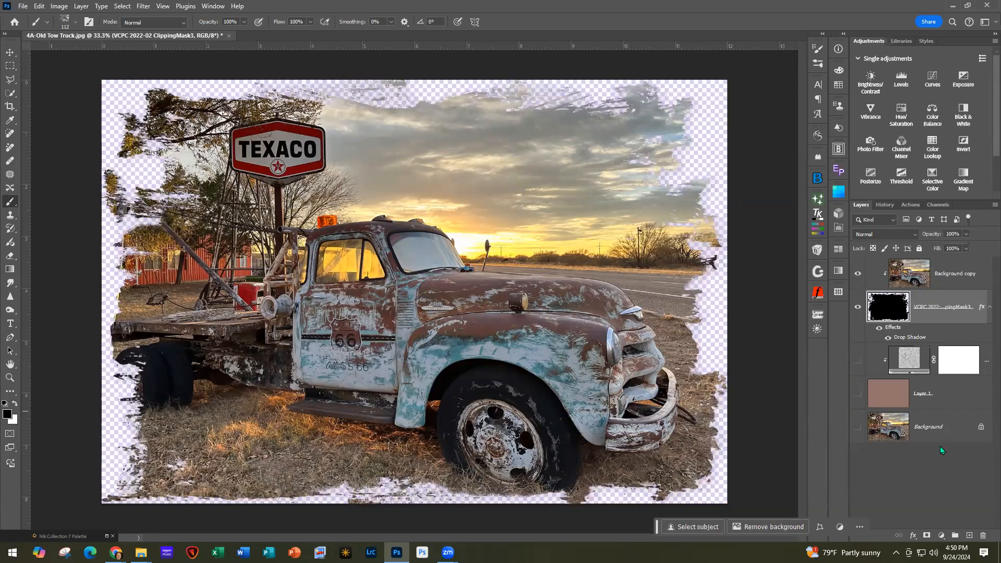
Step: Place VCPC 2022-06 Brush Strokes 5.jpg from the 2-CONFERENCE FREEBIES folder above the Background and stretch it across the canvas width
click(944, 432)
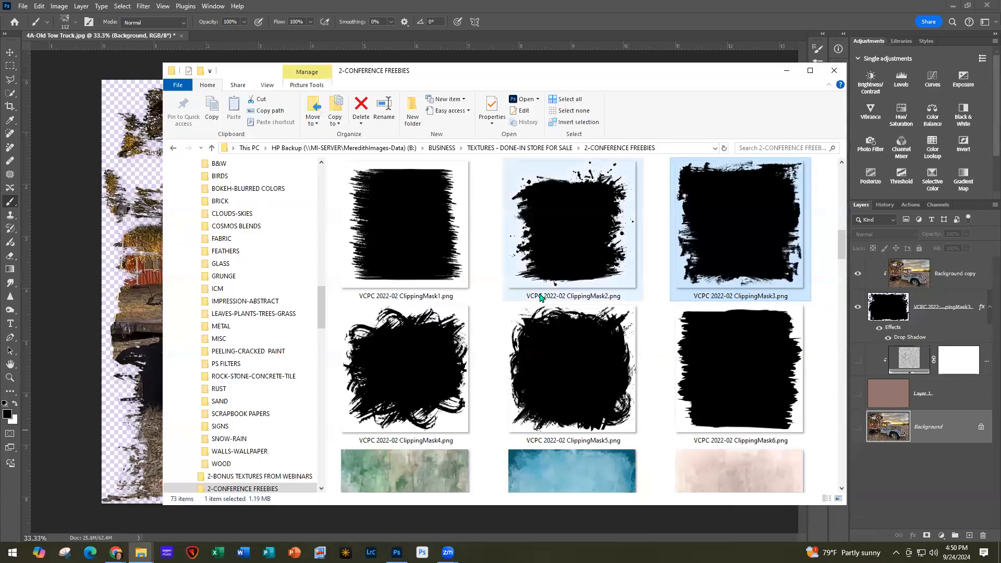
scroll(537, 300, down, 5)
scroll(537, 300, down, 6)
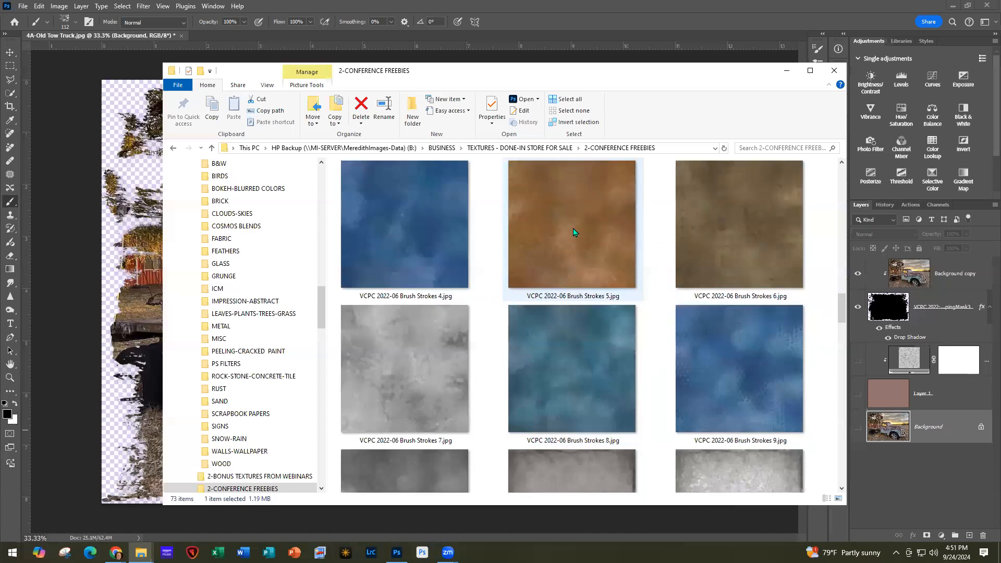
mouse_move(602, 249)
mouse_down()
mouse_move(229, 206)
mouse_move(109, 206)
mouse_move(124, 244)
mouse_up()
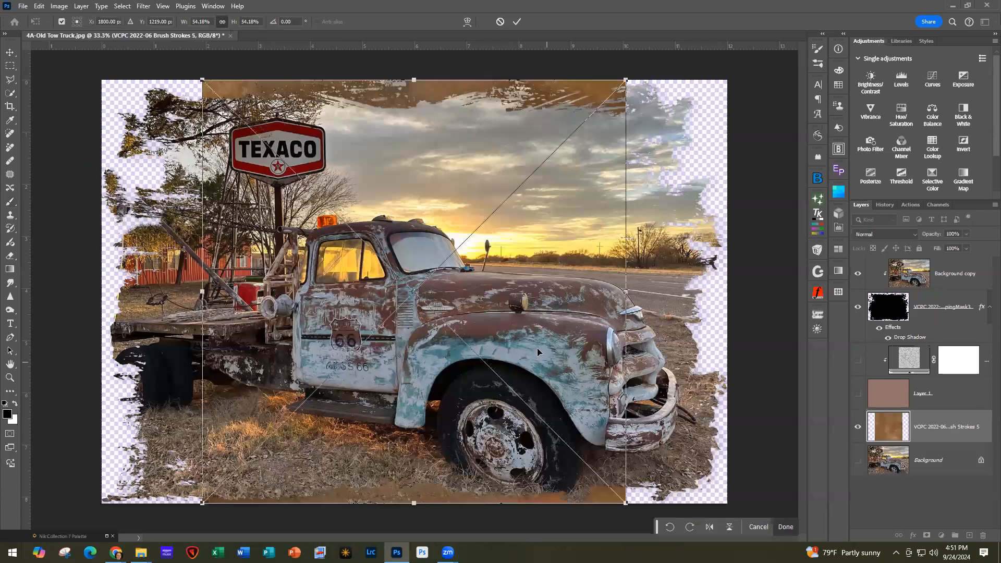
drag(551, 323, 453, 324)
drag(524, 293, 743, 293)
click(517, 22)
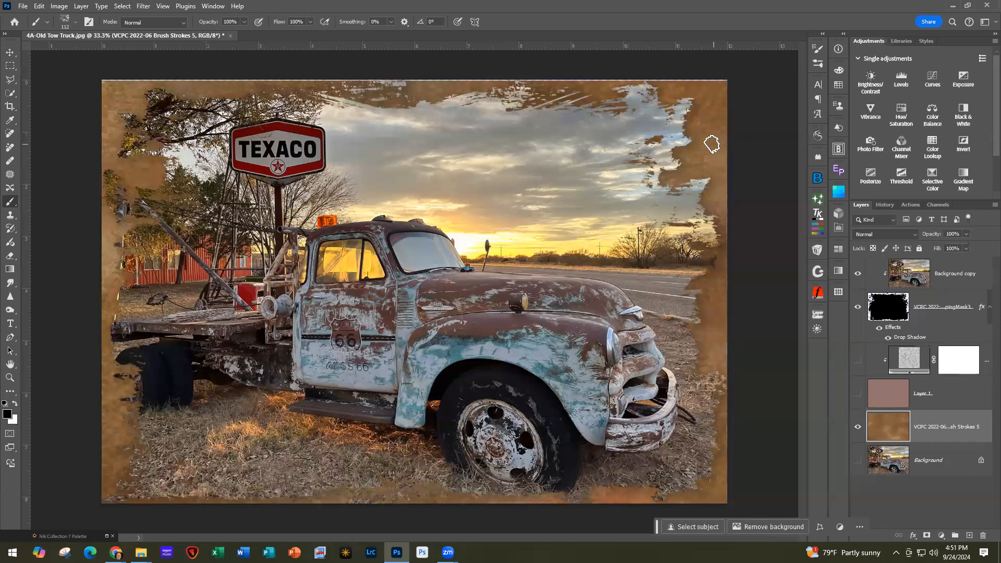
Step: Stretch the upper edge of the Brush Strokes 5 texture to 100.12% height to close the gap along the canvas top
key(ctrl+t)
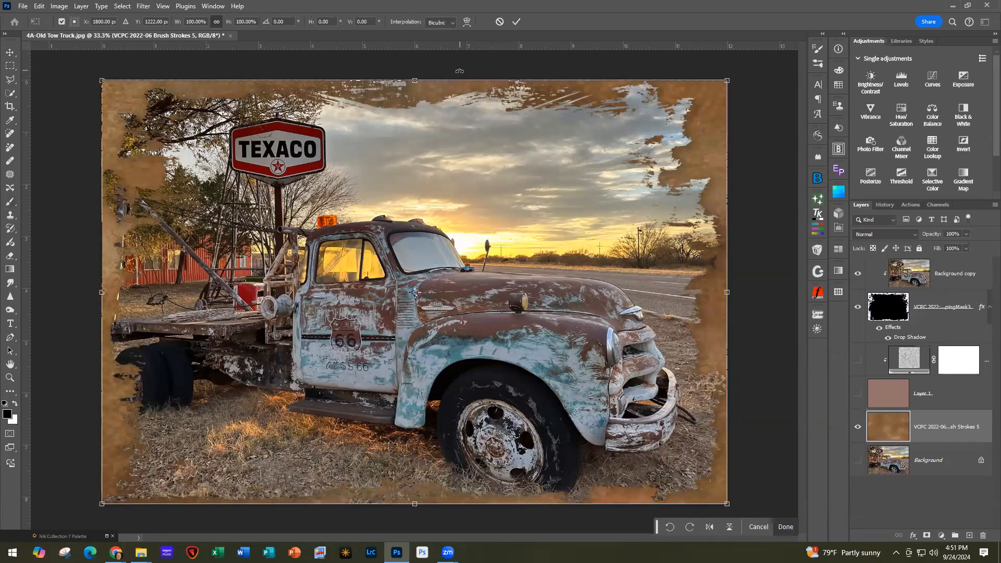
drag(415, 78, 415, 77)
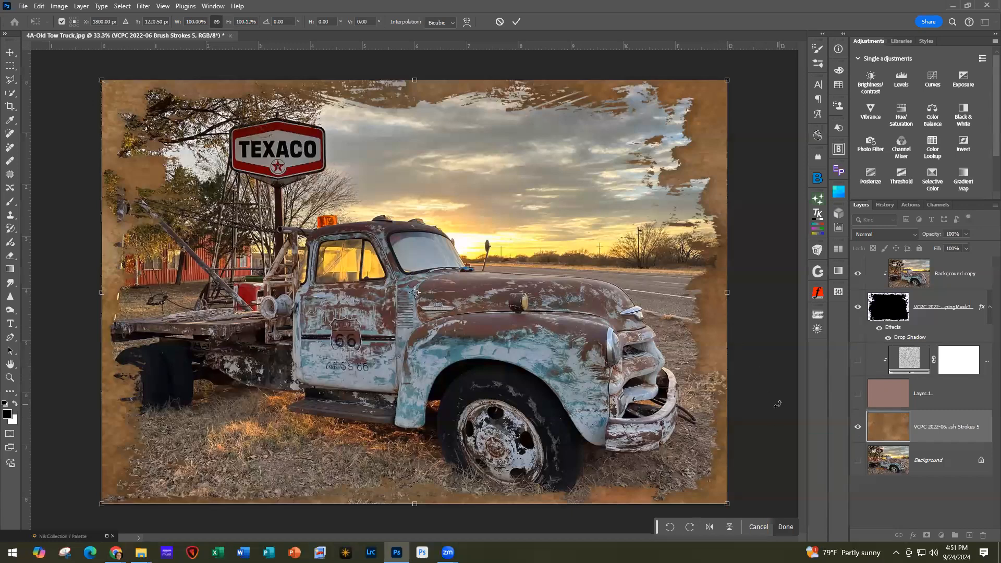
key(Return)
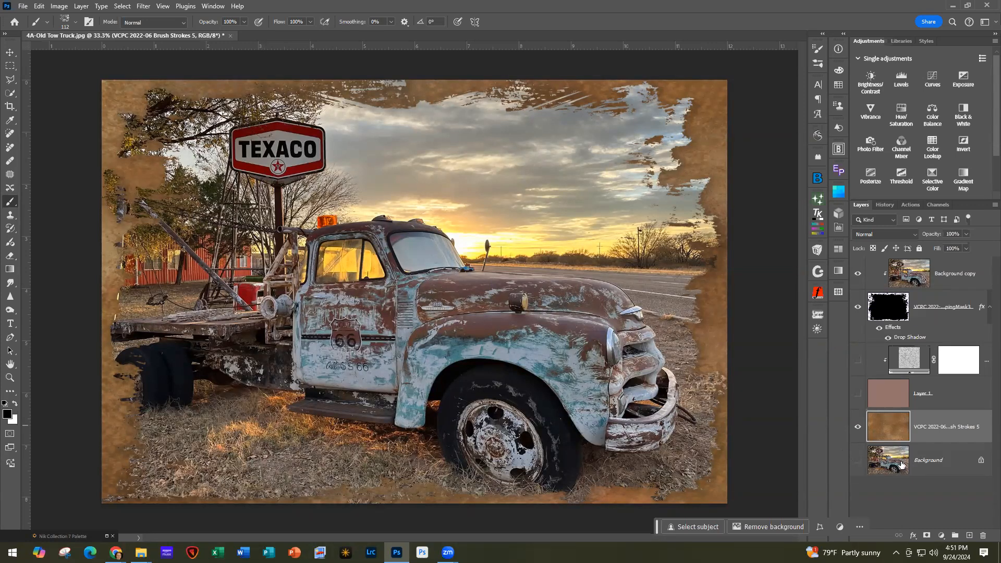
Step: Add a new layer between the Background and the Brush Strokes 5 texture and fill it with white
click(933, 457)
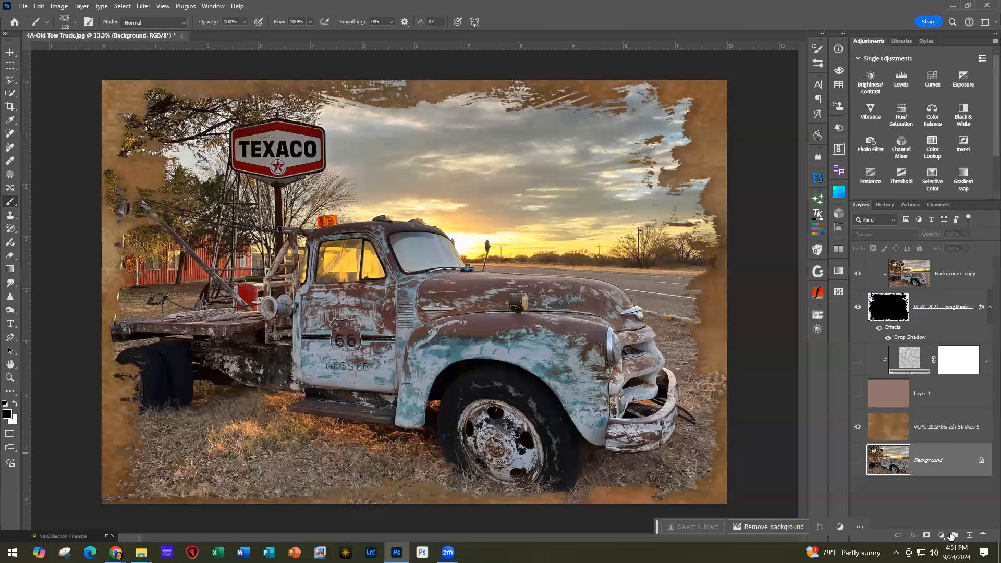
click(968, 536)
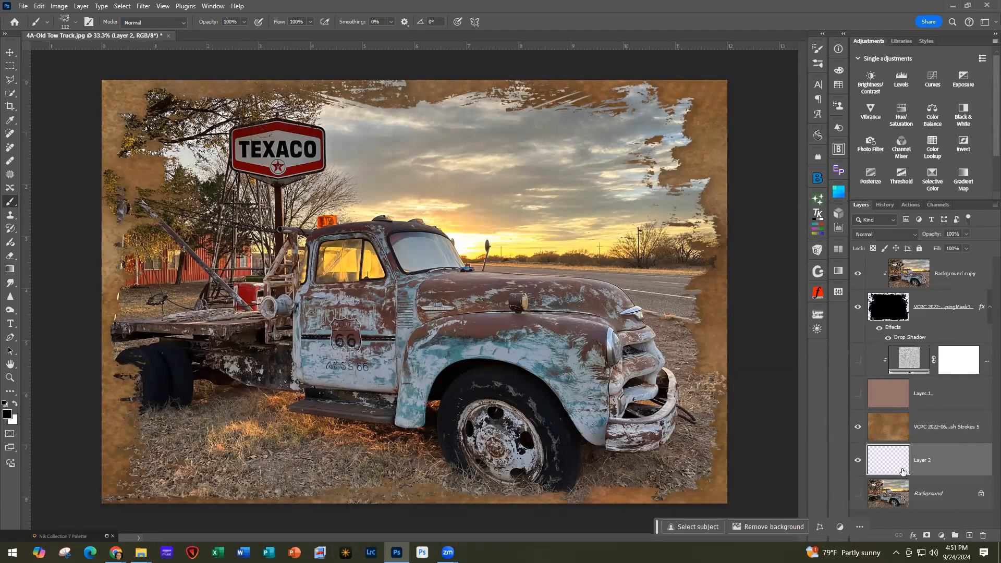
key(x)
key(alt+BackSpace)
click(890, 432)
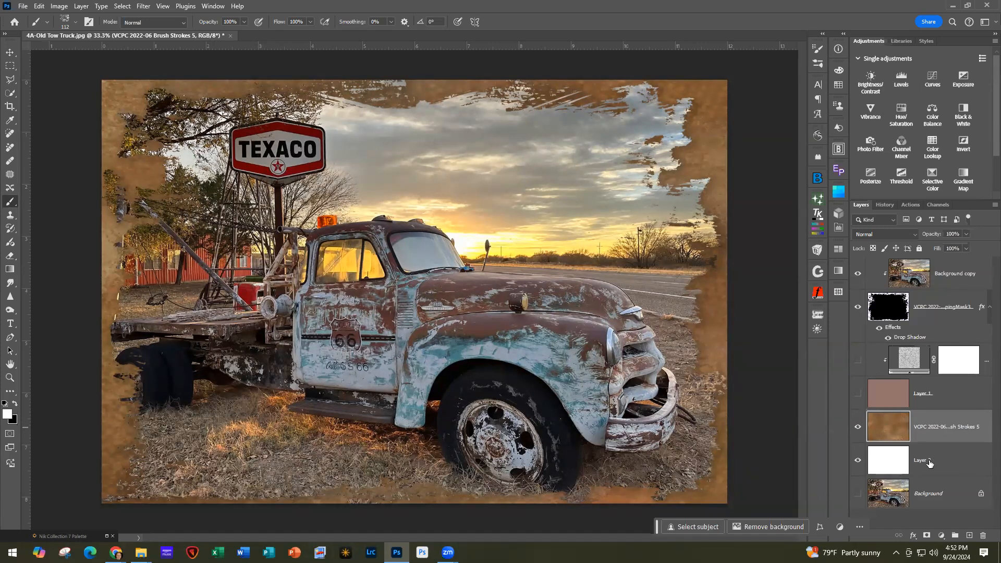
Step: Refill the new layer beneath the texture with black, then reselect the Brush Strokes 5 texture layer
click(948, 463)
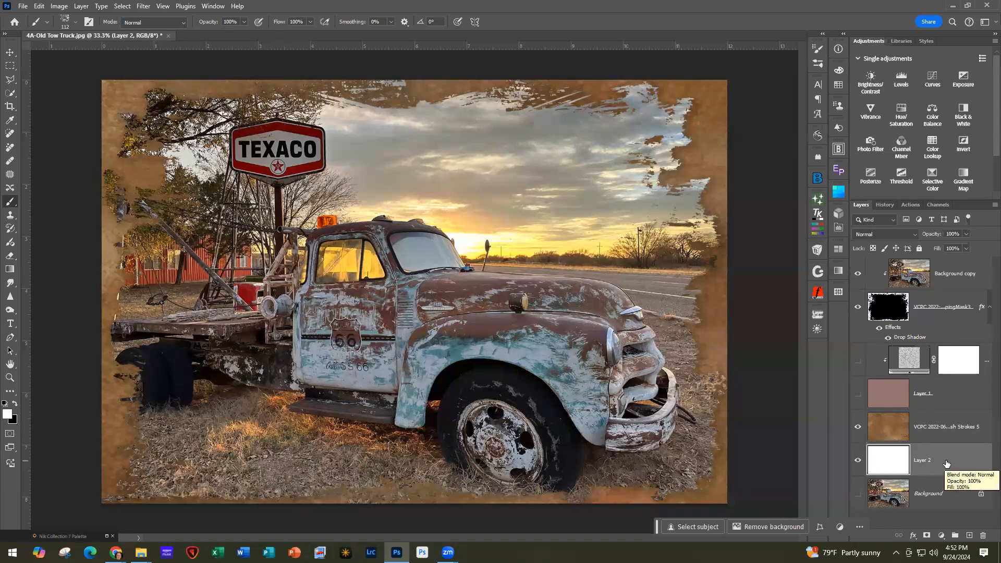
key(x)
key(alt+BackSpace)
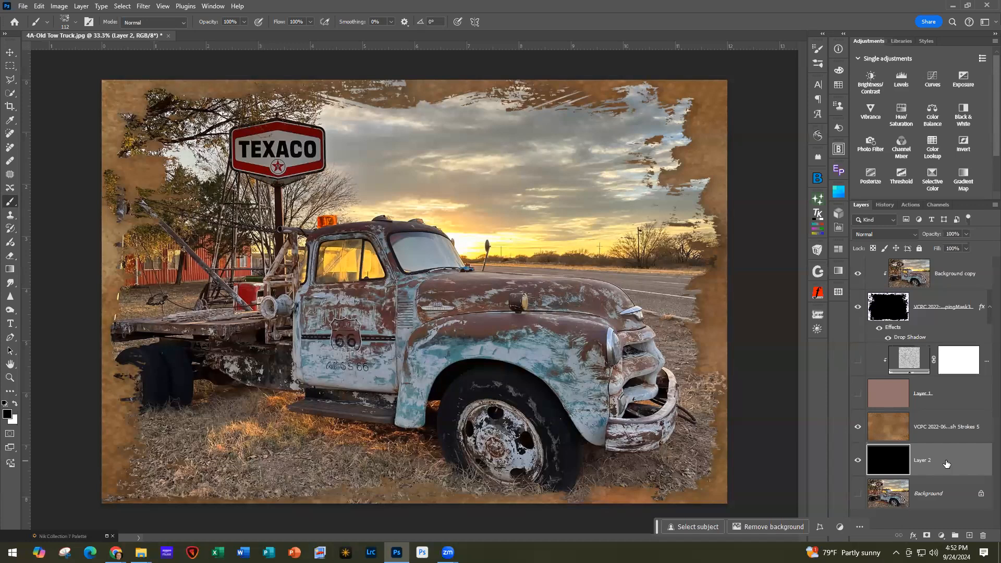
click(939, 423)
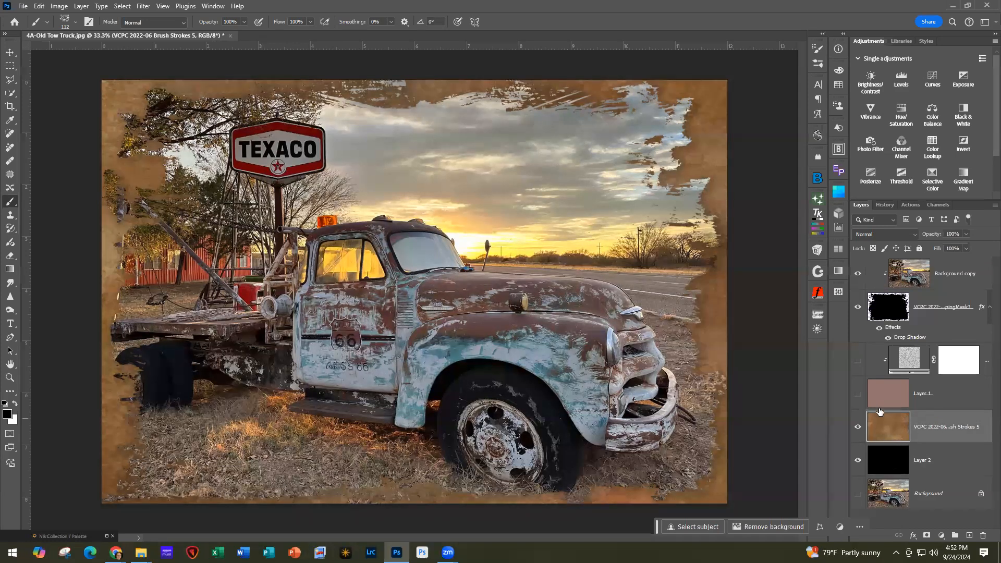
Step: Lower the opacity of the Brush Strokes 5 texture layer to 84%
click(965, 234)
drag(969, 247, 957, 250)
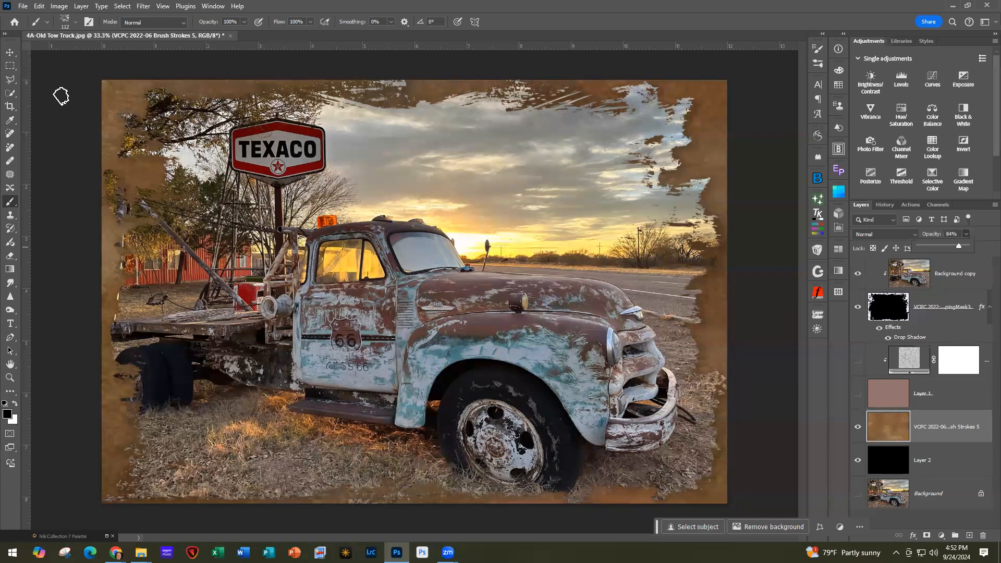
Step: Save the layered tow truck document as a TIFF named 4A-Old Tow Truck-FINISHED.tif in the #40 webinar folder
click(23, 6)
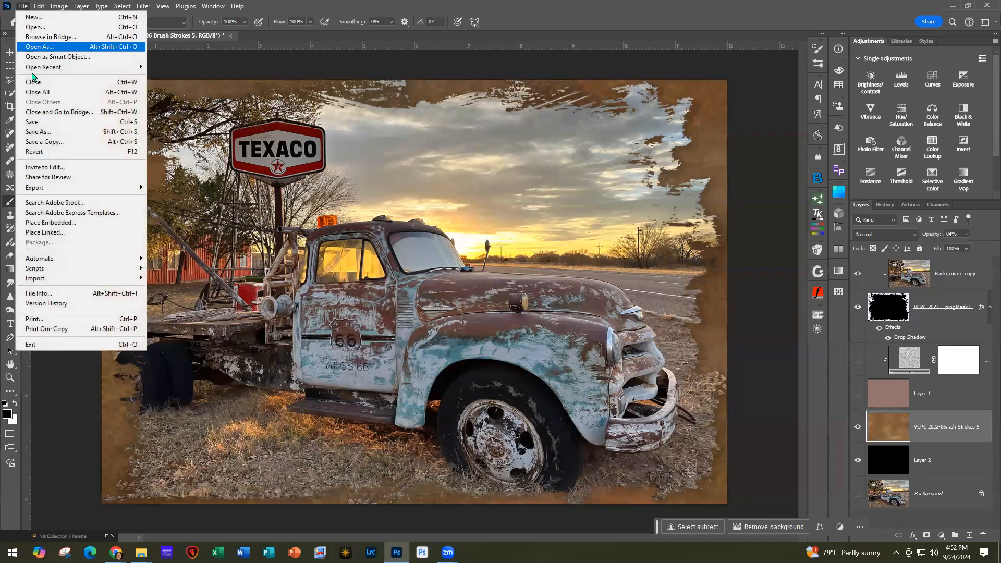
click(47, 133)
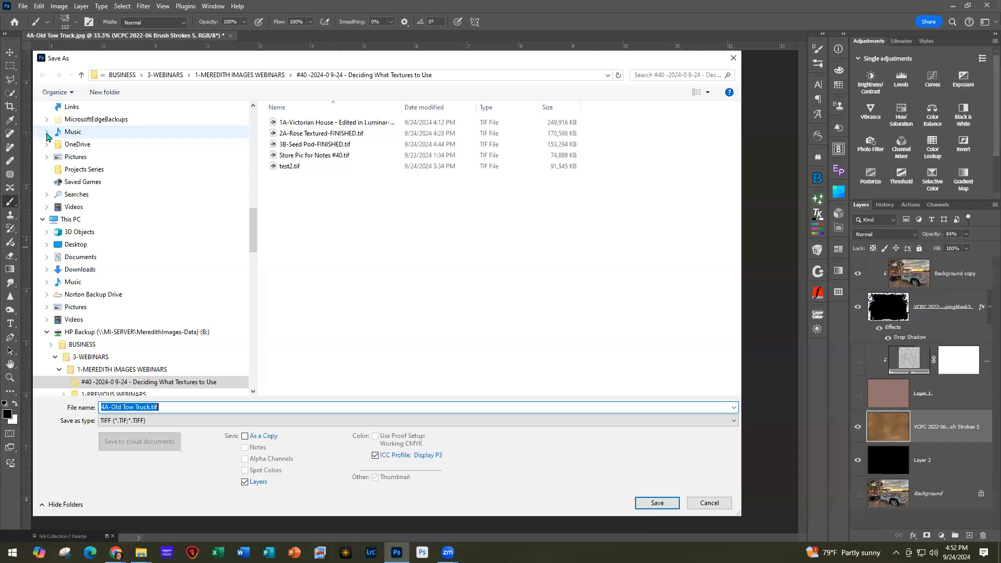
key(Left)
key(Left)
key(Left)
key(Left)
text(-FINISHED)
key(Return)
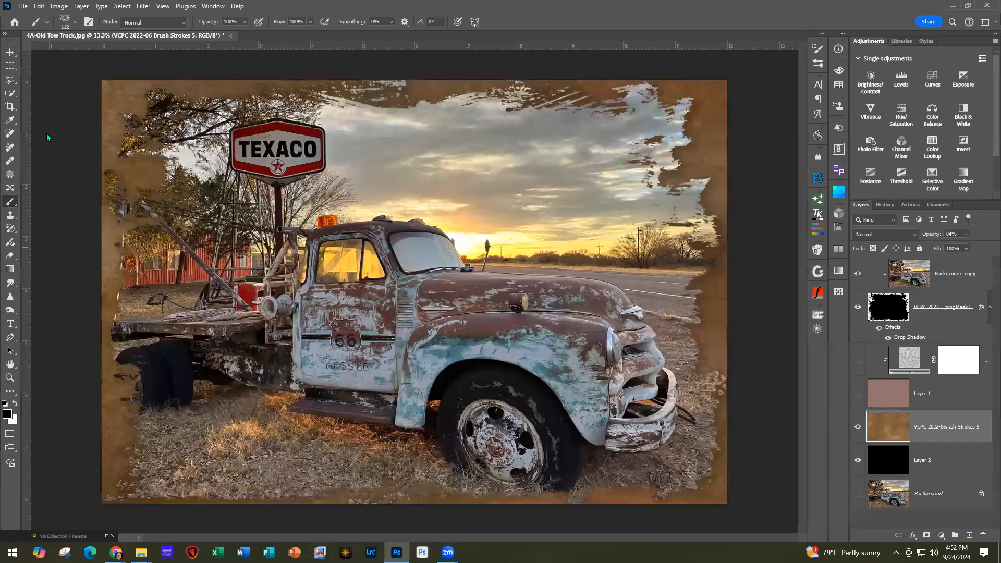
click(474, 140)
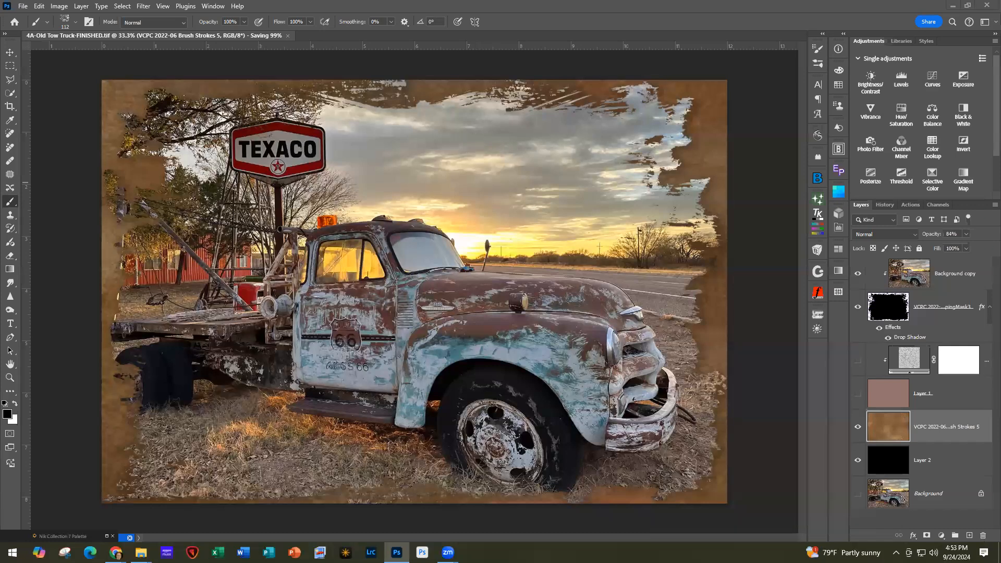
Step: Open VCPC 2022-06 Brush Strokes 5.jpg as its own document
key(alt+Tab)
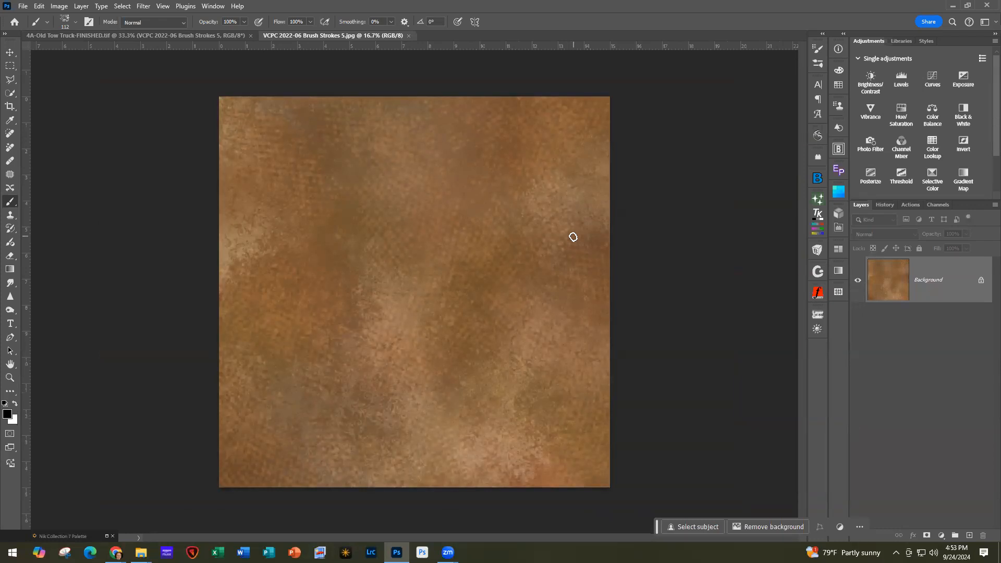
Step: Try recolouring the texture with a Hue/Saturation adjustment layer, testing Hue at -180 and +141 and slightly reducing the saturation
click(899, 114)
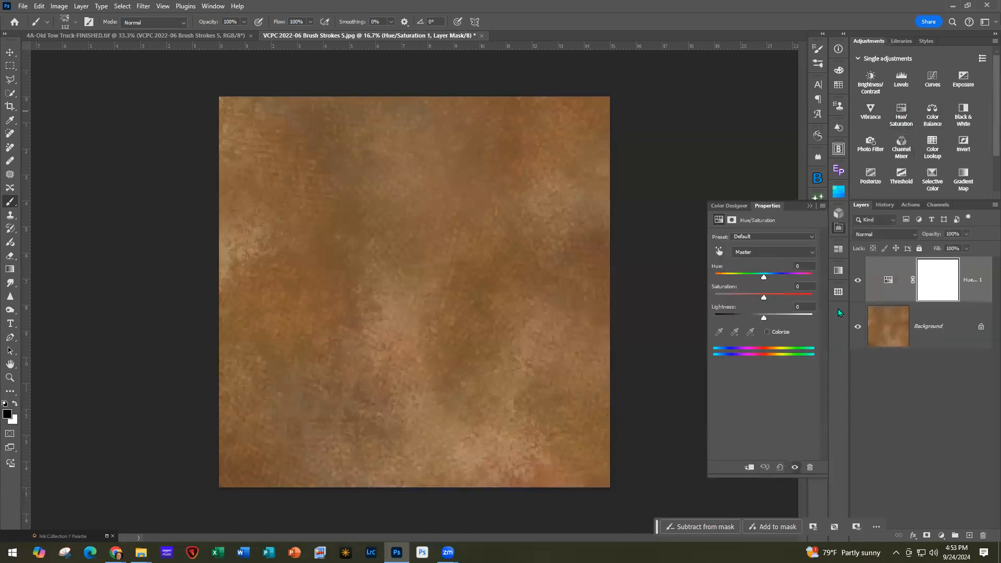
drag(764, 280, 715, 284)
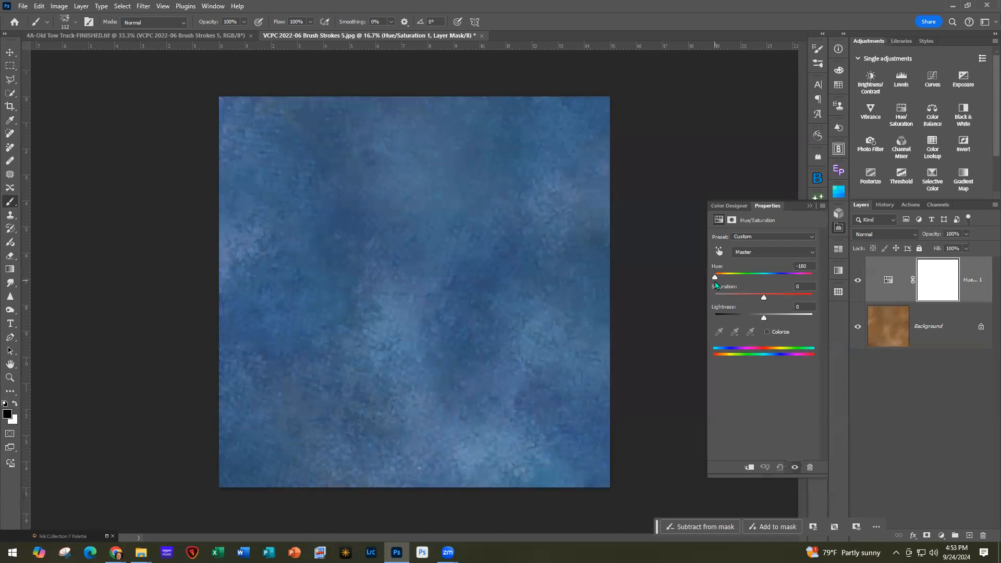
drag(715, 281, 806, 285)
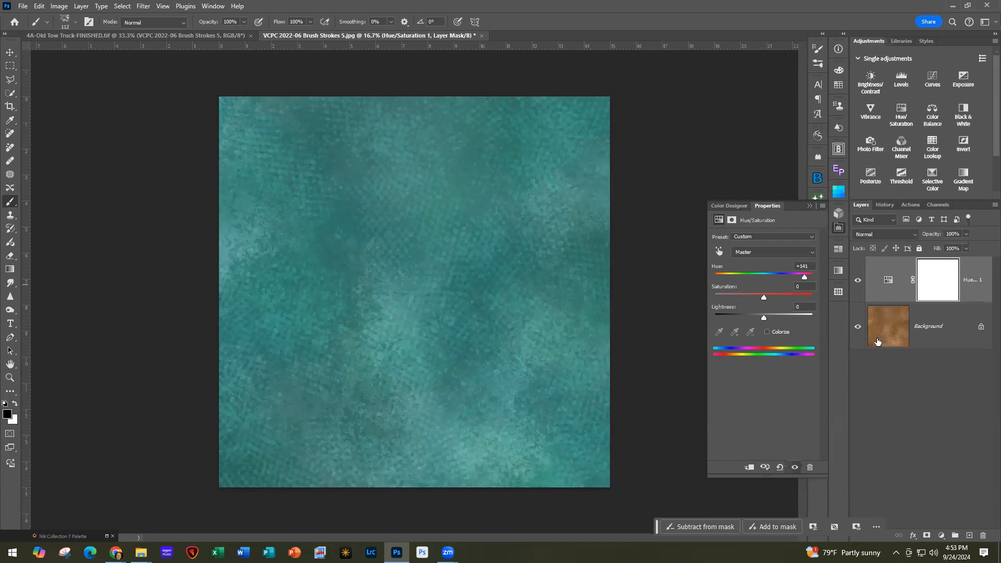
mouse_move(763, 298)
mouse_down()
mouse_move(750, 299)
mouse_move(779, 300)
mouse_move(759, 300)
mouse_up()
click(809, 206)
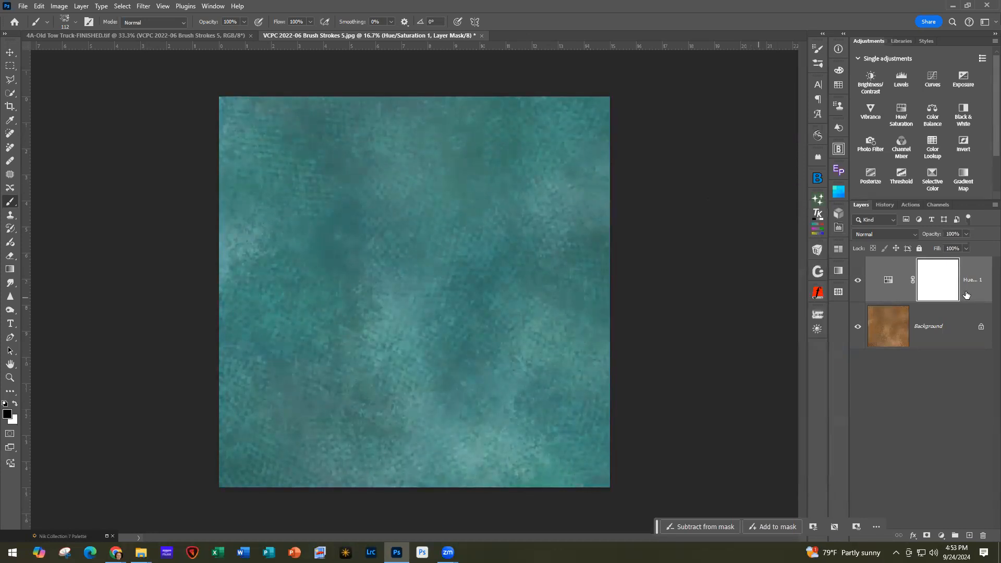
Step: Delete the Hue/Saturation adjustment layer from the texture document
click(967, 295)
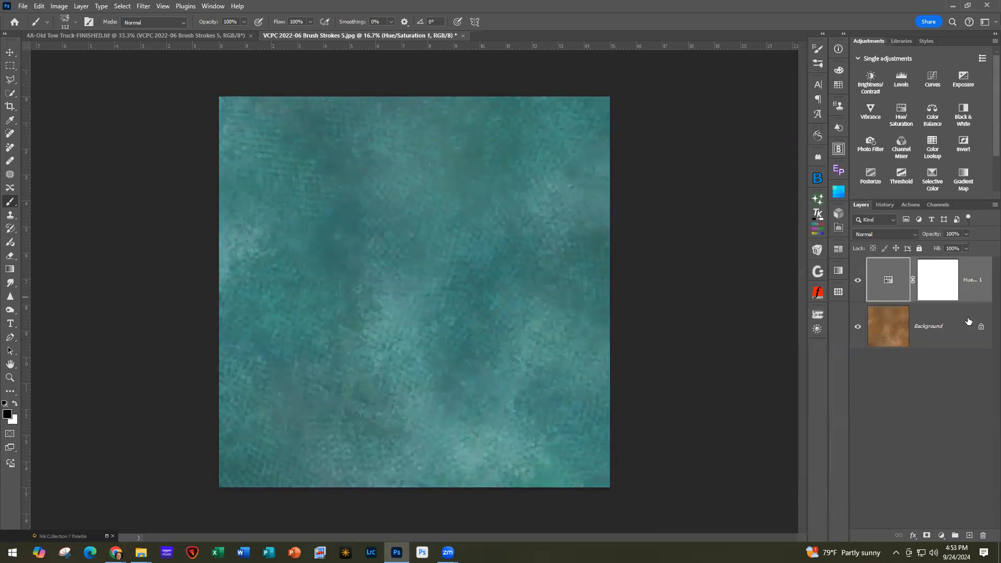
click(984, 535)
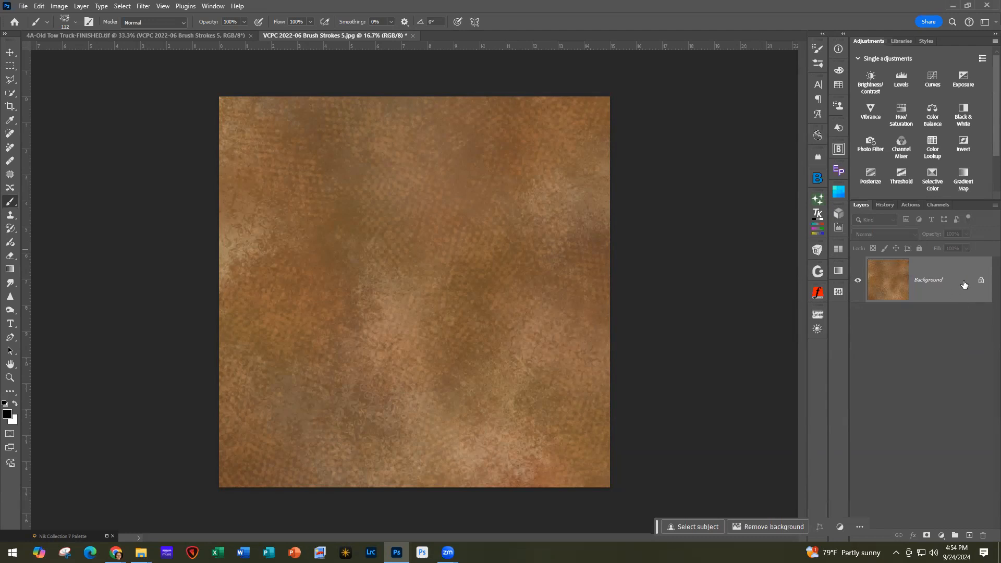
Step: Add a Black & White adjustment layer over the texture with Reds at 1 and Yellows at 81
click(962, 113)
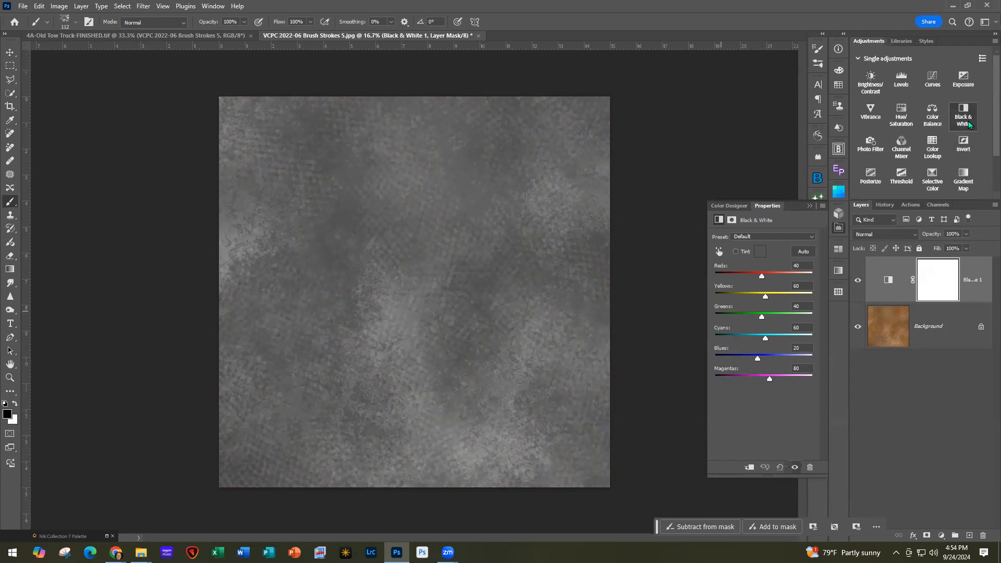
mouse_move(761, 280)
mouse_down()
mouse_move(752, 280)
mouse_move(775, 297)
mouse_move(764, 298)
mouse_move(753, 276)
mouse_up()
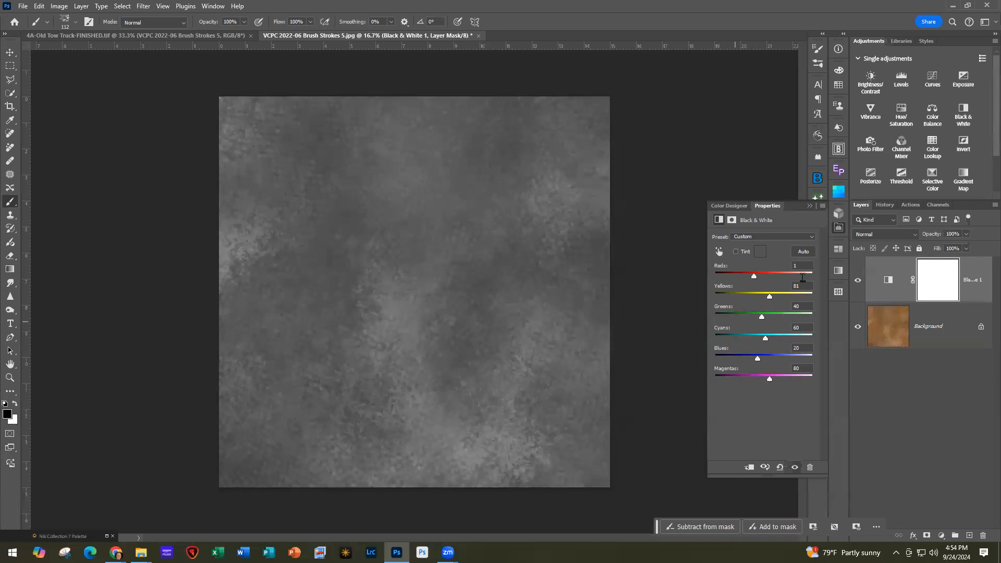
click(809, 206)
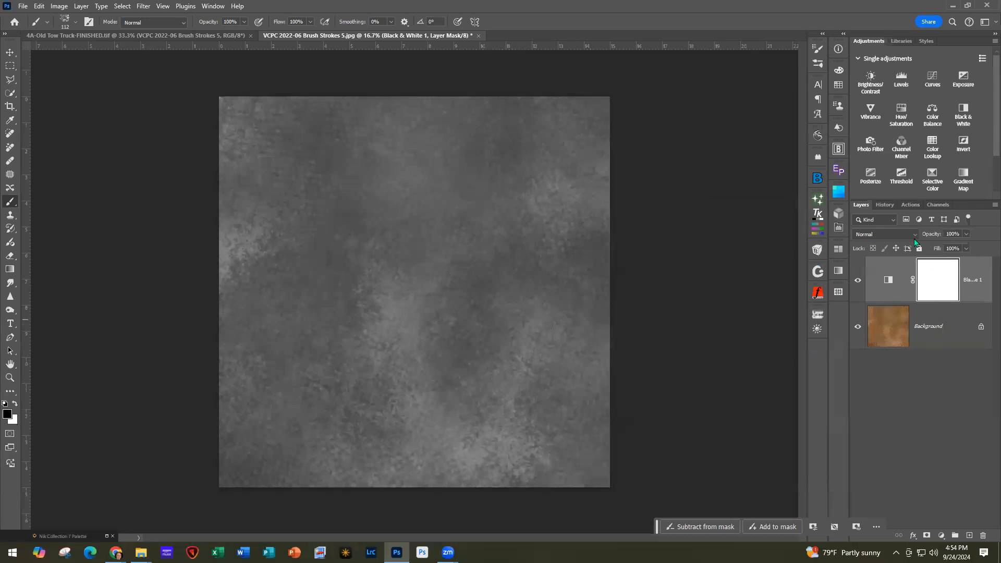
Step: Add a Gradient Map above the Black & White layer and try MI Blueberry Pie and MI-Sunset 3 from Working with Gradients and Gradient Maps
click(952, 179)
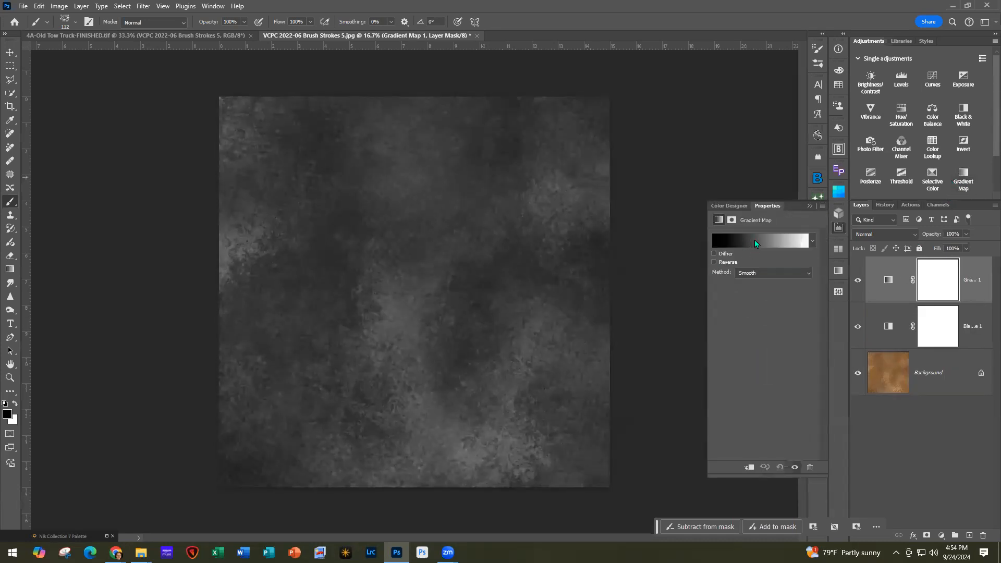
click(754, 240)
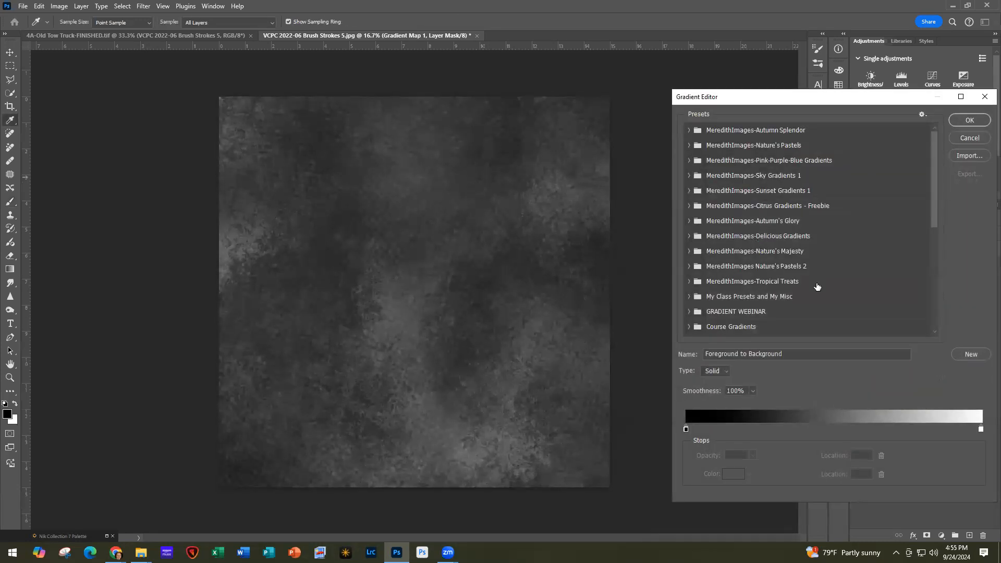
scroll(817, 287, down, 4)
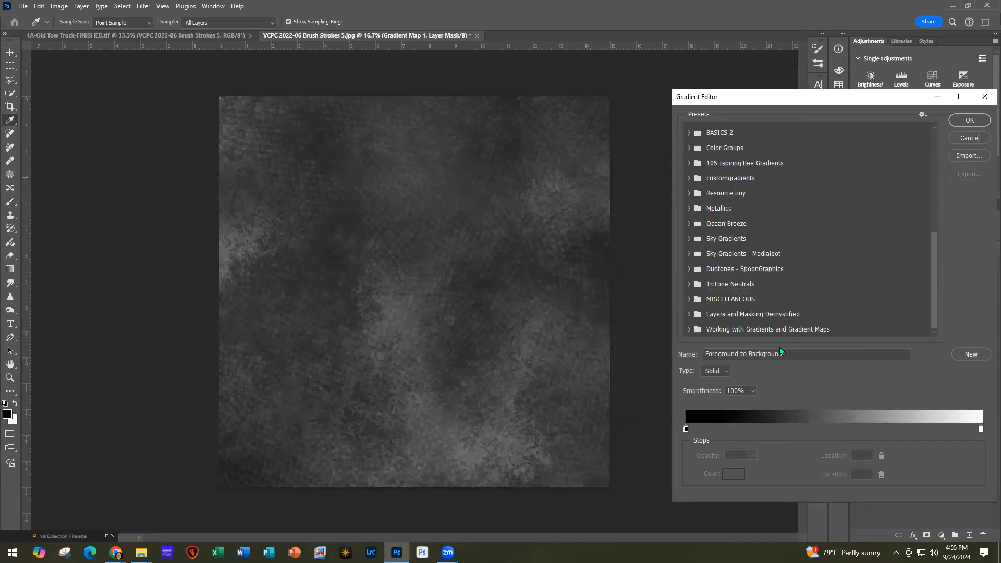
click(689, 329)
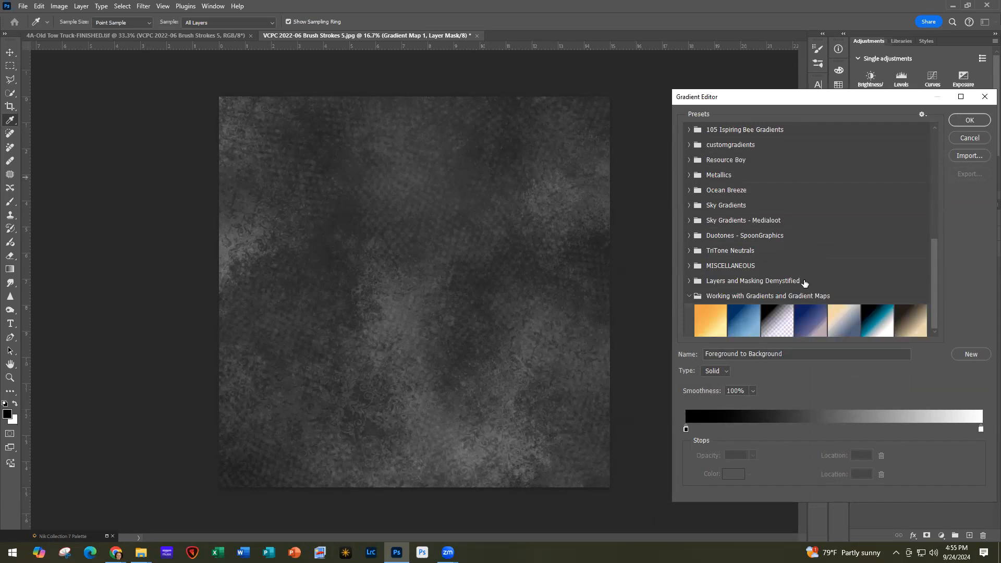
click(812, 323)
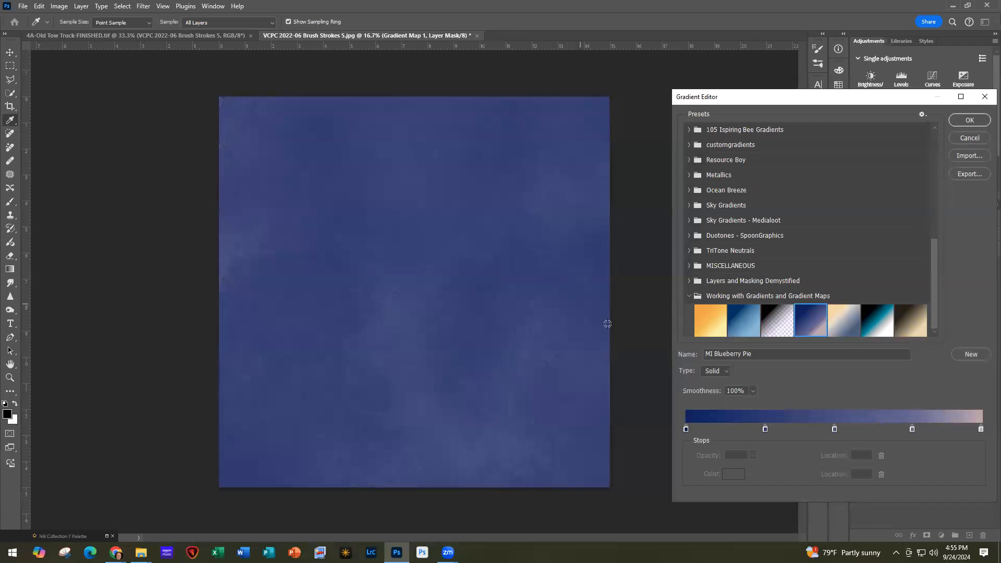
click(711, 322)
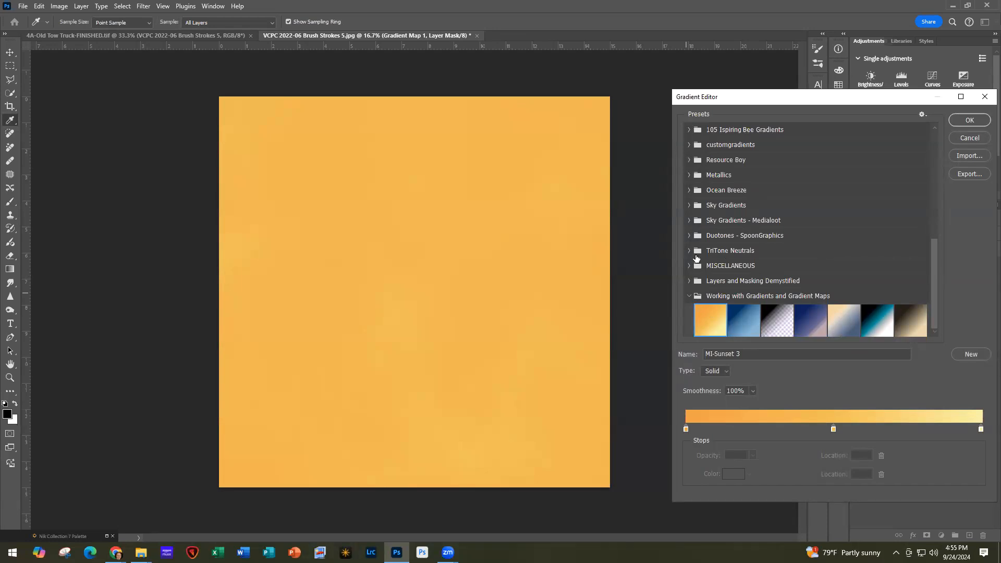
Step: Try SG Duotone 17, 33, 34 and 35 from Duotones - SpoonGraphics on the Gradient Map, and apply SG Duotone 36
click(687, 236)
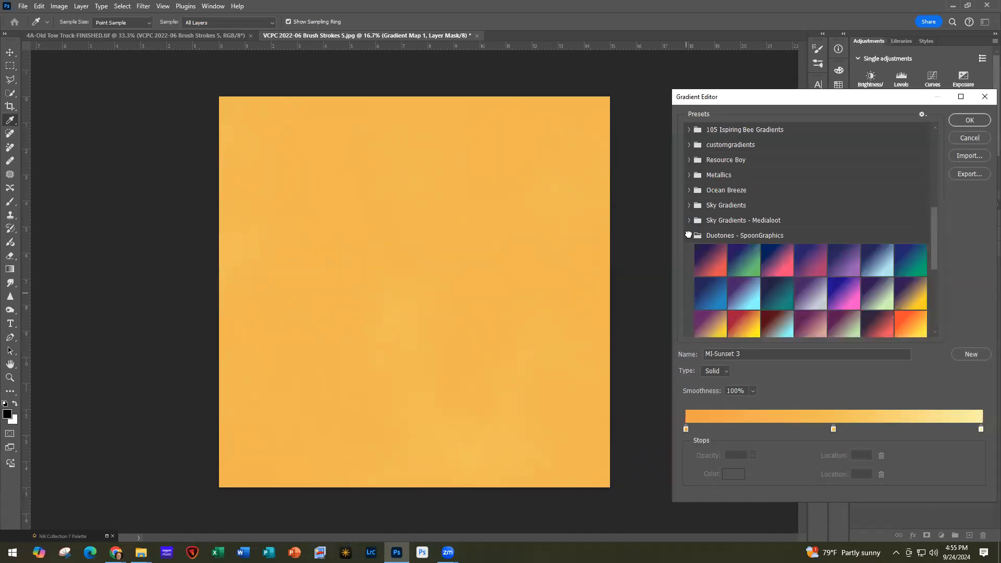
scroll(804, 282, down, 5)
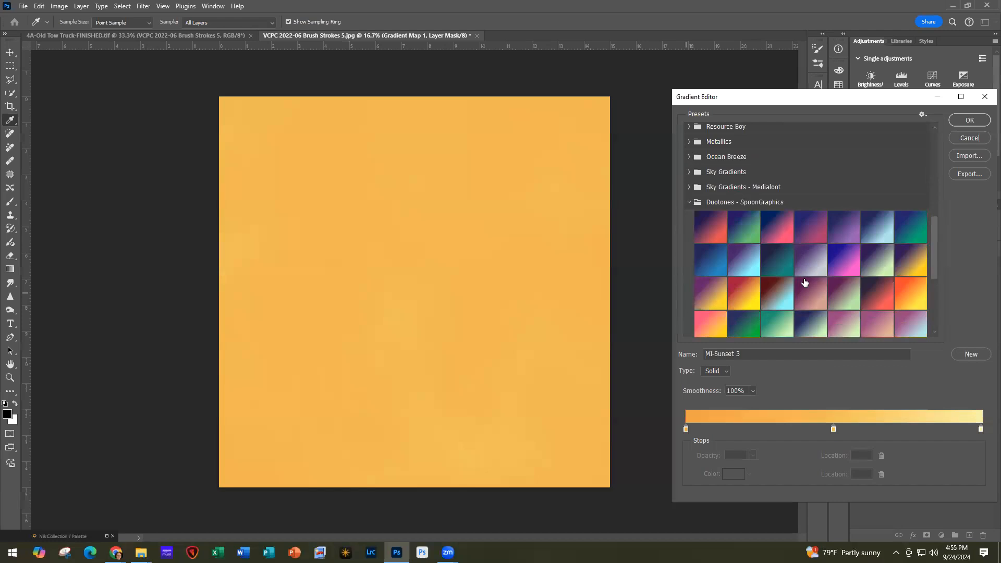
scroll(805, 282, down, 3)
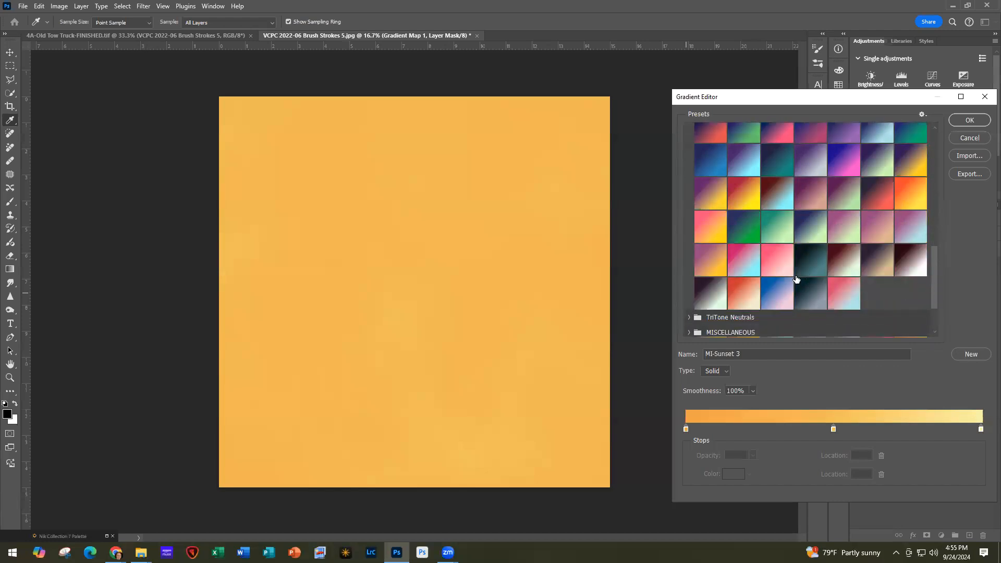
click(775, 193)
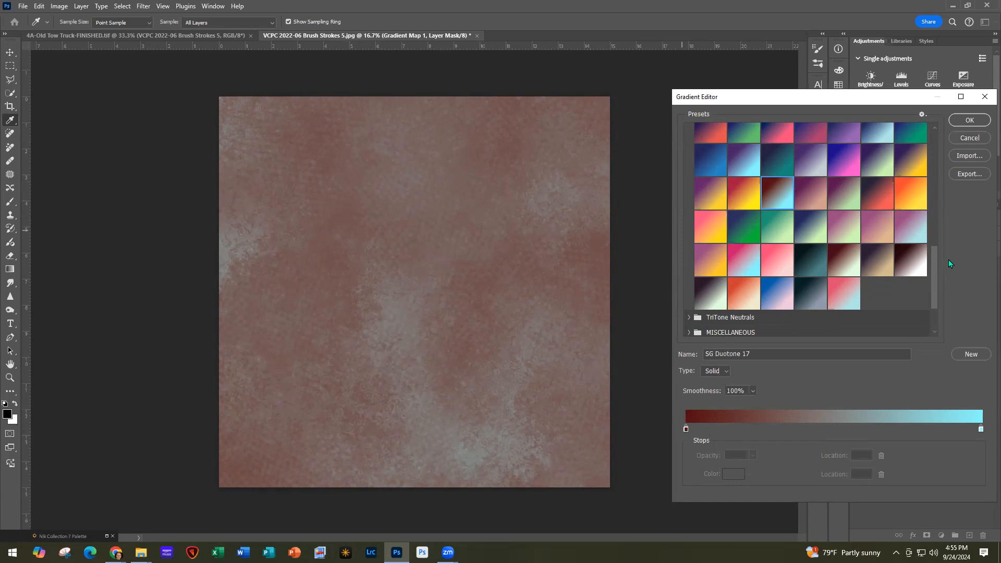
click(845, 260)
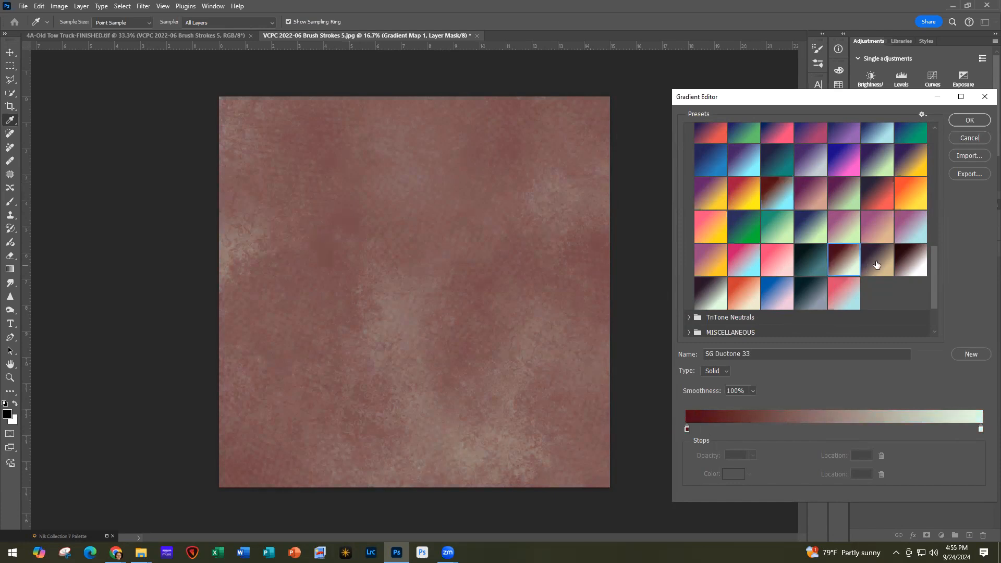
click(875, 259)
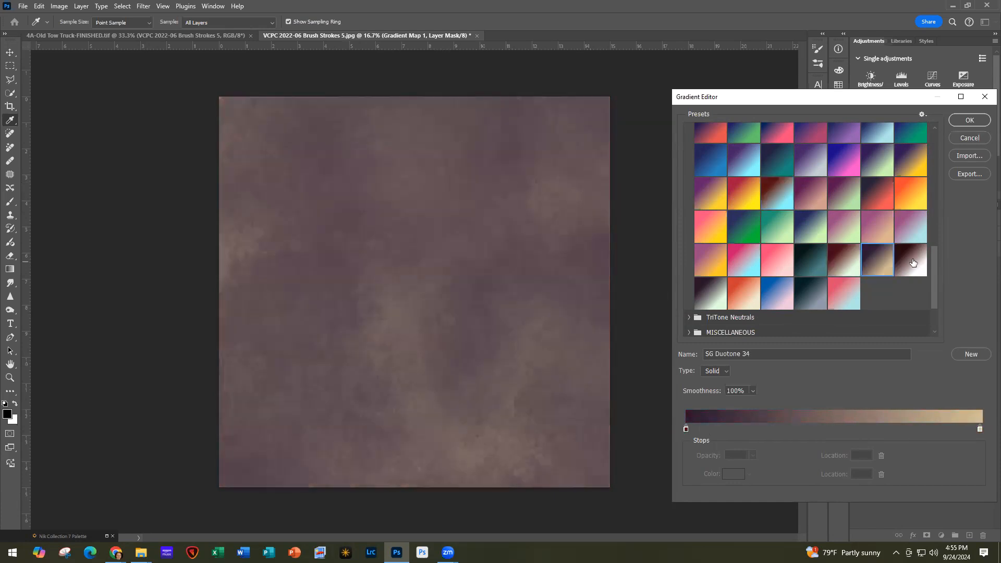
click(913, 262)
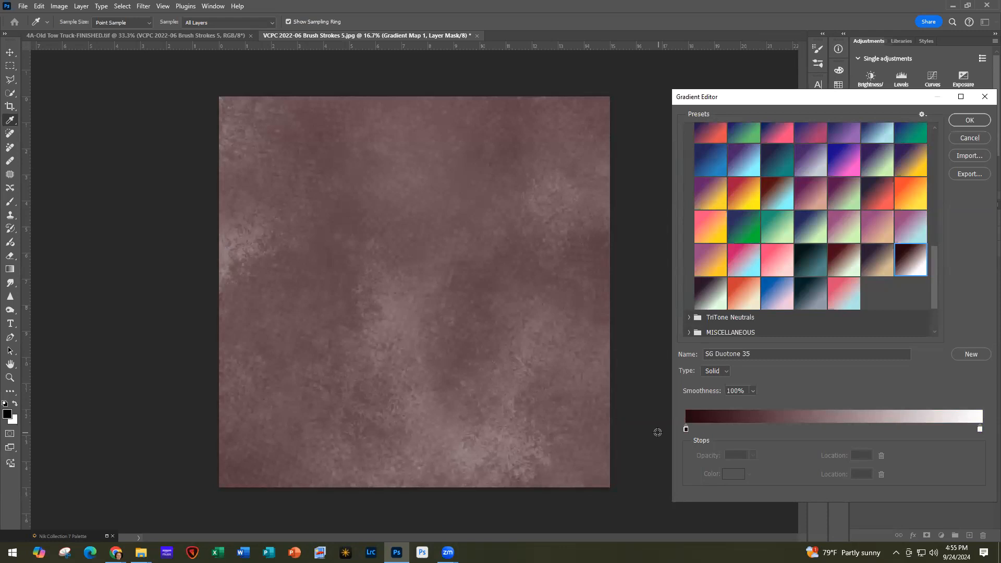
click(714, 294)
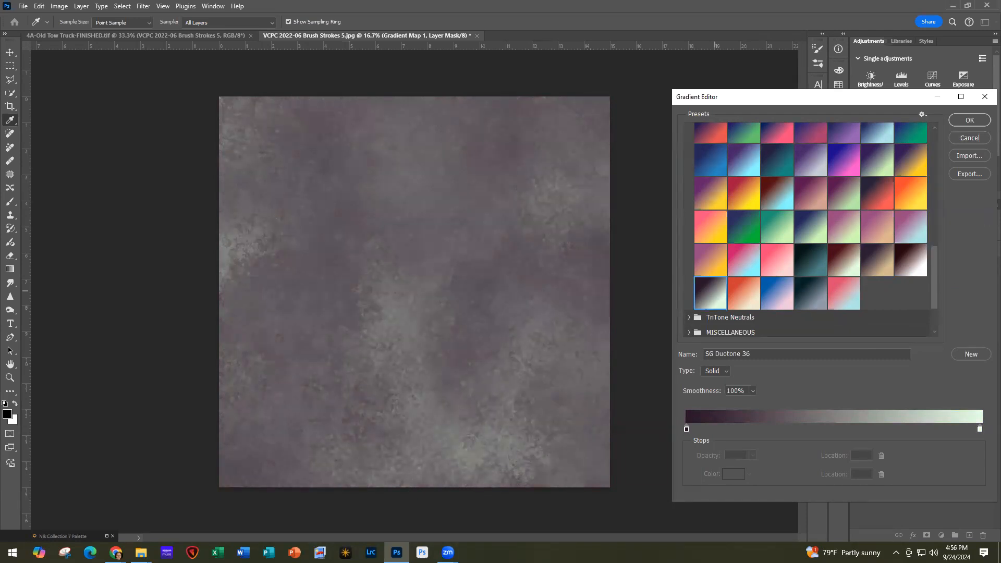
click(975, 118)
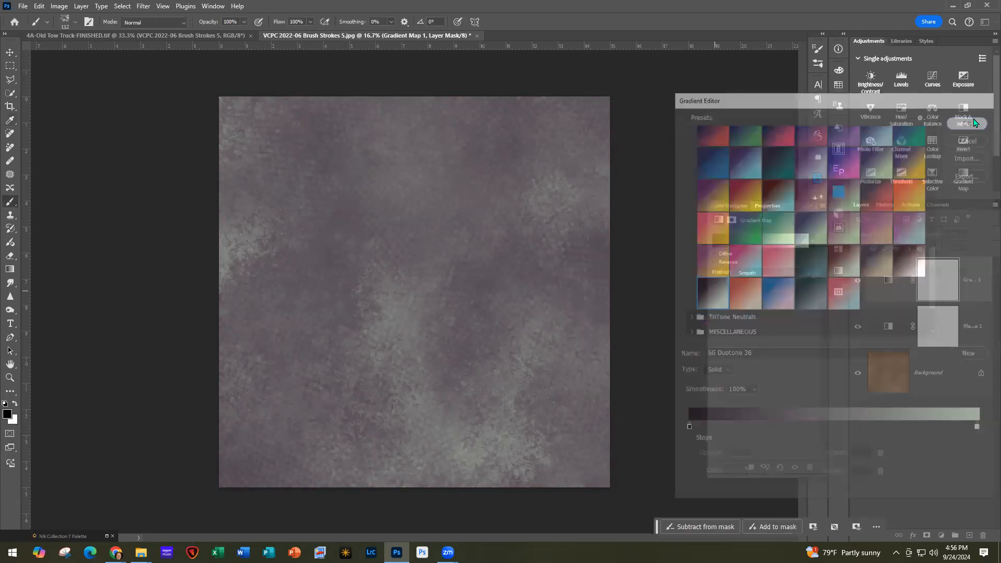
click(809, 205)
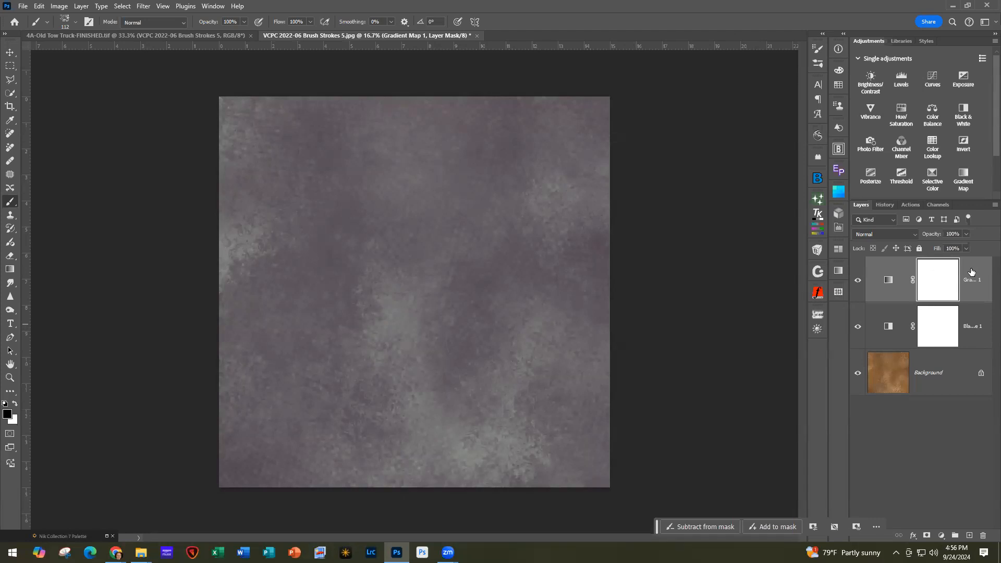
Step: Delete the Gradient Map and the Black & White adjustment layers, leaving only the texture's Background layer
key(Delete)
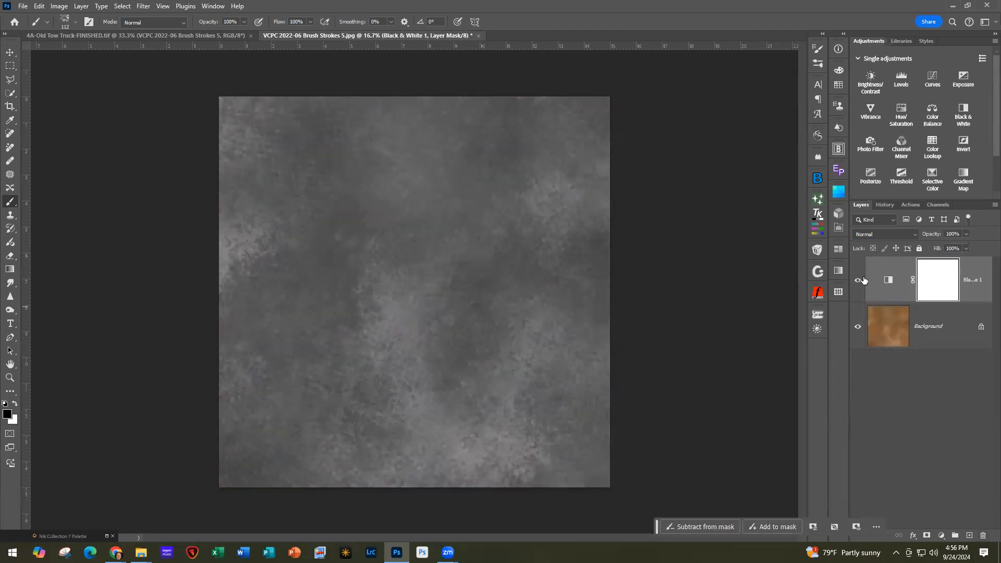
click(858, 280)
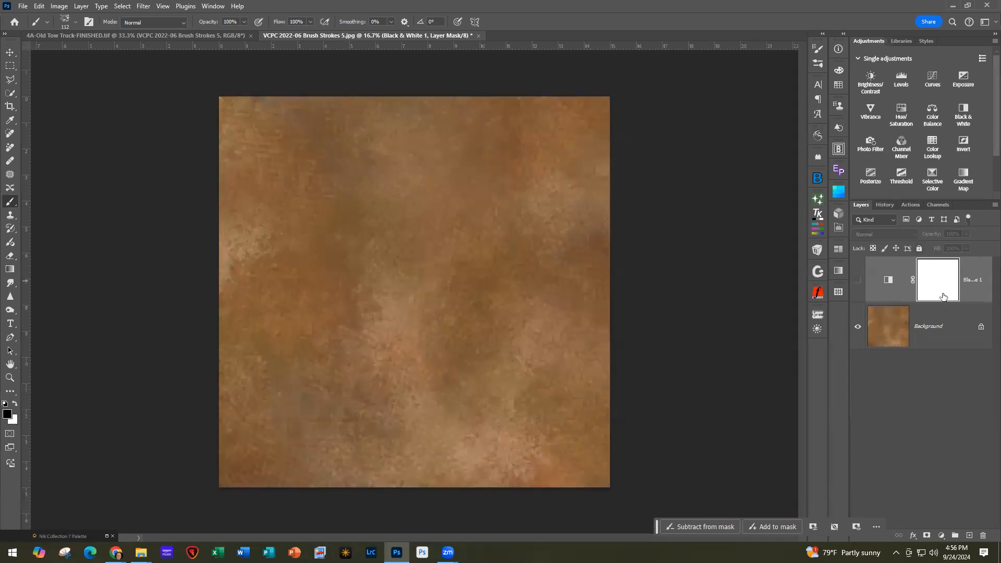
click(983, 295)
click(982, 535)
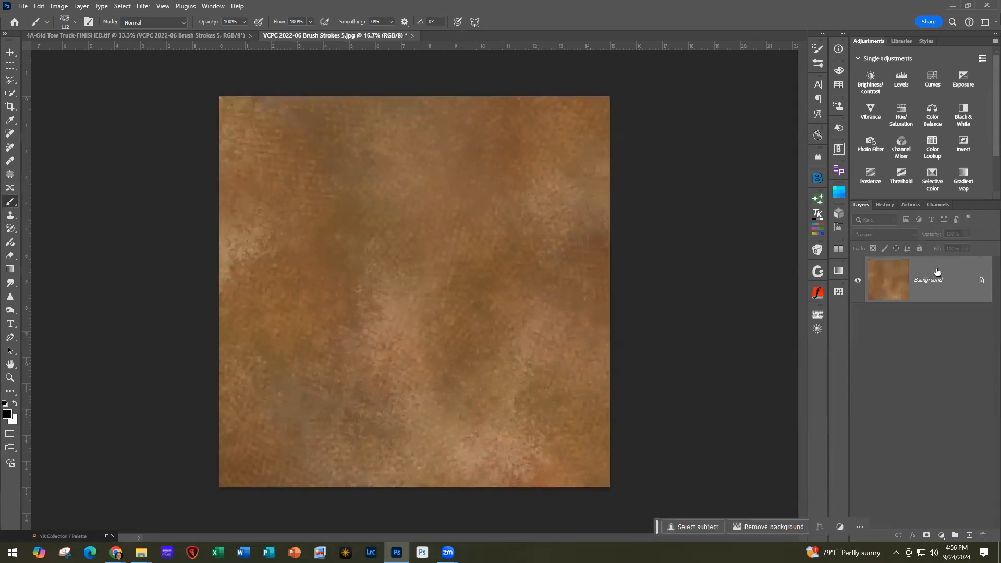
Step: Add a Gradient Map adjustment layer over the Brush Strokes 5 texture and try Blue_12 from the Blues in Color Groups
click(963, 176)
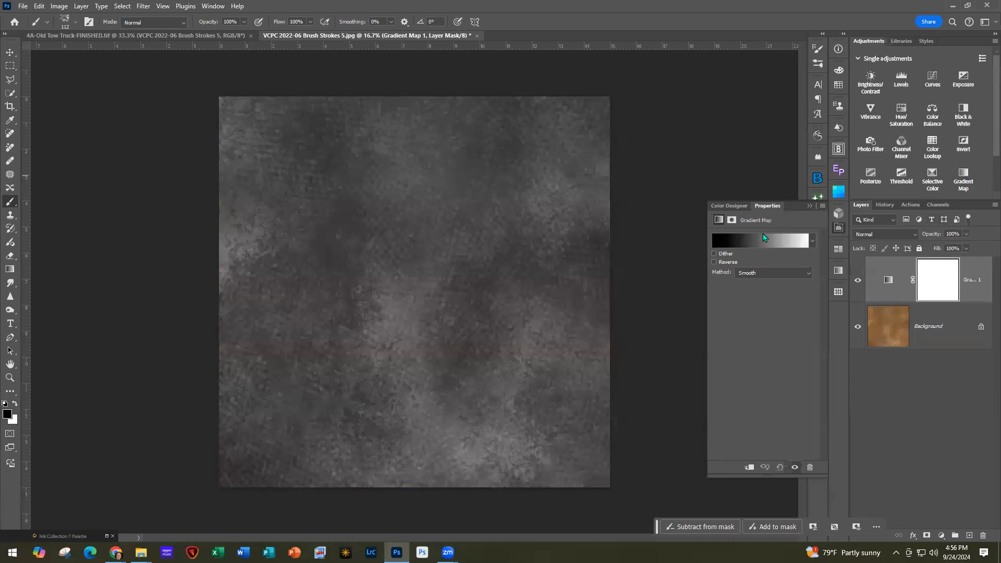
click(763, 239)
scroll(706, 288, down, 1)
click(689, 255)
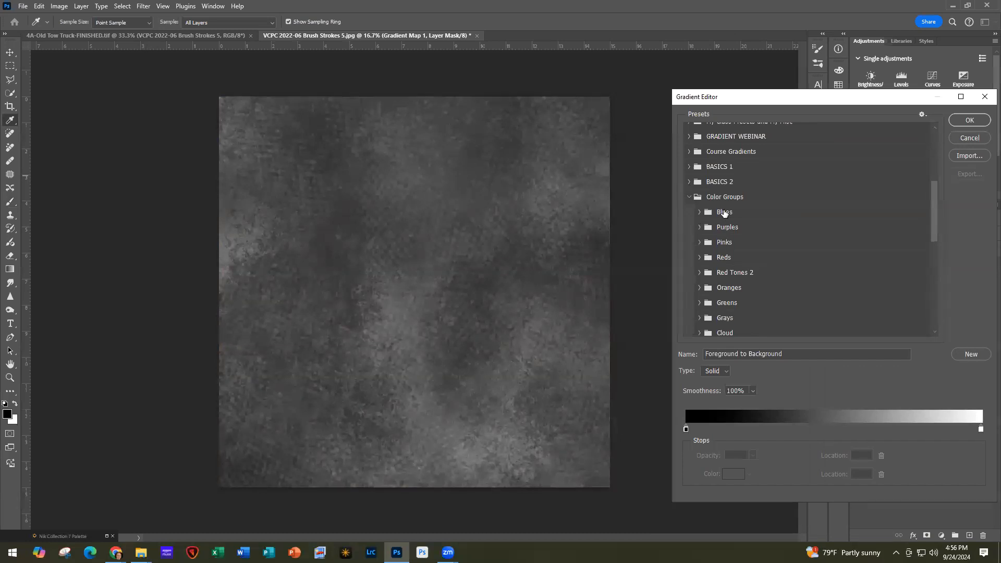
click(696, 210)
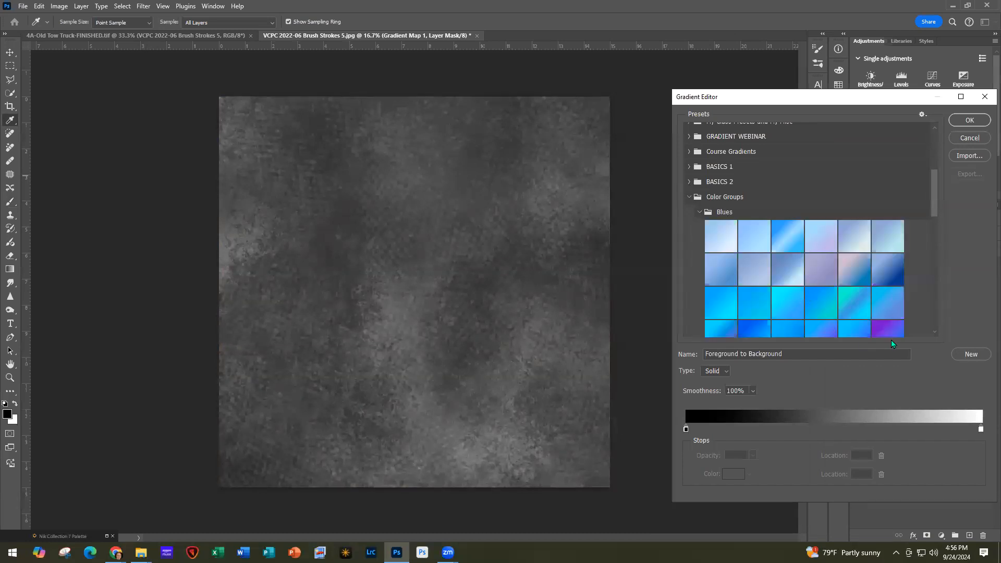
click(895, 272)
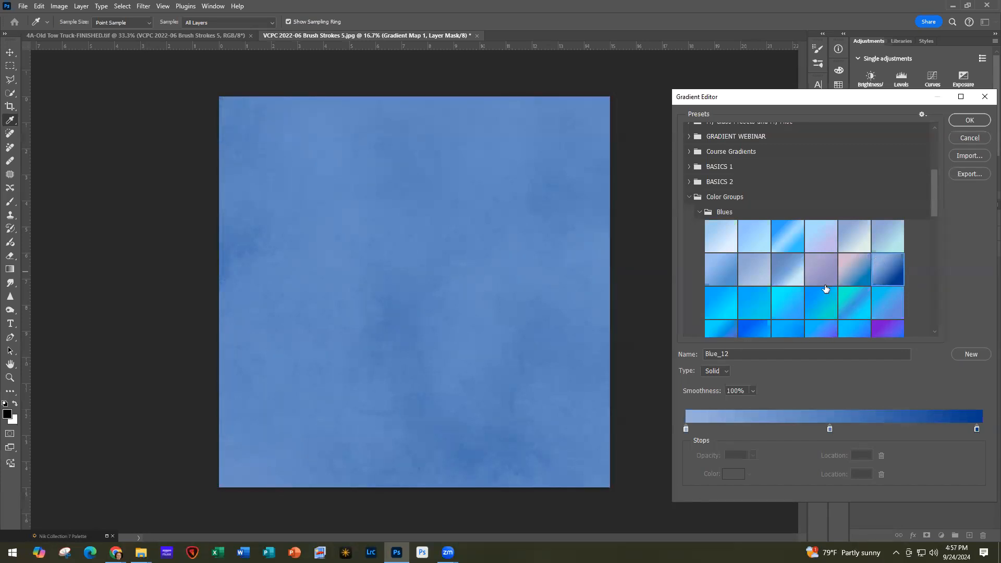
Step: Apply the Blue_27 gradient to the Gradient Map and reverse its colours
scroll(823, 289, down, 6)
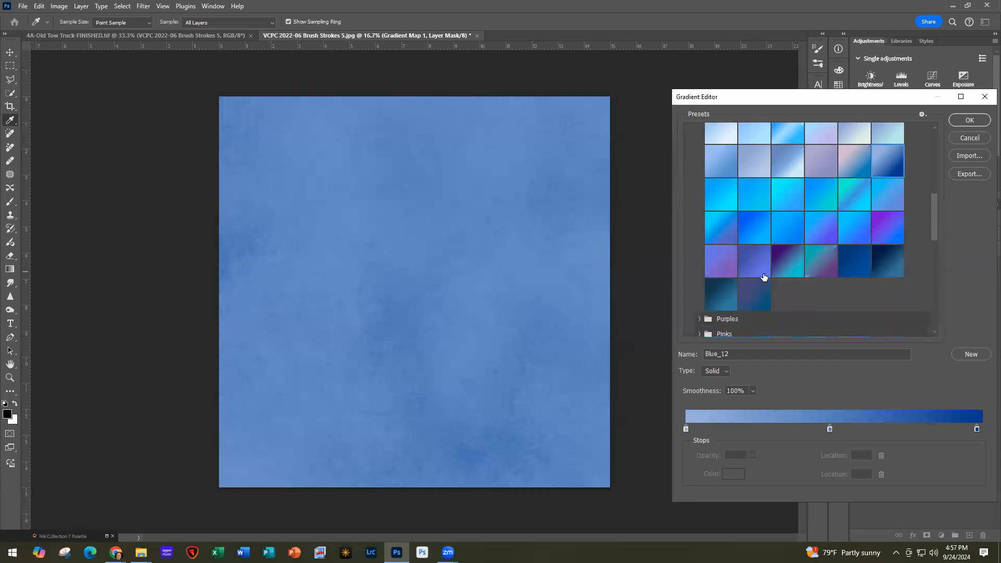
click(787, 260)
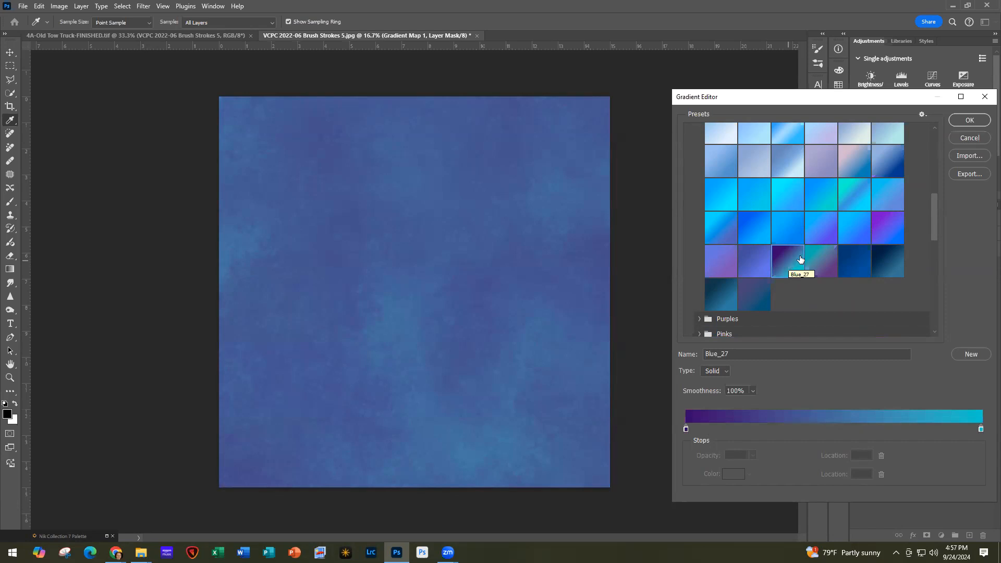
click(969, 121)
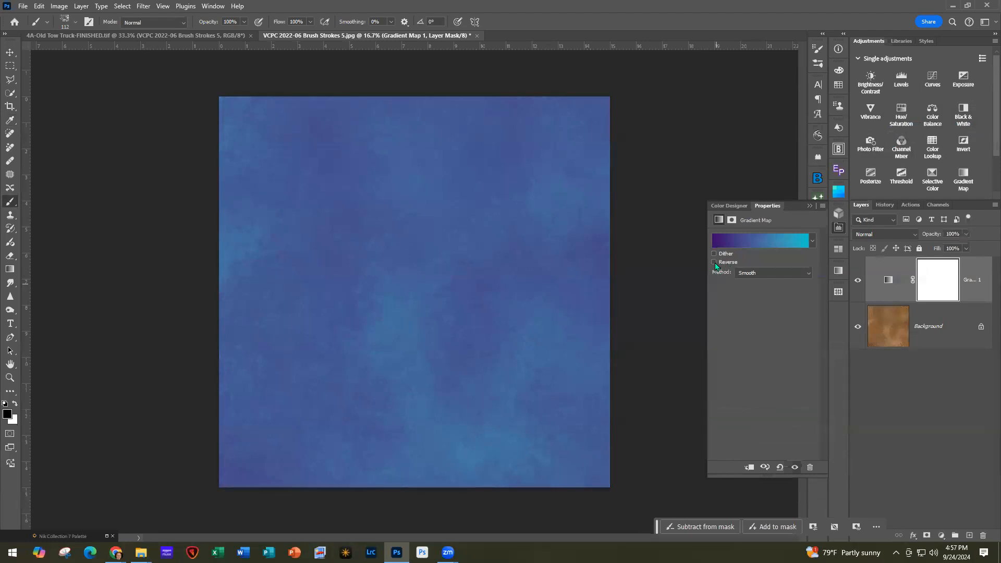
click(715, 262)
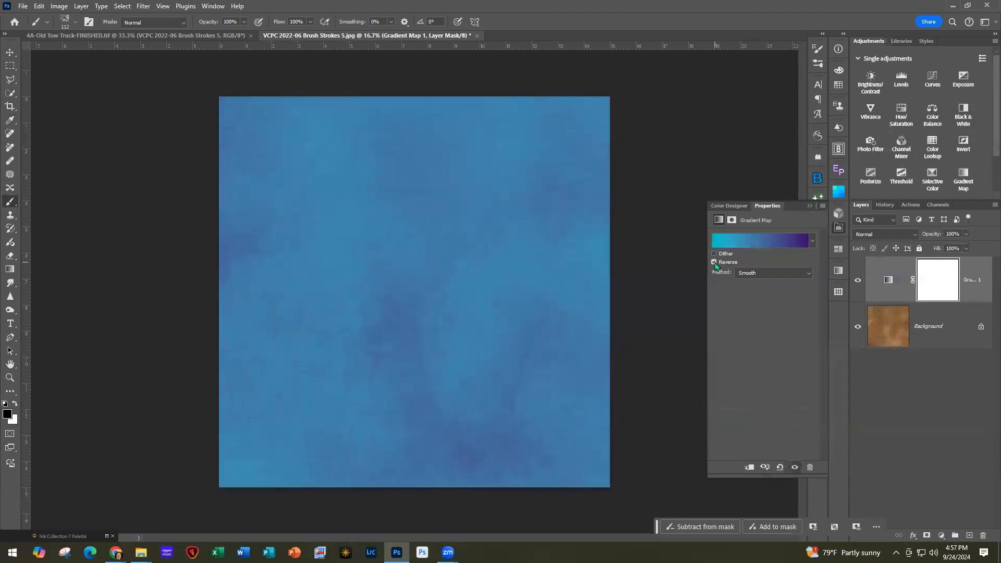
click(810, 206)
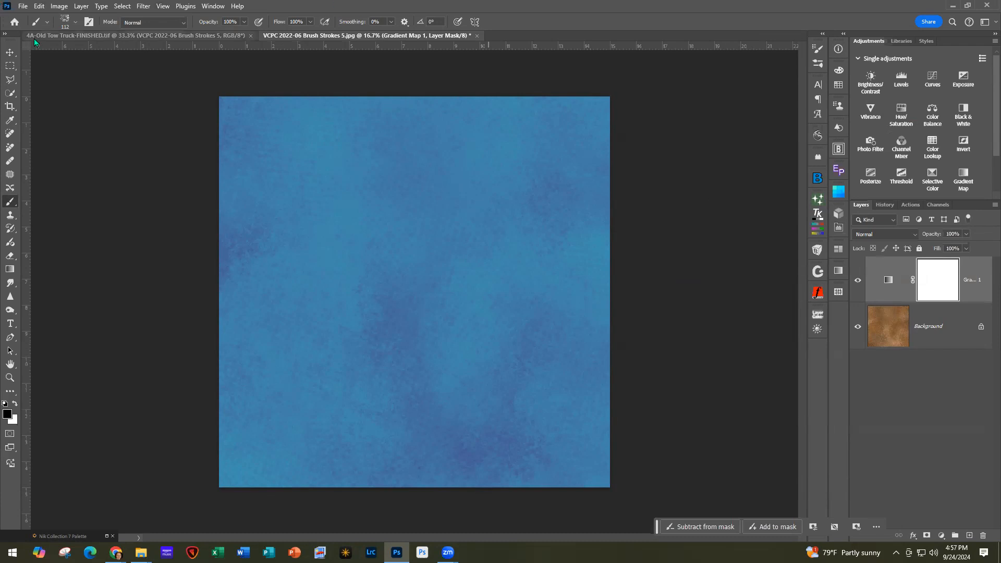
Step: Close the Brush Strokes 5 texture without saving and the finished tow truck document, and open 5A-Old Motel.jpg
click(477, 35)
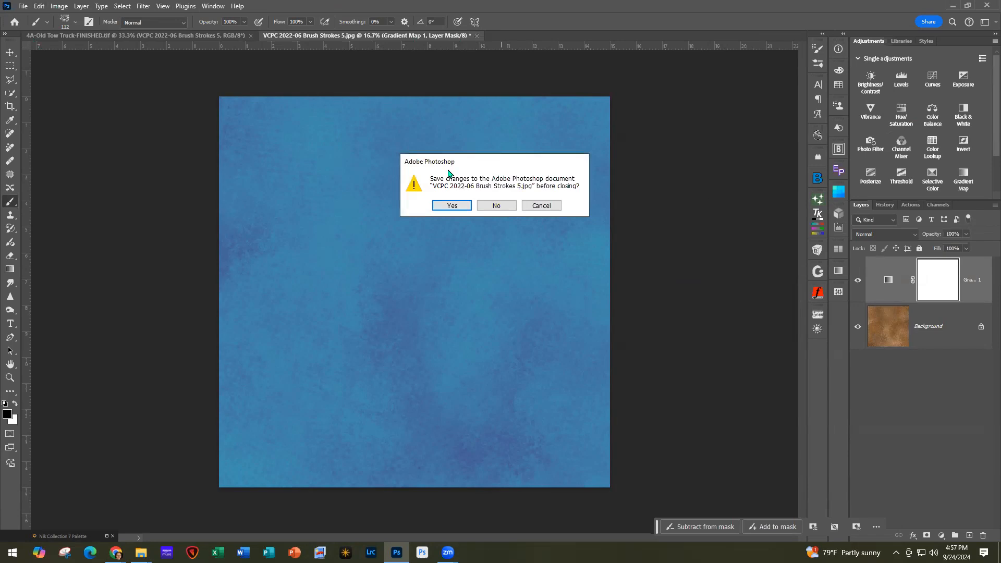
click(495, 205)
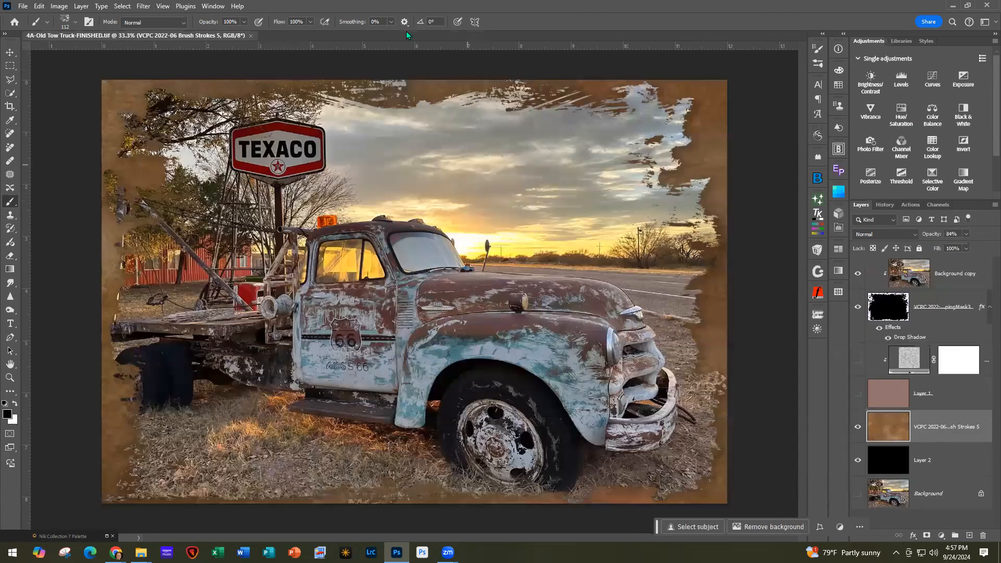
click(251, 35)
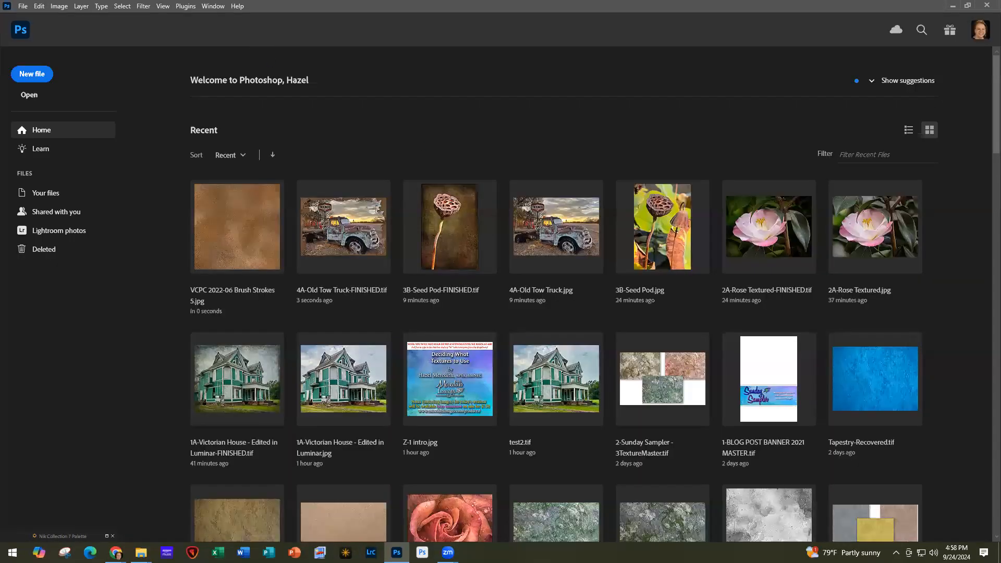
key(alt+Tab)
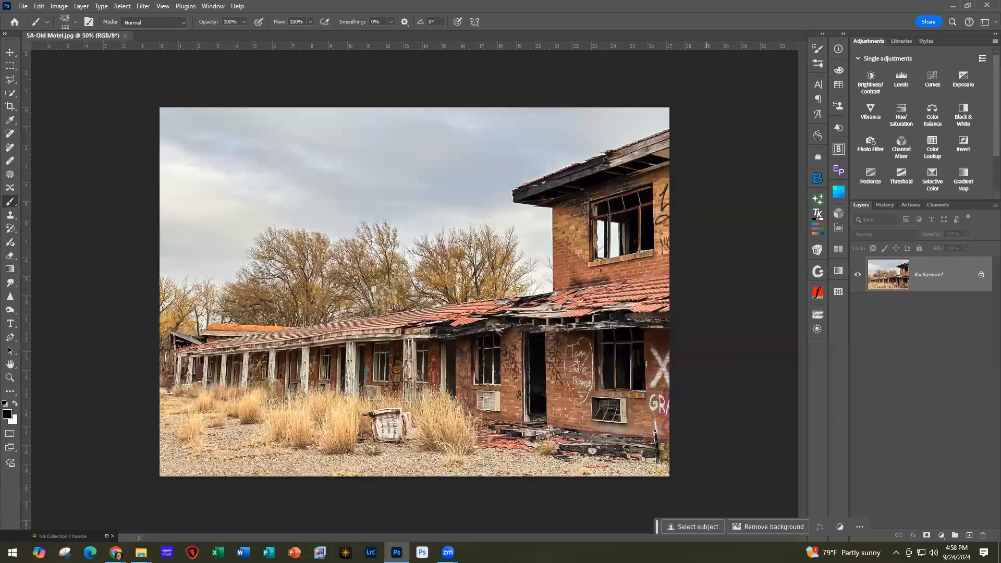
Step: Switch to File Explorer and look through the textures in the 2-CONFERENCE FREEBIES folder for one that suits the motel photo
key(alt+Tab)
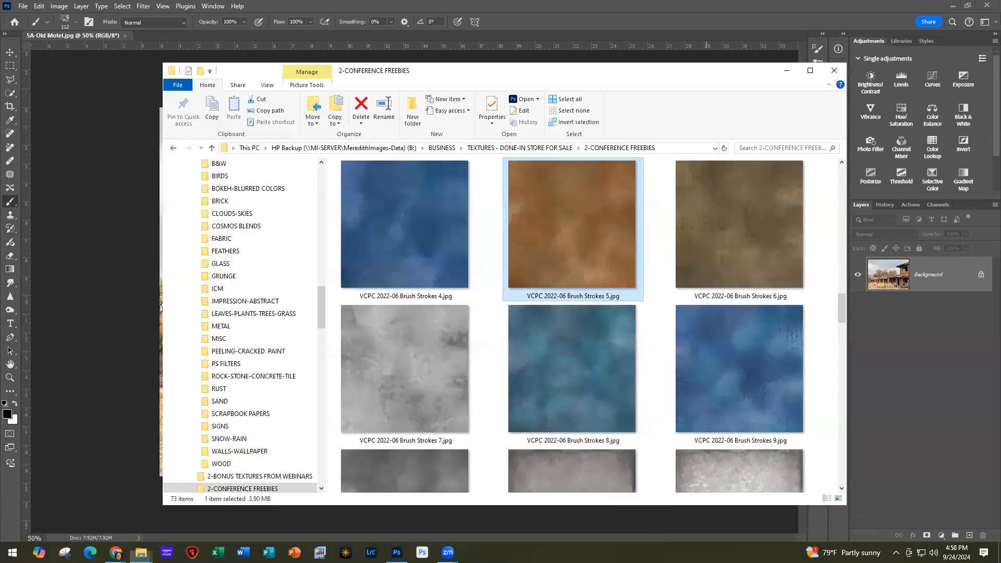
scroll(656, 330, down, 5)
scroll(658, 333, down, 6)
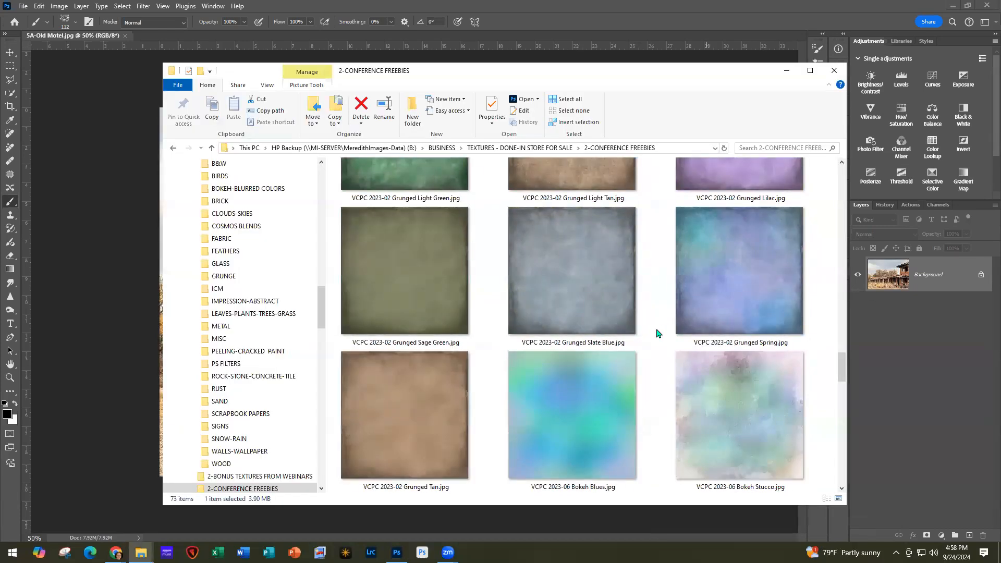
scroll(658, 333, up, 5)
scroll(657, 333, down, 5)
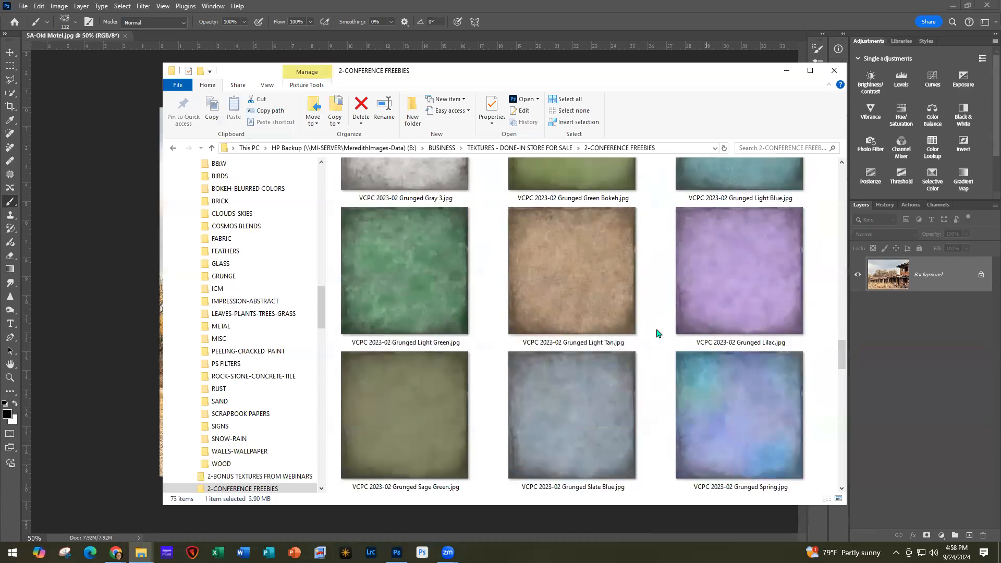
scroll(658, 339, down, 8)
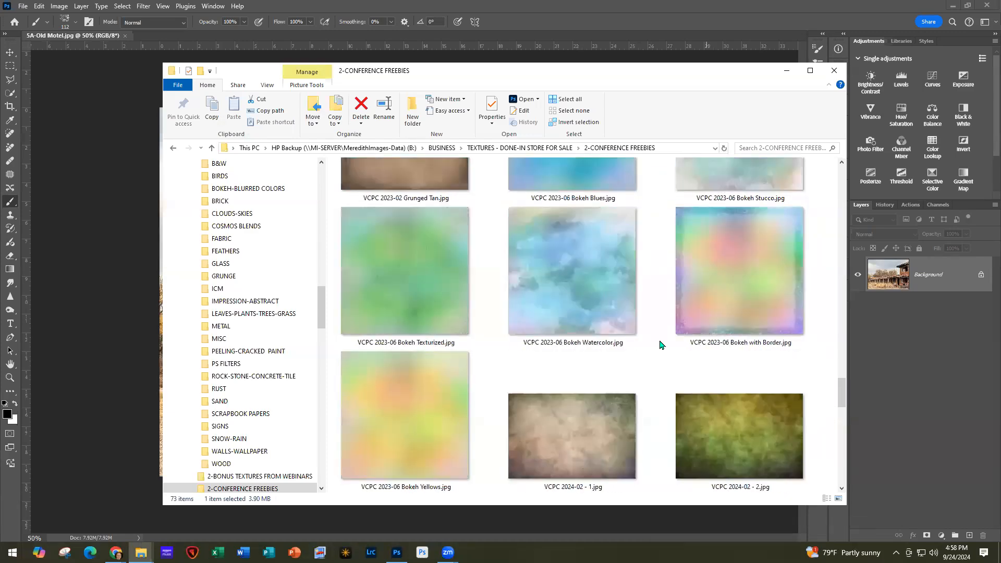
scroll(660, 345, down, 3)
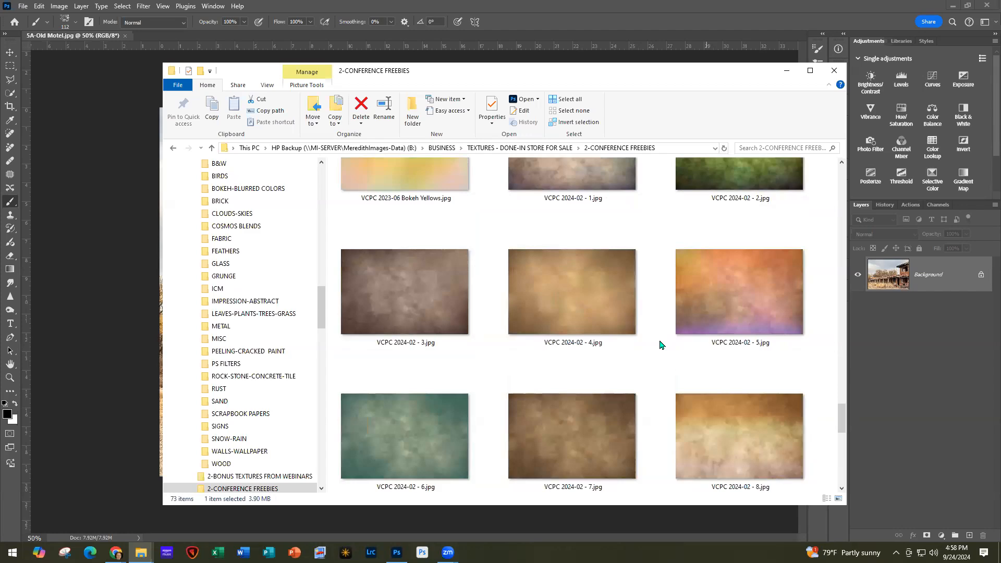
drag(546, 65, 666, 88)
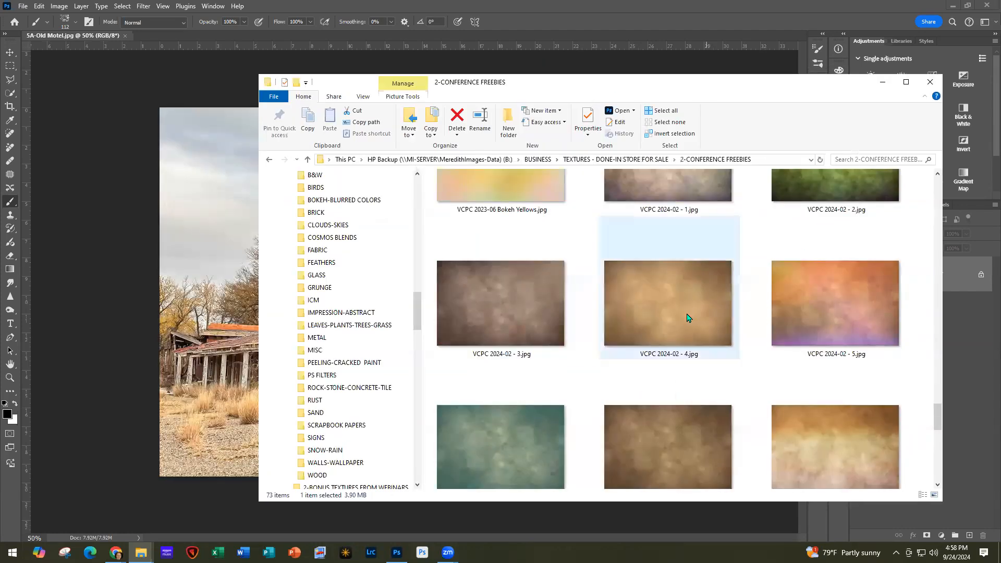
scroll(687, 317, up, 20)
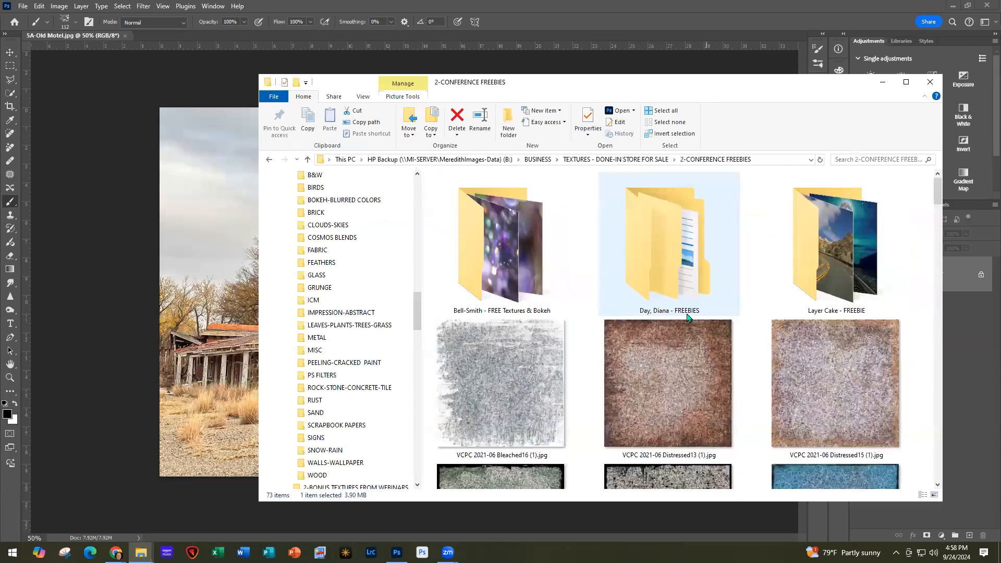
Step: Open the Subtle Backgrounds folder inside Subtle Textures, under TEXTURES - DONE-IN STORE FOR SALE, and look over its textures
click(615, 159)
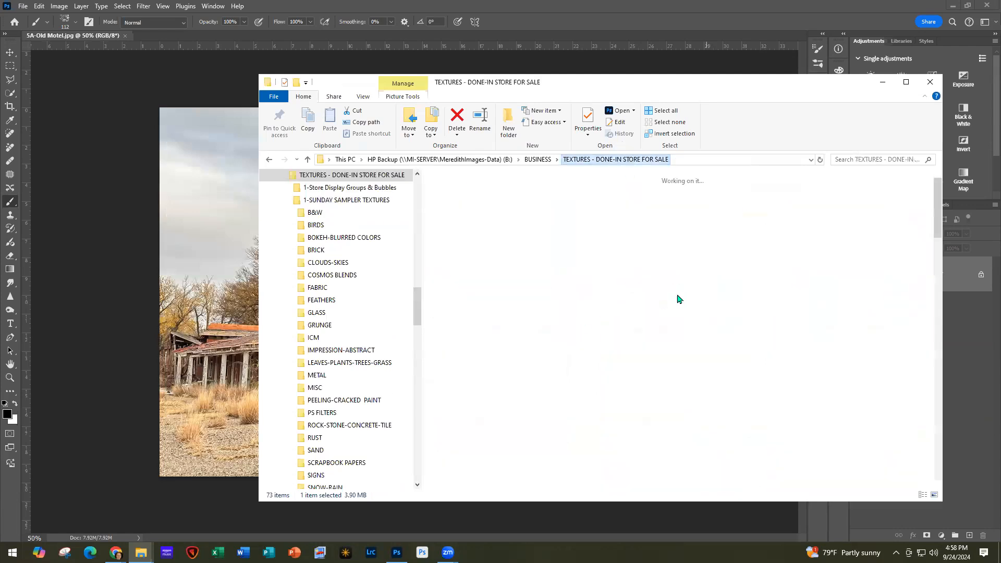
scroll(679, 323, down, 9)
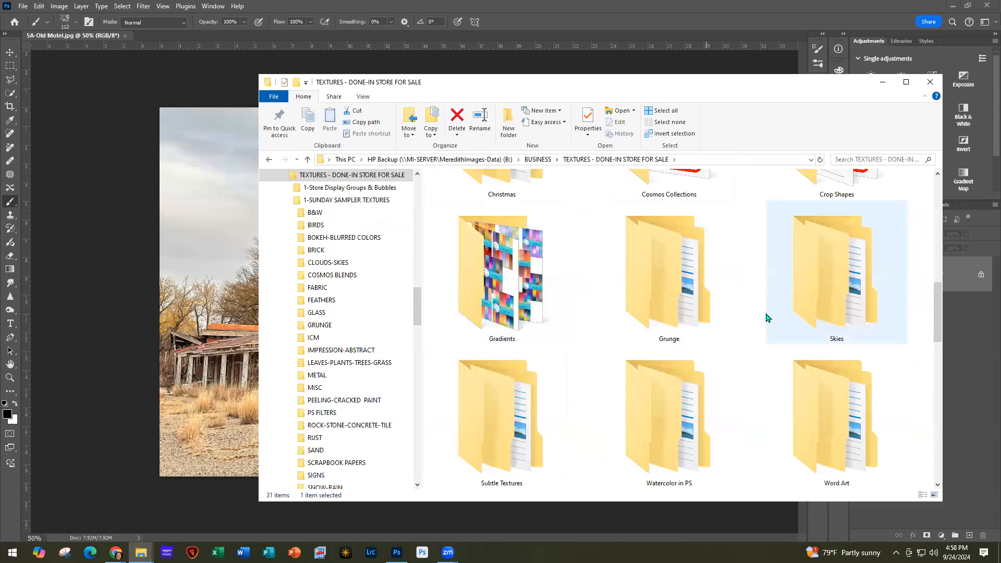
scroll(715, 387, down, 2)
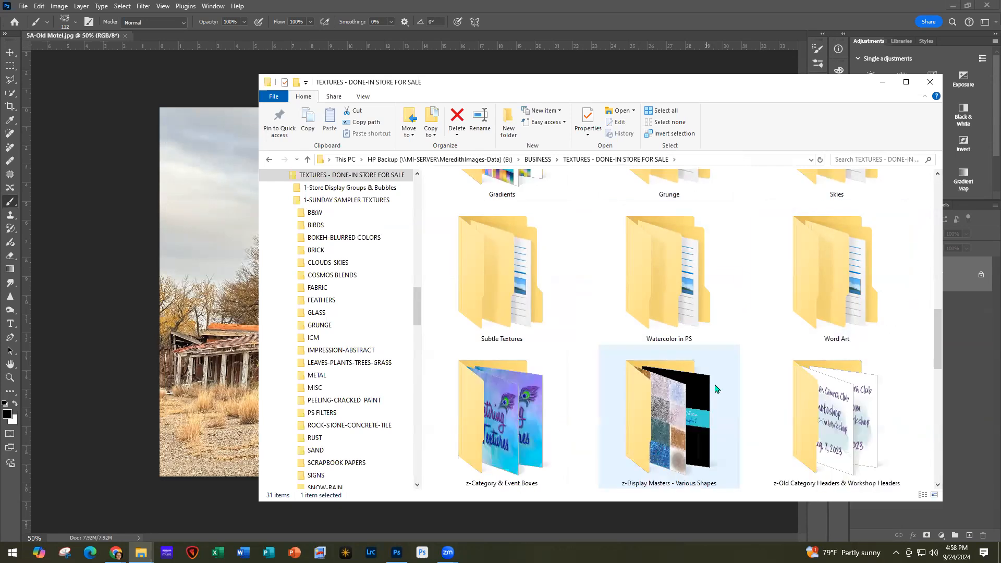
double_click(489, 289)
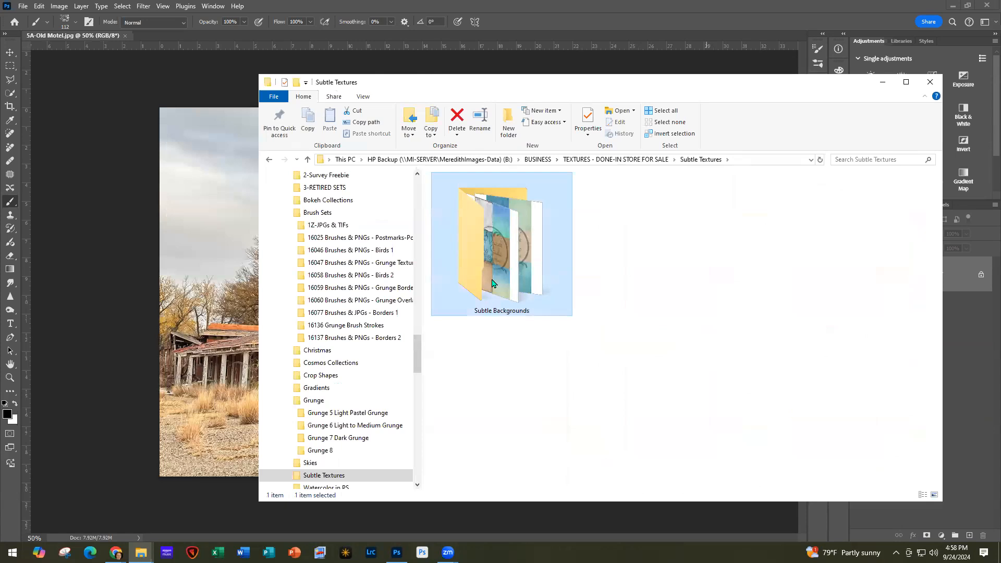
double_click(492, 283)
scroll(746, 310, down, 4)
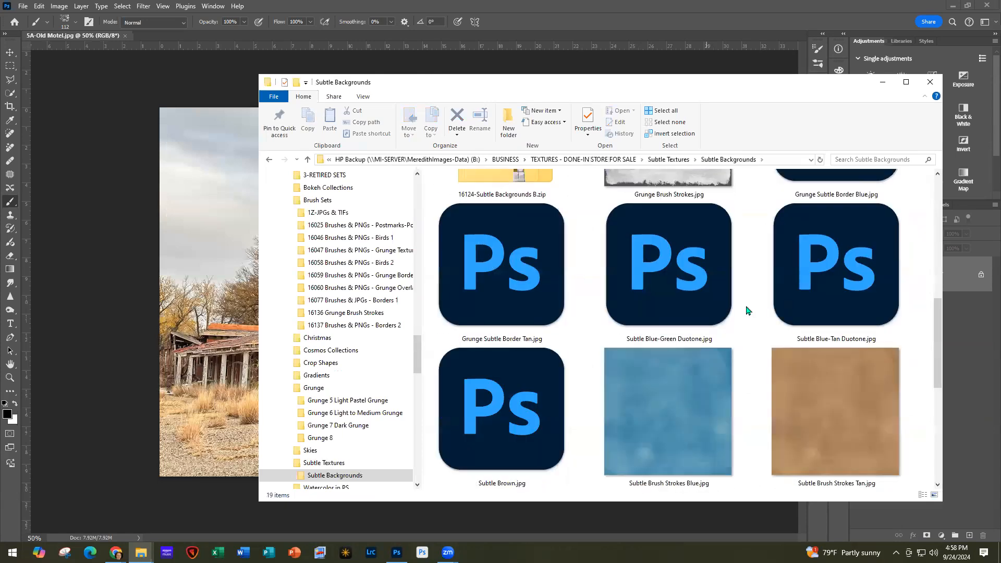
scroll(748, 307, up, 2)
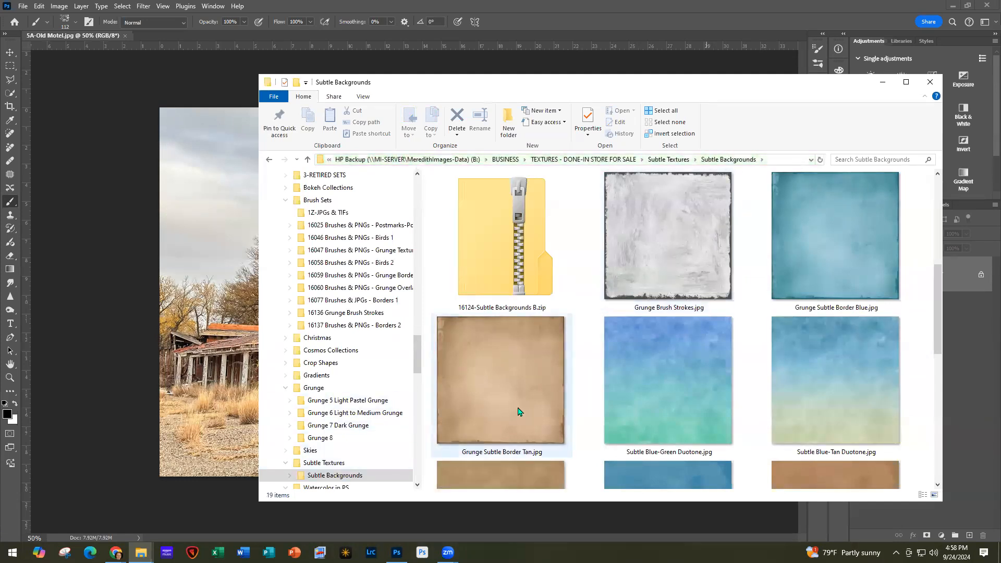
Step: Place Grunge Brush Strokes.jpg on the motel photo, stretched to about 27.17 x 19.65 in to cover the whole canvas, and hide its layer
drag(688, 255, 176, 246)
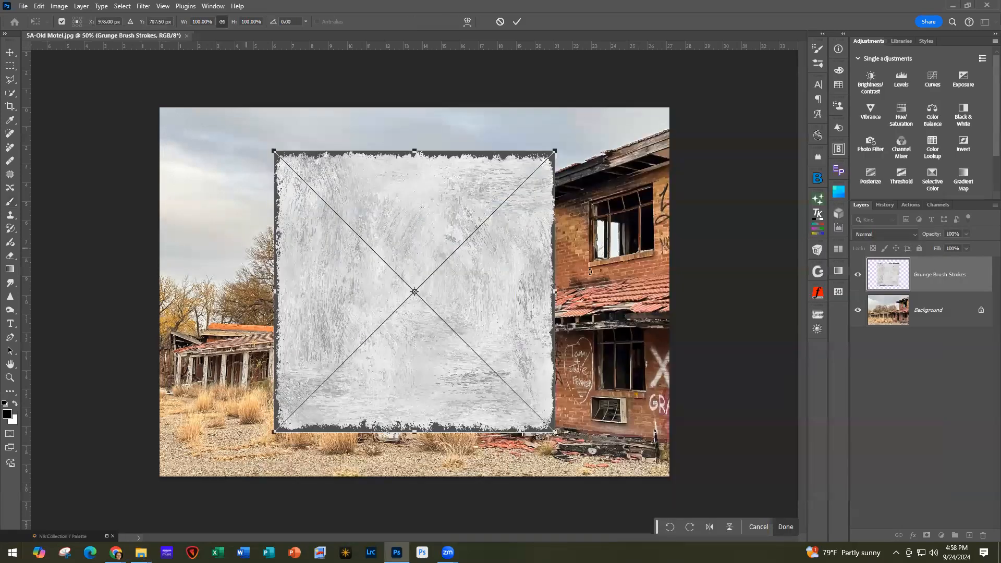
mouse_move(507, 306)
mouse_down()
mouse_move(461, 274)
mouse_move(391, 265)
mouse_move(591, 439)
mouse_move(392, 262)
mouse_up()
drag(440, 390, 668, 480)
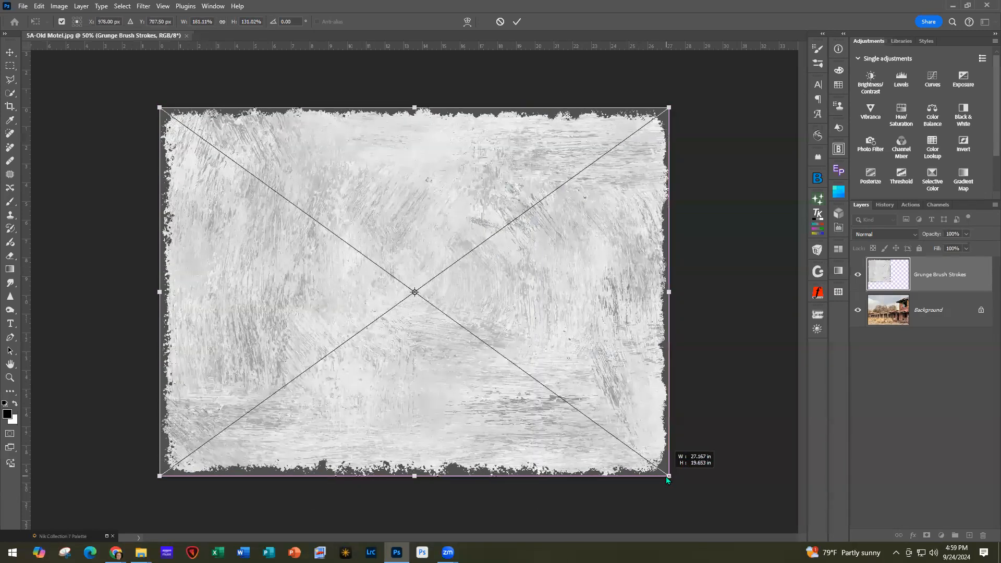
click(516, 21)
click(857, 275)
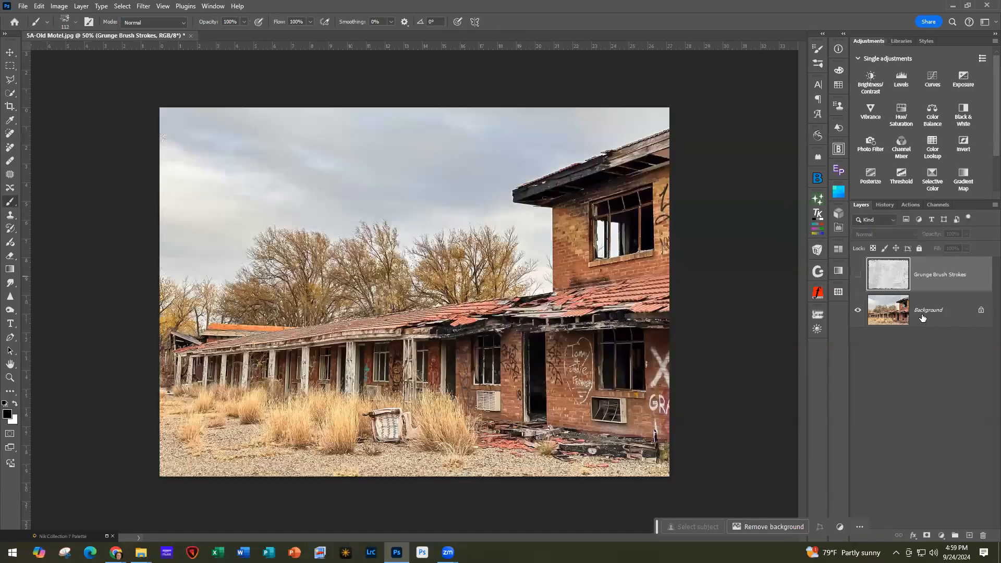
Step: Select the Background layer, then switch to File Explorer and look through the textures in Cosmos Collections > 16037 Cosmos 1
click(927, 320)
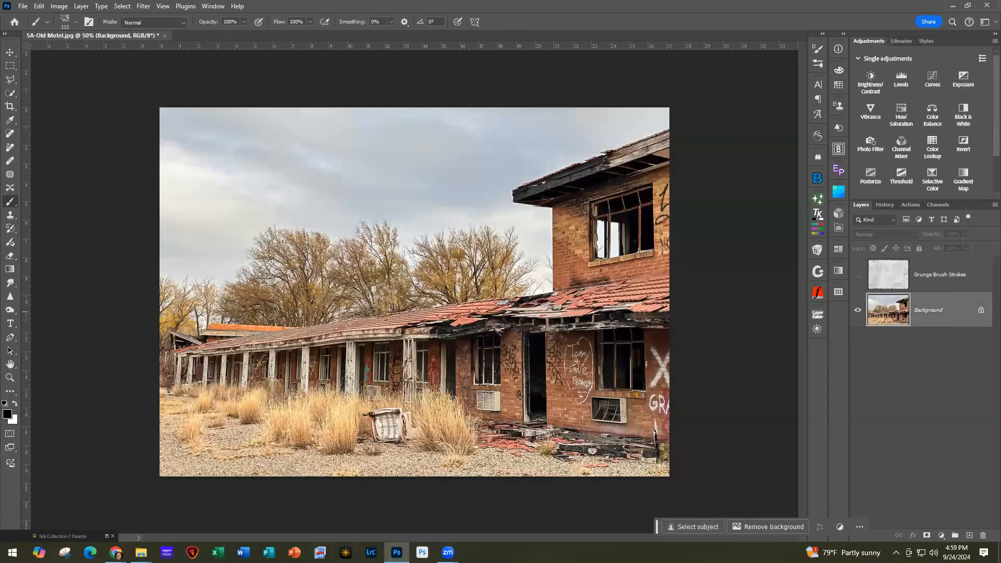
key(alt+Tab)
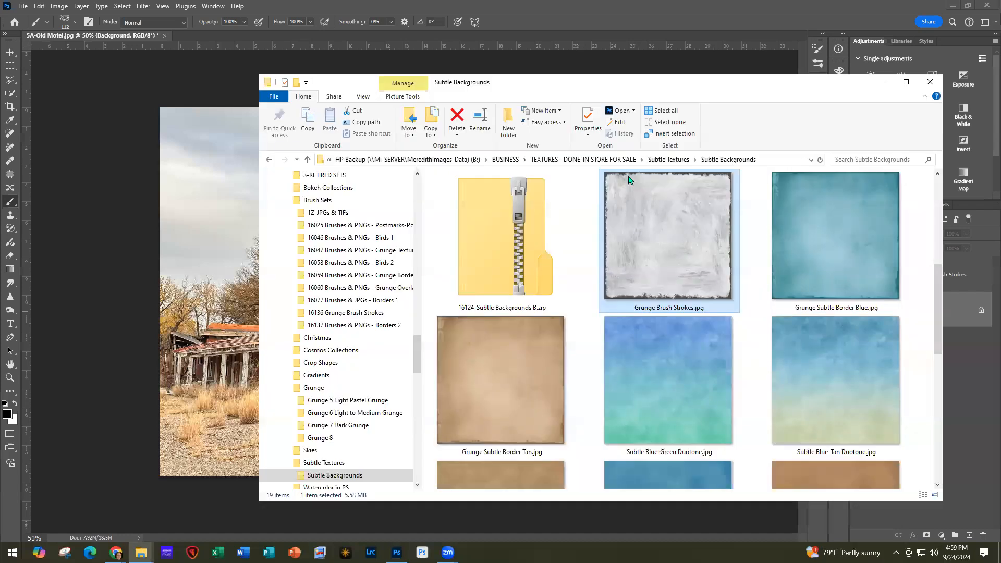
click(593, 160)
scroll(680, 251, up, 3)
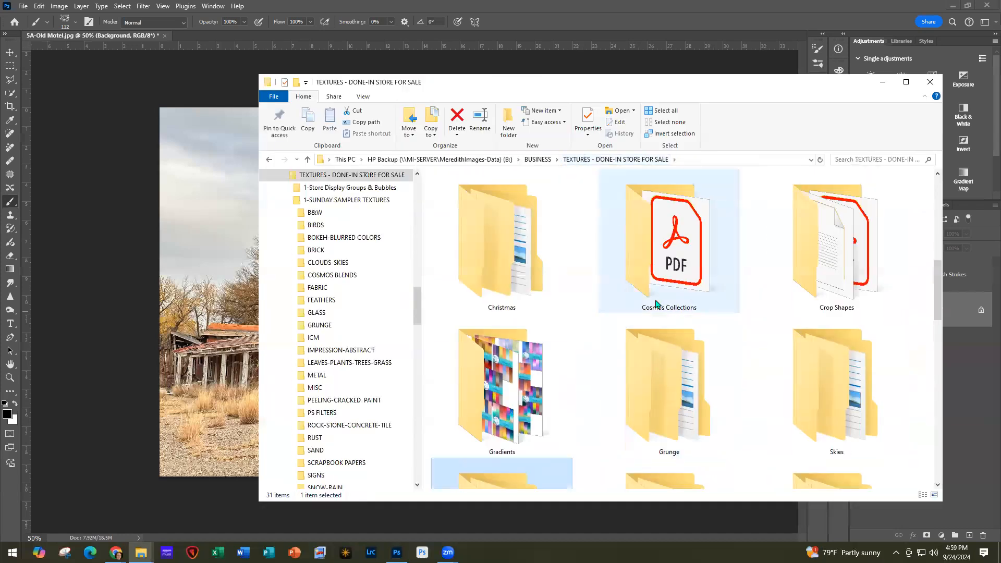
double_click(681, 250)
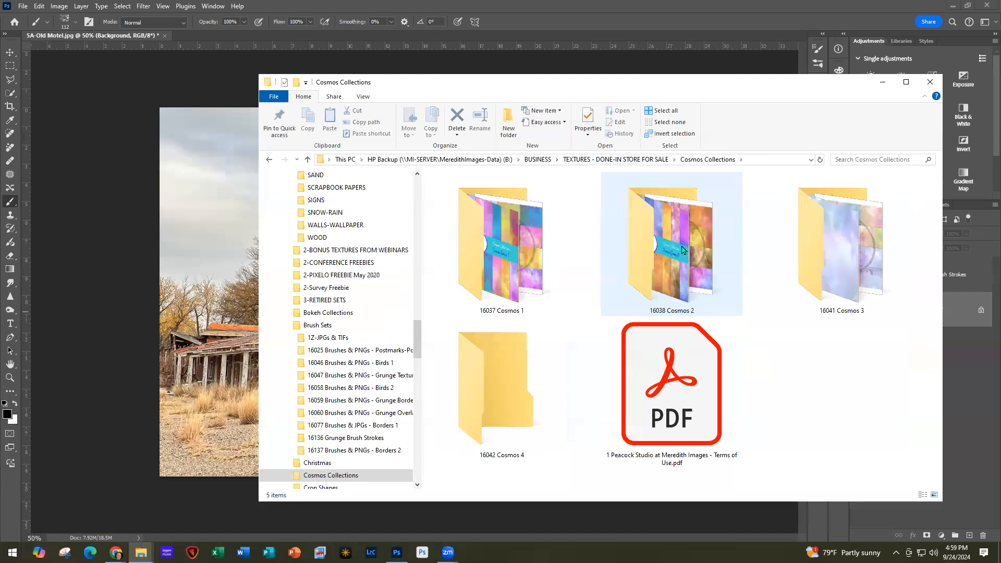
double_click(504, 259)
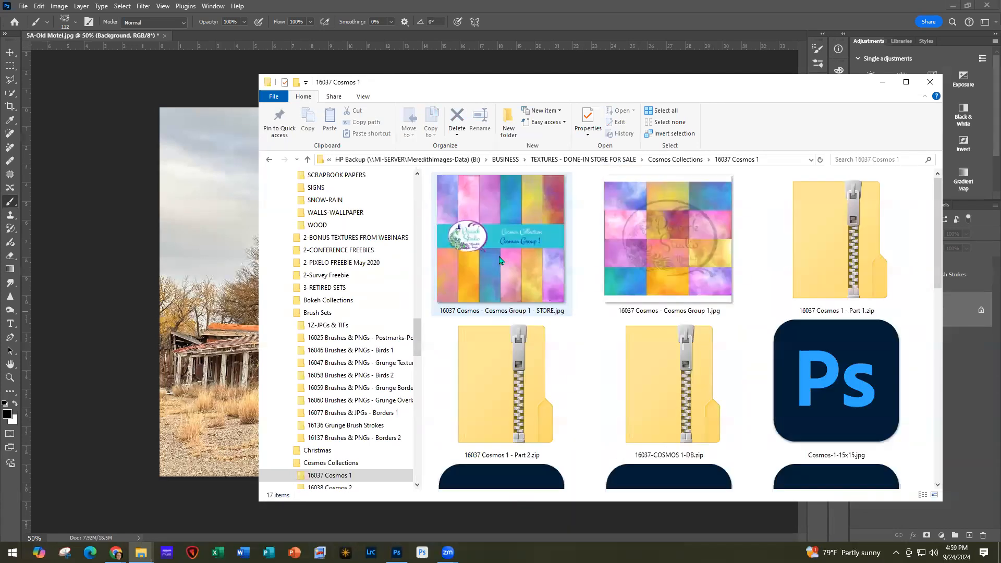
scroll(499, 261, down, 5)
scroll(500, 260, down, 3)
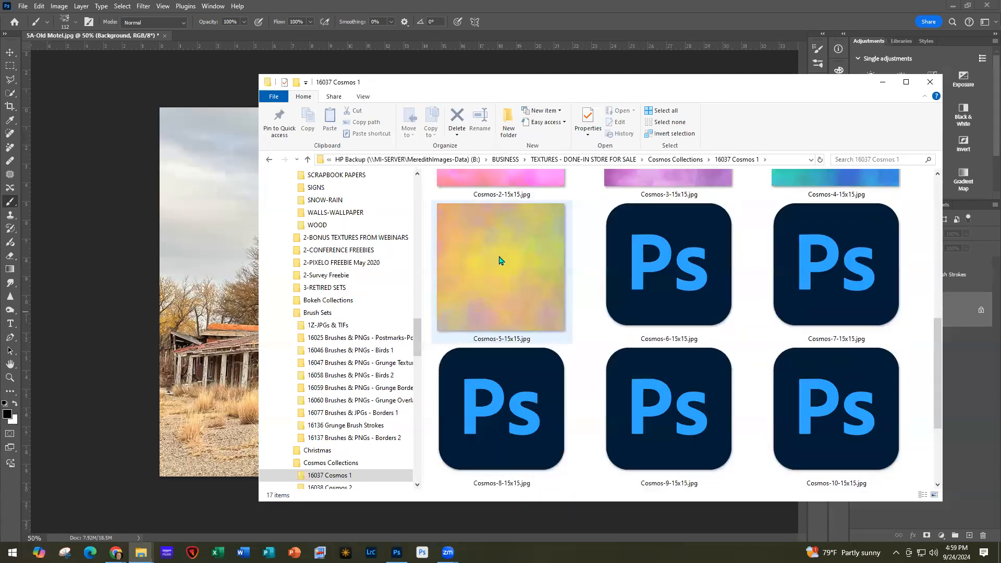
scroll(499, 260, down, 3)
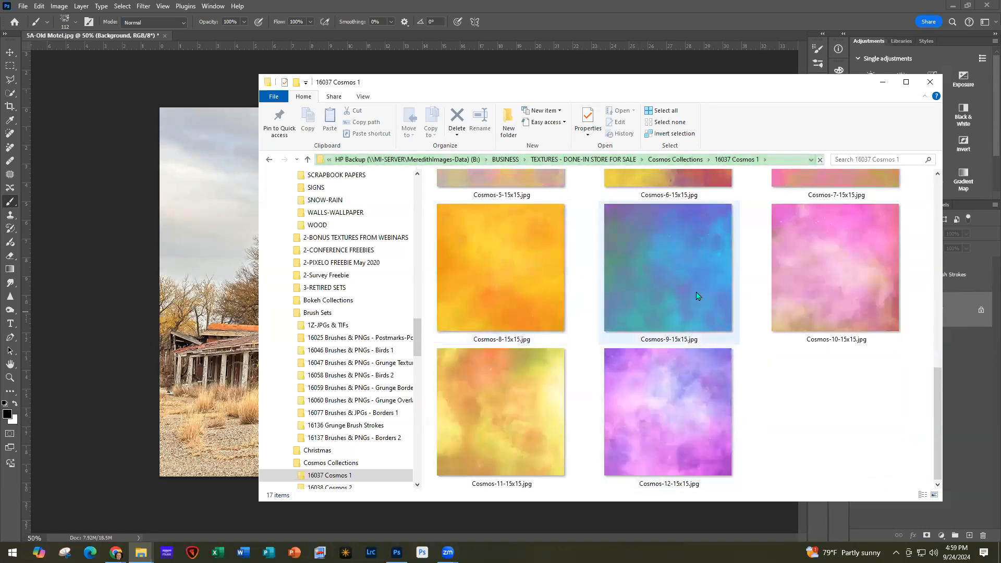
scroll(860, 308, up, 5)
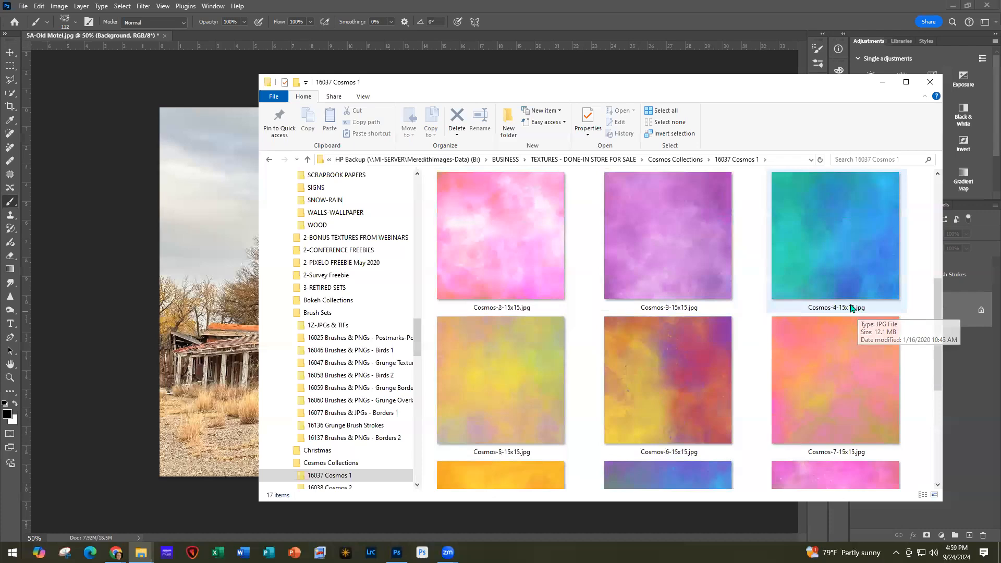
Step: Open the 16038 Cosmos 2 folder in Cosmos Collections and look over its textures for the motel photo
click(681, 162)
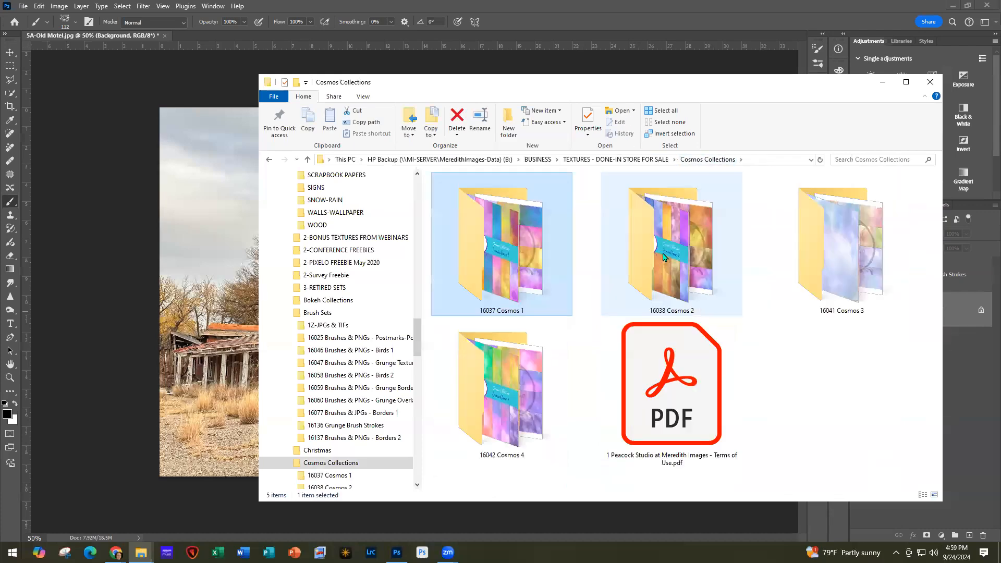
double_click(663, 257)
scroll(663, 256, down, 5)
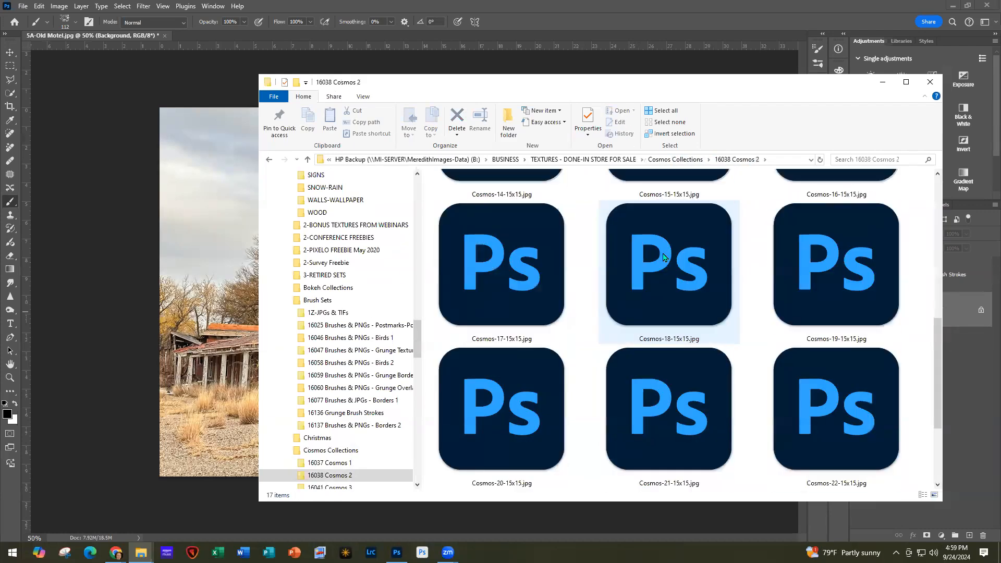
scroll(663, 256, up, 2)
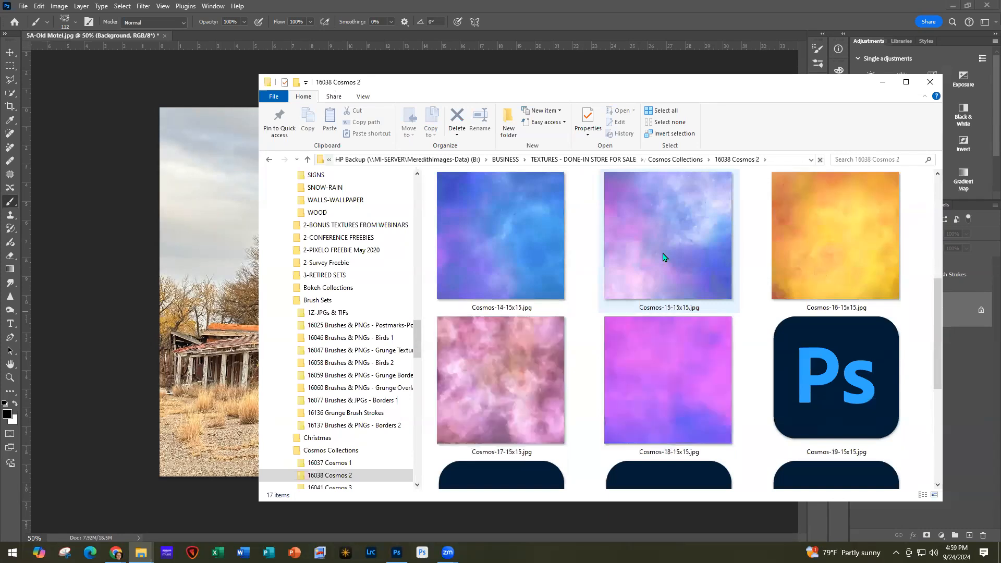
scroll(769, 331, down, 2)
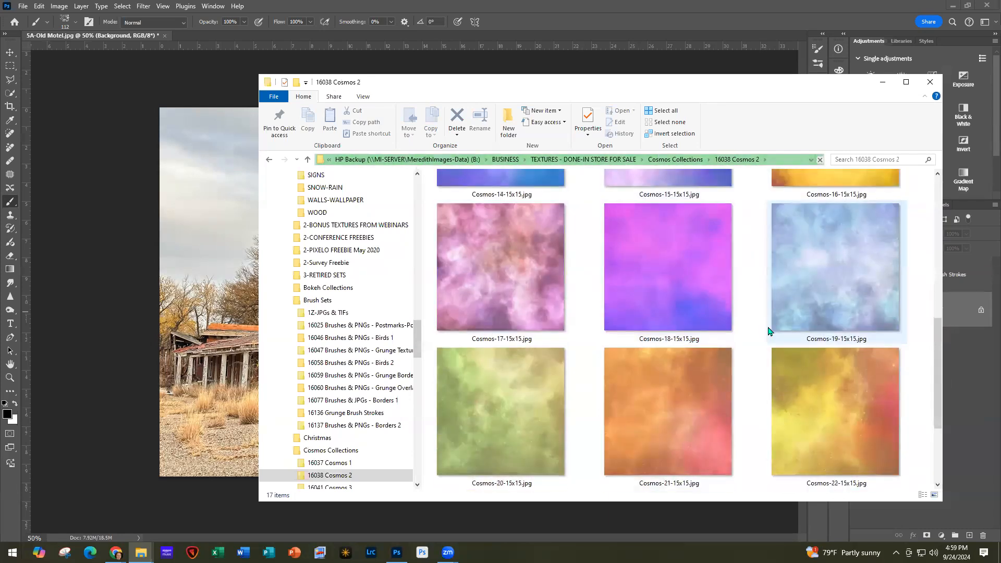
scroll(823, 296, up, 2)
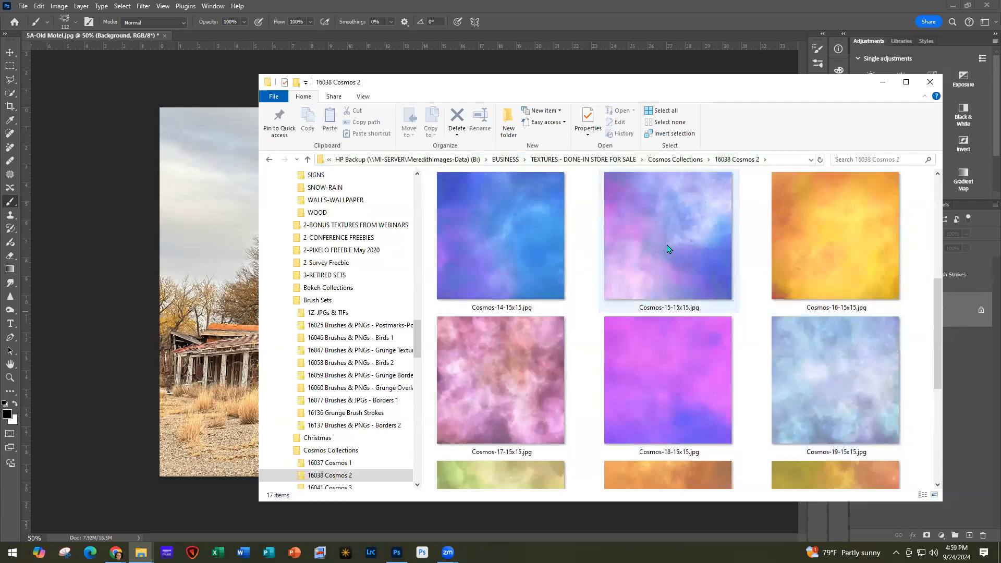
Step: Place Cosmos-16-15x15.jpg directly above the motel Background layer, stretched to cover the whole canvas, and hide its layer
drag(854, 246, 218, 220)
drag(530, 292, 415, 241)
drag(443, 388, 668, 478)
click(518, 22)
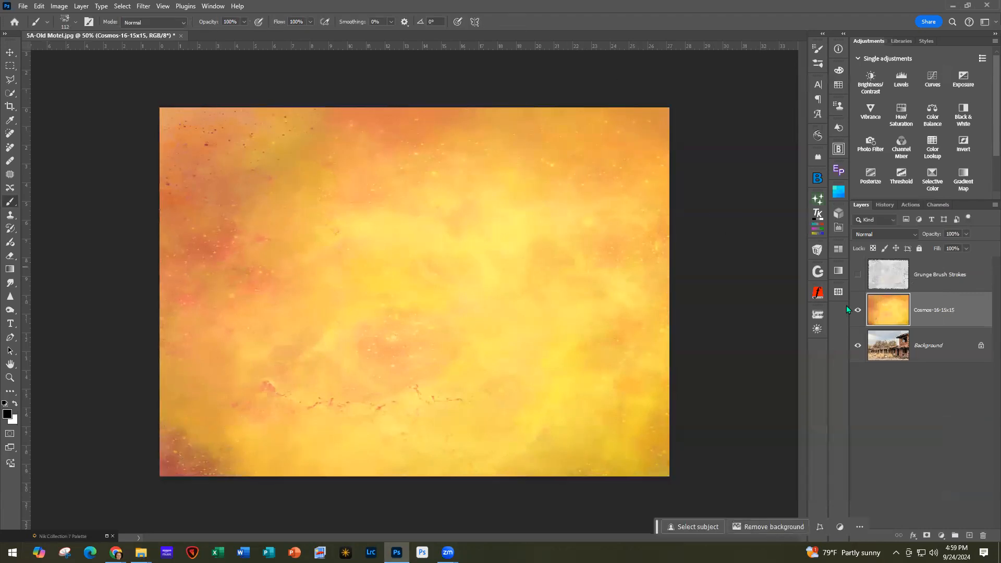
click(858, 312)
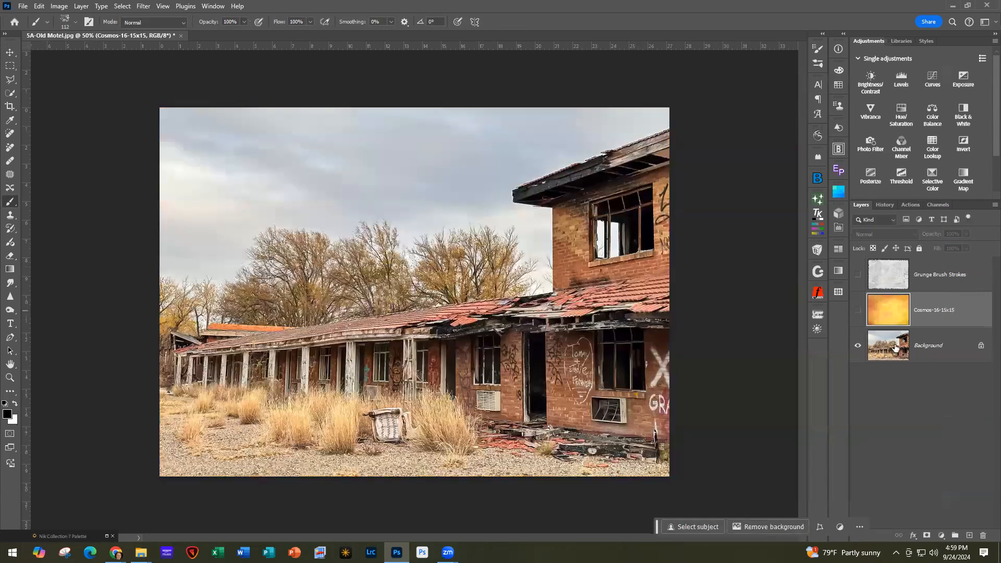
Step: Place Cosmos-24-15x15.jpg from the Cosmos 2 folder directly above the Background, rotated -90° and stretched to cover the whole canvas
click(917, 349)
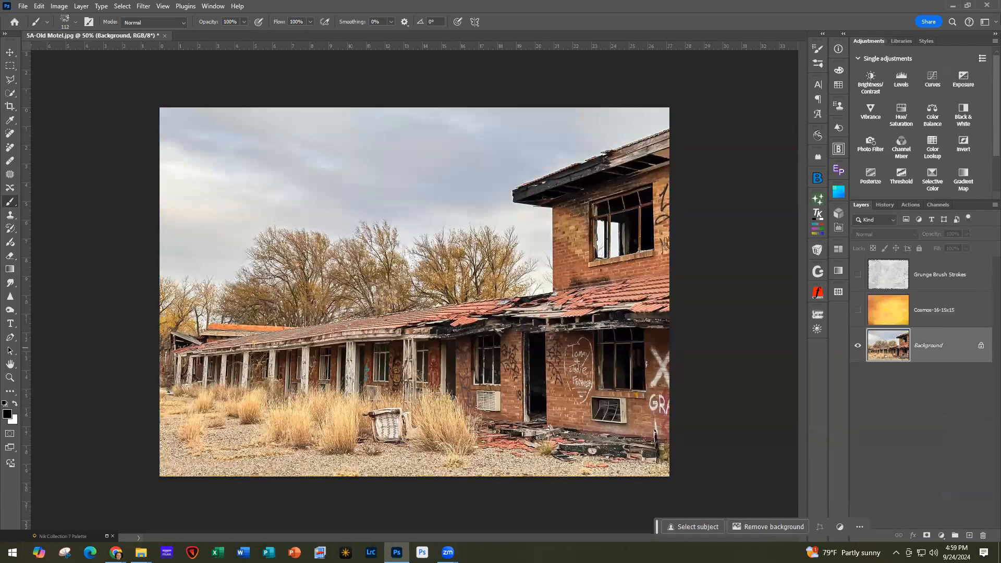
click(140, 552)
scroll(619, 338, down, 2)
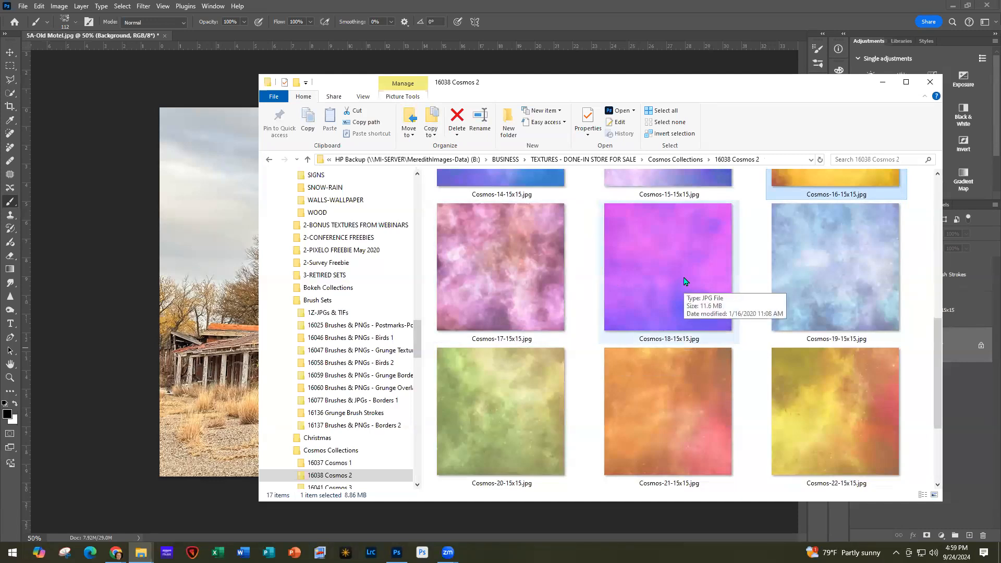
scroll(674, 282, down, 2)
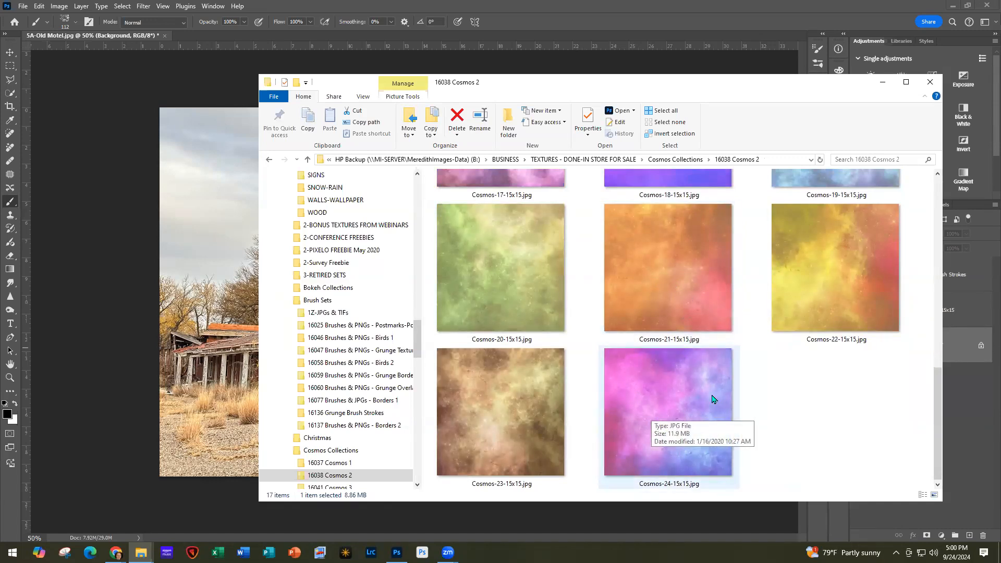
drag(687, 385, 210, 262)
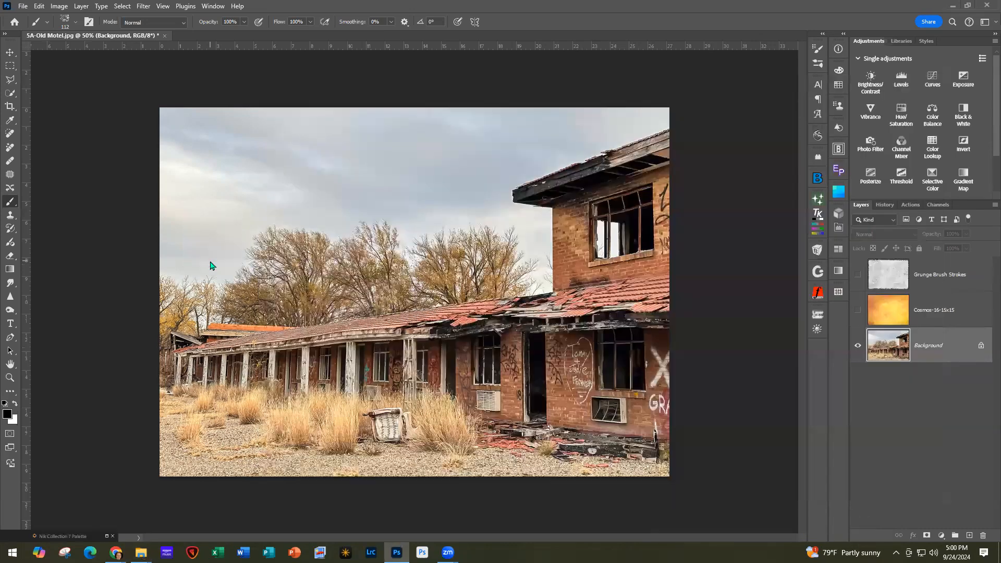
drag(561, 441, 556, 169)
drag(482, 314, 369, 271)
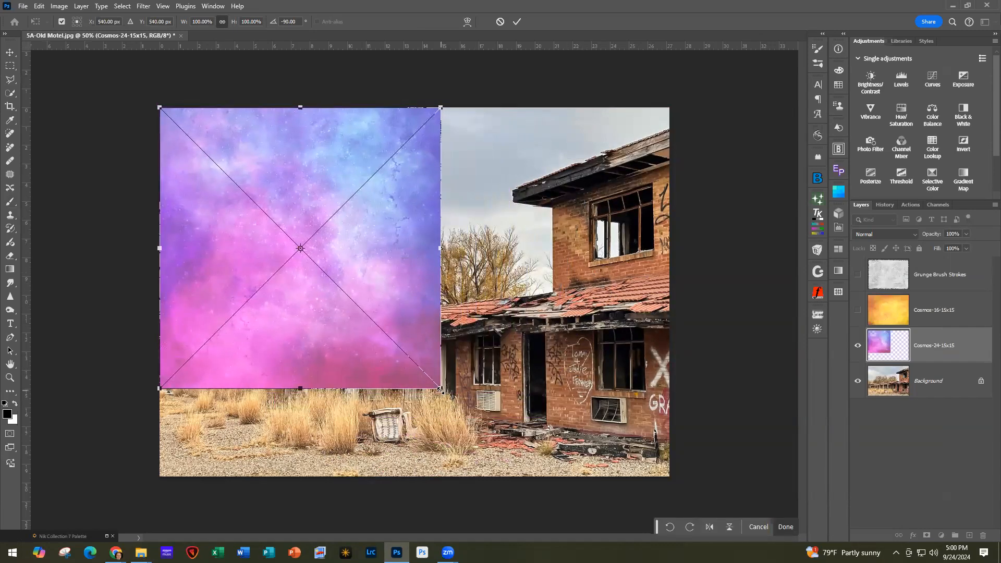
drag(440, 388, 667, 475)
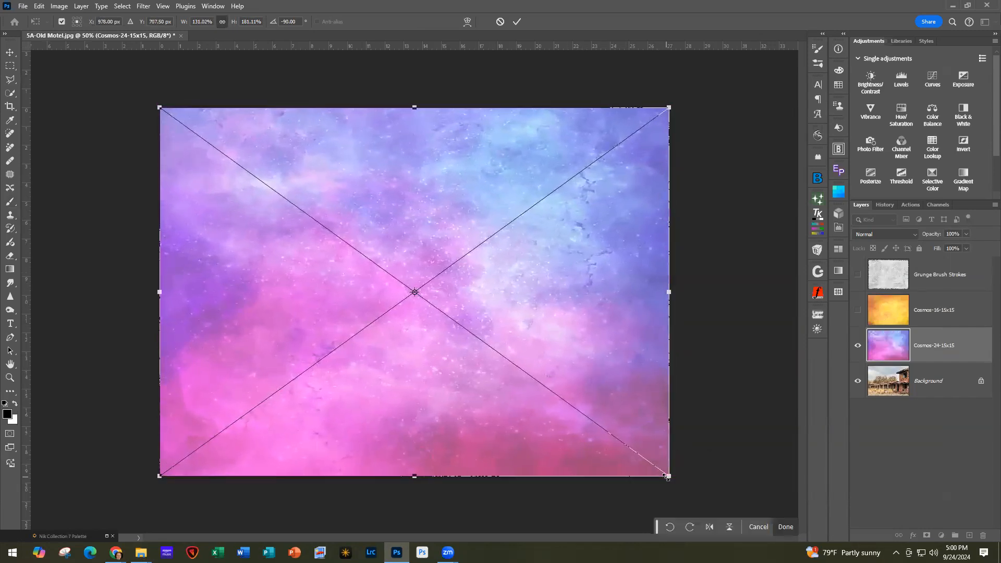
click(516, 22)
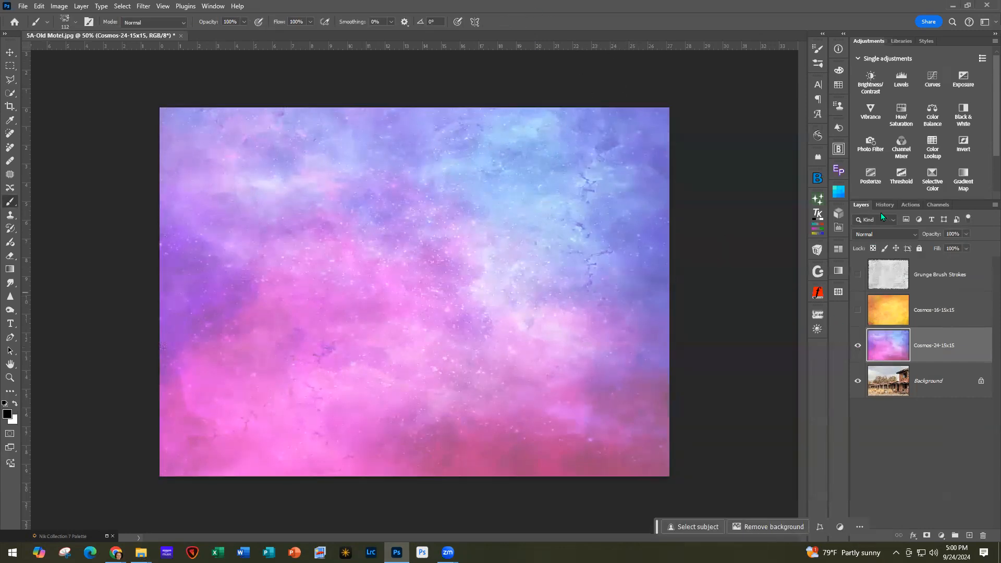
Step: Set the Cosmos-24-15x15 layer's blend mode to Multiply and its opacity to 83%
click(899, 235)
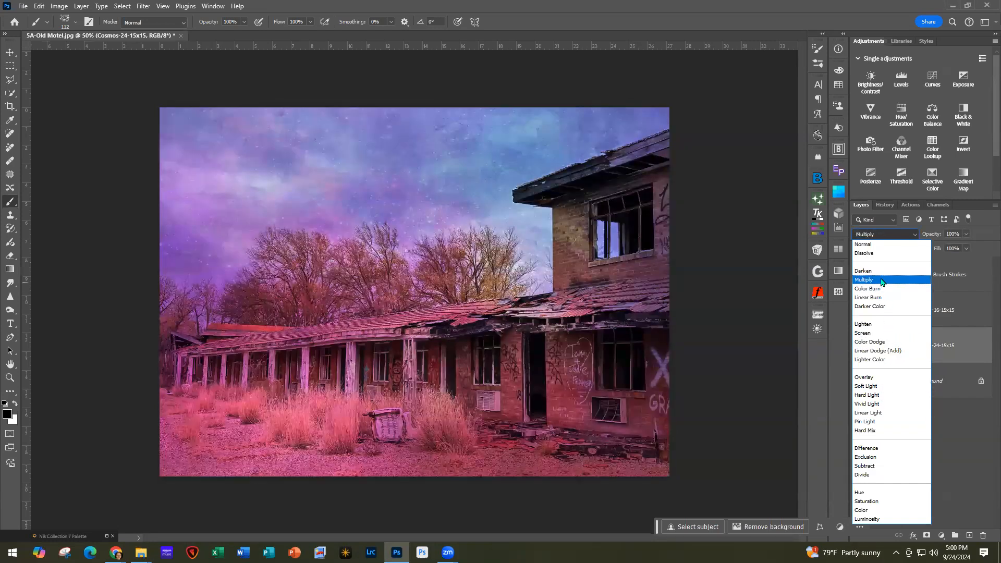
click(881, 281)
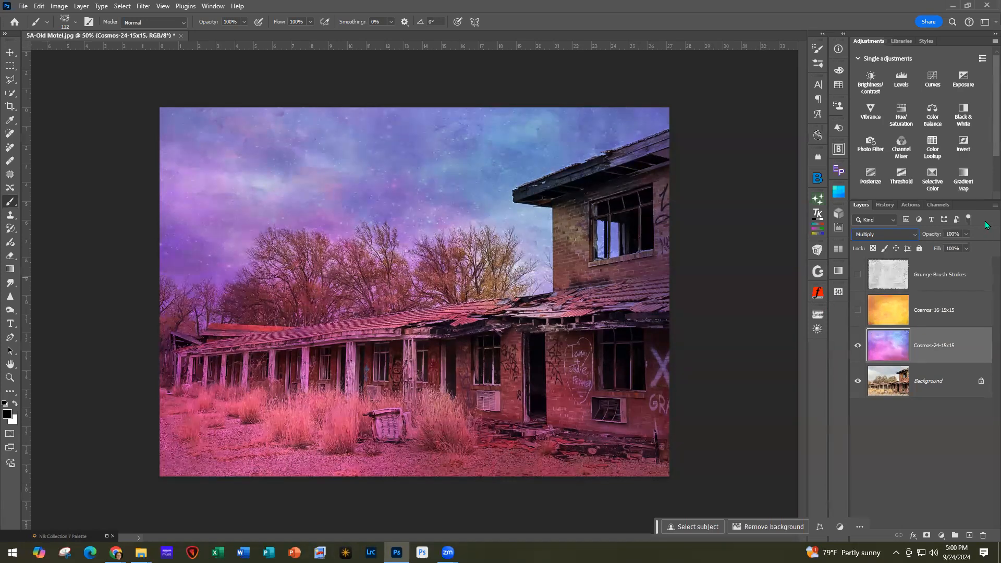
click(966, 248)
drag(966, 248, 958, 249)
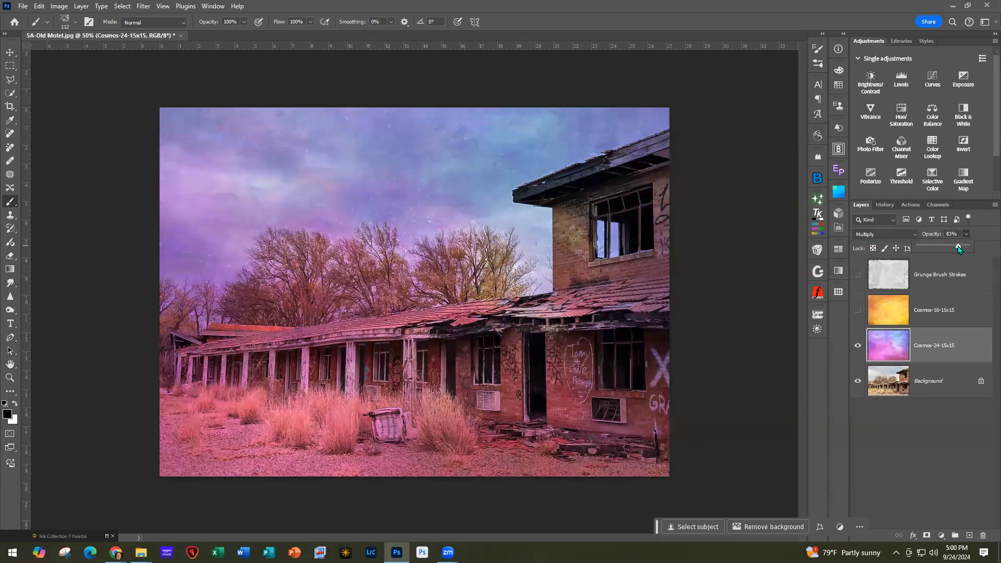
Step: Show the Cosmos-16-15x15 layer and set its blend mode to Darken
click(858, 311)
click(857, 311)
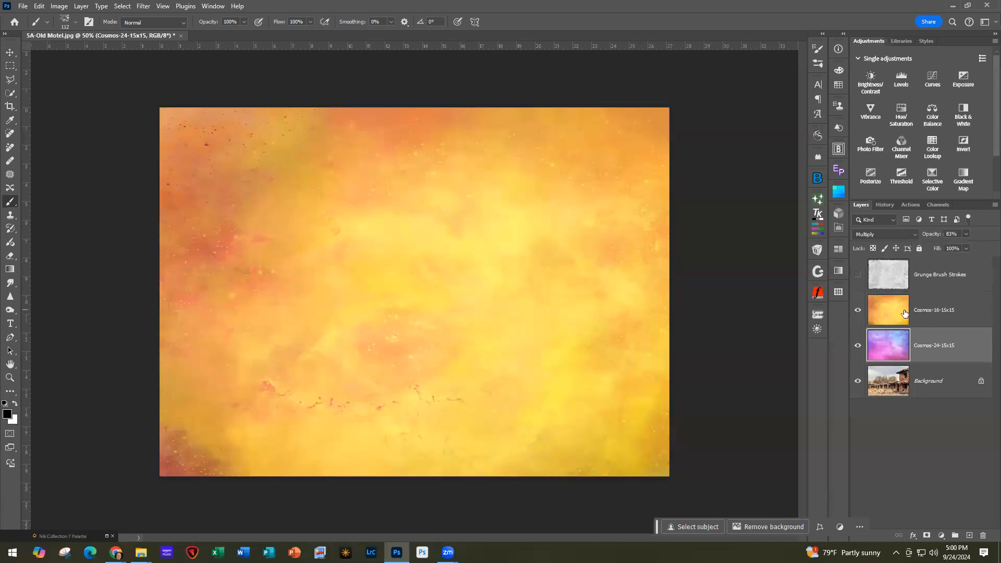
click(877, 235)
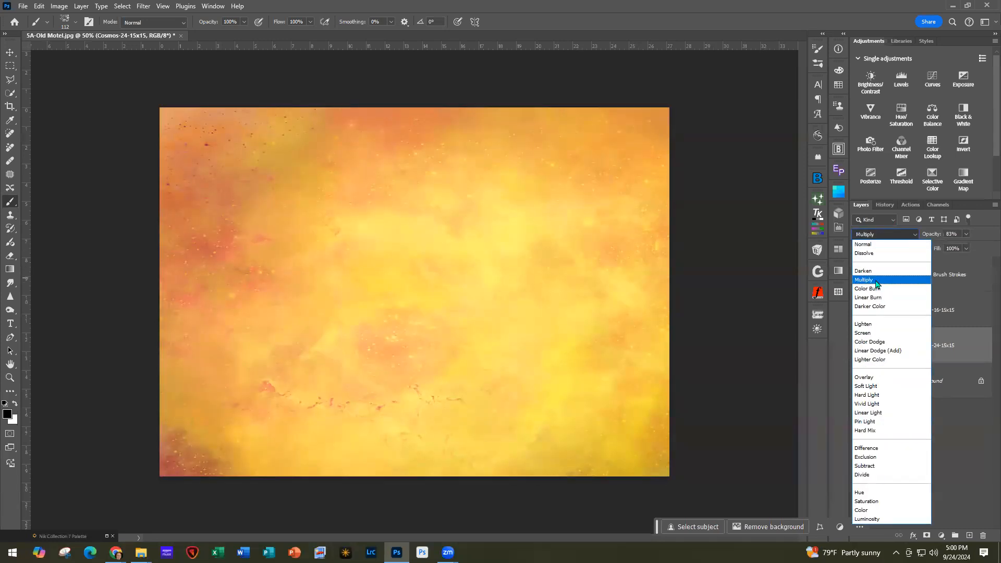
click(886, 230)
click(928, 317)
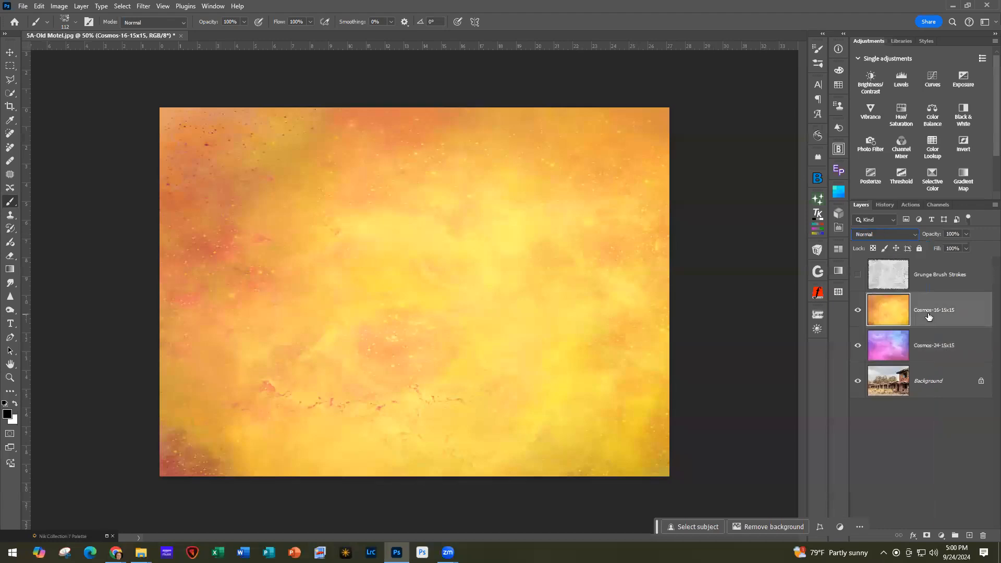
click(880, 232)
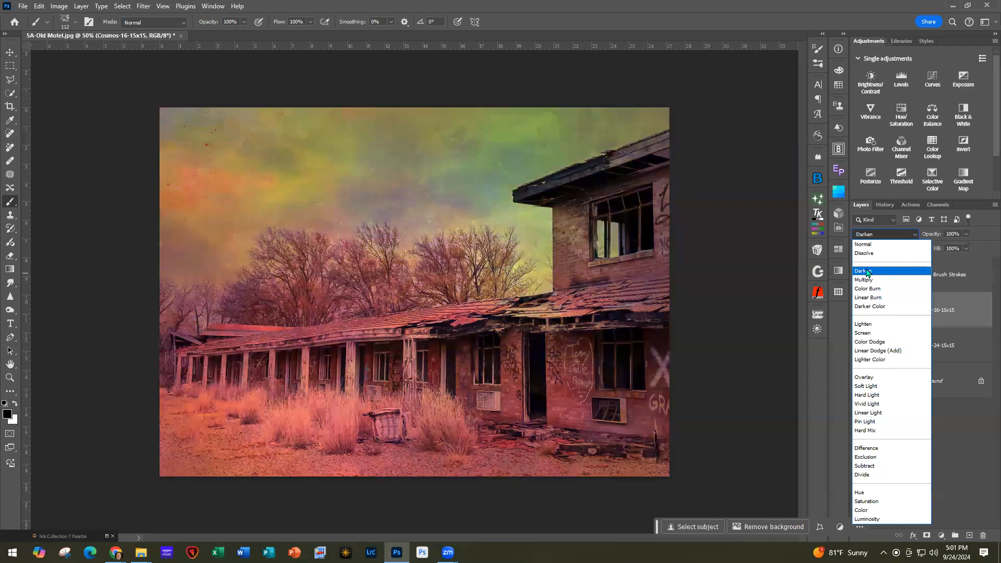
click(865, 271)
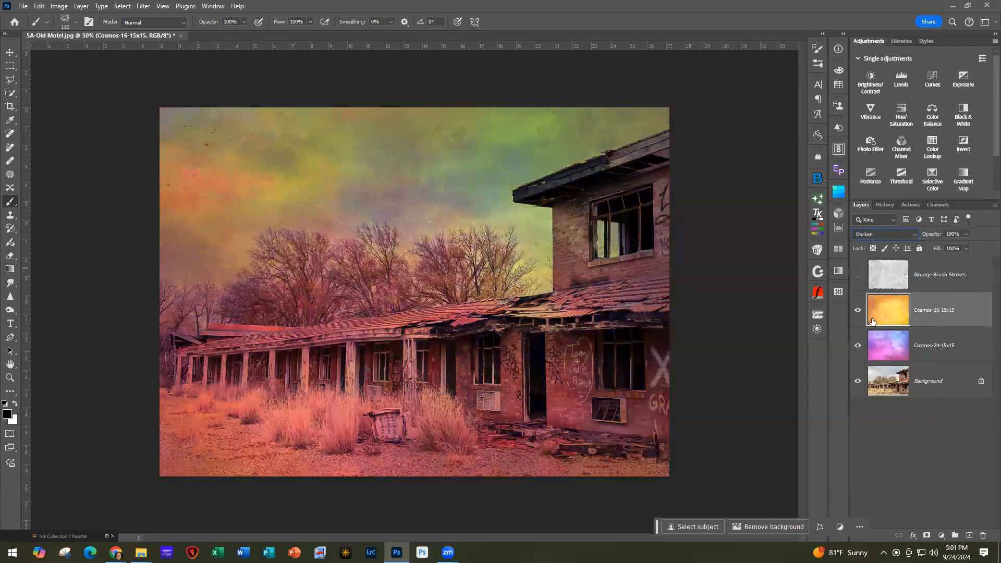
Step: Show the Grunge Brush Strokes layer and set its blend mode to Multiply and its opacity to 58%
click(857, 275)
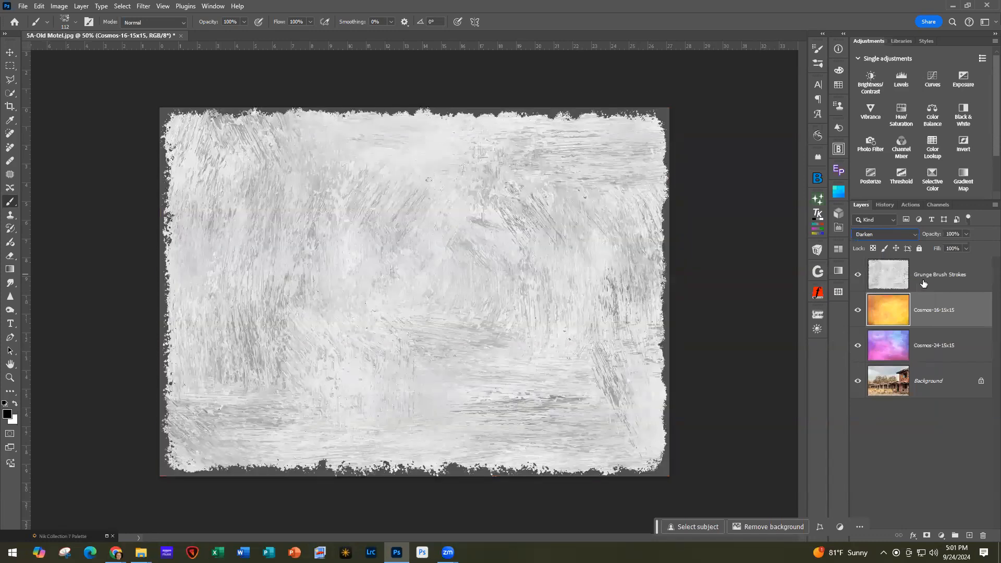
click(923, 283)
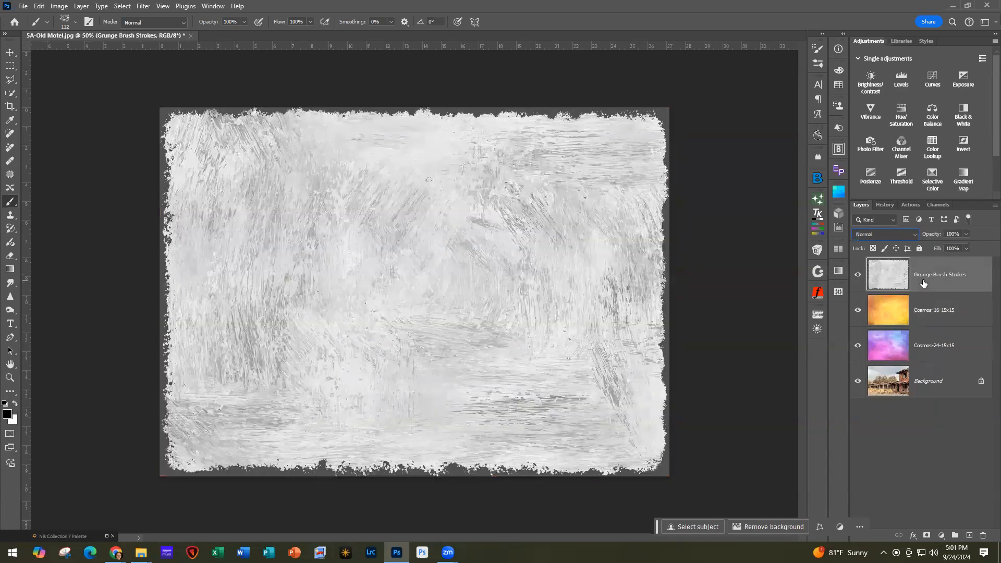
click(880, 234)
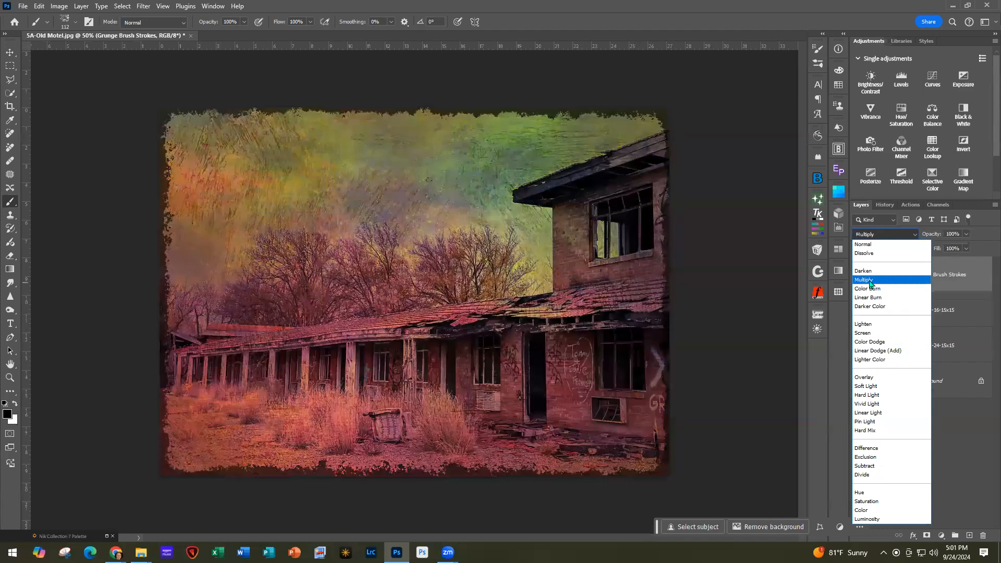
click(869, 282)
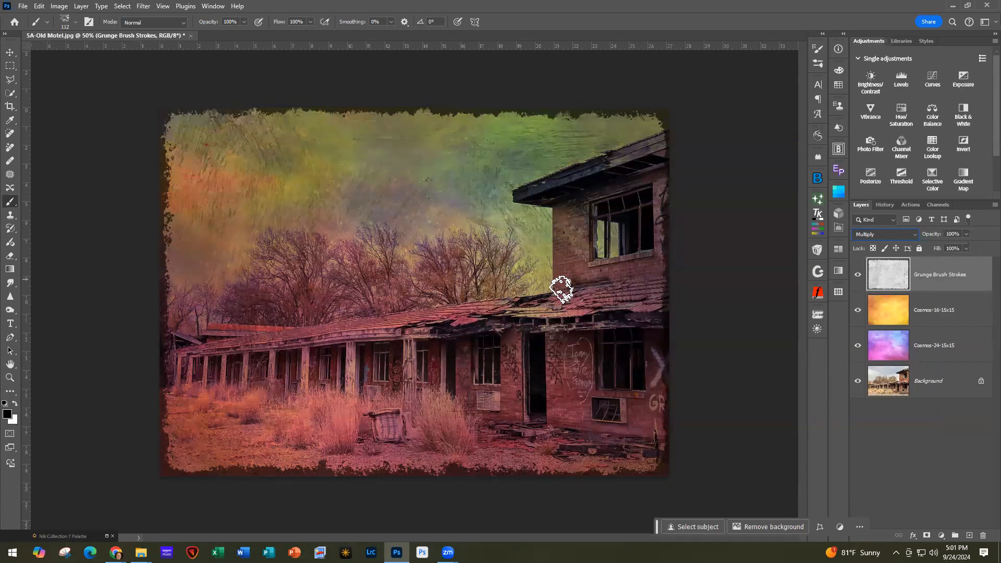
click(967, 234)
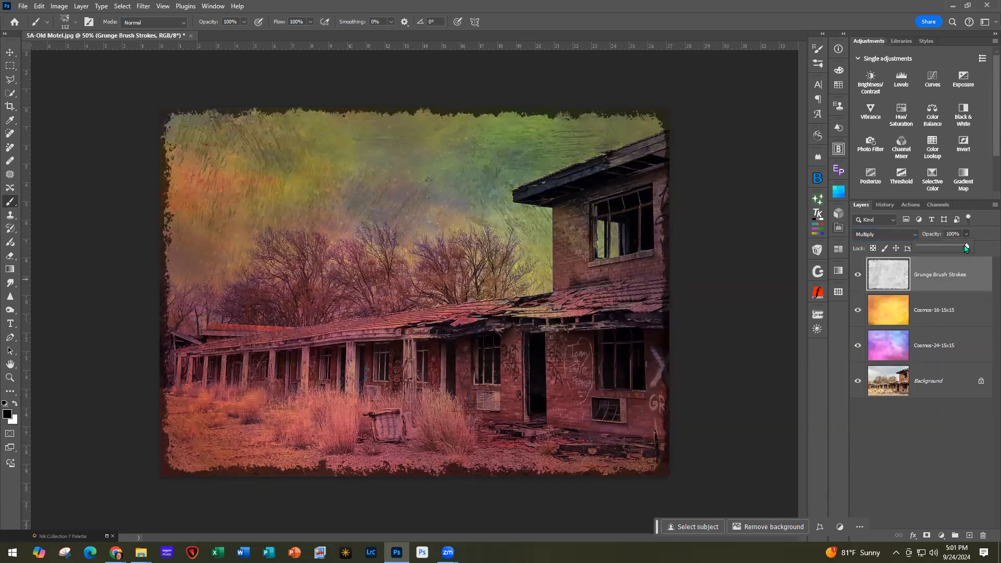
drag(967, 249, 947, 249)
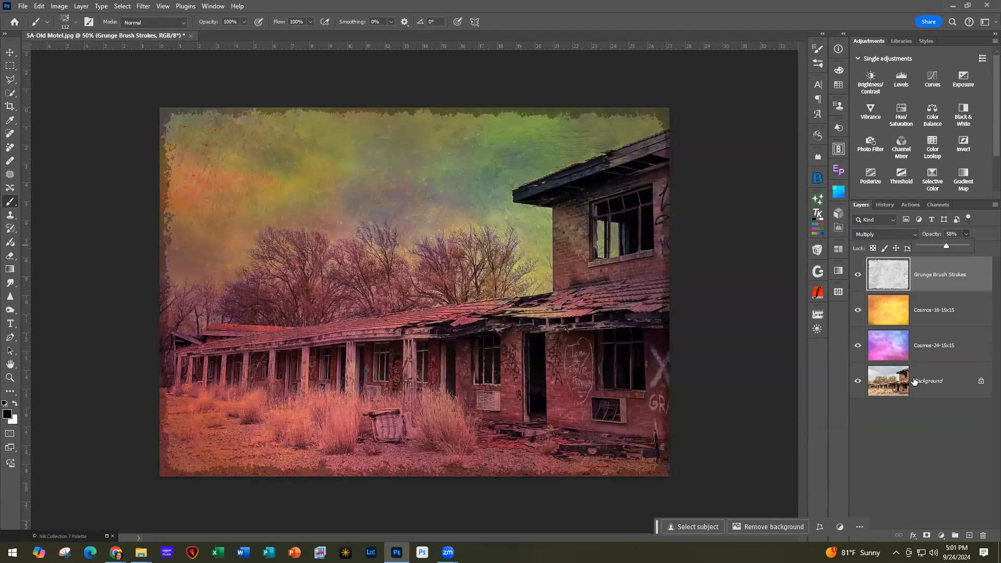
Step: Try to select the subject of the motel Background automatically with Select Subject while the texture layers are showing
click(889, 389)
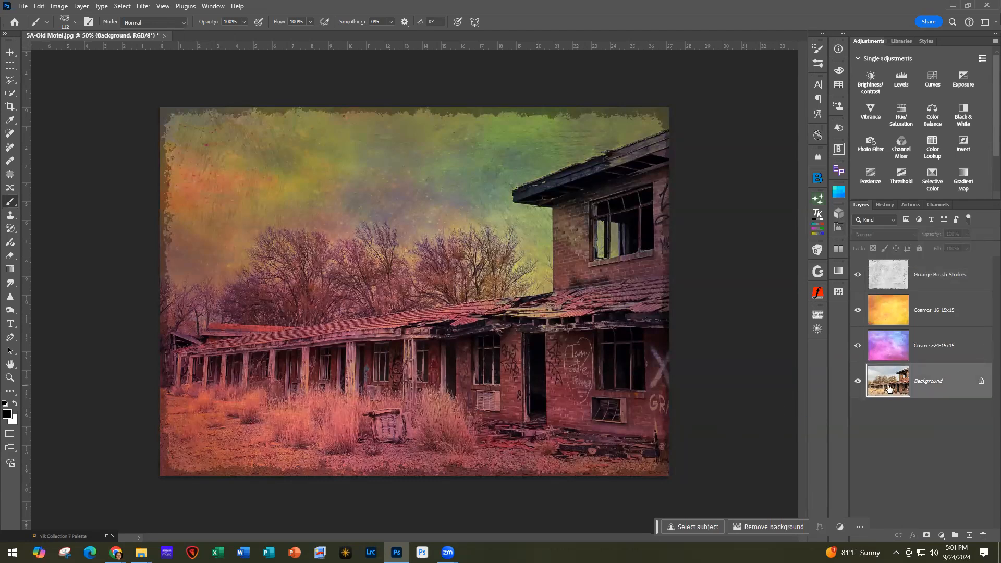
click(11, 93)
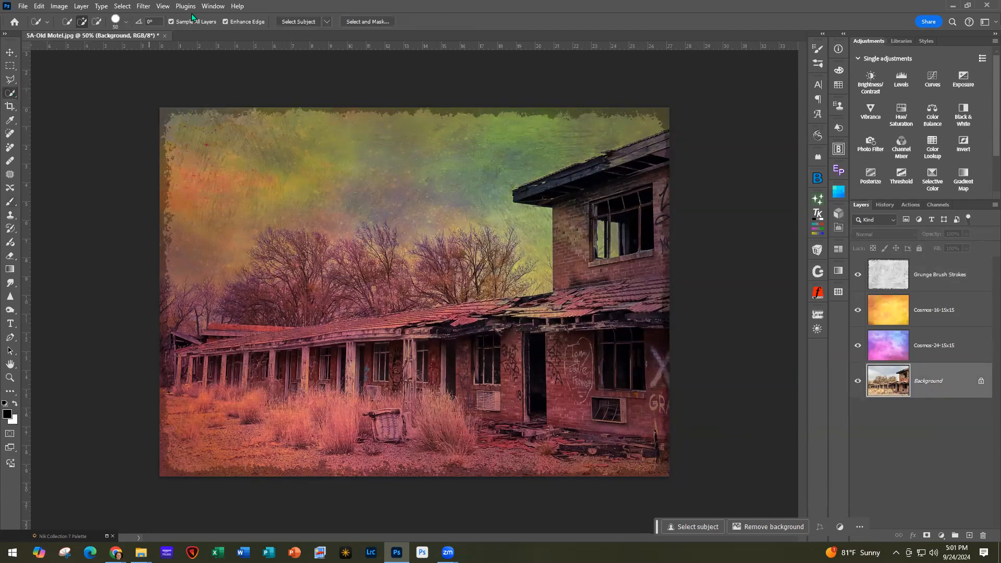
click(295, 22)
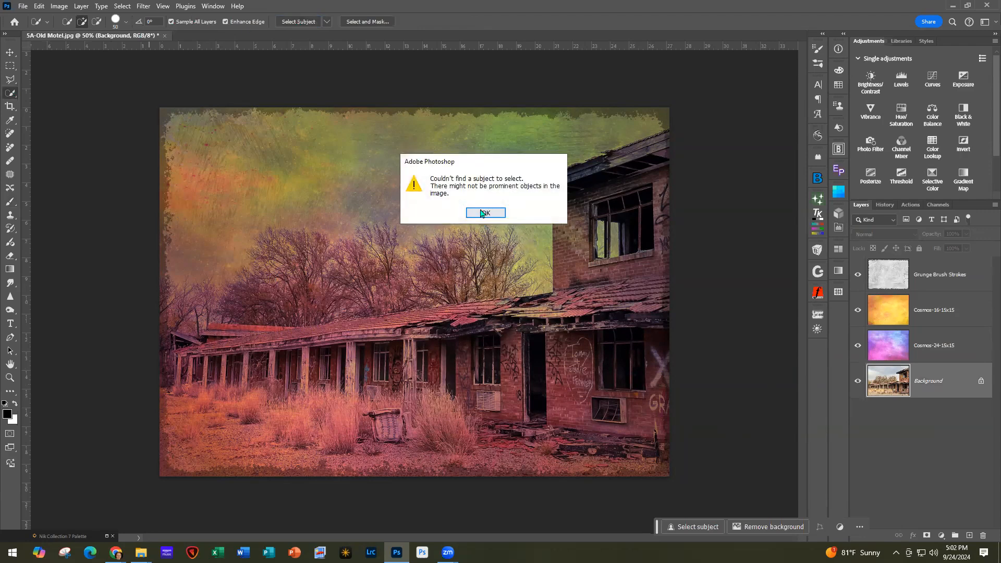
click(481, 214)
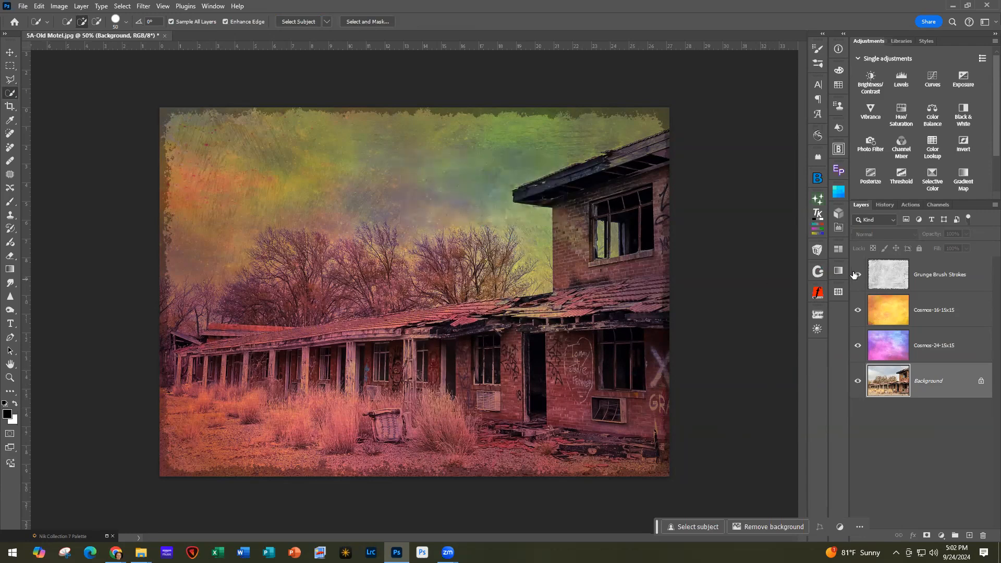
Step: Hide the three texture layers and select the motel, trees and foreground using Select Subject plus Quick Selection strokes
click(858, 275)
click(857, 310)
click(858, 346)
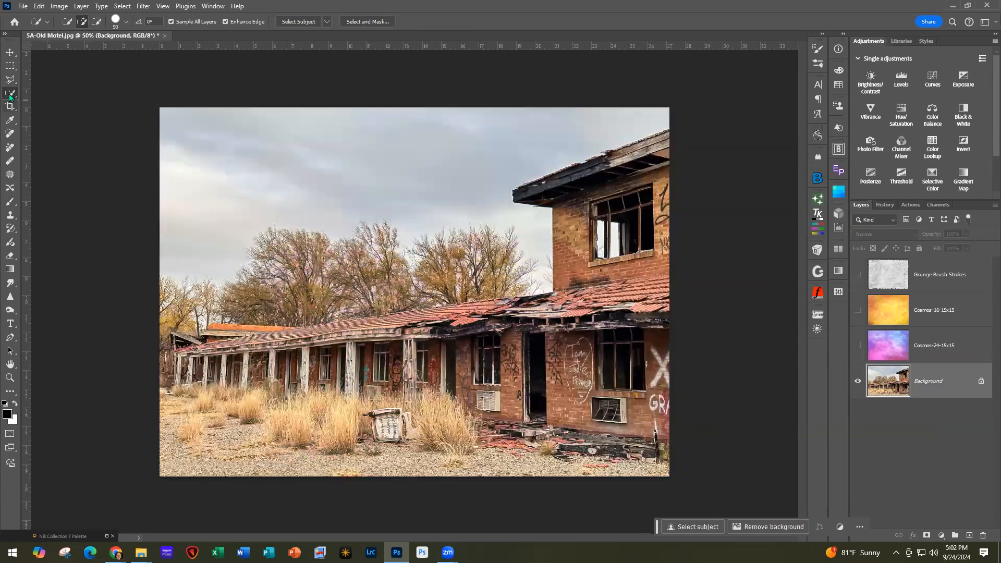
click(288, 23)
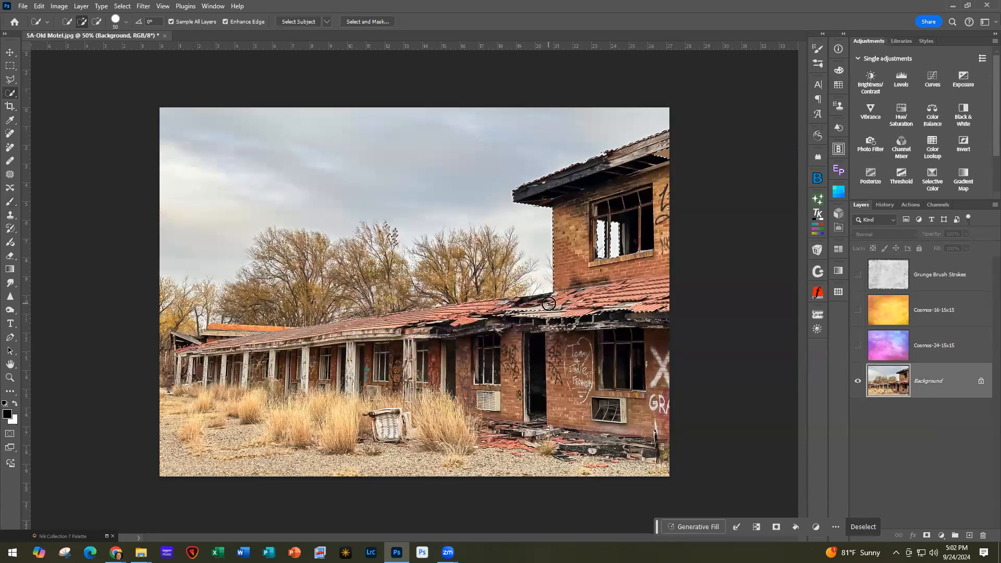
mouse_move(509, 312)
mouse_down()
mouse_move(267, 346)
mouse_move(177, 336)
mouse_move(165, 375)
mouse_move(165, 306)
mouse_move(212, 333)
mouse_move(258, 304)
mouse_move(303, 253)
mouse_move(289, 251)
mouse_move(256, 300)
mouse_move(281, 245)
mouse_move(311, 247)
mouse_move(304, 323)
mouse_move(359, 270)
mouse_move(358, 236)
mouse_move(397, 326)
mouse_move(379, 237)
mouse_move(422, 290)
mouse_move(436, 246)
mouse_move(465, 293)
mouse_move(499, 254)
mouse_move(508, 282)
mouse_move(516, 250)
mouse_move(485, 240)
mouse_move(439, 263)
mouse_move(454, 318)
mouse_move(426, 377)
mouse_move(159, 382)
mouse_move(273, 429)
mouse_move(534, 430)
mouse_move(453, 409)
mouse_move(522, 339)
mouse_up()
mouse_move(671, 381)
mouse_down()
mouse_move(543, 452)
mouse_move(382, 473)
mouse_move(315, 401)
mouse_up()
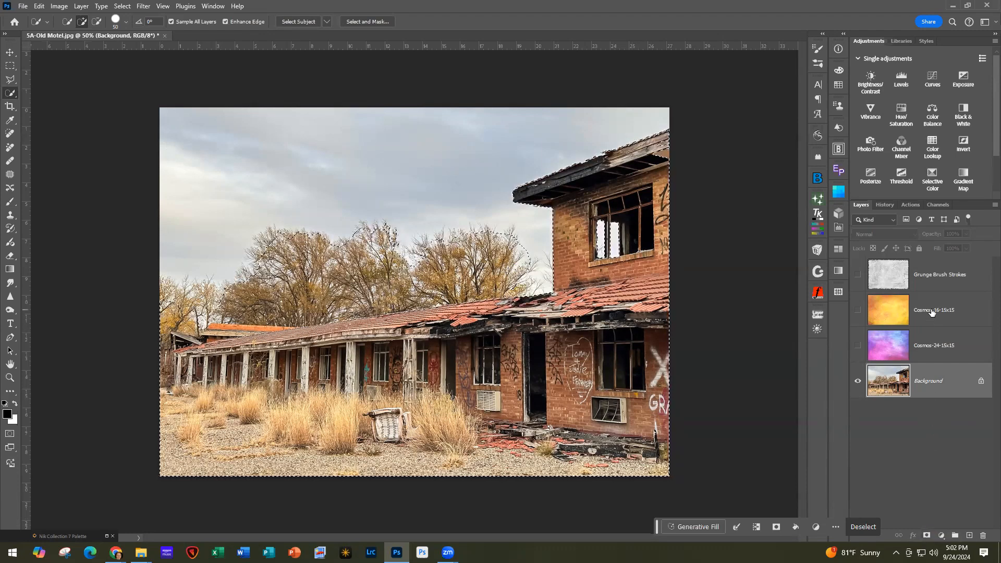
Step: Show the Cosmos-24-15x15 layer, add a layer mask from the selection and invert it so the texture covers only the sky
click(942, 345)
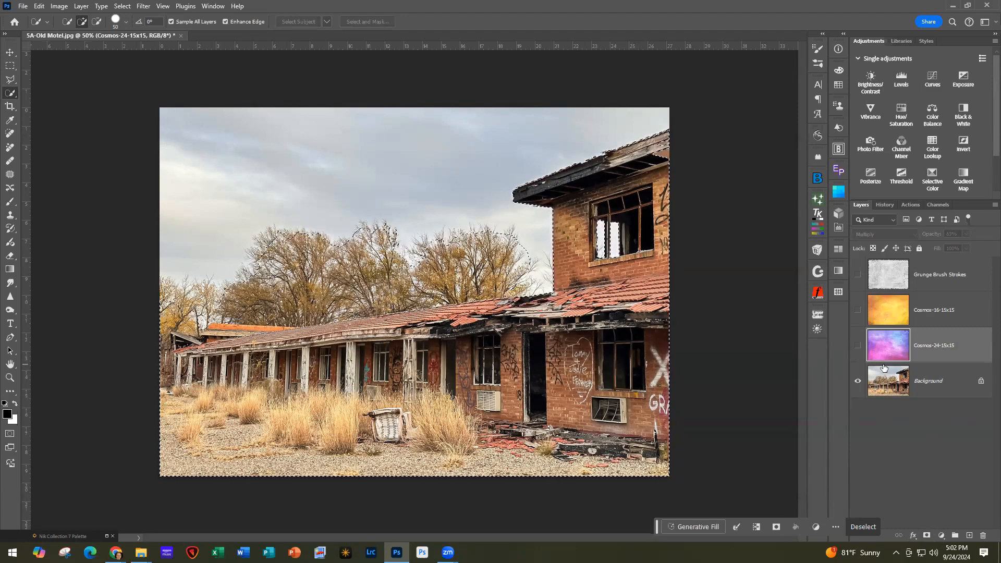
click(858, 346)
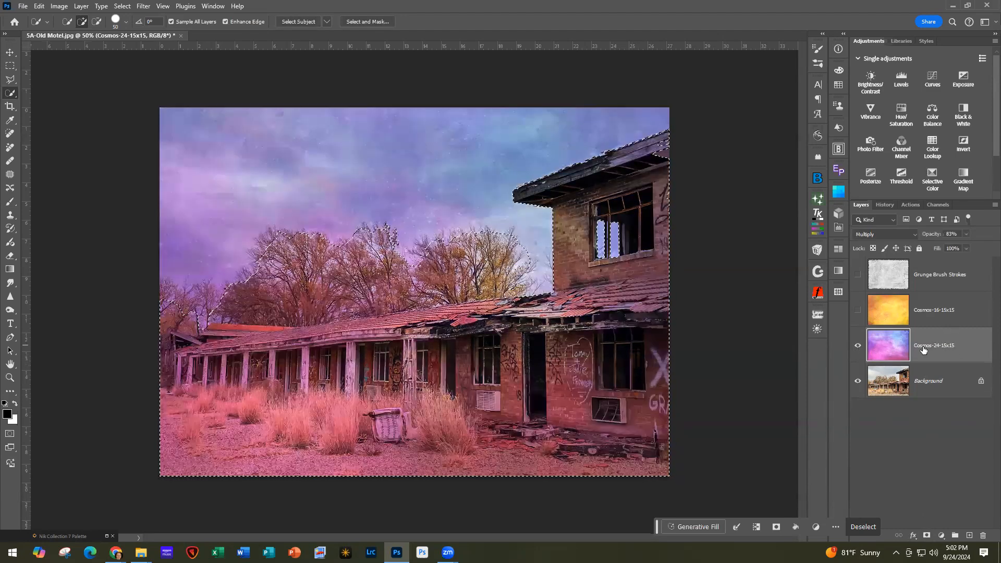
click(927, 535)
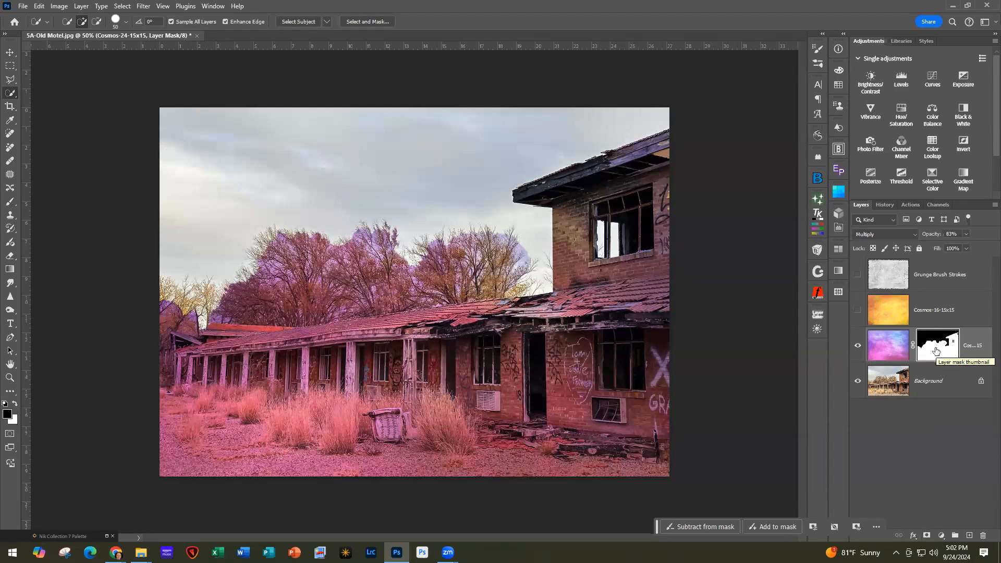
key(ctrl+i)
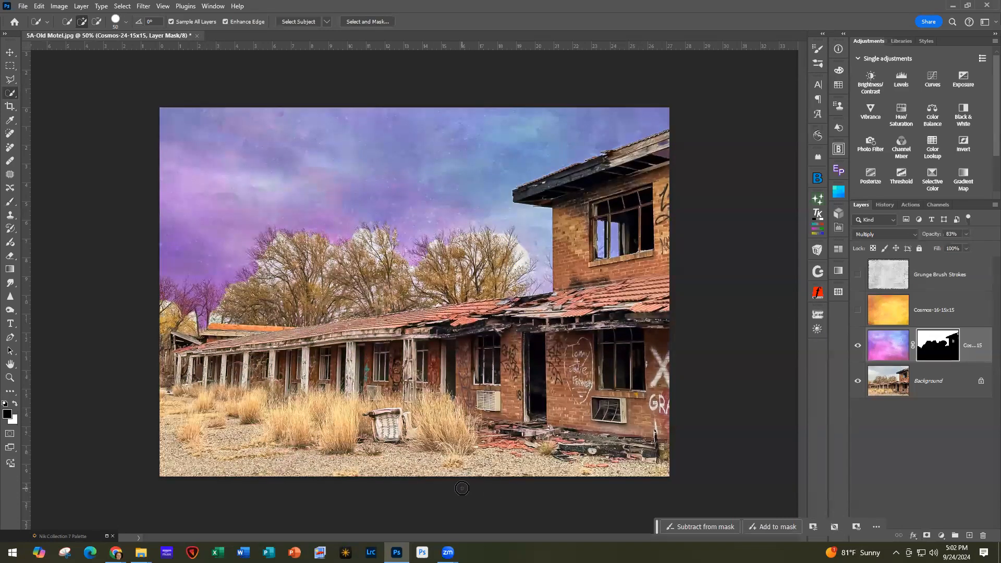
Step: Reduce the density of the Cosmos-24-15x15 layer mask to 42%
double_click(939, 350)
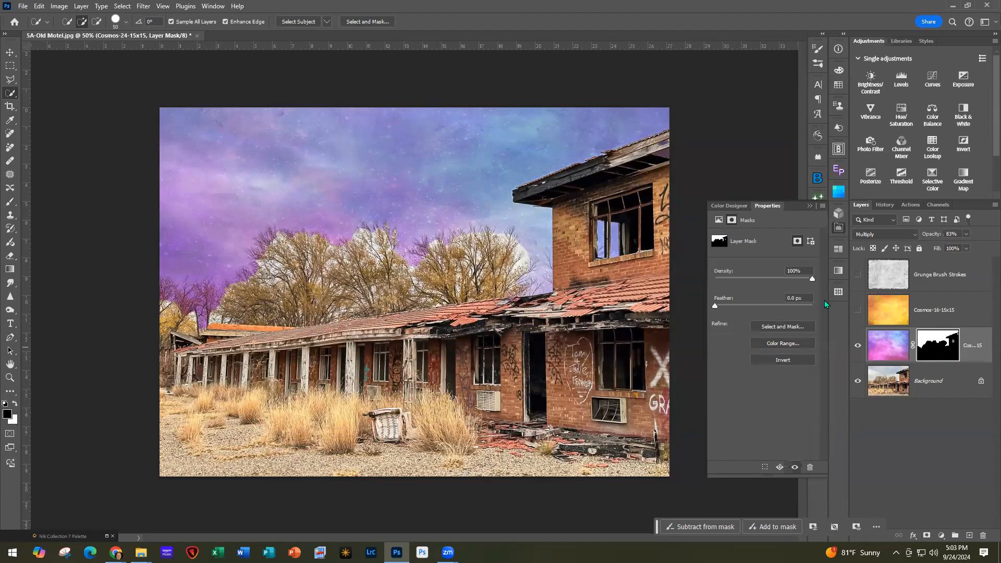
drag(811, 280, 756, 280)
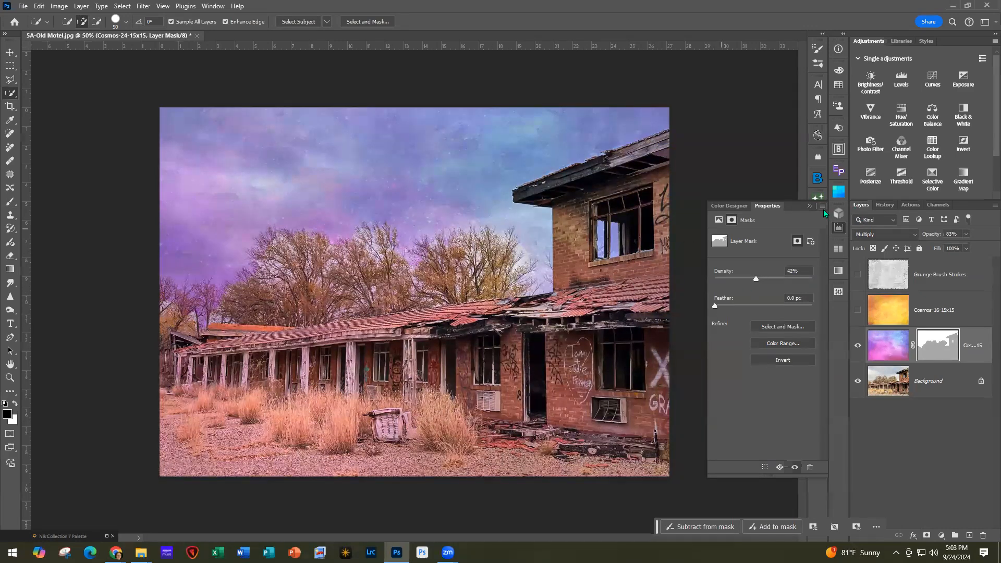
click(808, 206)
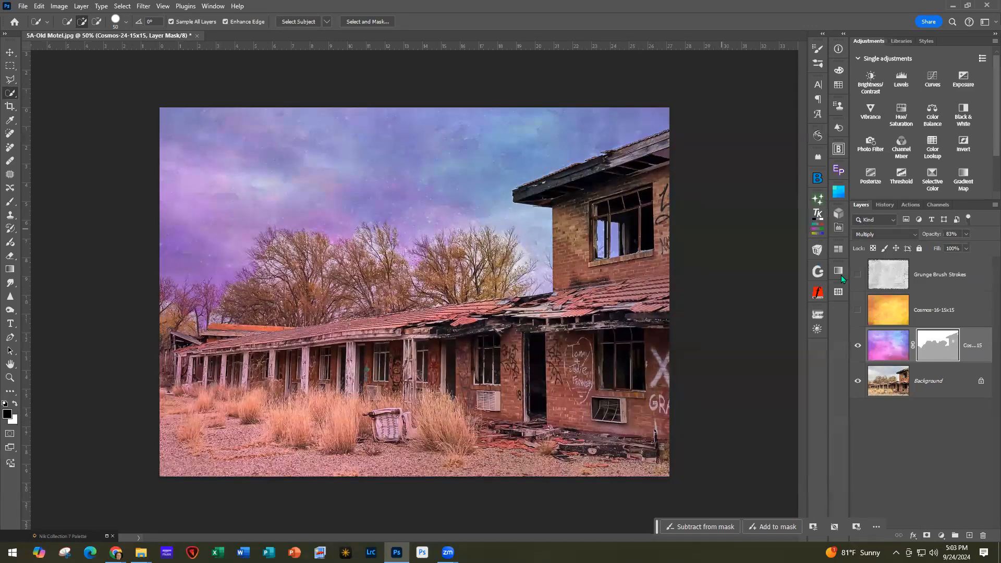
Step: Show the Cosmos-16-15x15 and Grunge Brush Strokes layers and copy the Cosmos-24-15x15 layer mask onto Cosmos-16-15x15
click(857, 311)
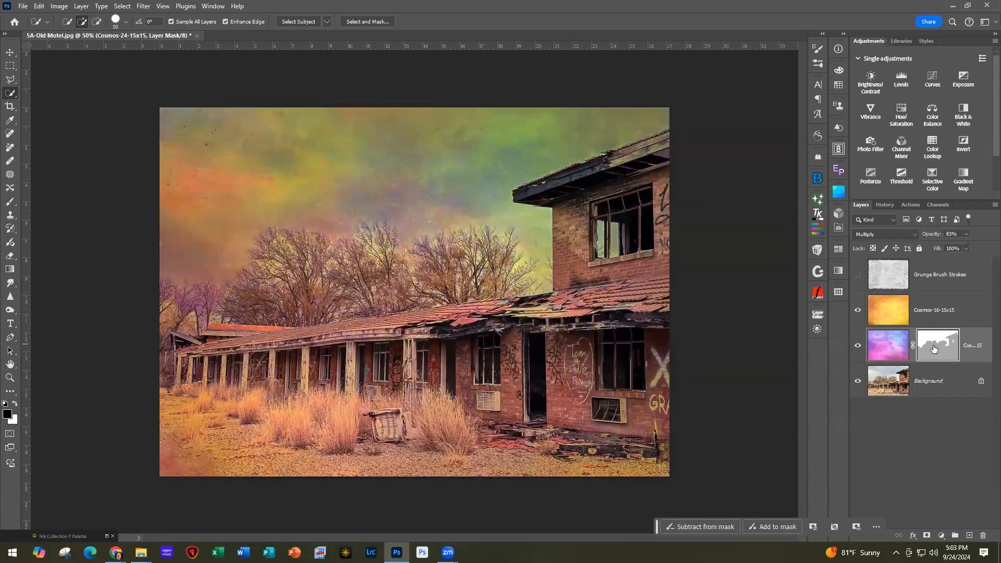
drag(941, 348, 940, 313)
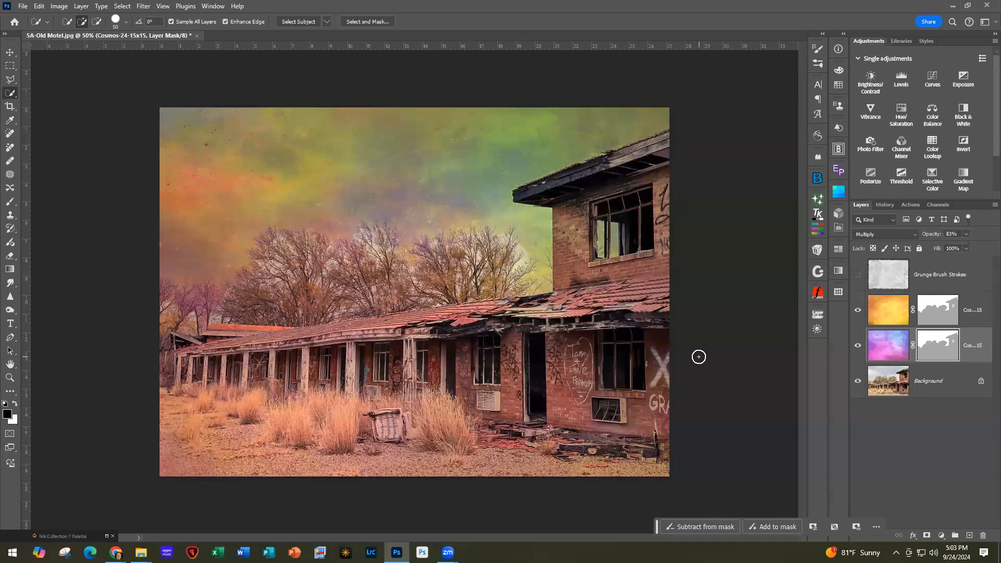
click(857, 274)
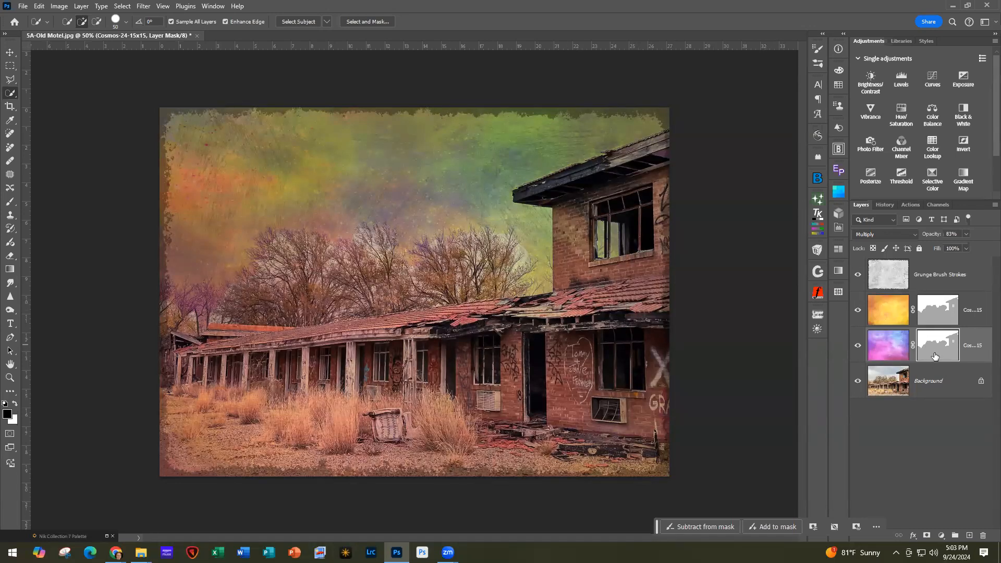
Step: Paint white with a Soft Round brush over the trees on the Cosmos-24-15x15 and Cosmos-16-15x15 layer masks
click(14, 404)
click(10, 202)
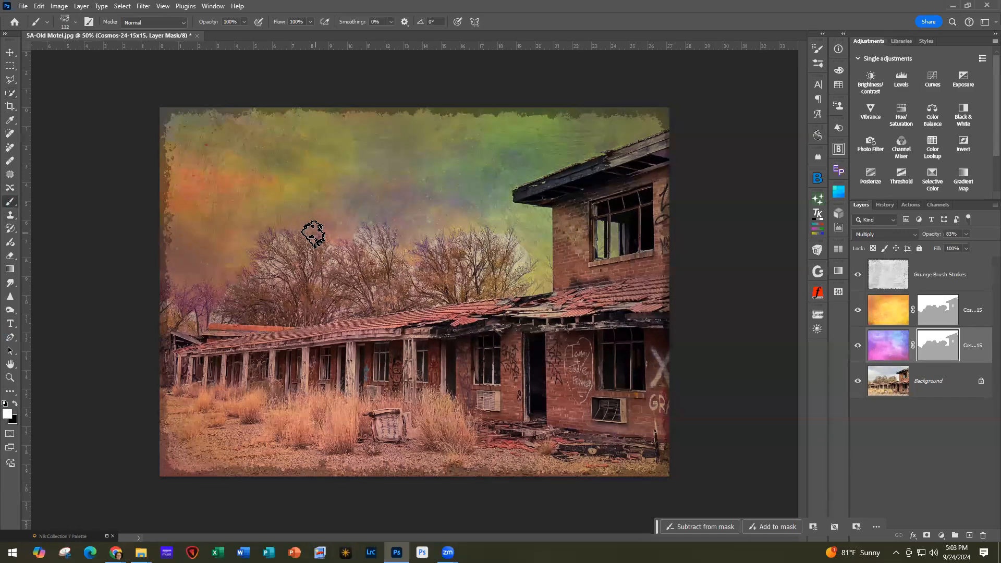
click(76, 22)
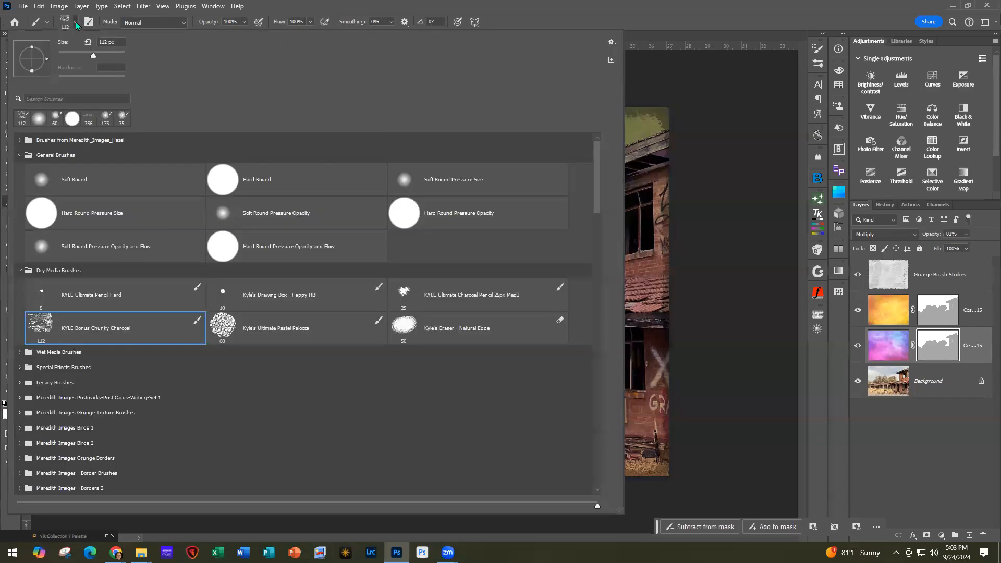
double_click(88, 186)
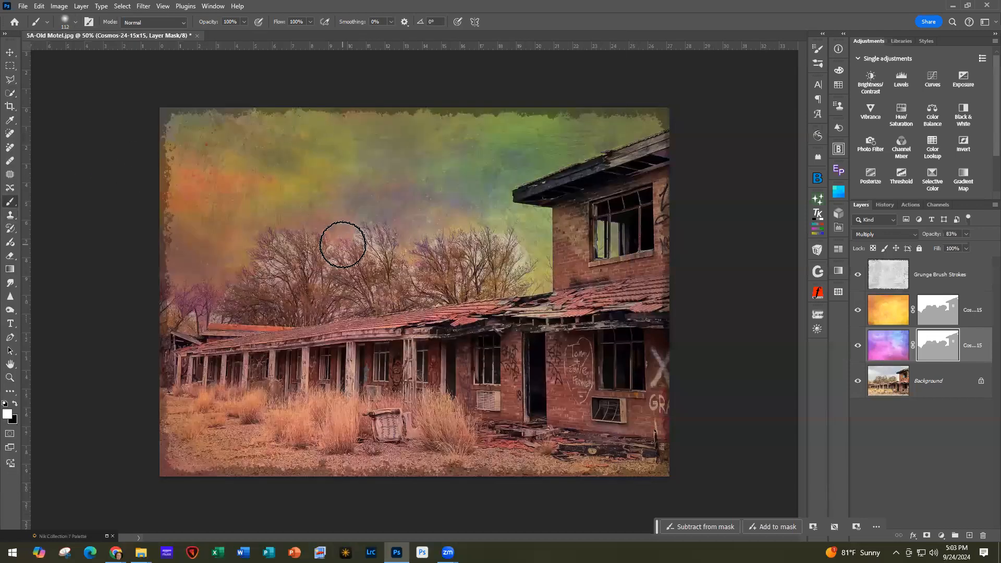
mouse_move(223, 271)
mouse_down()
mouse_move(297, 288)
mouse_move(283, 310)
mouse_move(264, 299)
mouse_move(213, 303)
mouse_move(224, 318)
mouse_move(368, 292)
mouse_move(388, 262)
mouse_move(310, 243)
mouse_move(459, 247)
mouse_move(331, 253)
mouse_move(447, 271)
mouse_move(508, 264)
mouse_move(401, 285)
mouse_move(530, 241)
mouse_move(523, 266)
mouse_move(425, 285)
mouse_move(527, 242)
mouse_move(419, 278)
mouse_move(336, 292)
mouse_move(268, 288)
mouse_move(273, 314)
mouse_up()
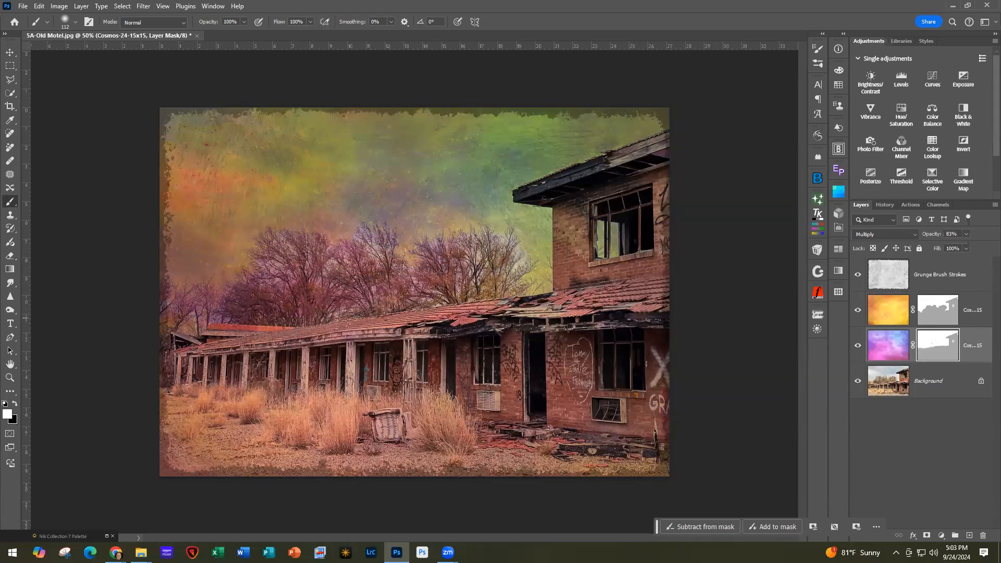
click(932, 313)
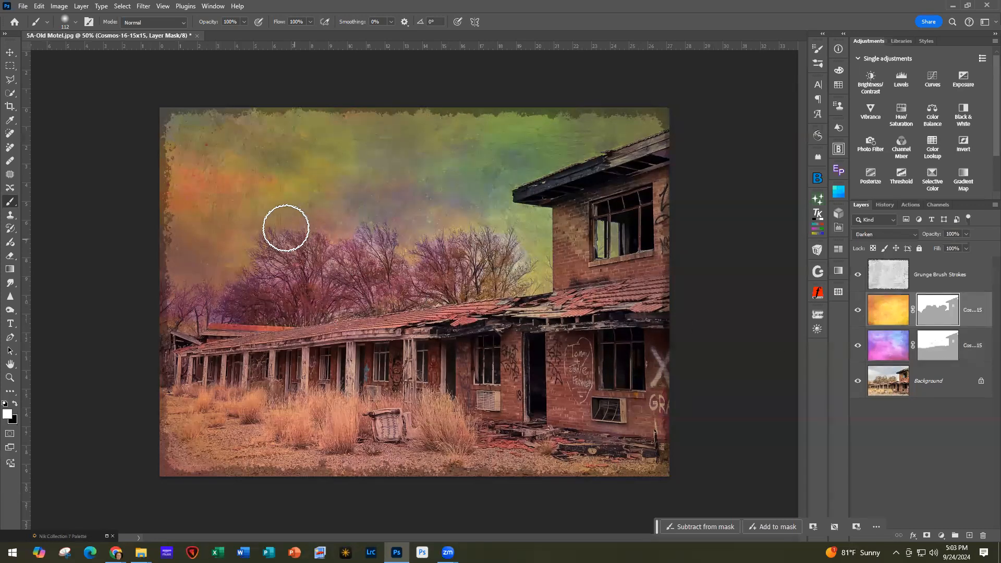
mouse_move(486, 268)
mouse_down()
mouse_move(492, 250)
mouse_move(507, 245)
mouse_move(518, 260)
mouse_up()
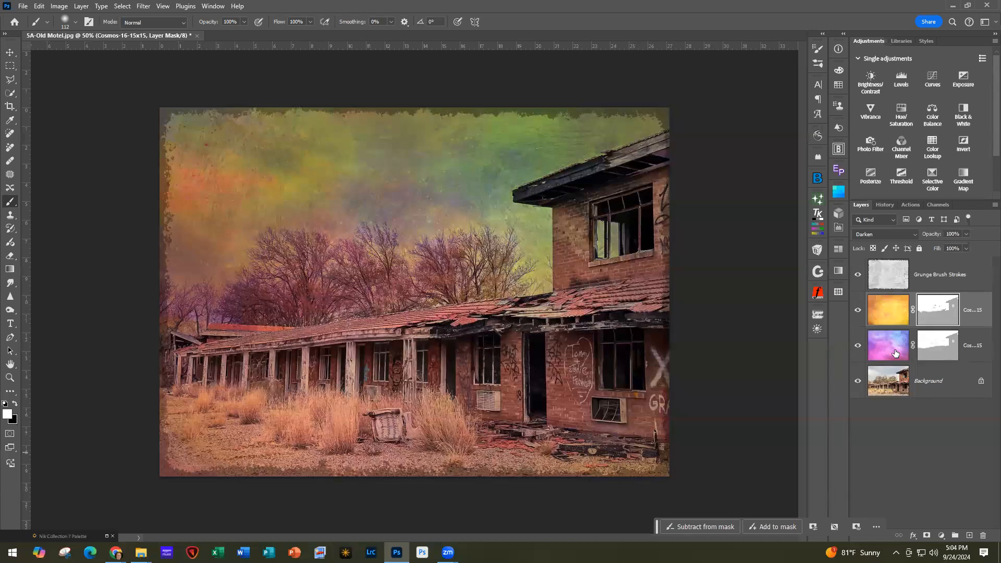
Step: Hide the Cosmos-24-15x15 layer and place the Cosmos-19-15x15.jpg texture directly above the Background layer, stretched to cover the whole photo
click(858, 347)
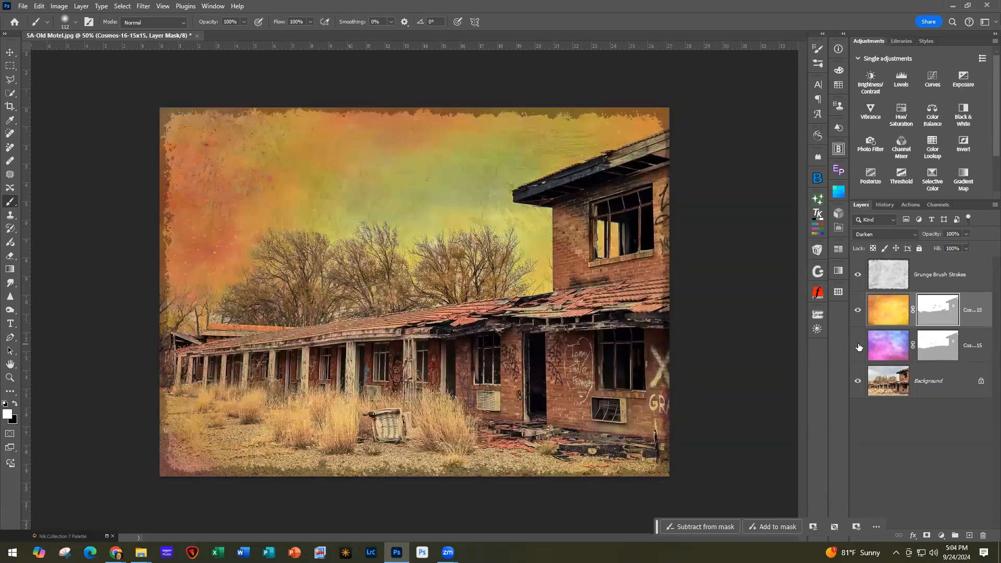
click(957, 386)
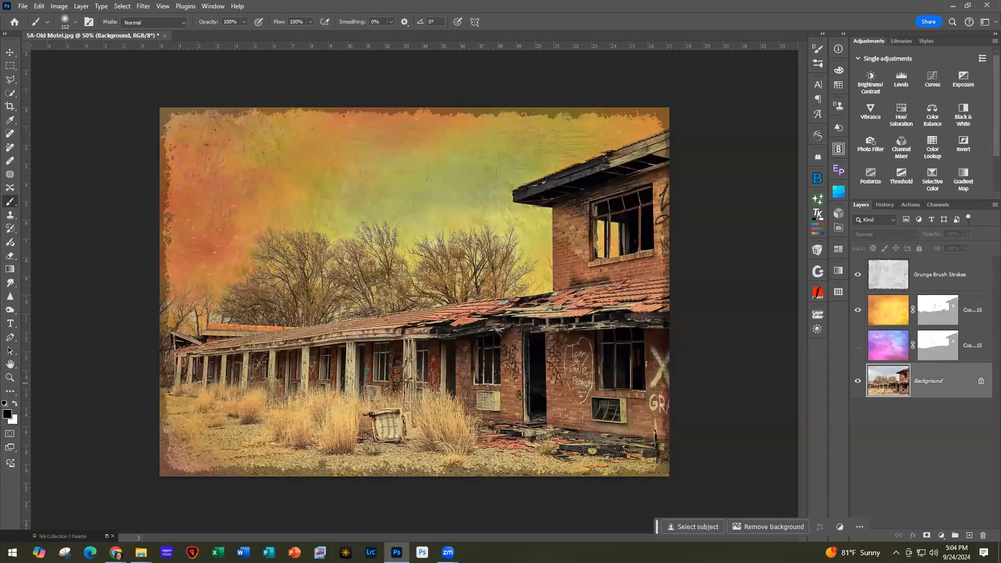
key(ctrl+shift+a)
key(alt+Tab)
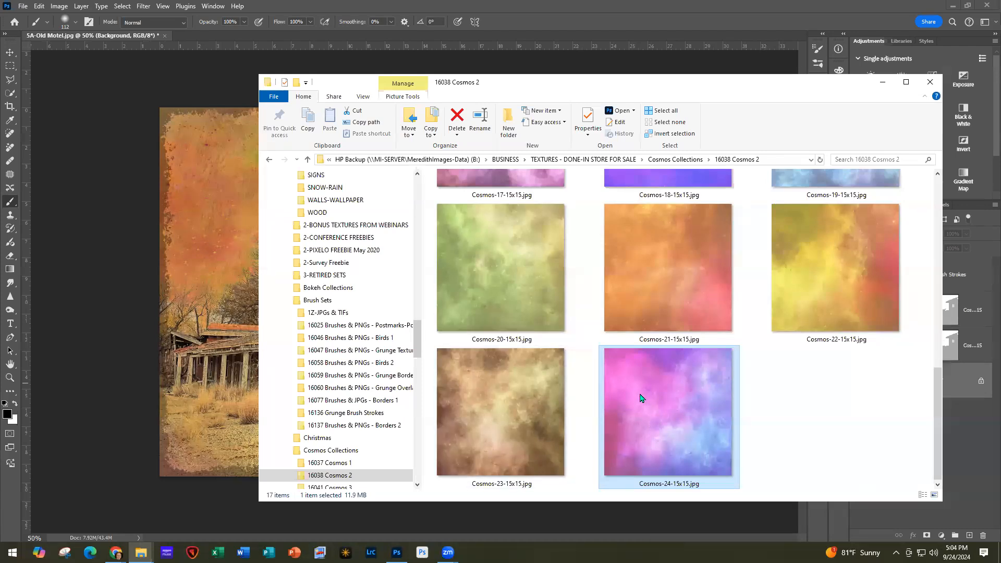
scroll(655, 415, up, 3)
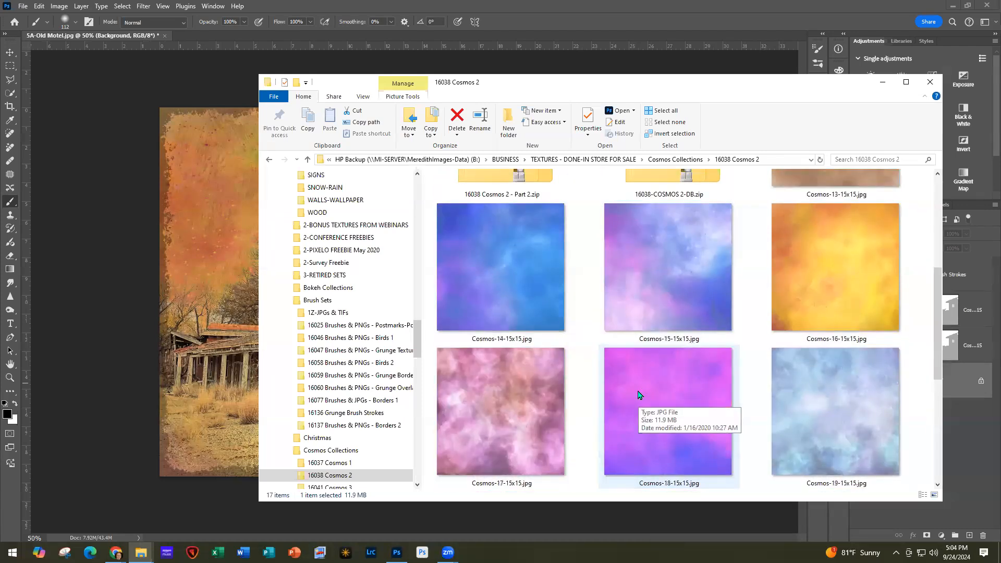
drag(863, 446, 207, 269)
drag(362, 297, 248, 257)
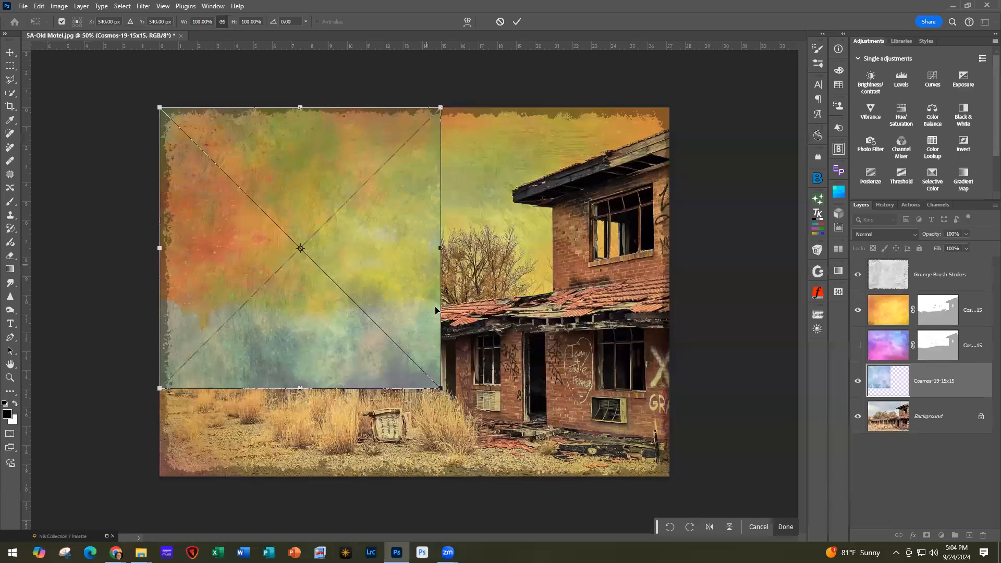
drag(441, 389, 669, 475)
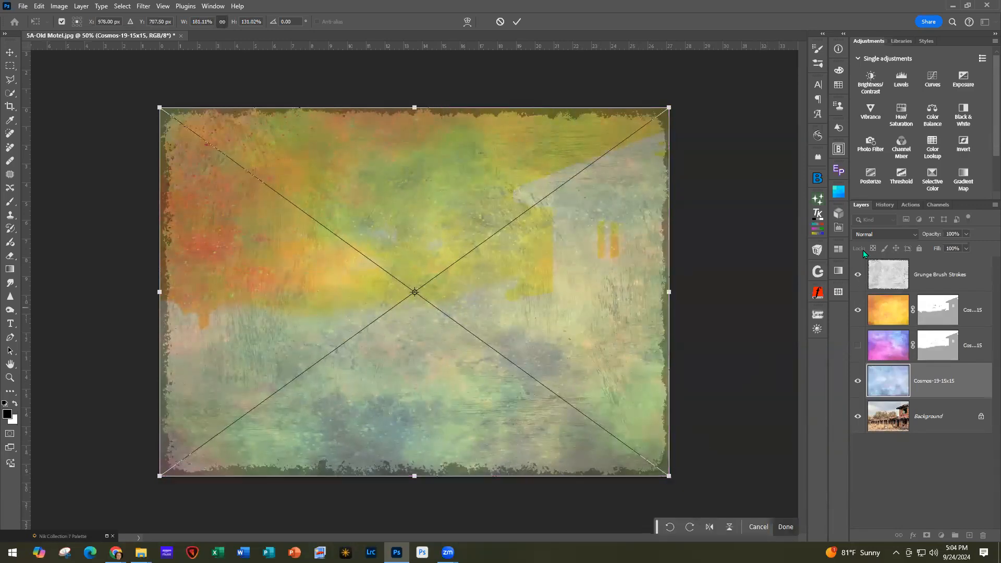
key(b)
Step: Set the Cosmos-19-15x15 layer to Multiply at 78% opacity and copy the Cosmos-24-15x15 layer mask onto it
click(877, 232)
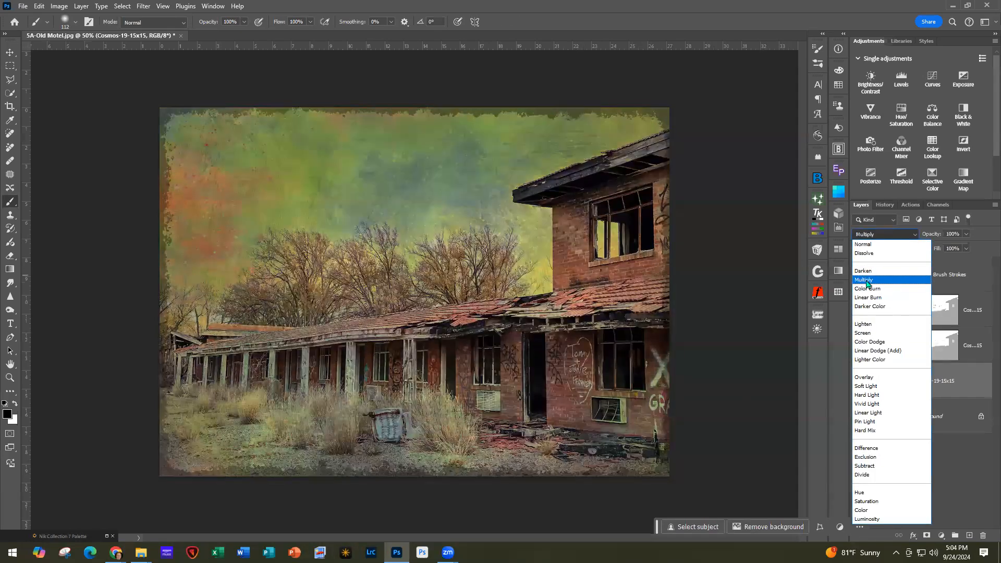
click(866, 280)
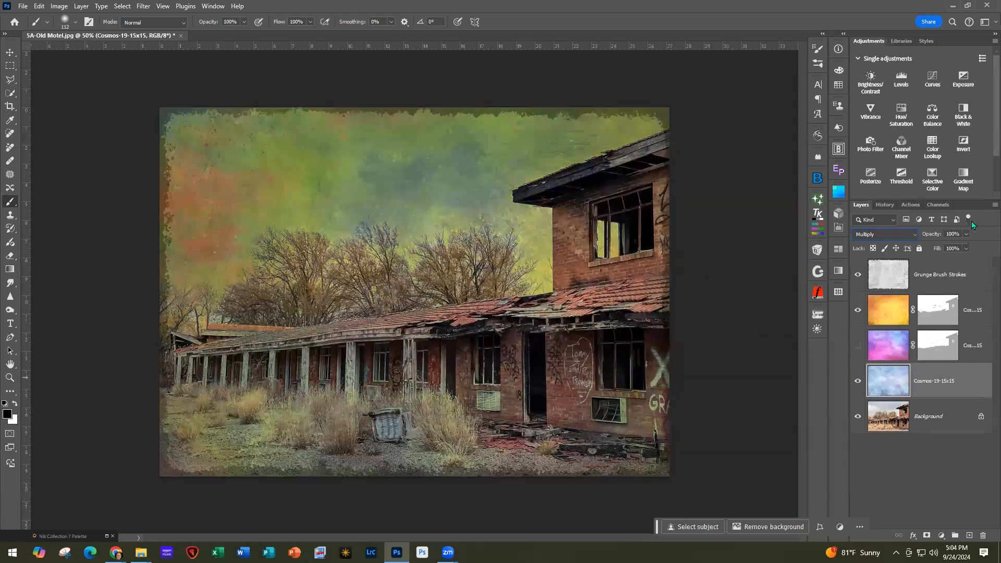
click(966, 234)
drag(967, 248, 956, 249)
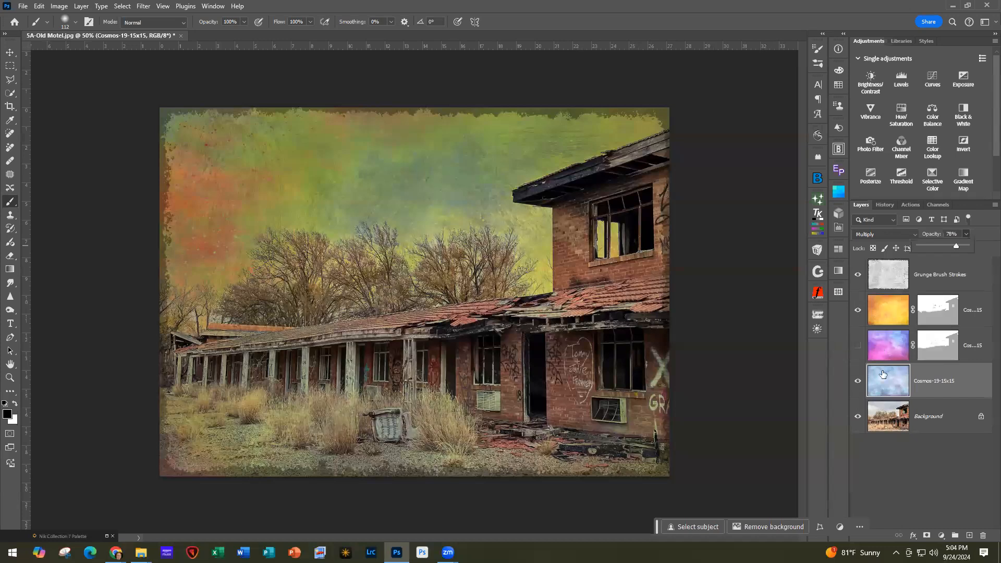
click(936, 348)
drag(936, 348, 936, 383)
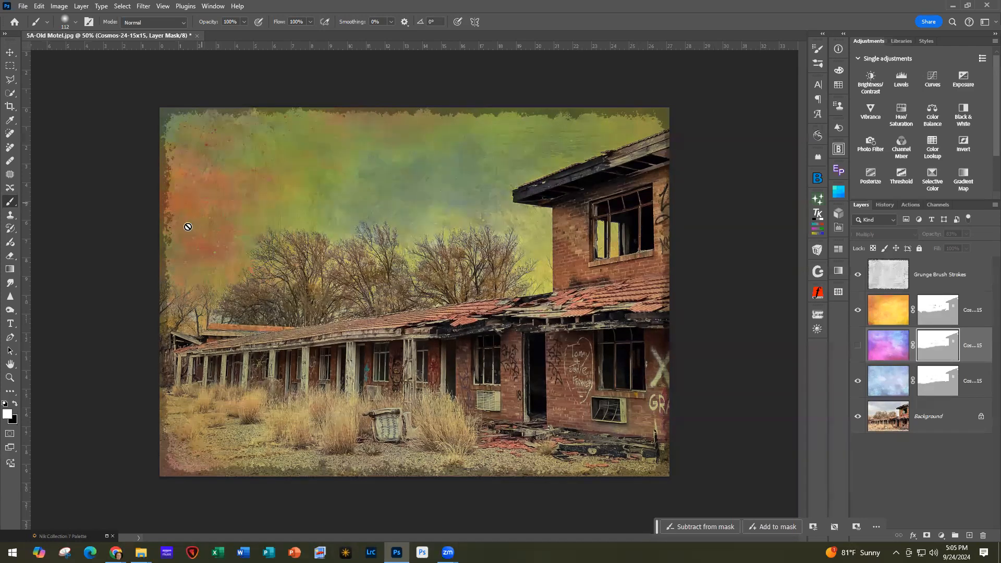
Step: Try flipping the Cosmos-16-15x15 layer horizontally, and undo the flip
click(893, 315)
click(40, 7)
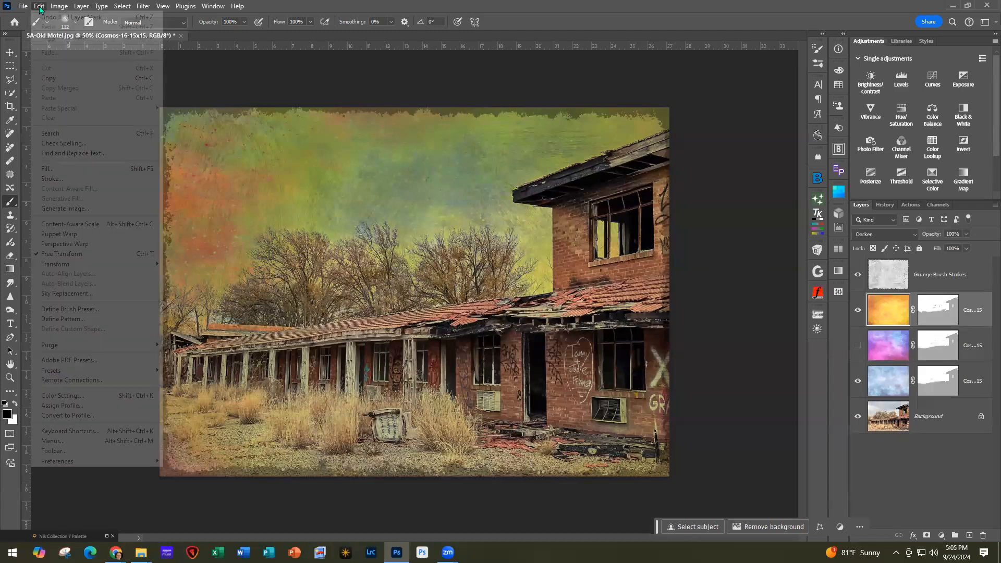
mouse_move(89, 264)
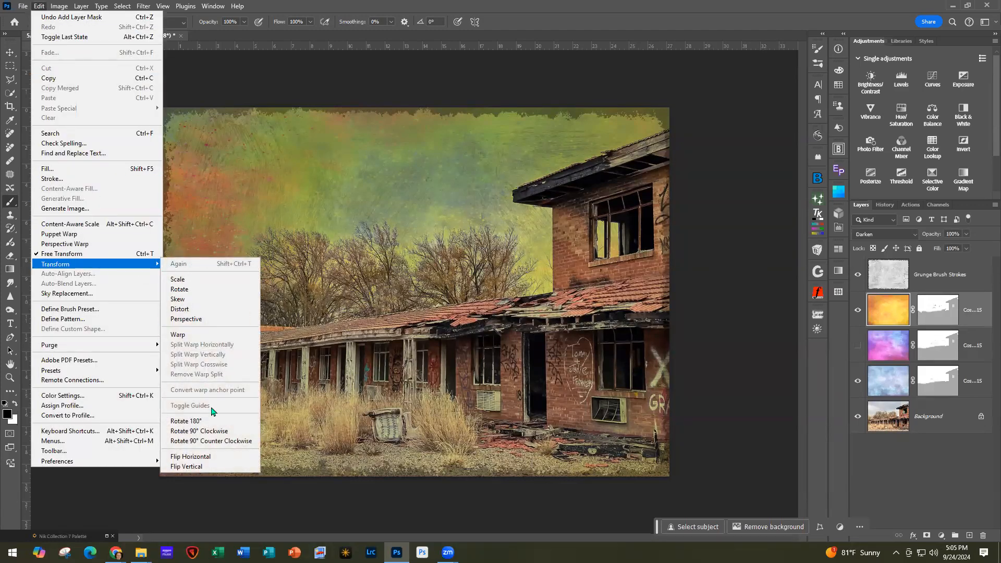
click(214, 458)
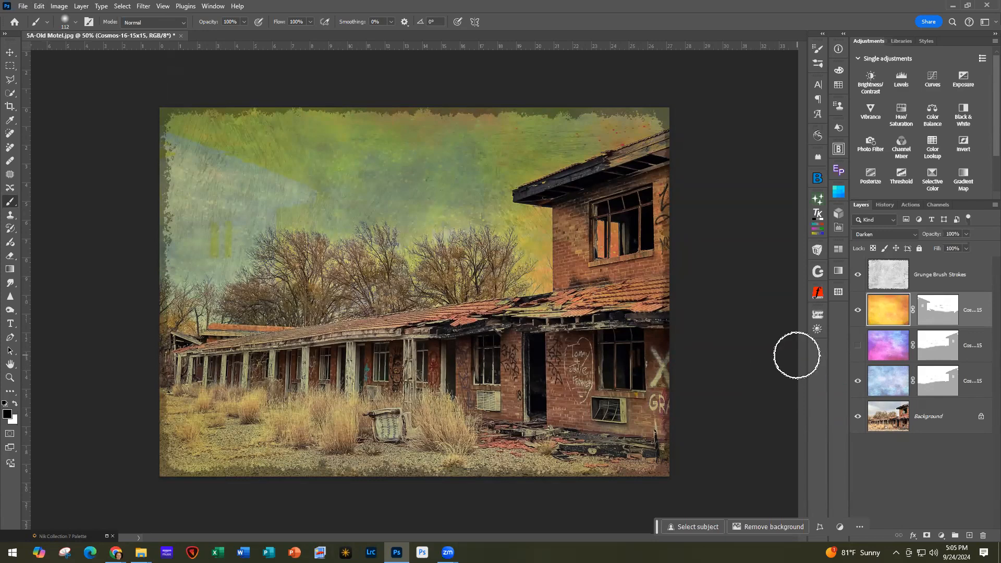
key(ctrl+z)
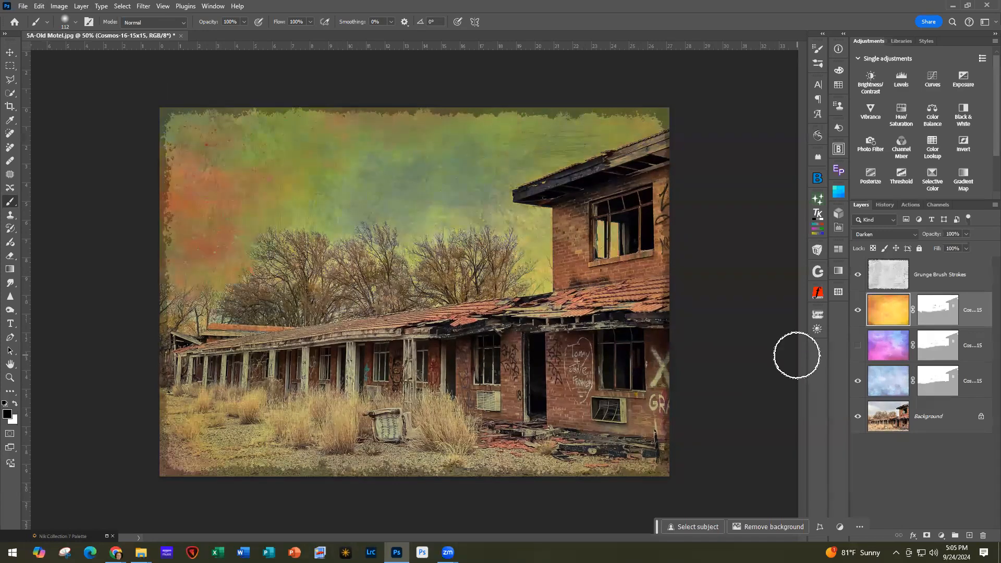